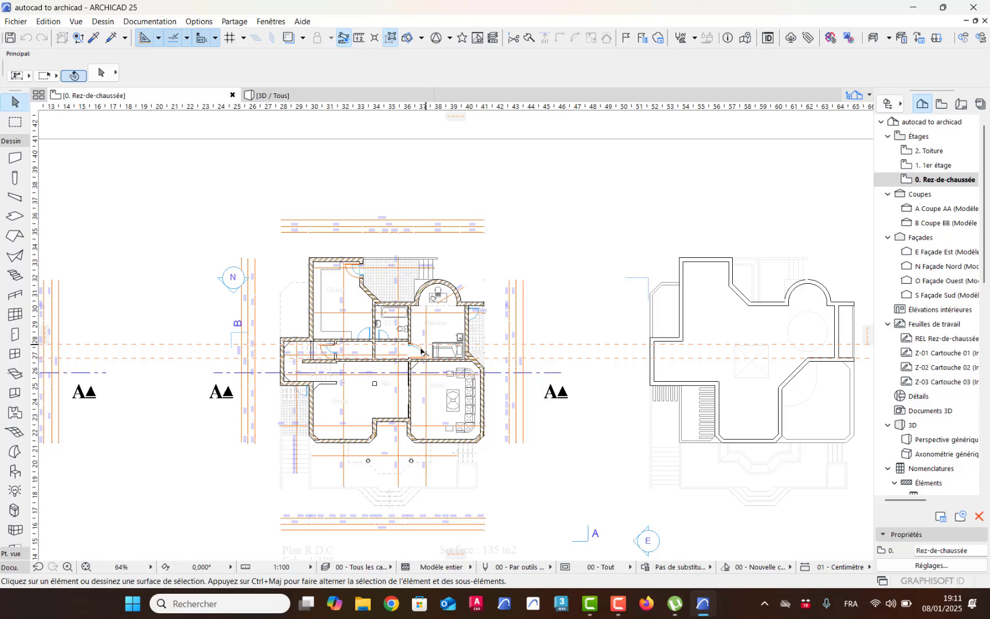
Open the 1er étage floor plan and delete all of its guide lines
scroll(325, 494, "up", 5)
middle_click_drag(320, 471, 314, 328)
middle_click_drag(294, 451, 314, 401)
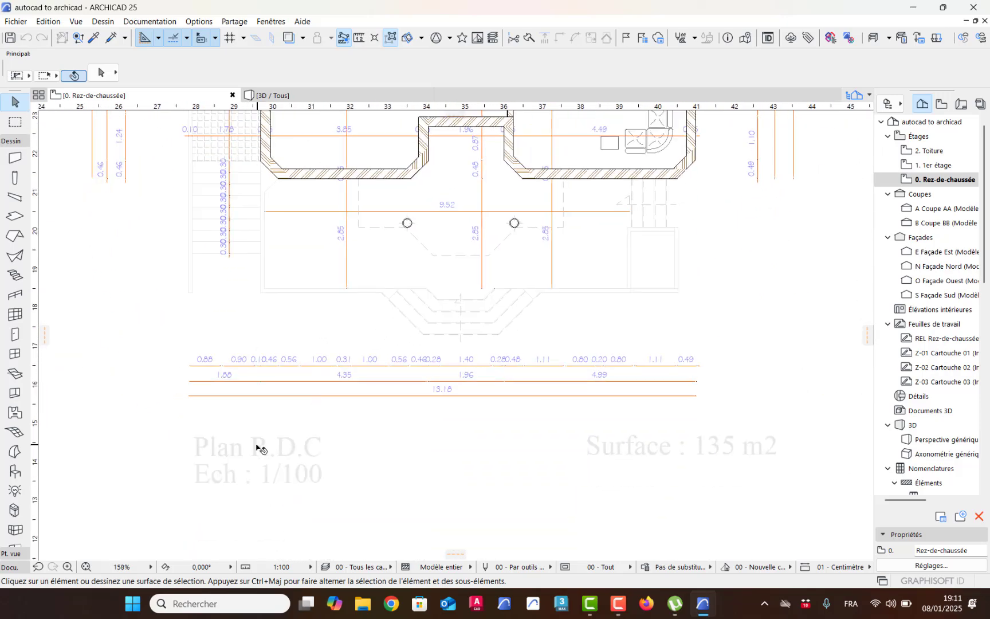
scroll(341, 454, "down", 7)
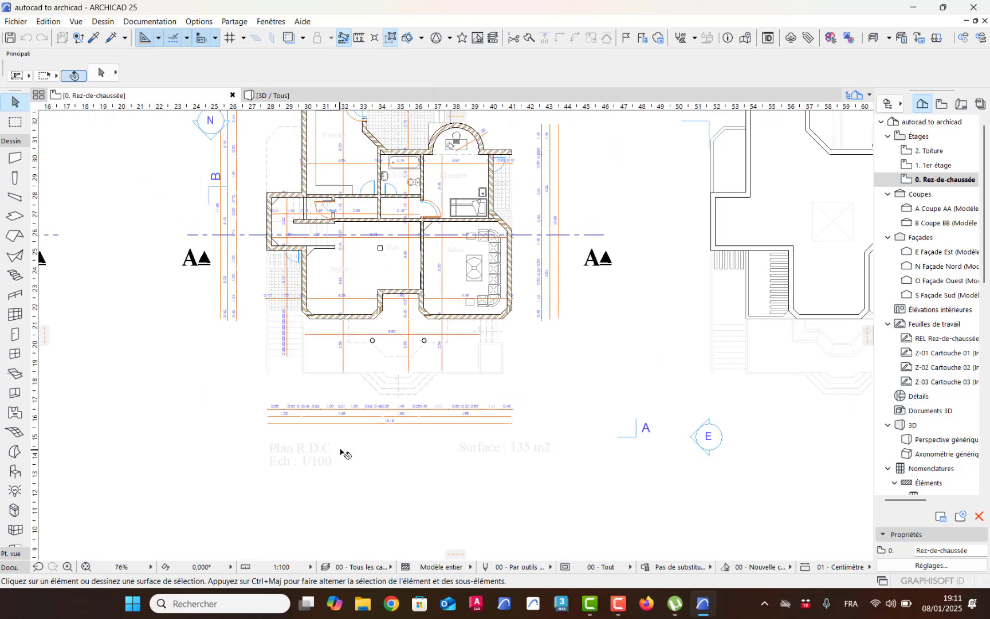
left_click(938, 165)
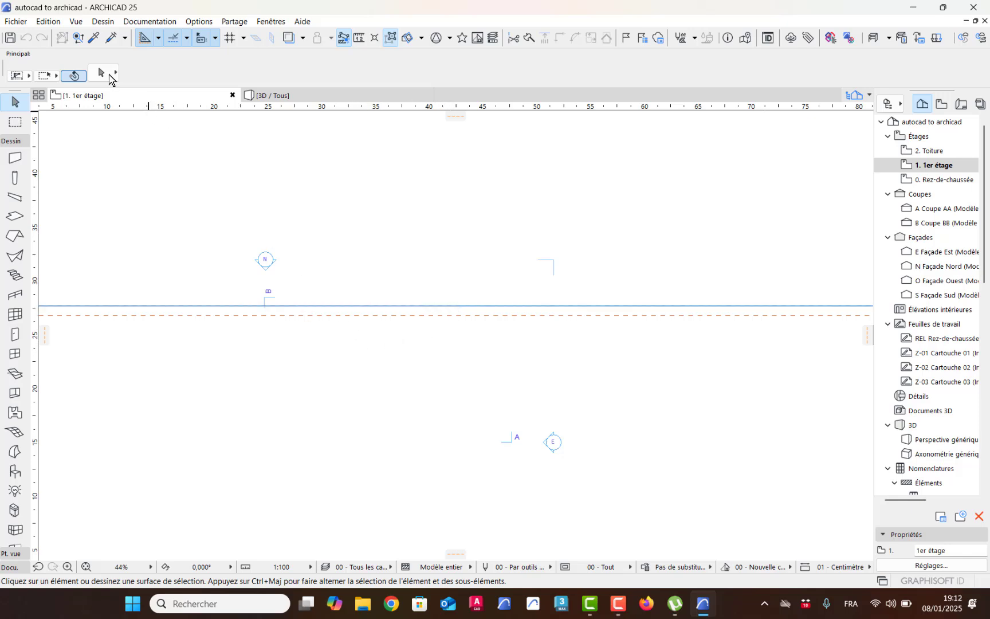
left_click(75, 23)
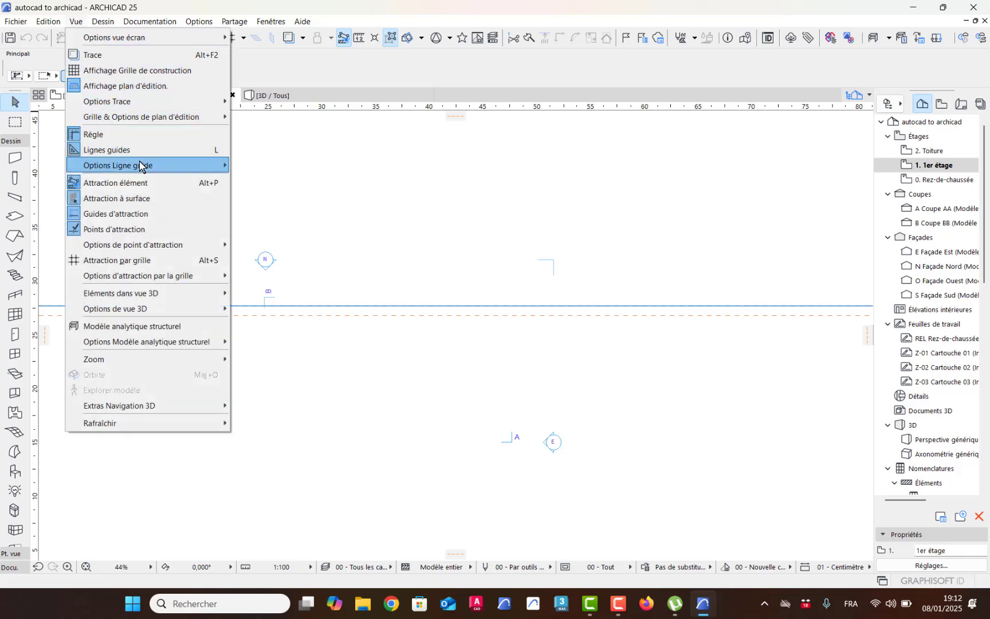
mouse_move(140, 163)
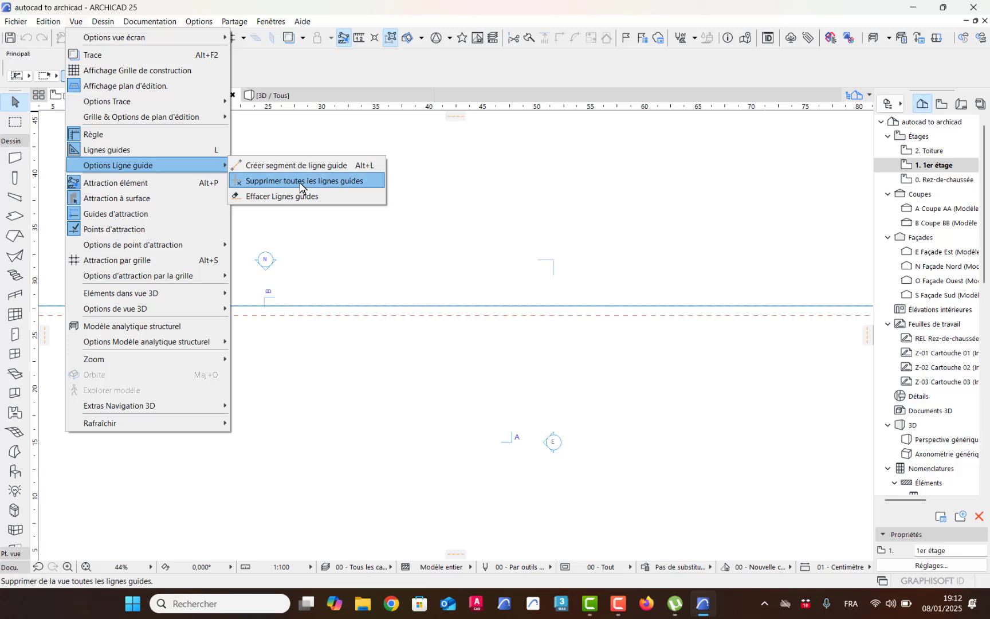
left_click(337, 180)
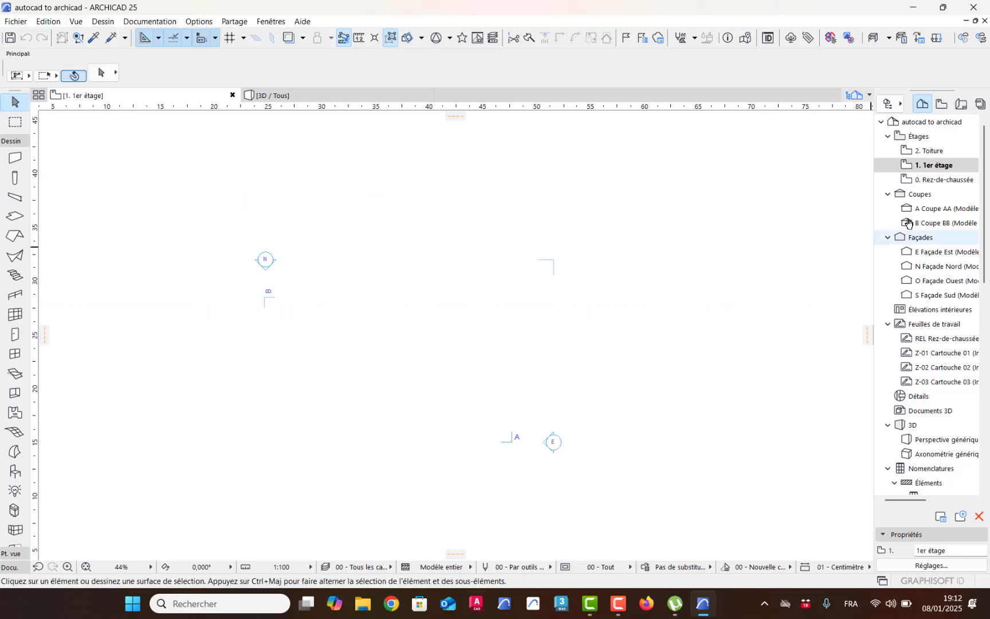
On the Rez-de-chaussée plan, place a horizontal guide line along the upper outer edge of the projecting stairwell's wall
double_click(936, 182)
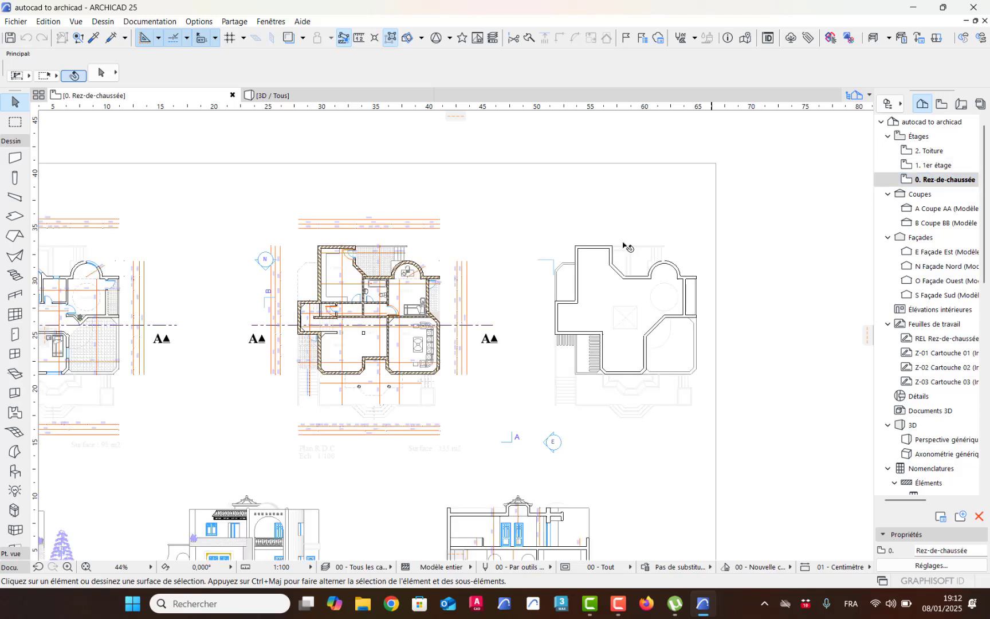
middle_click_drag(330, 324, 477, 314)
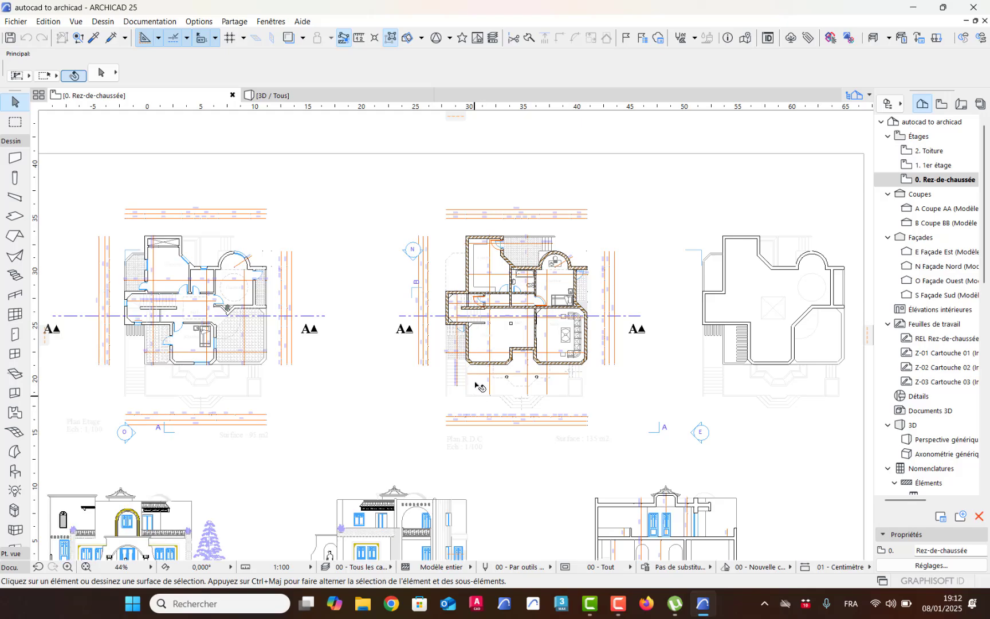
scroll(476, 295, "up", 8)
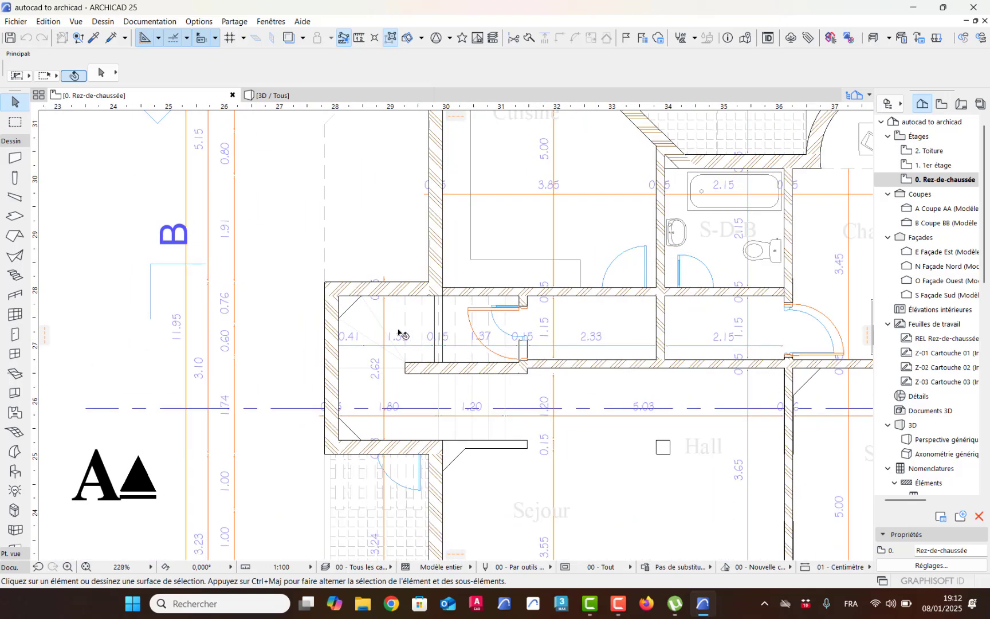
scroll(399, 333, "up", 4)
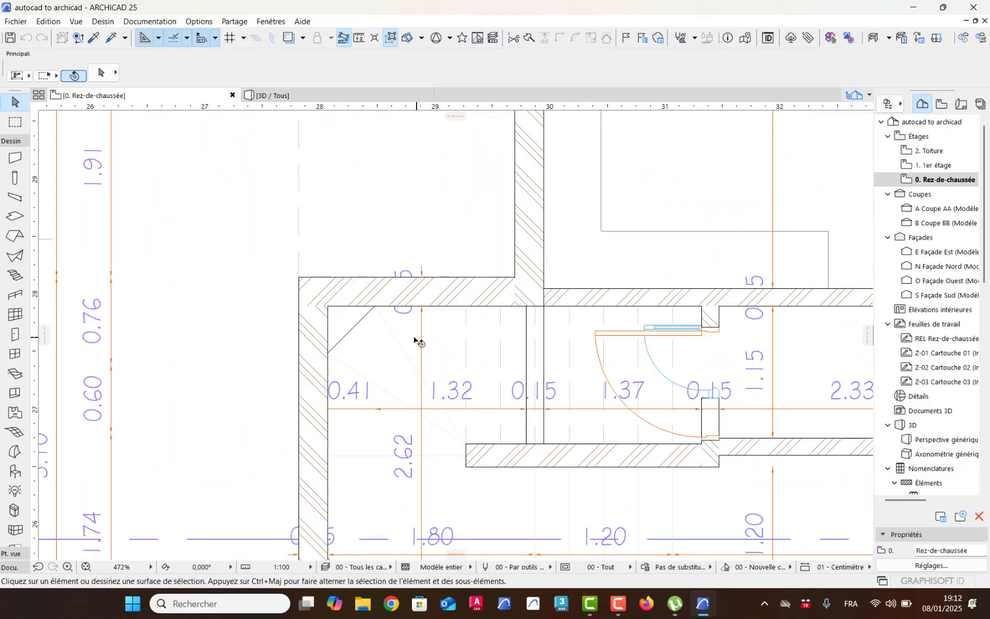
middle_click_drag(415, 340, 399, 336)
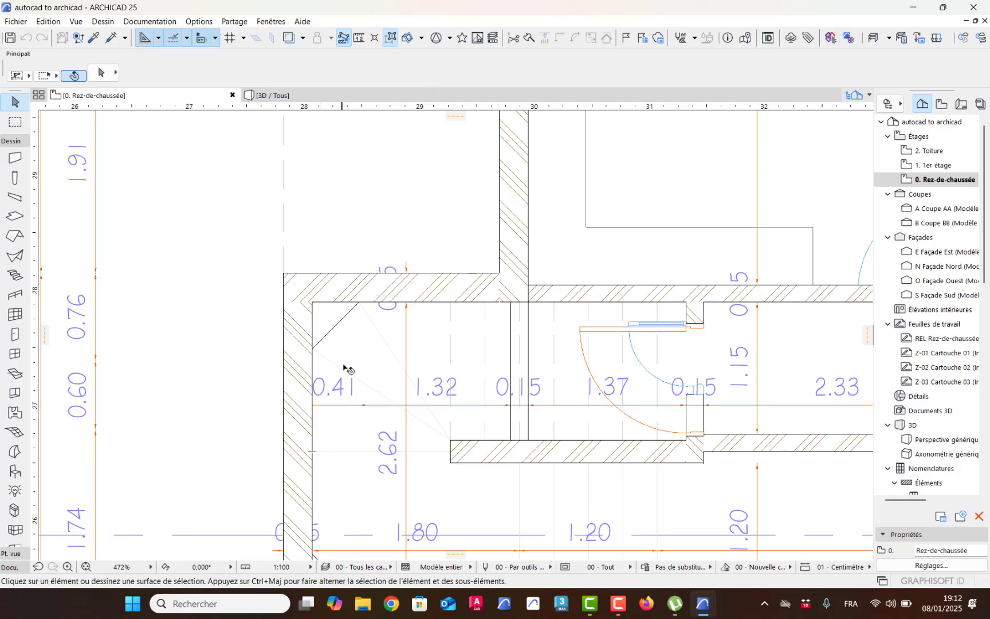
middle_click_drag(348, 370, 337, 294)
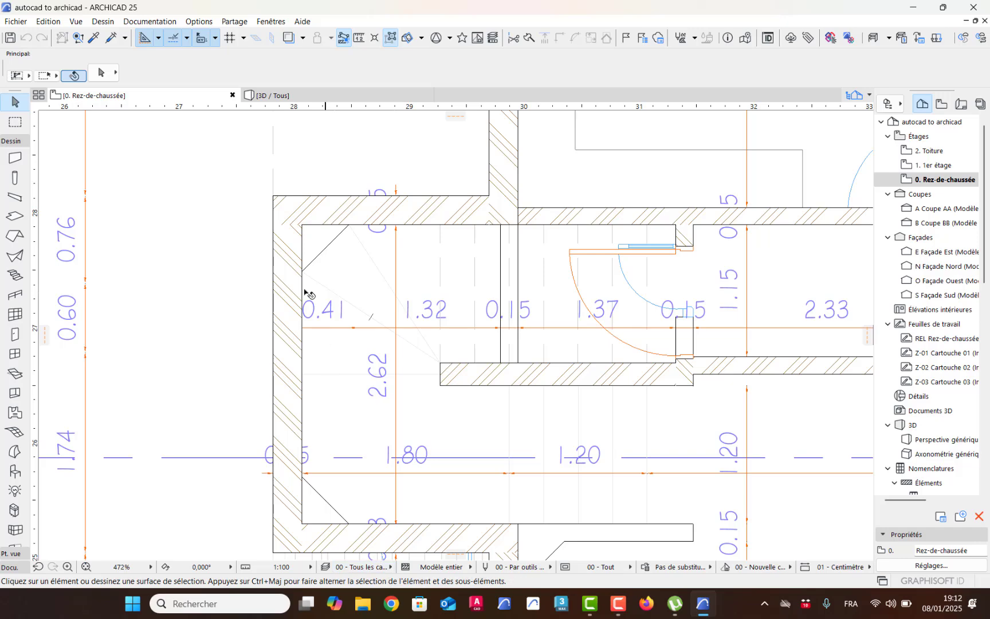
scroll(296, 266, "up", 3)
scroll(297, 267, "up", 1)
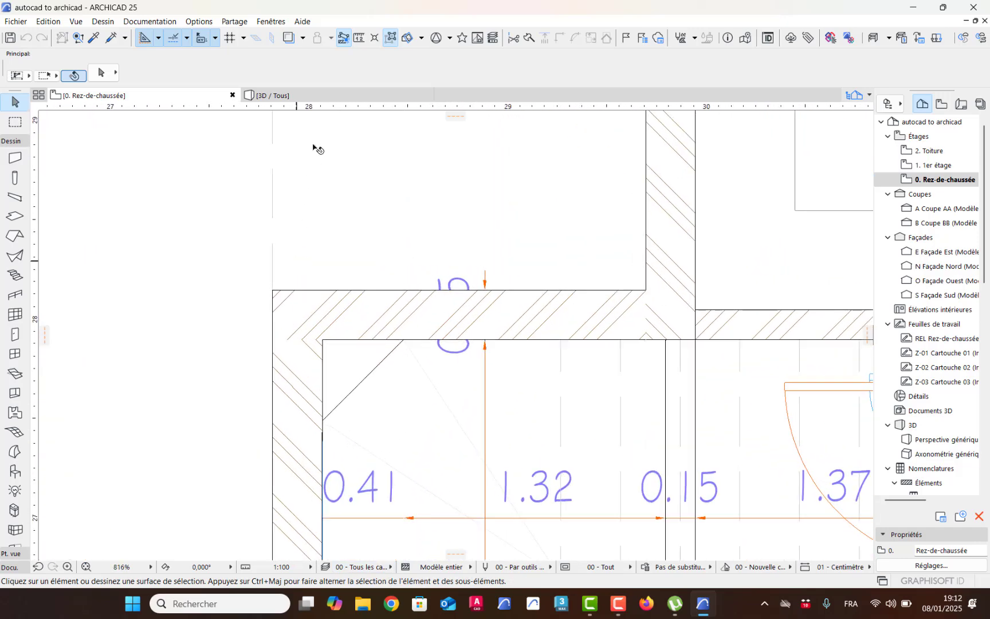
left_click_drag(316, 133, 311, 194)
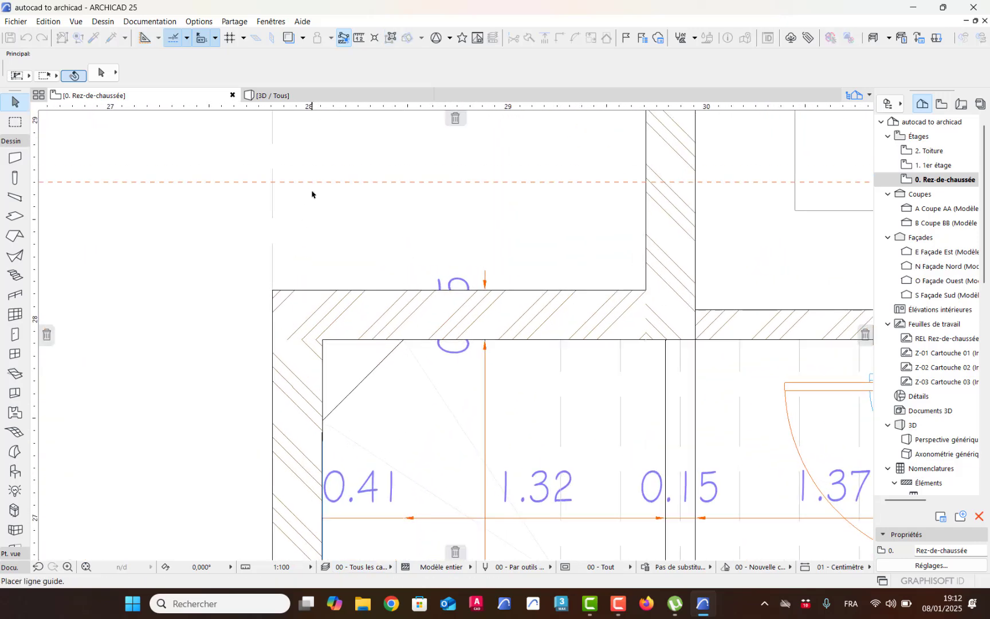
left_click_drag(301, 278, 299, 290)
Place a vertical guide line along the stairwell's left outer wall edge so it crosses the horizontal guide at the corner
left_click(24, 399)
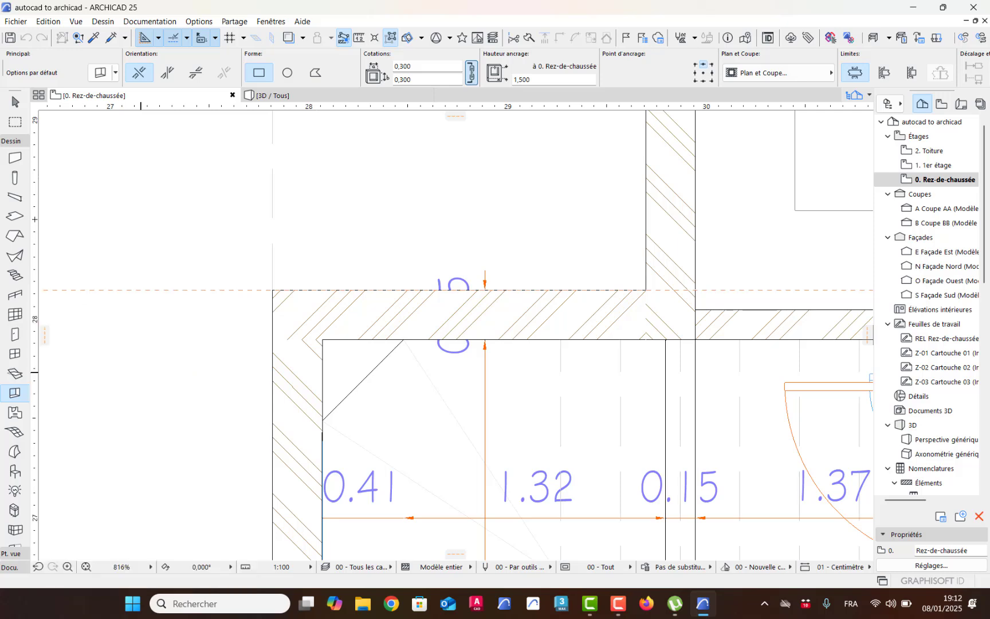
left_click_drag(39, 225, 158, 262)
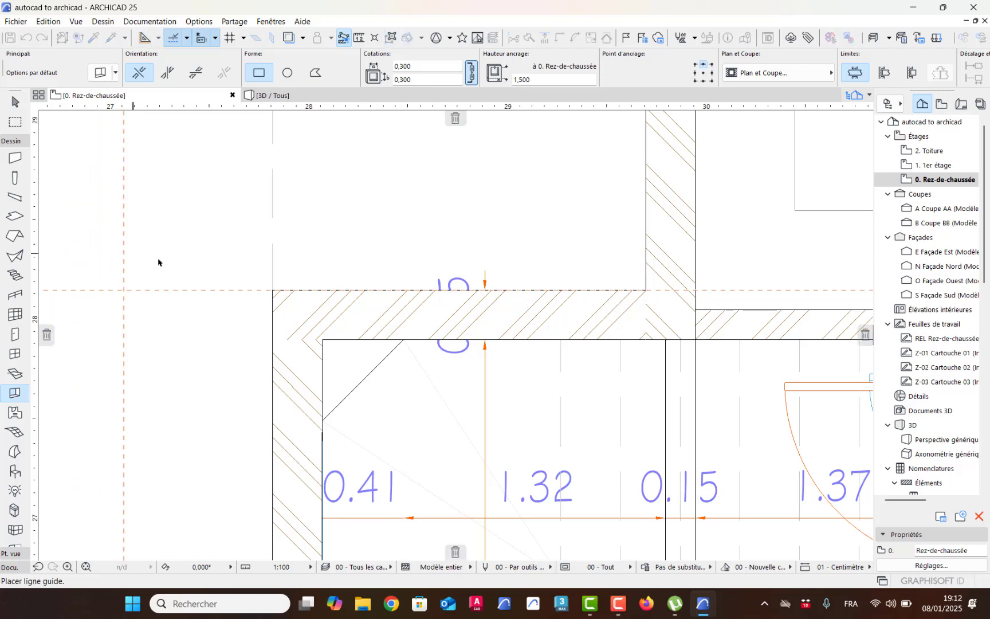
left_click_drag(255, 302, 271, 252)
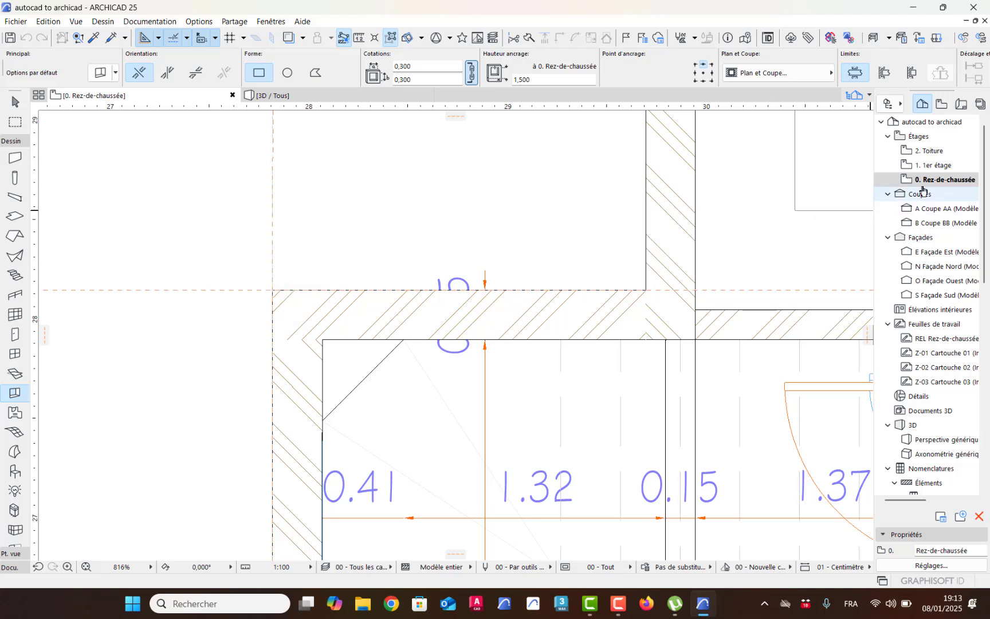
key("Escape")
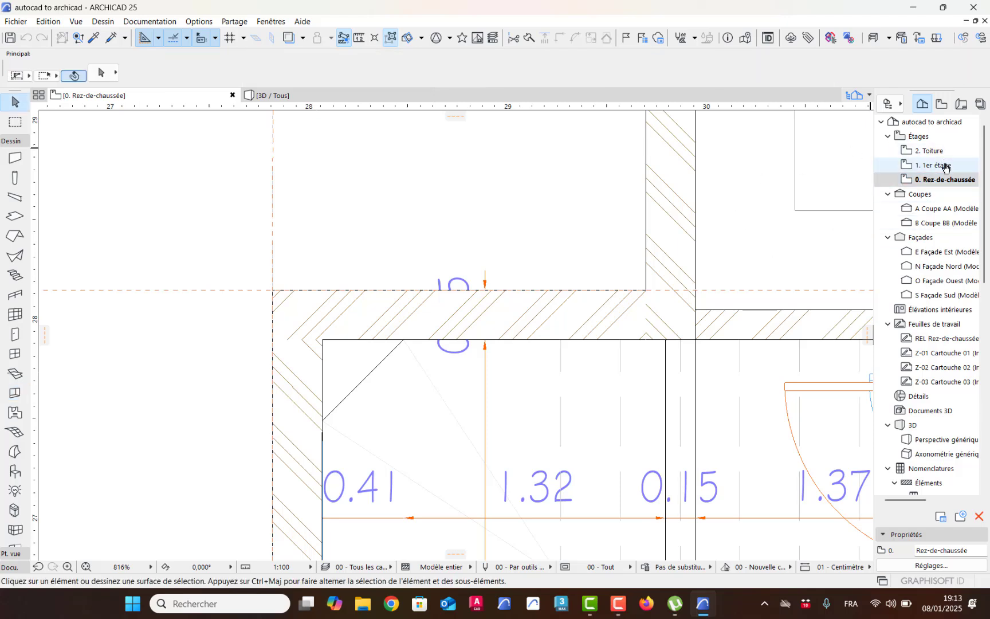
On the 1er étage plan, start placing an external drawing and open villa 5 from the 54 plans Villa folder
double_click(945, 166)
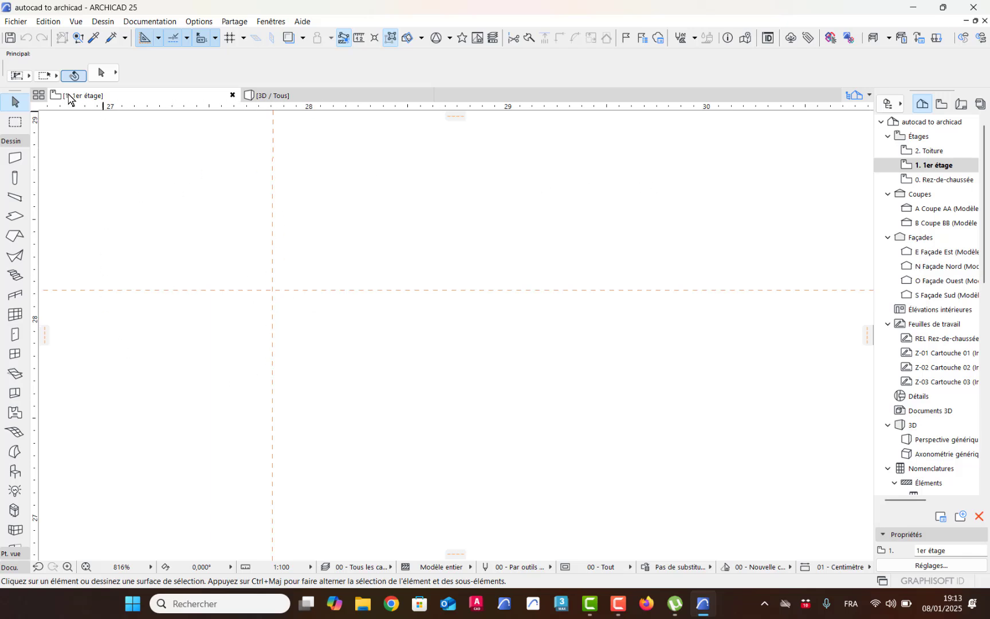
left_click(15, 22)
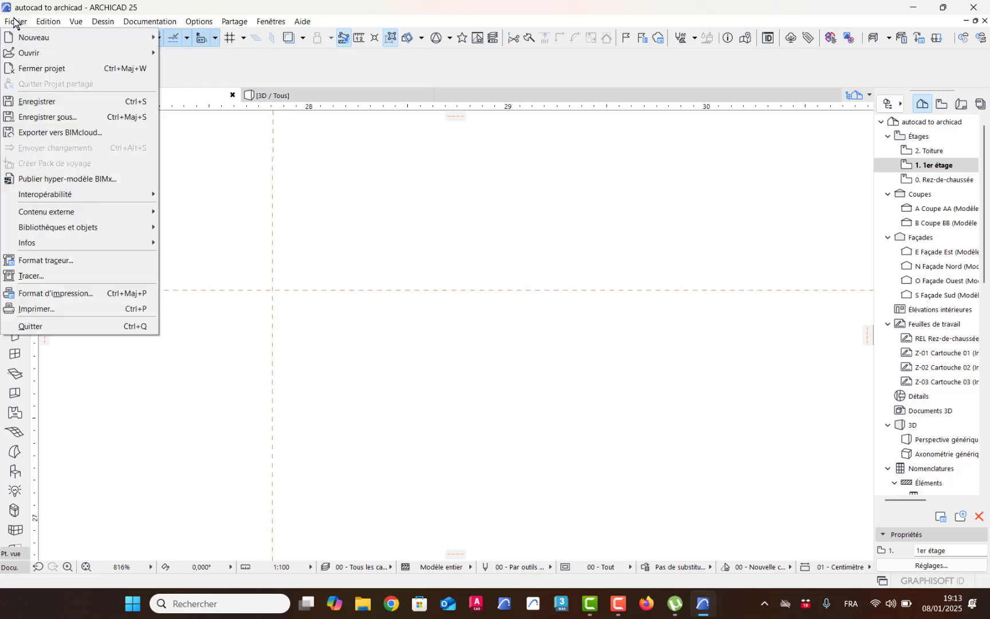
mouse_move(82, 216)
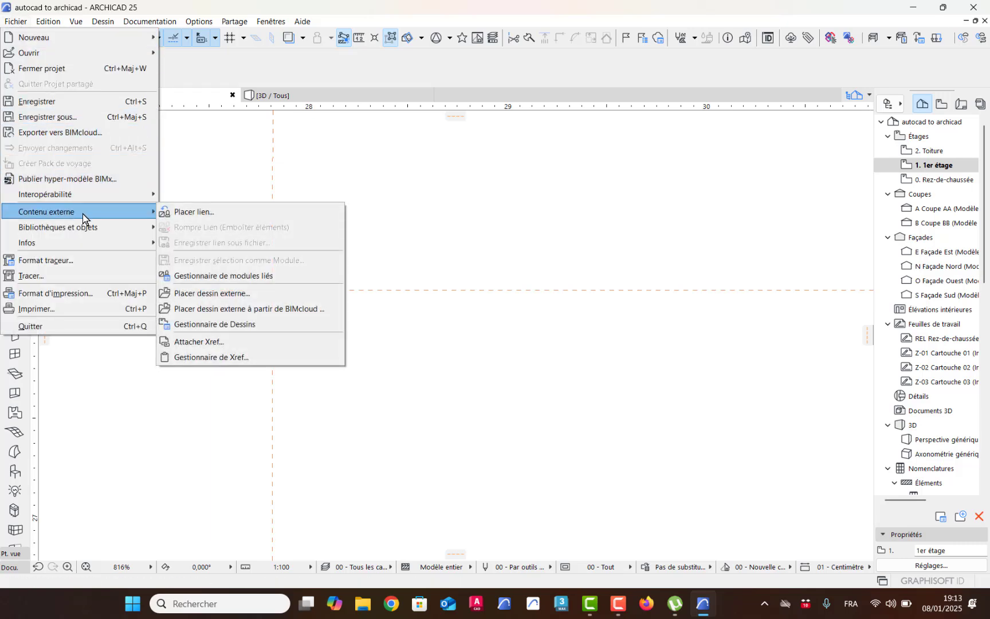
left_click(251, 294)
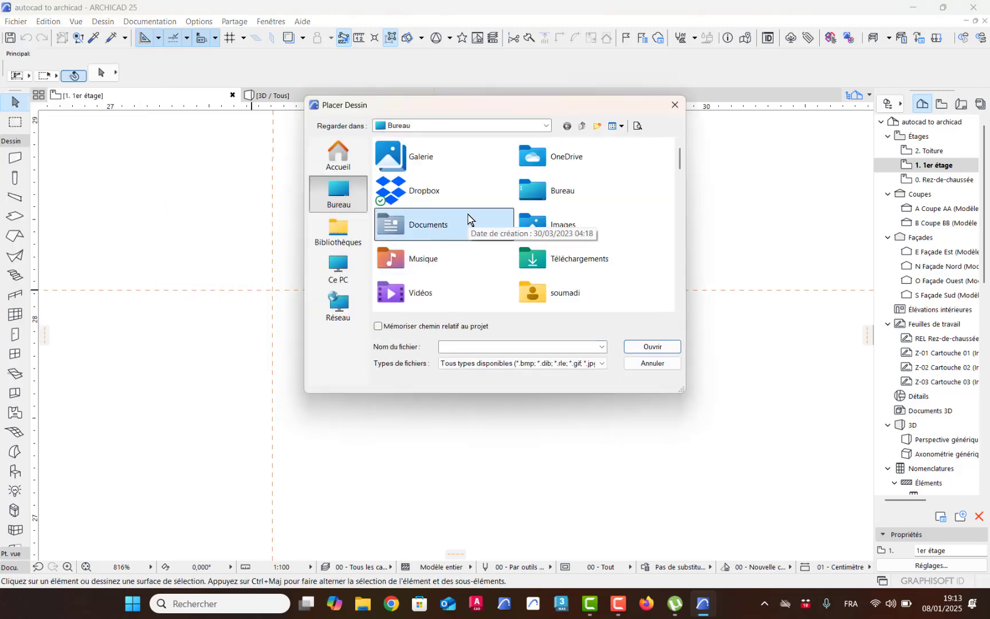
scroll(468, 219, "down", 3)
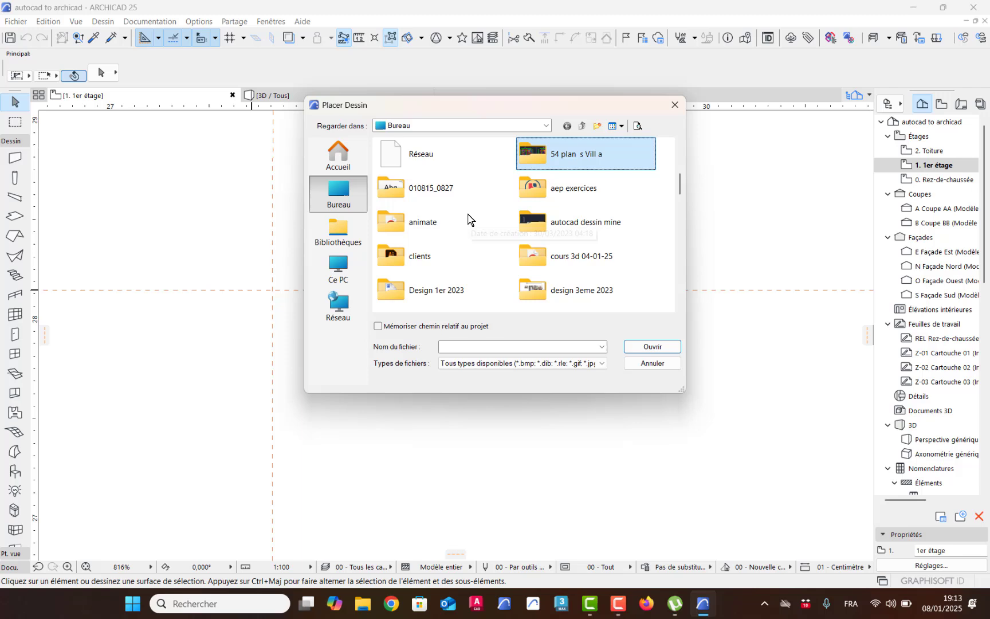
double_click(541, 155)
left_click(432, 153)
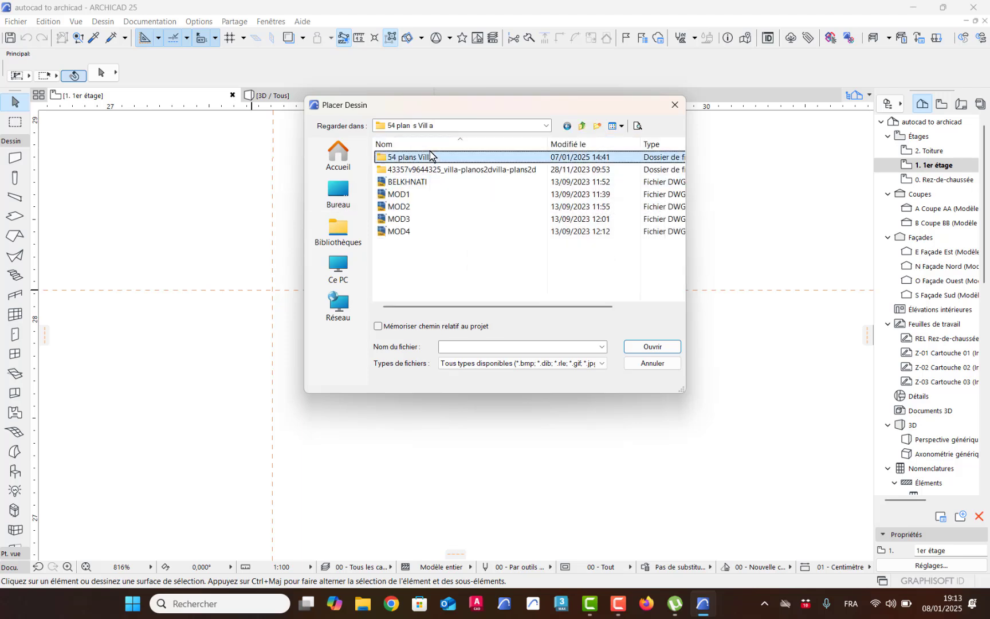
double_click(445, 156)
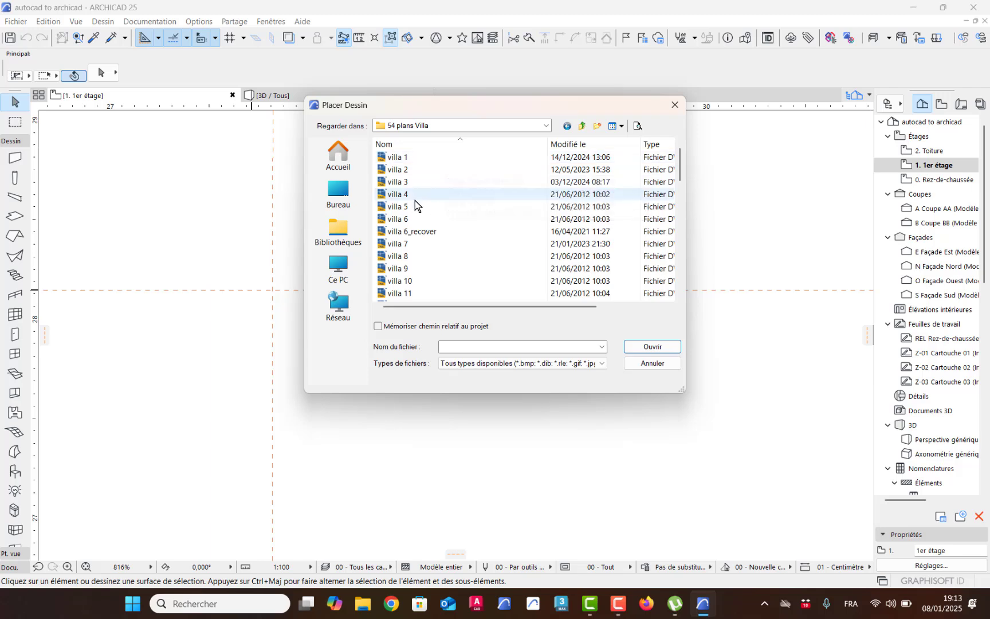
left_click(413, 206)
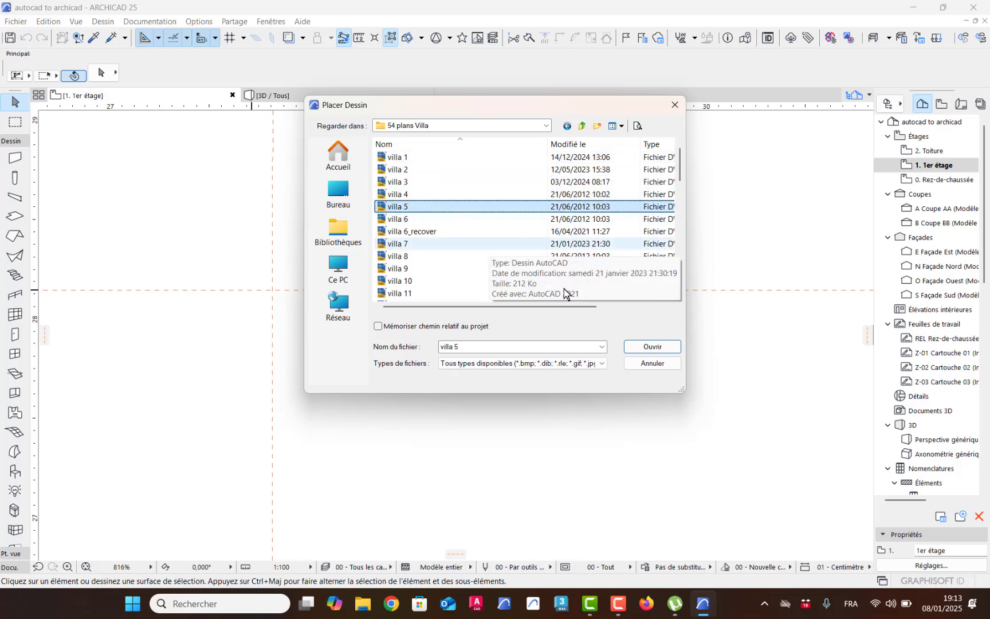
left_click(640, 347)
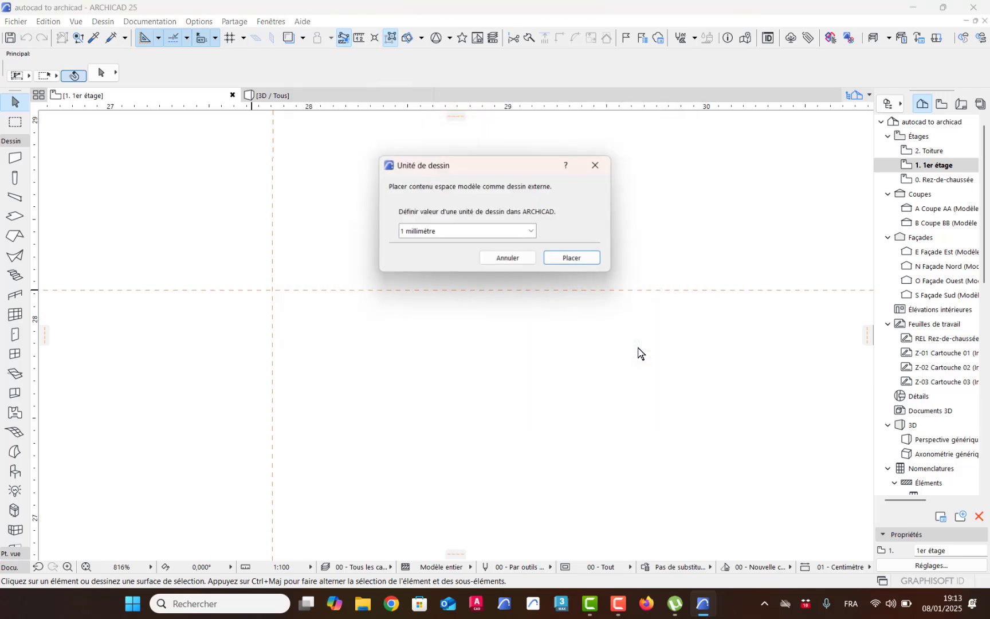
Set the drawing unit to 1 mètre and place the villa 5 drawing in the free area above and left of the guide intersection
left_click(504, 232)
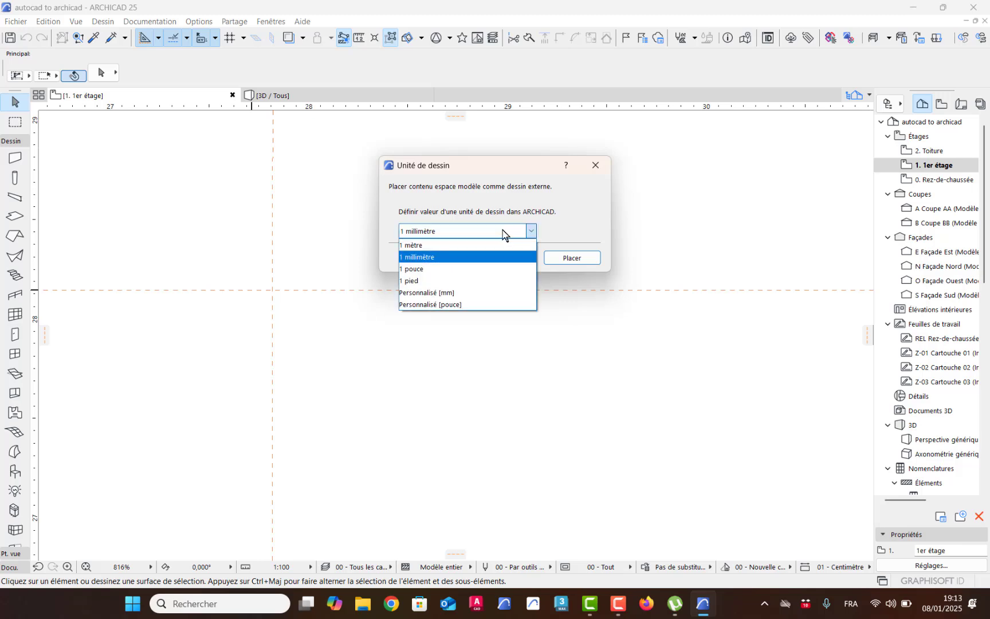
left_click(454, 246)
left_click(572, 258)
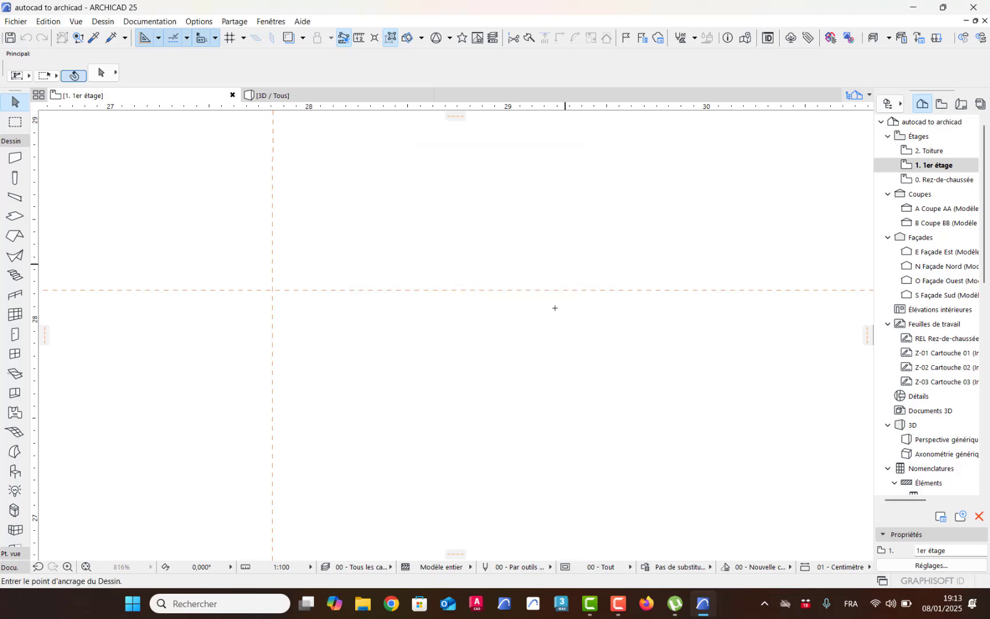
scroll(554, 308, "down", 10)
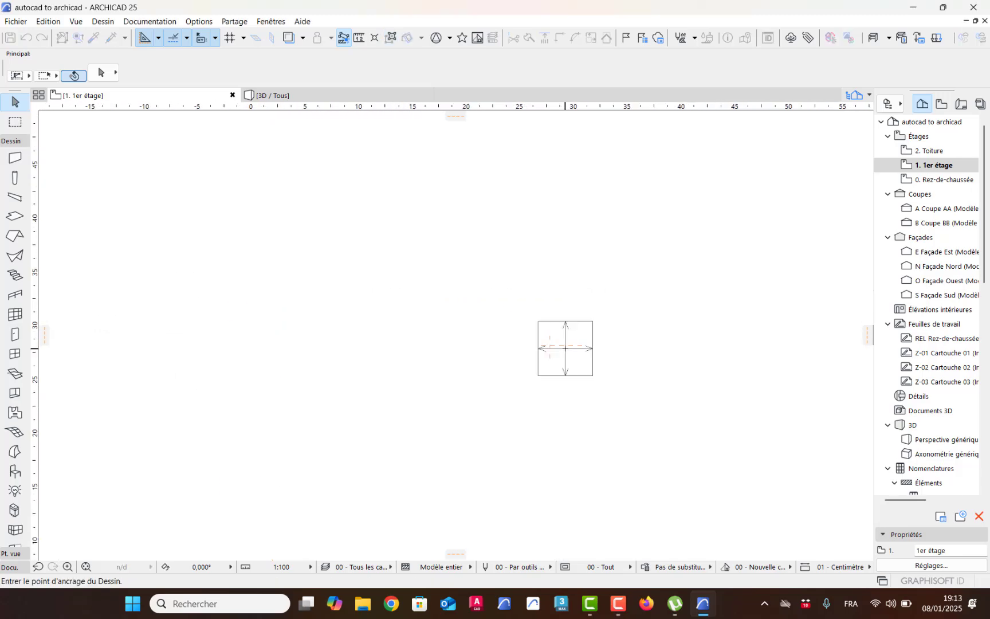
left_click(566, 348)
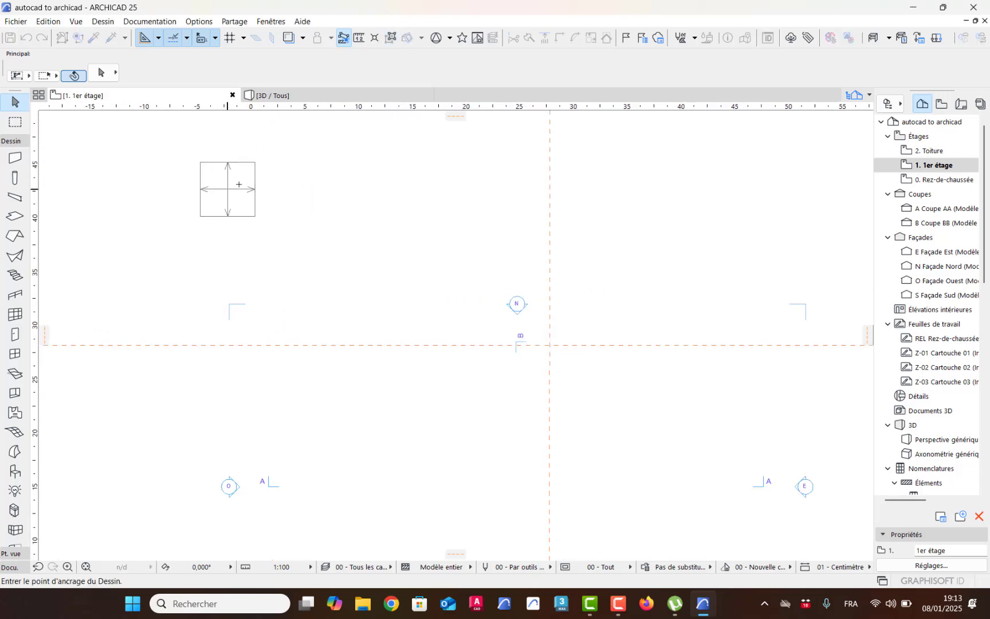
left_click(257, 186)
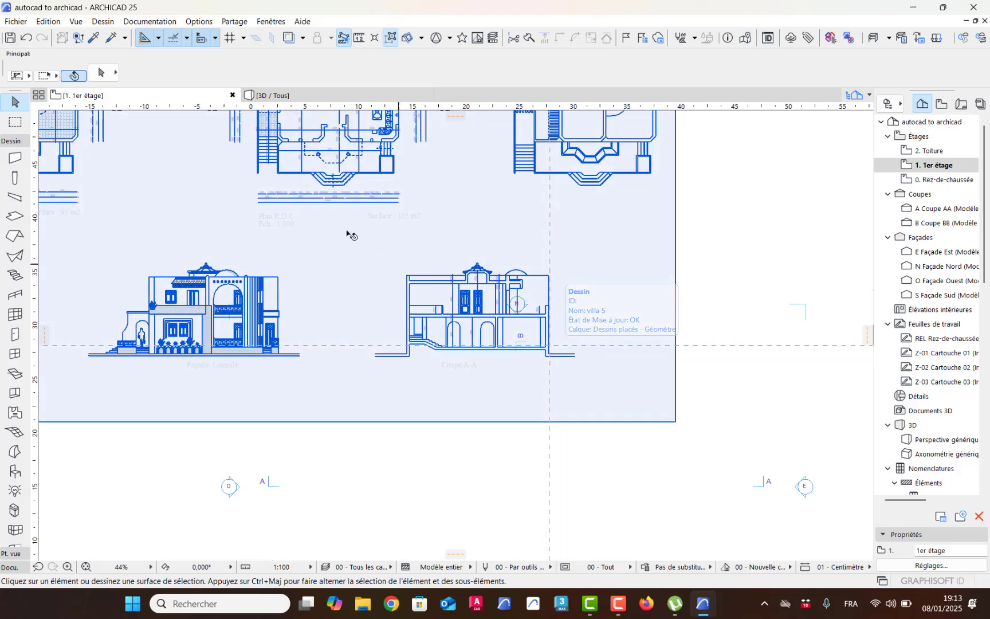
Select the placed villa 5 drawing and start moving it from the upper-left outer wall corner of the Plan Etage stairwell
scroll(373, 269, "down", 2)
middle_click_drag(397, 302, 459, 412)
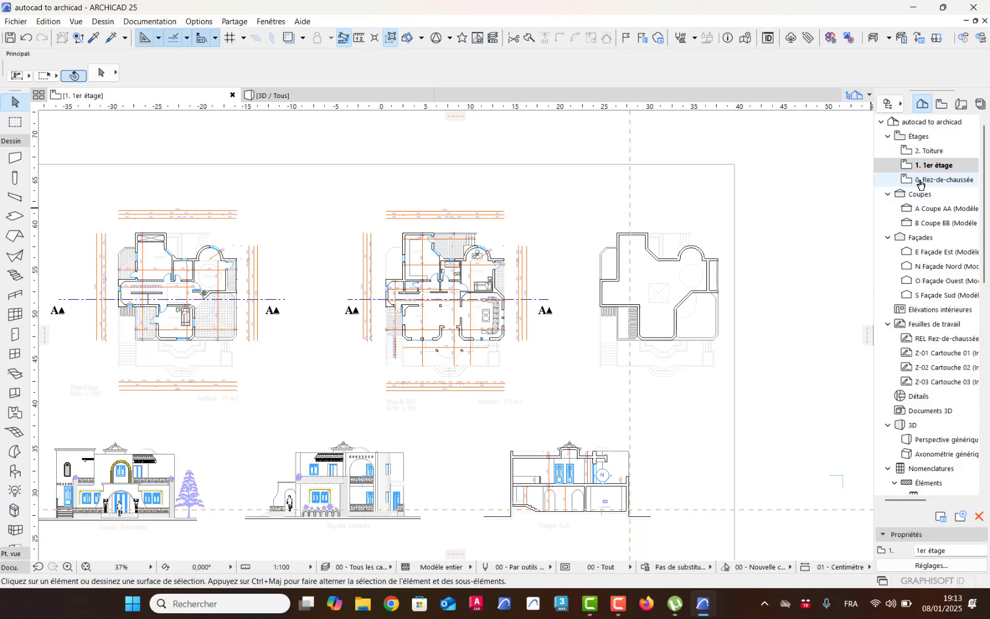
middle_click_drag(212, 345, 441, 393)
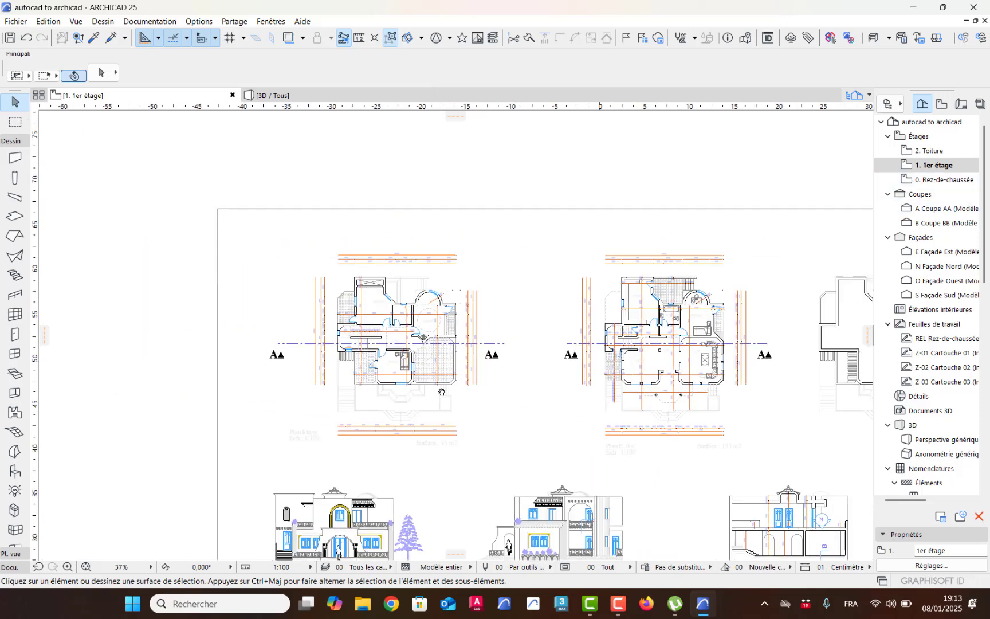
scroll(342, 402, "up", 8)
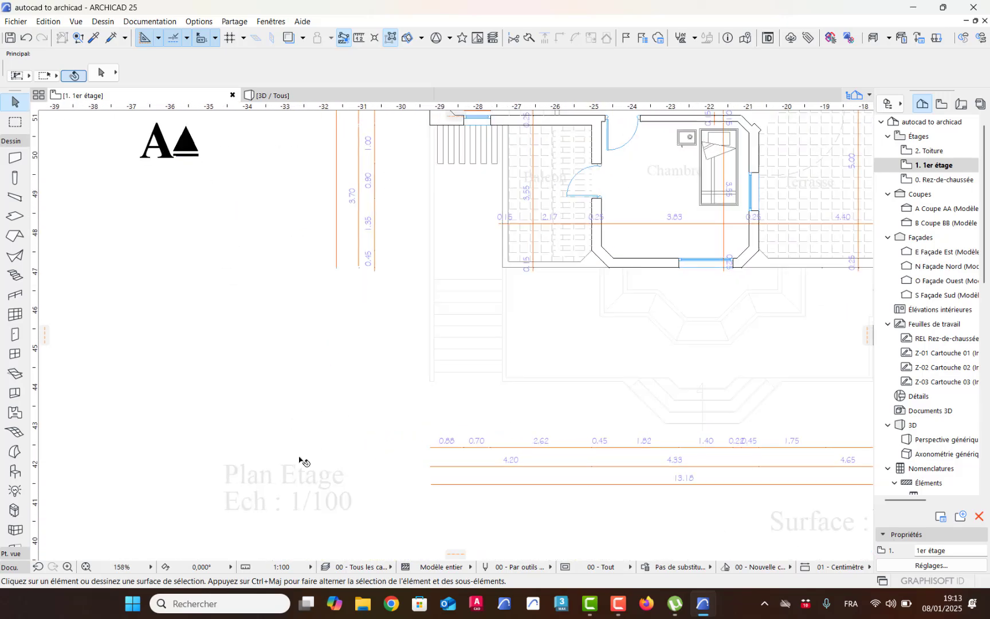
middle_click_drag(433, 206, 434, 477)
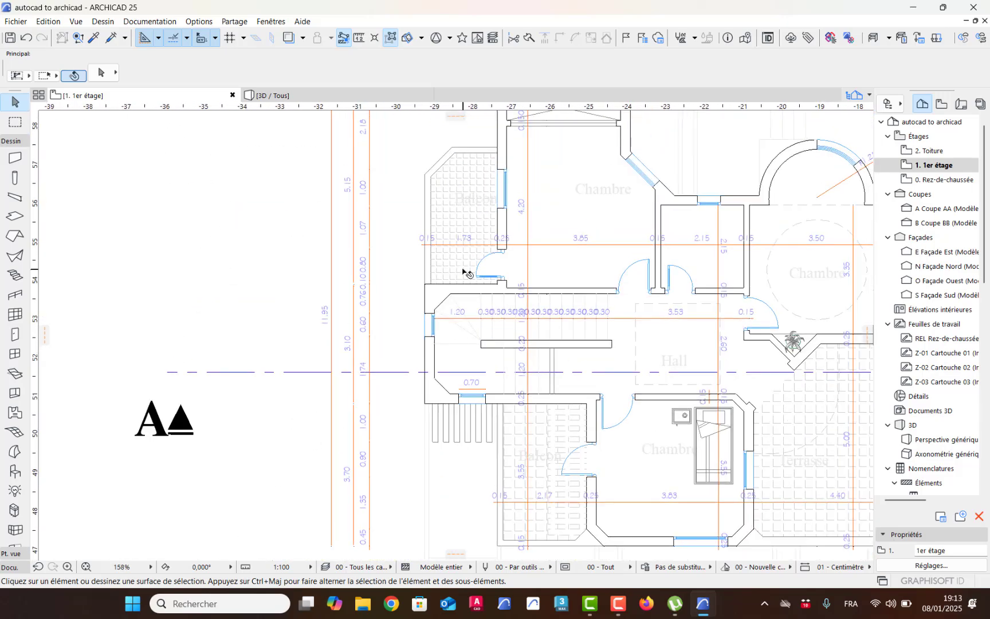
middle_click_drag(464, 272, 452, 352)
scroll(421, 366, "up", 3)
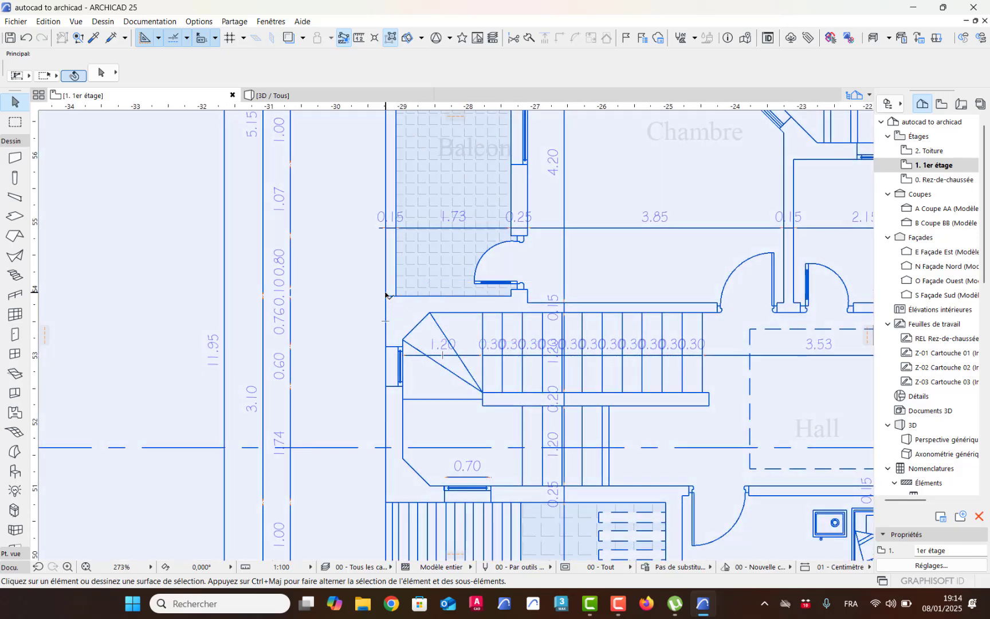
scroll(410, 394, "down", 6)
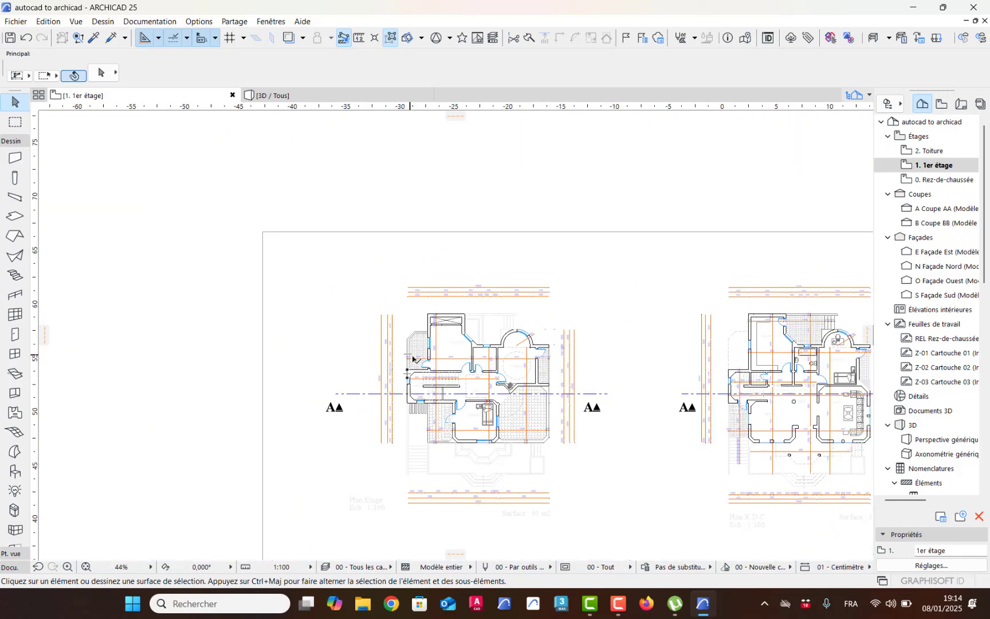
scroll(413, 359, "up", 5)
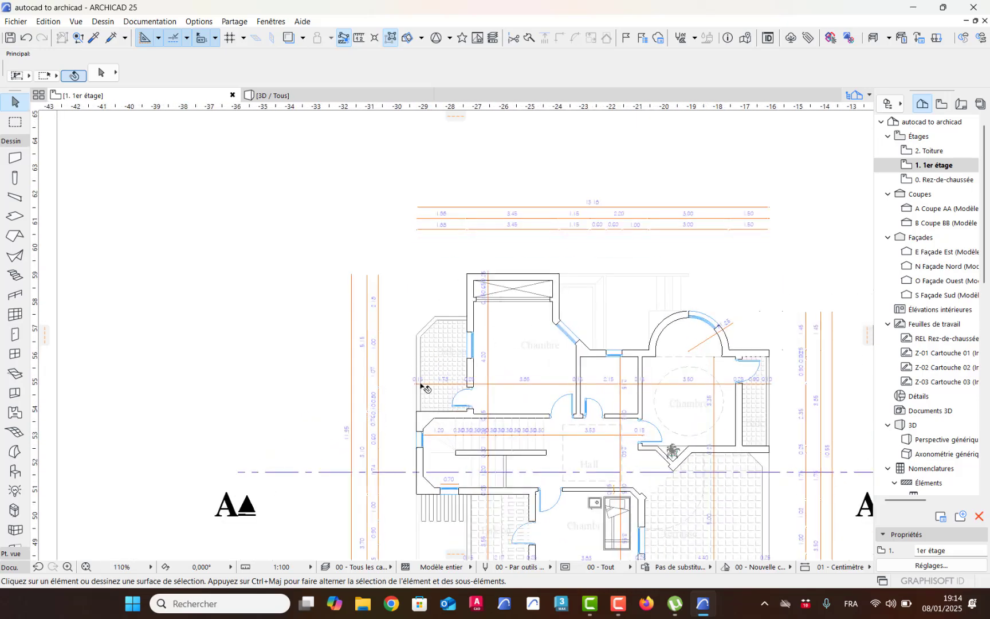
scroll(430, 422, "up", 8)
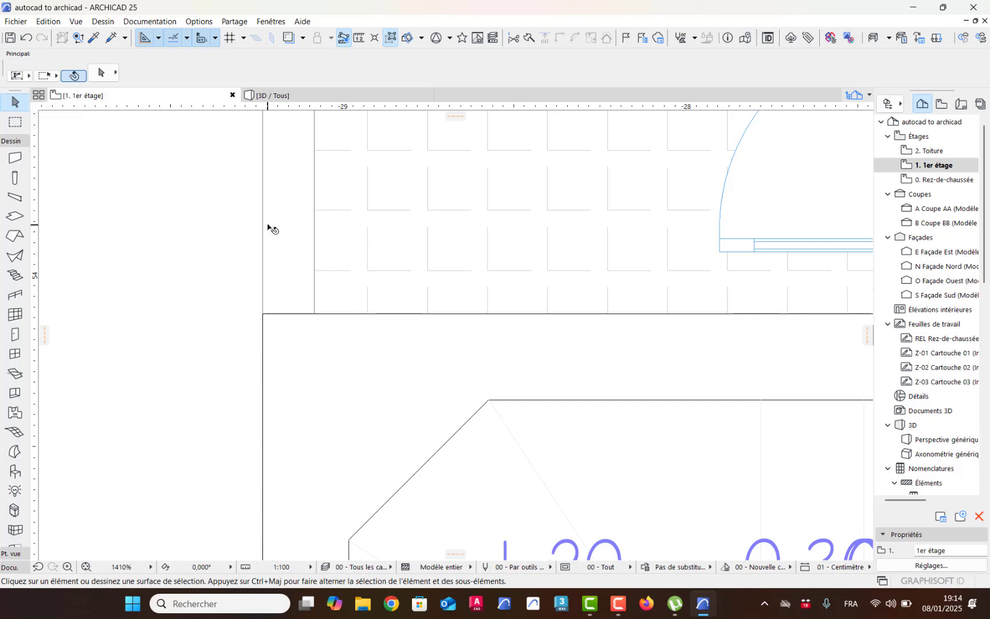
left_click(261, 317)
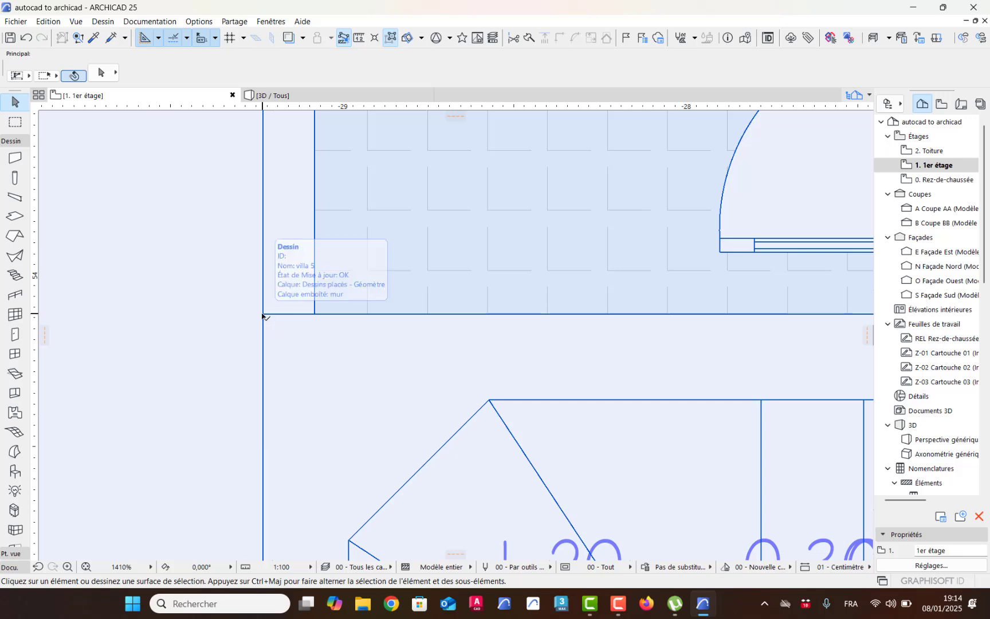
left_click(262, 316)
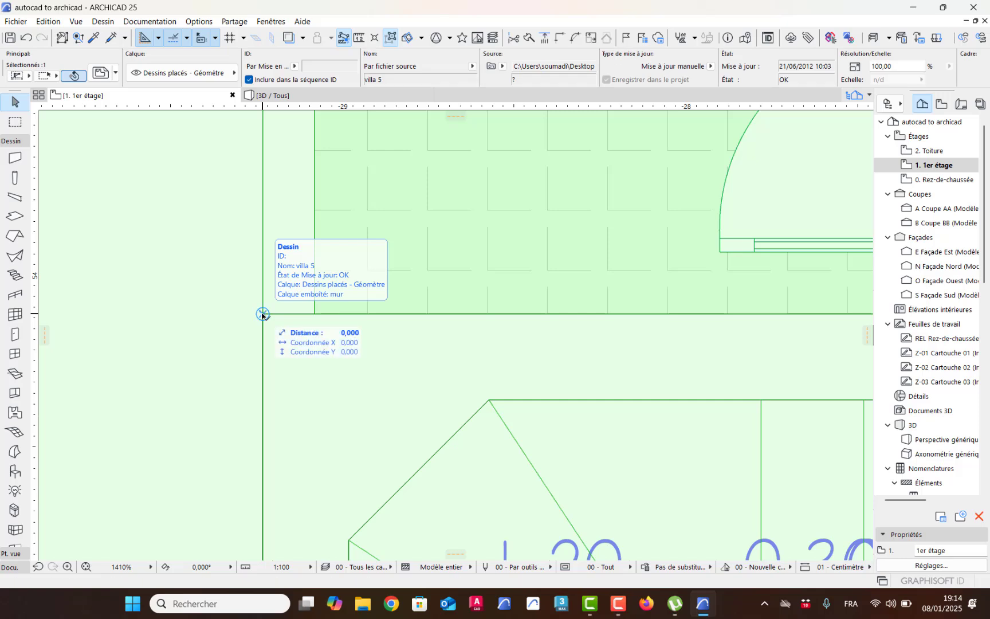
left_click(262, 316)
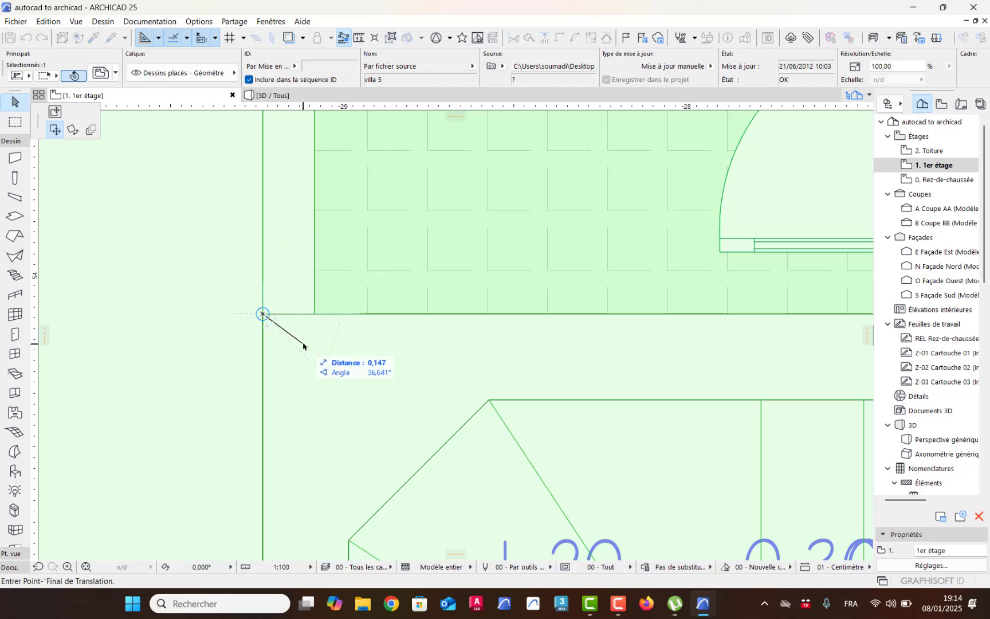
Place the stairwell's picked corner on the intersection of the two guide lines and deselect the drawing
scroll(314, 352, "down", 2)
scroll(314, 352, "down", 12)
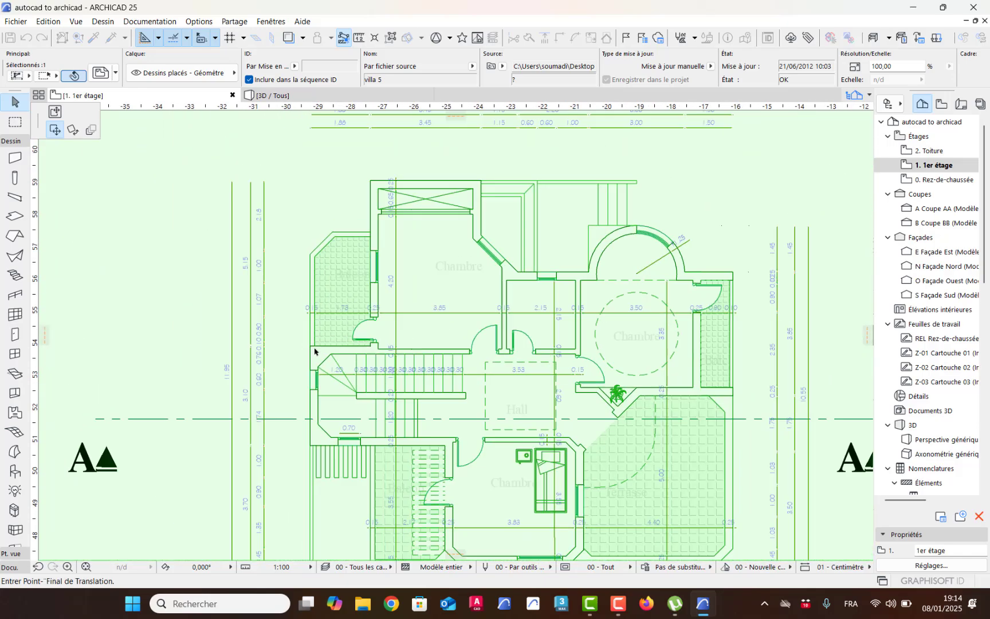
scroll(314, 351, "down", 3)
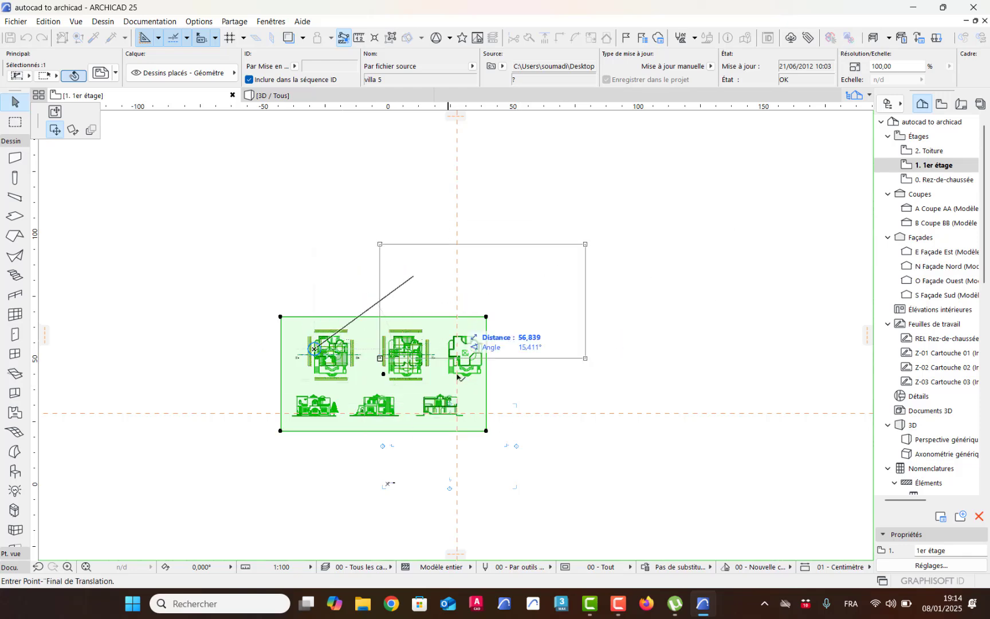
scroll(465, 414, "up", 8)
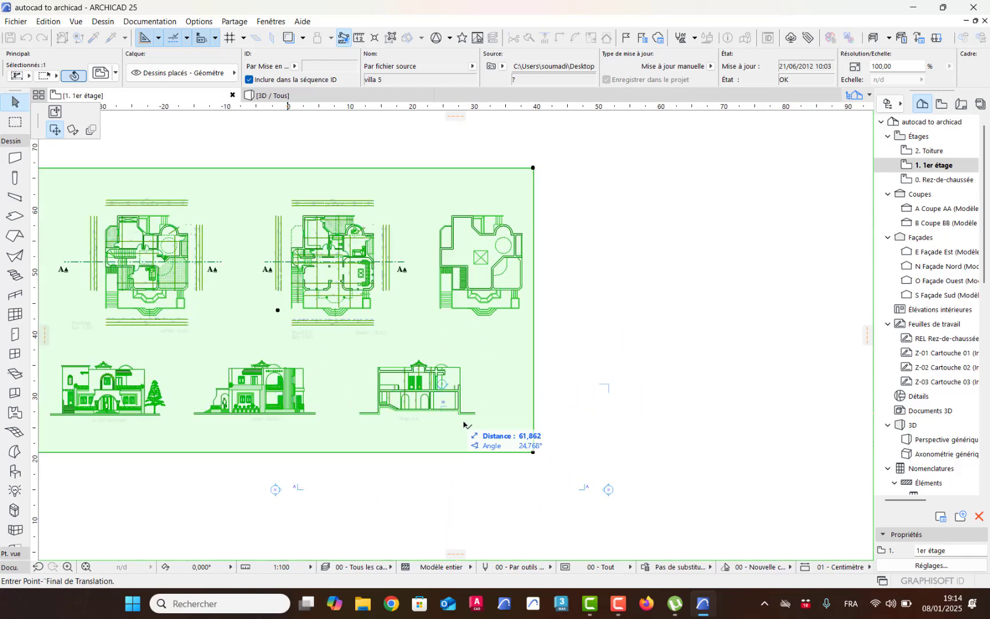
scroll(464, 409, "up", 5)
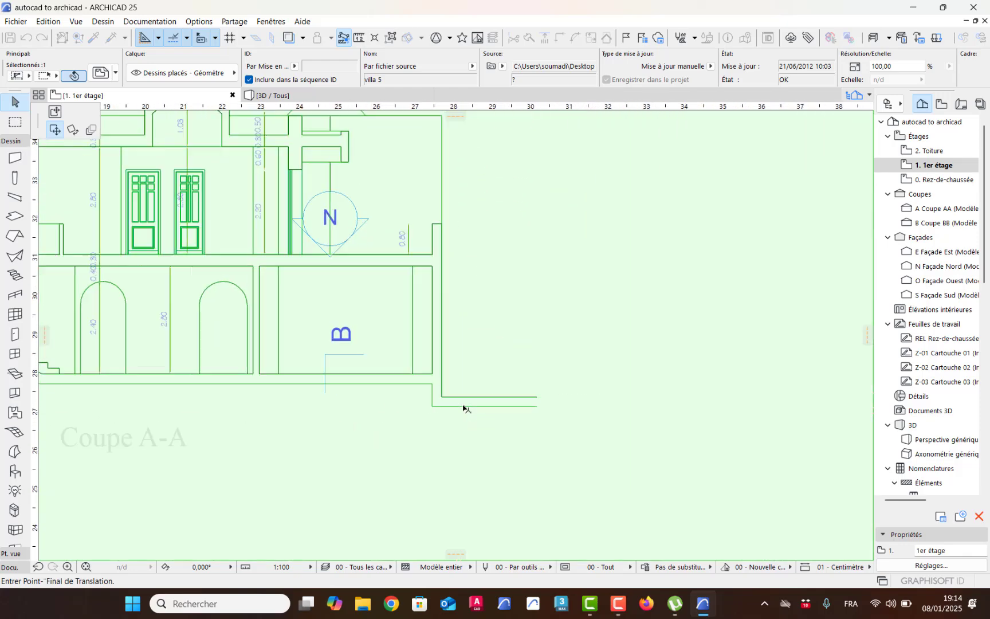
middle_click_drag(460, 395, 473, 465)
scroll(461, 454, "up", 8)
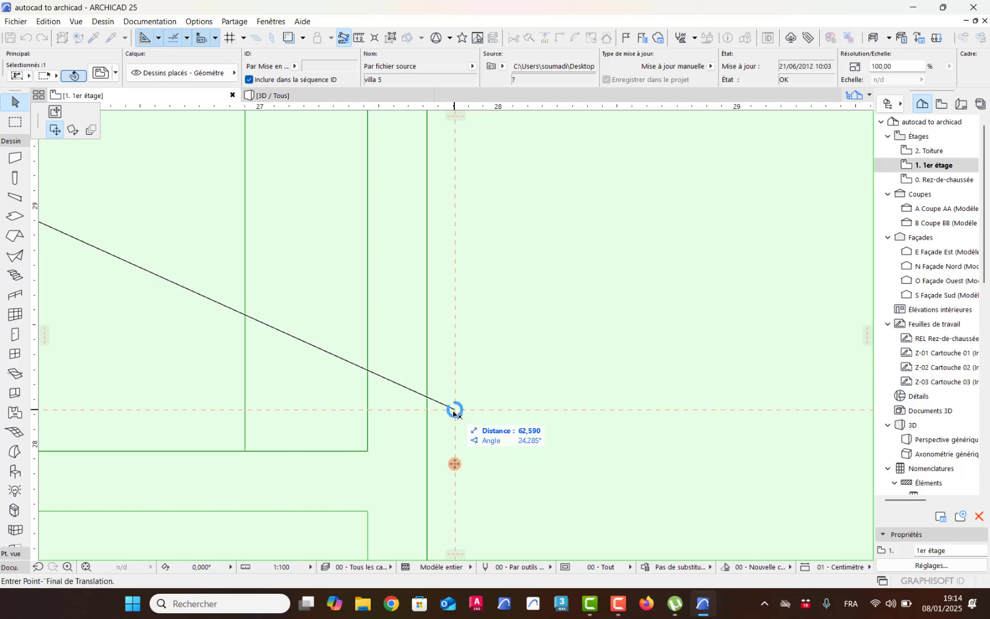
scroll(455, 413, "up", 6)
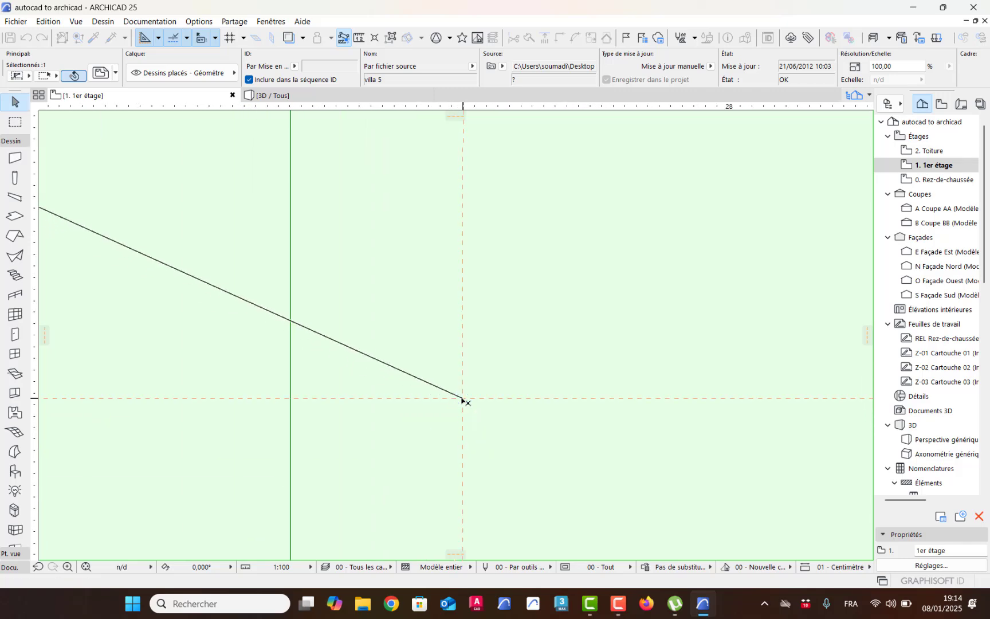
left_click(463, 399)
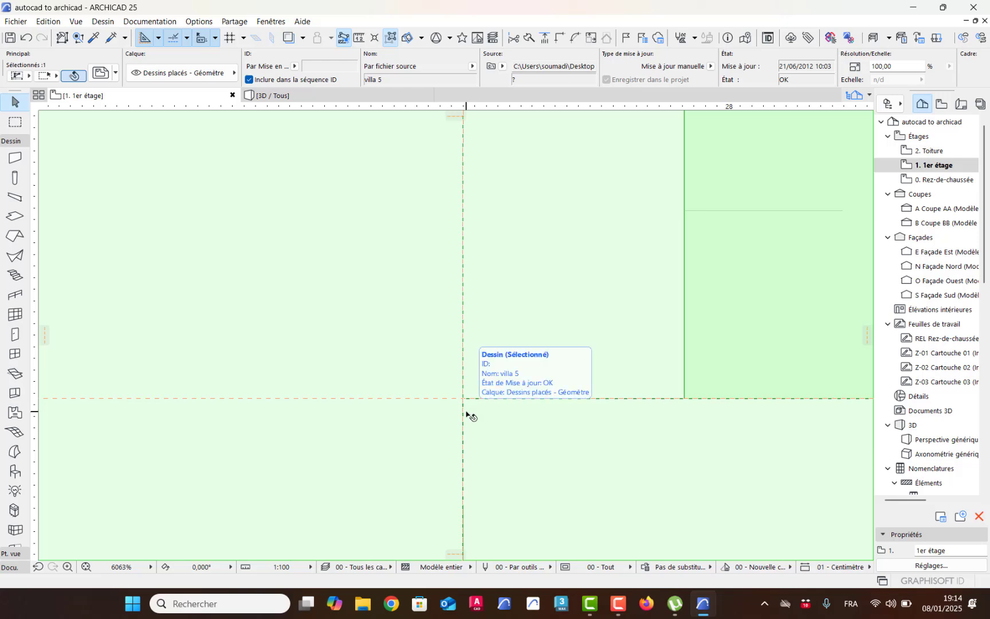
scroll(465, 412, "down", 10)
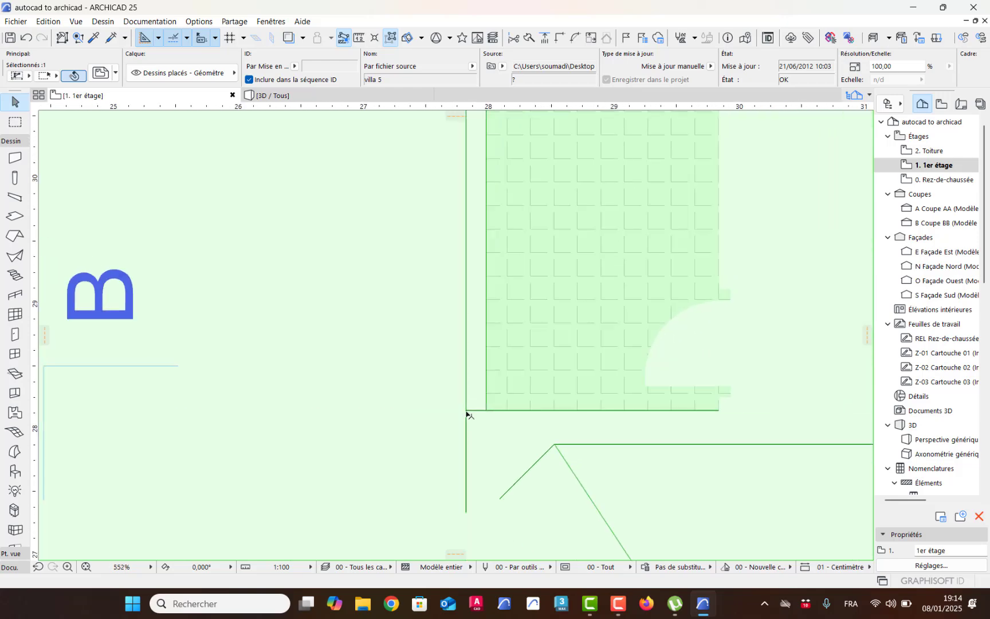
scroll(465, 413, "down", 2)
scroll(467, 413, "down", 3)
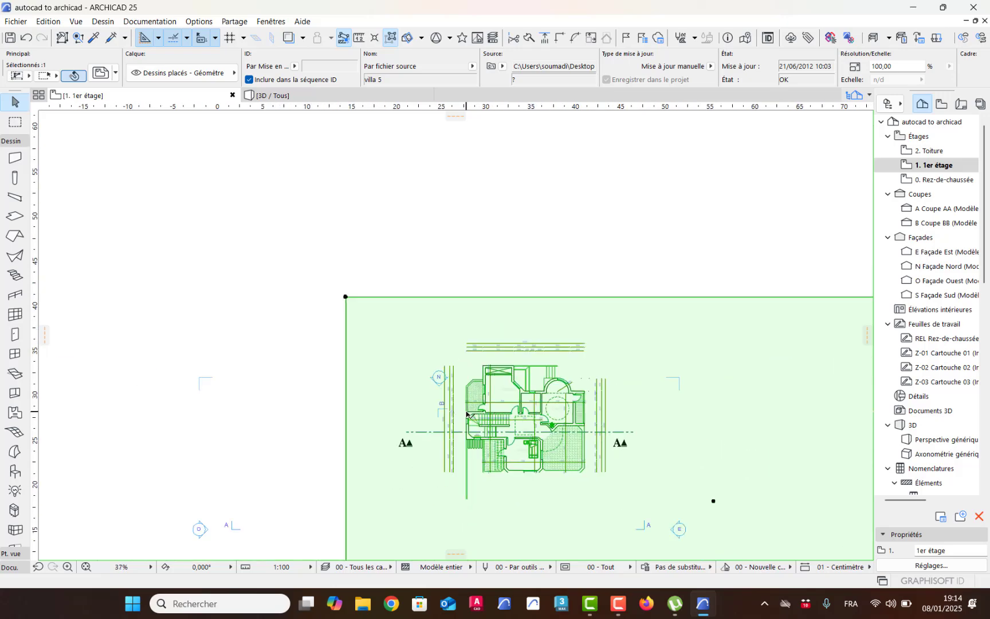
scroll(428, 411, "up", 9)
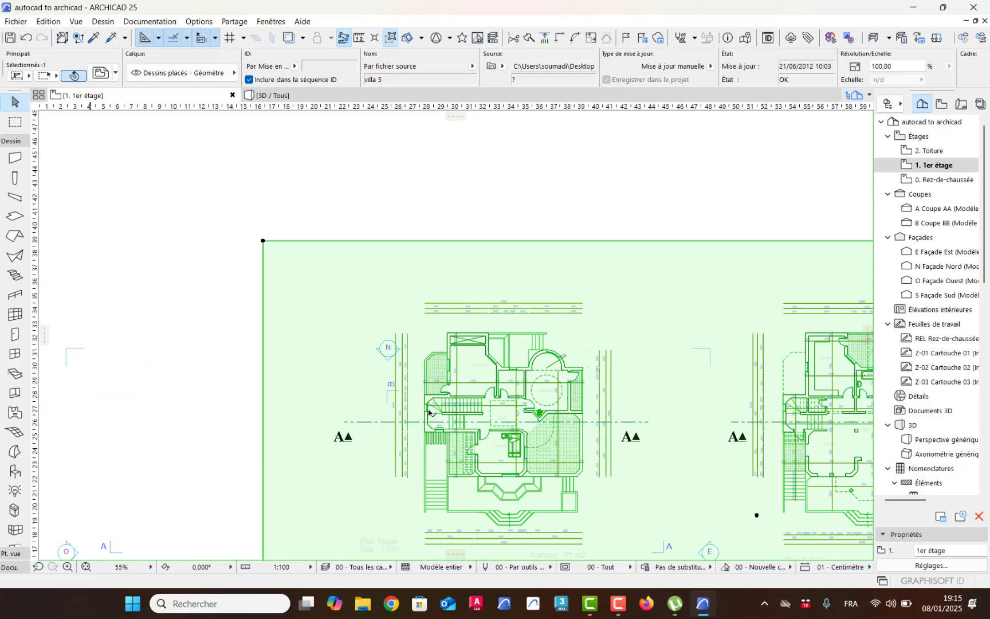
middle_click_drag(449, 440, 353, 379)
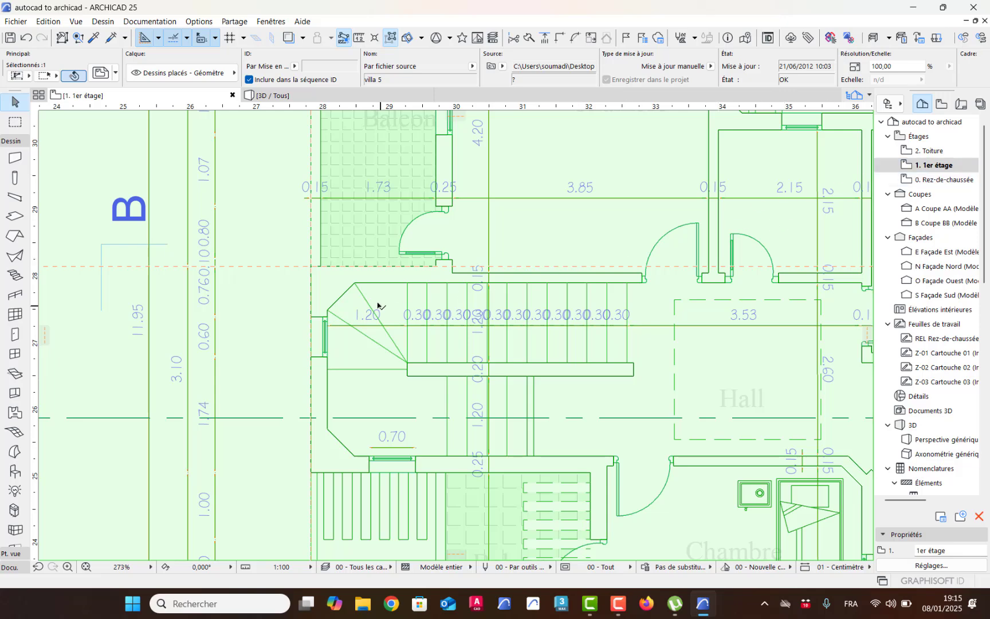
key("Escape")
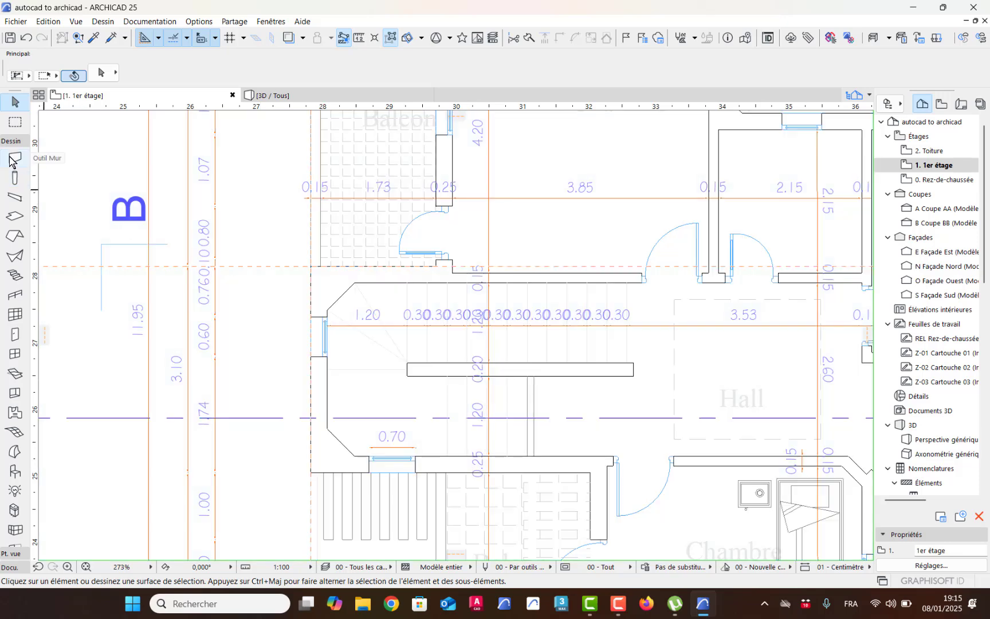
Set up the Wall tool with chained geometry and a wall thickness of 0,25
left_click(9, 160)
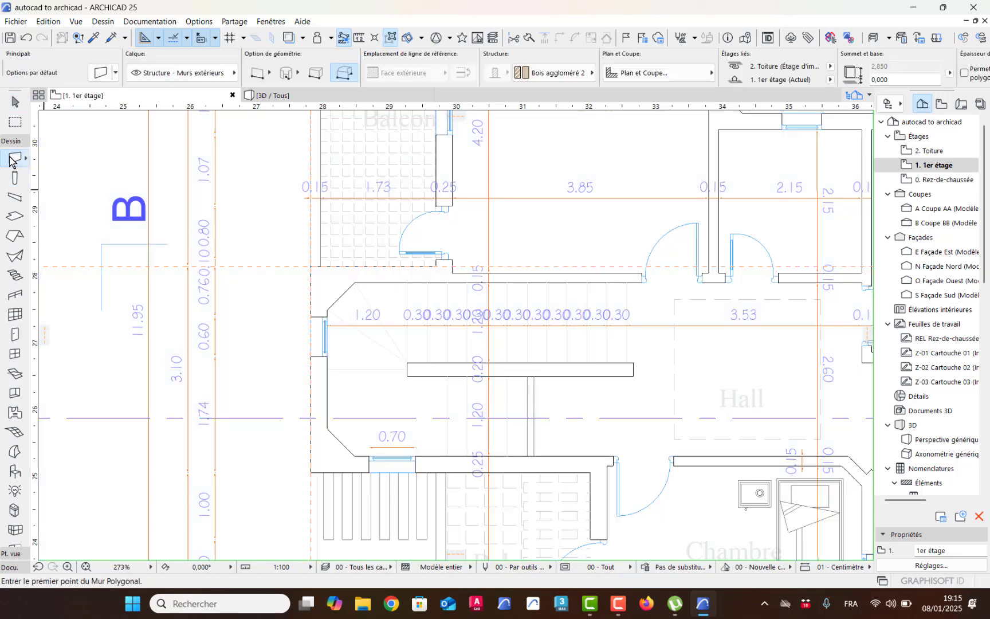
left_click(101, 72)
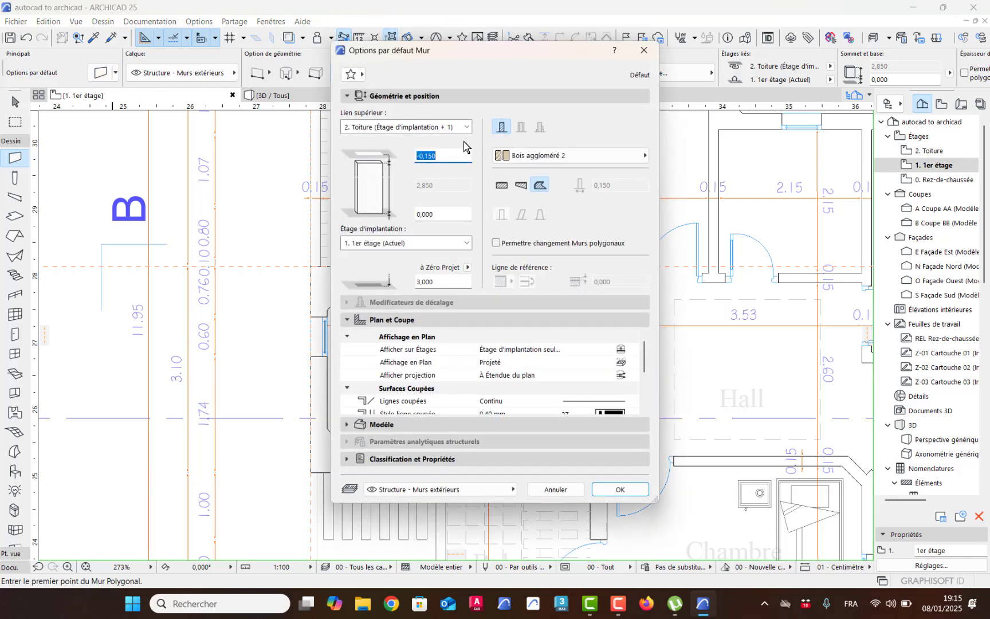
left_click(501, 130)
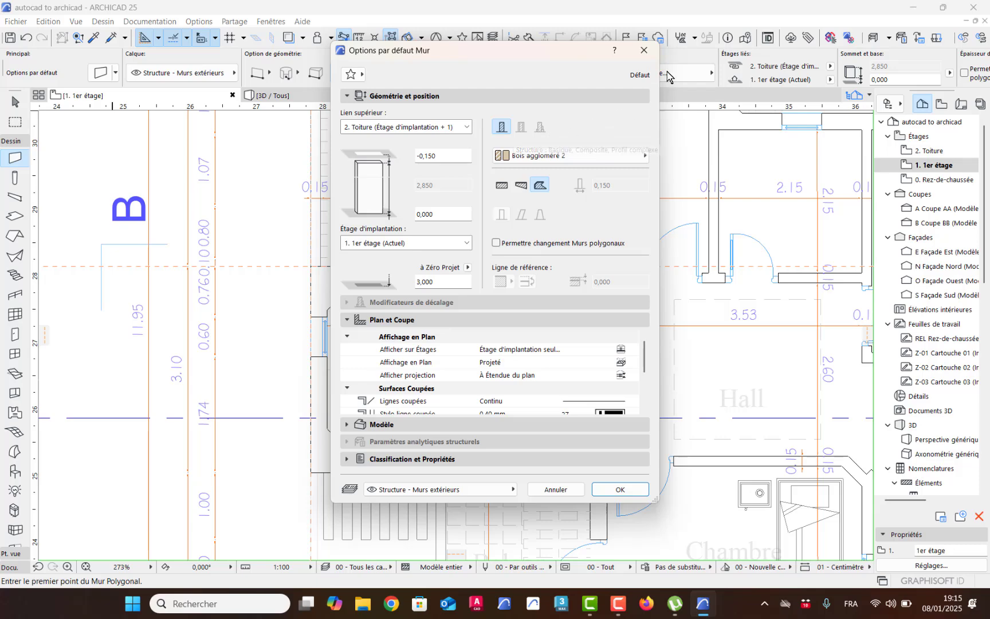
left_click(644, 50)
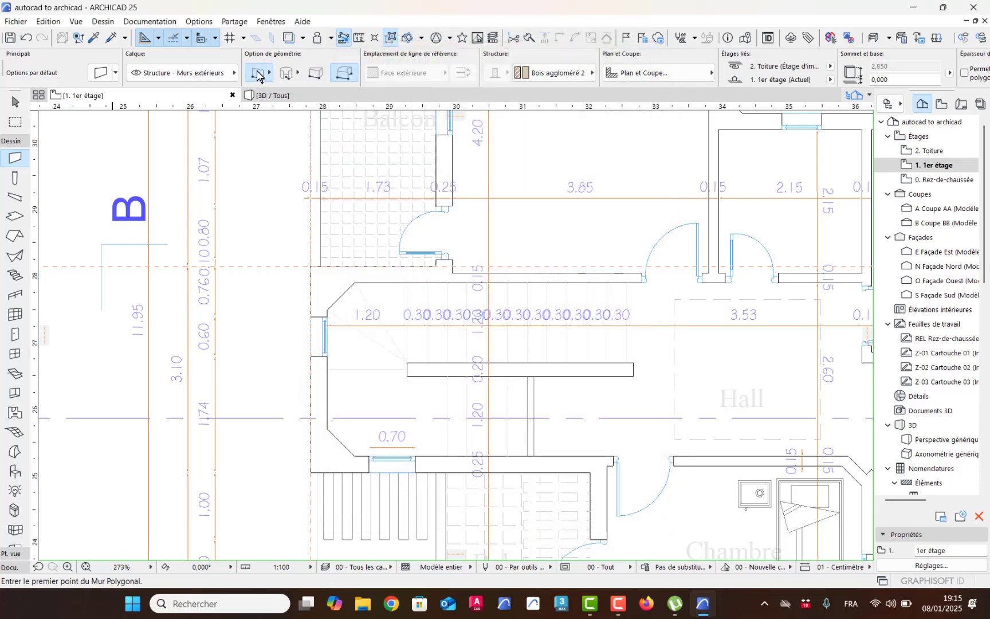
left_click(257, 73)
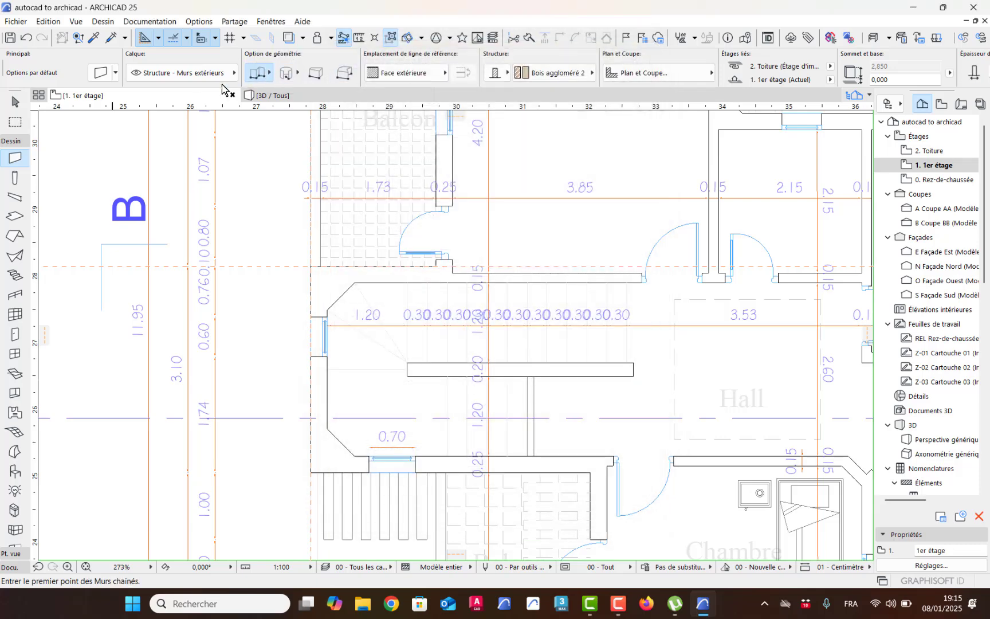
left_click(101, 72)
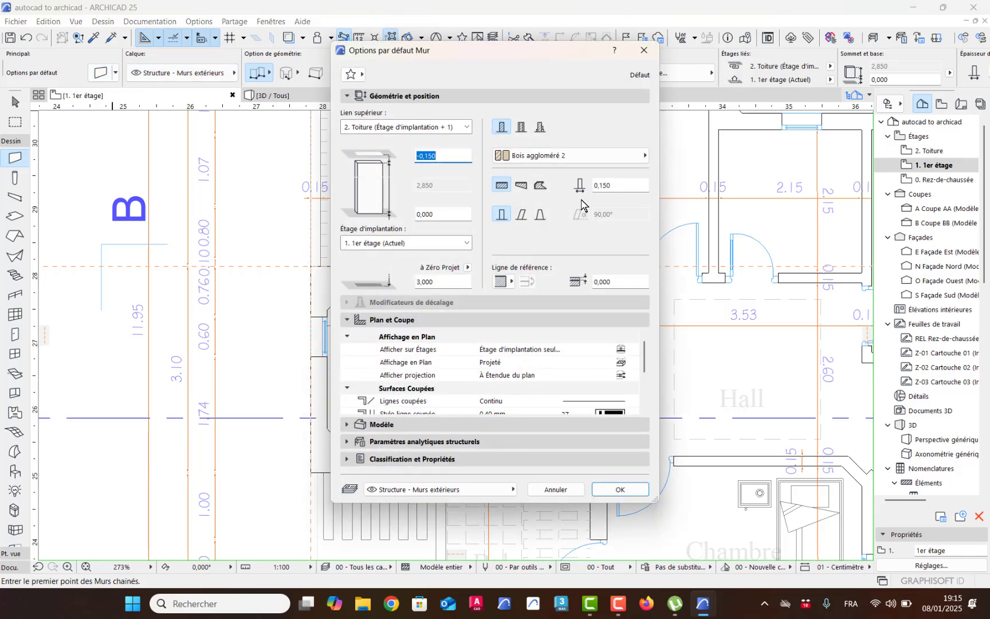
left_click(605, 187)
type("0,25")
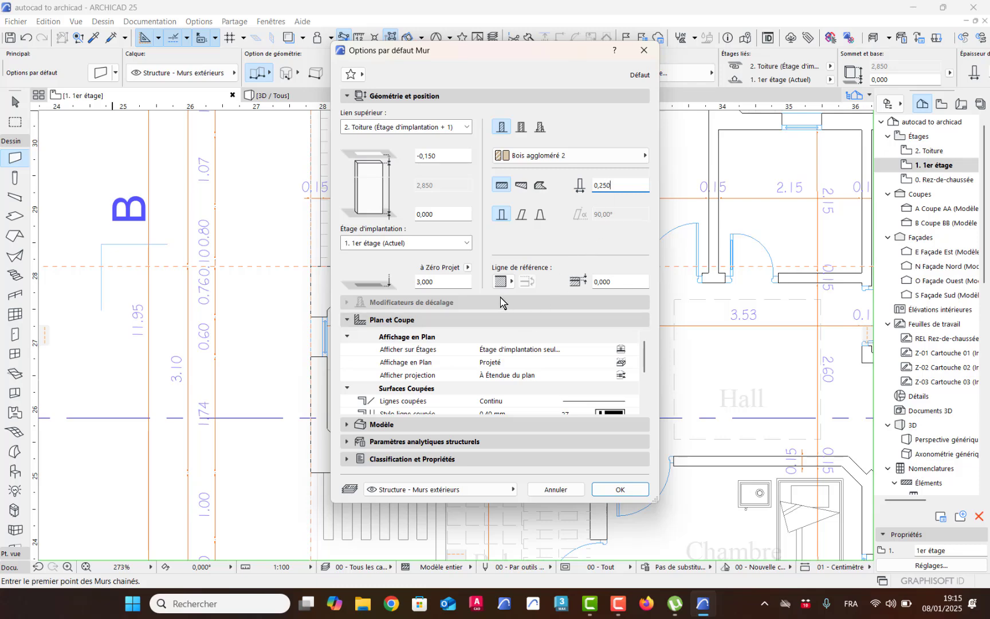
left_click(614, 491)
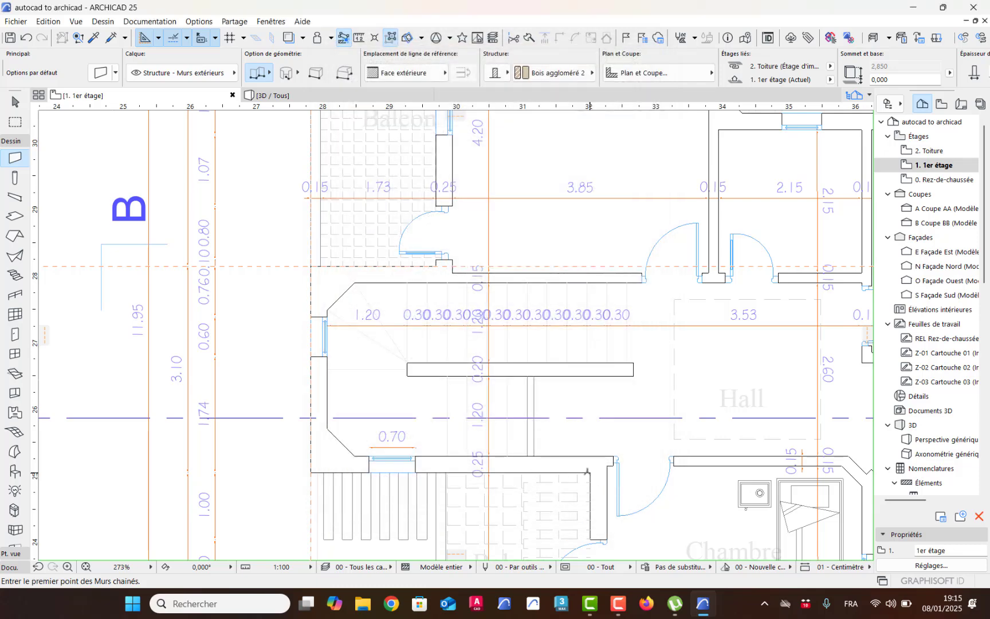
Draw a chained wall along the stairwell's lower, left and upper outer edges, ending at the balcony door wall, with the reference line on Face intérieure
left_click(590, 472)
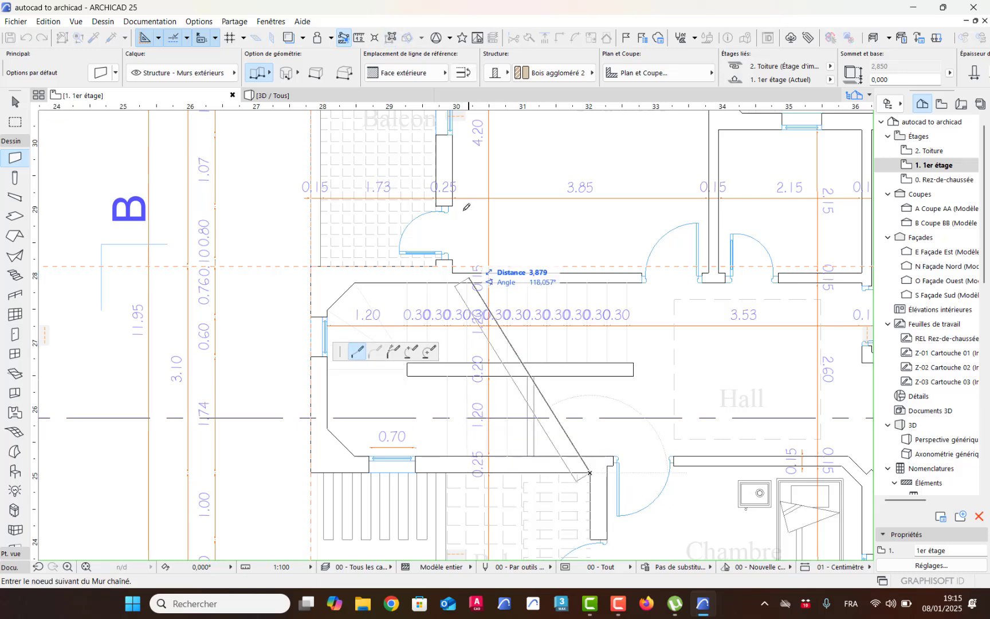
left_click(418, 76)
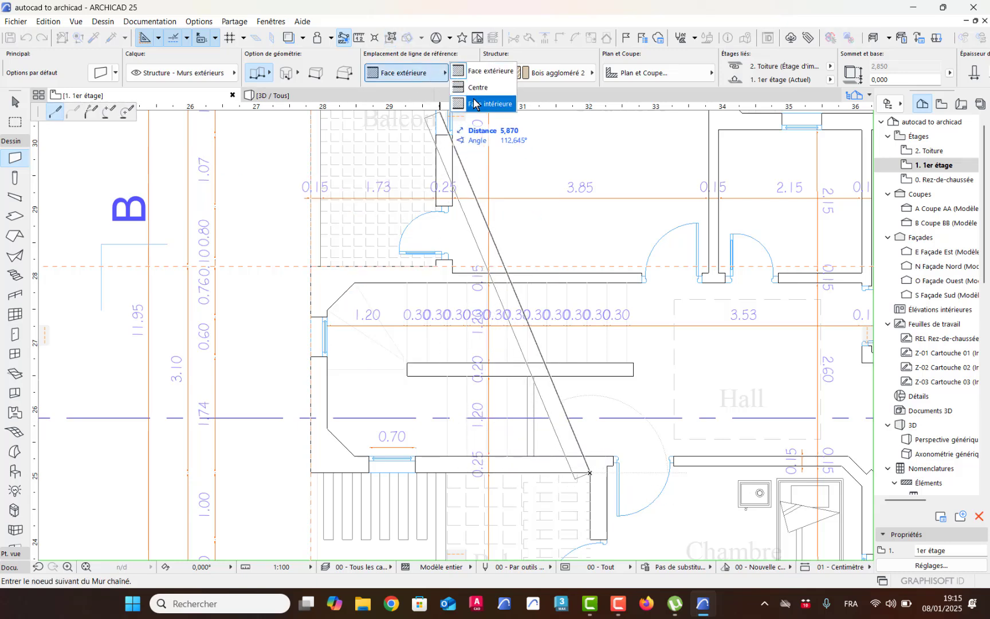
left_click(312, 472)
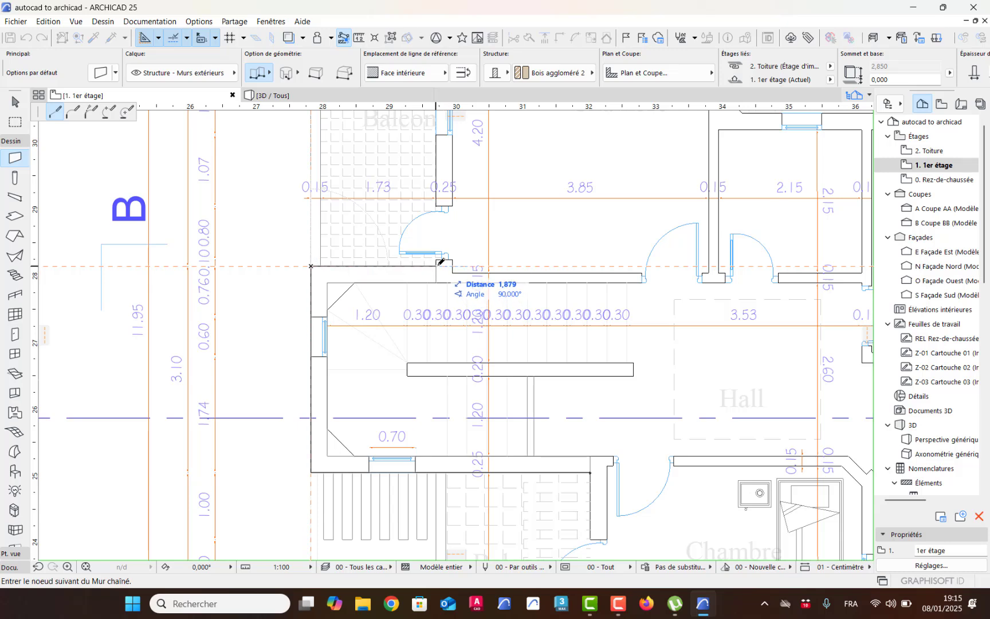
left_click(437, 264)
left_click(437, 265)
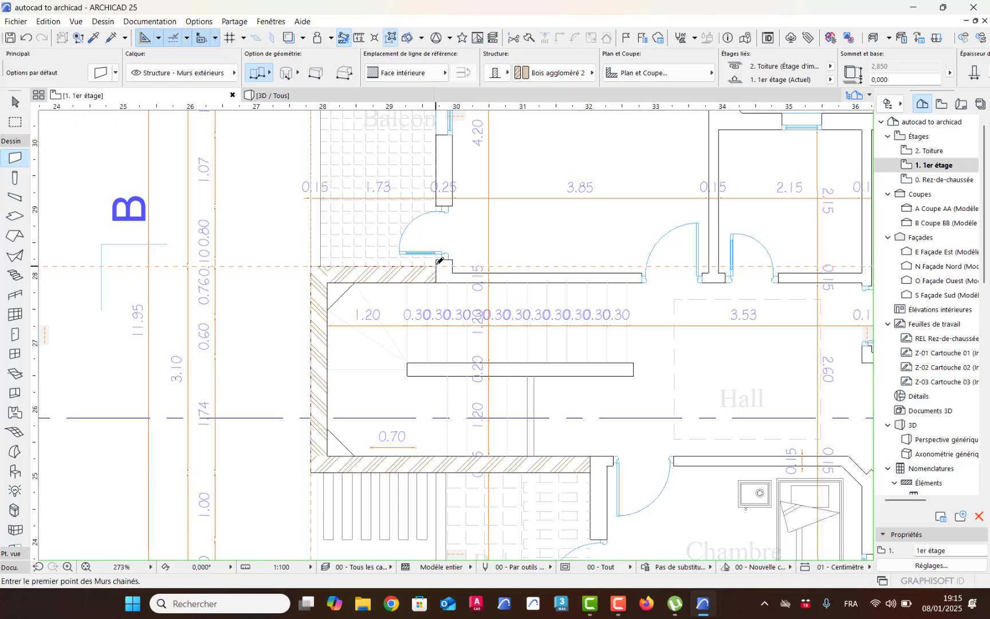
Examine in the 3D view how the stairwell's upper-floor walls meet the ground-floor walls below them
middle_click_drag(427, 322, 410, 348)
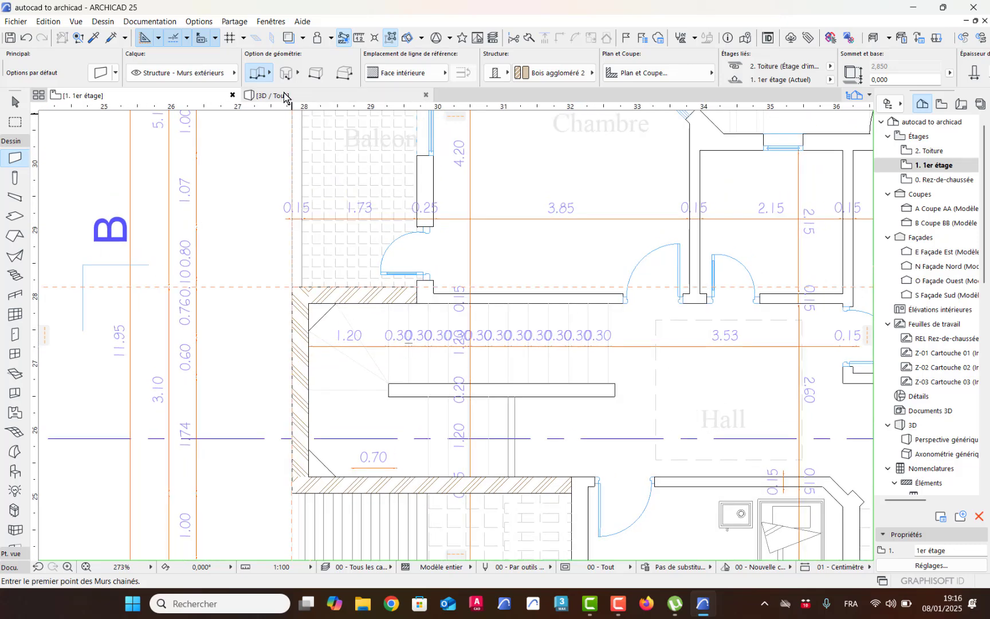
mouse_move(285, 96)
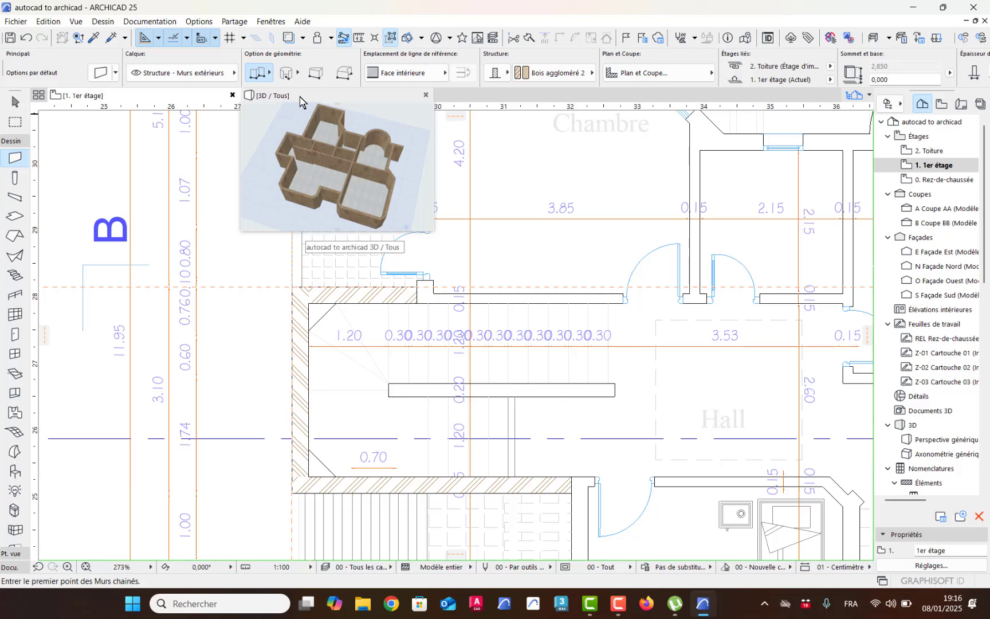
left_click(312, 95)
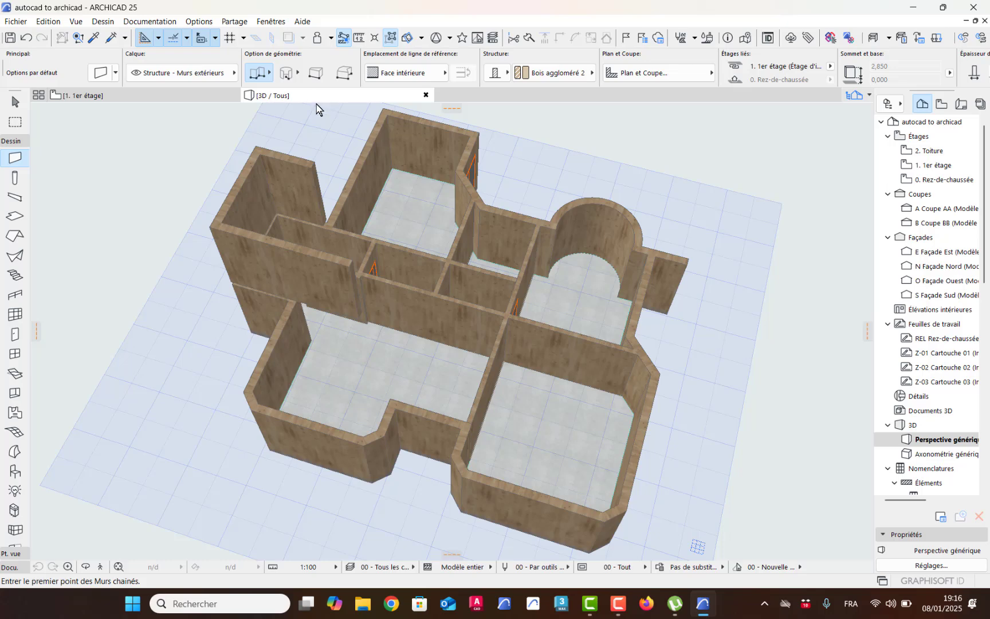
middle_click_drag(282, 299, 389, 349)
scroll(386, 352, "up", 6)
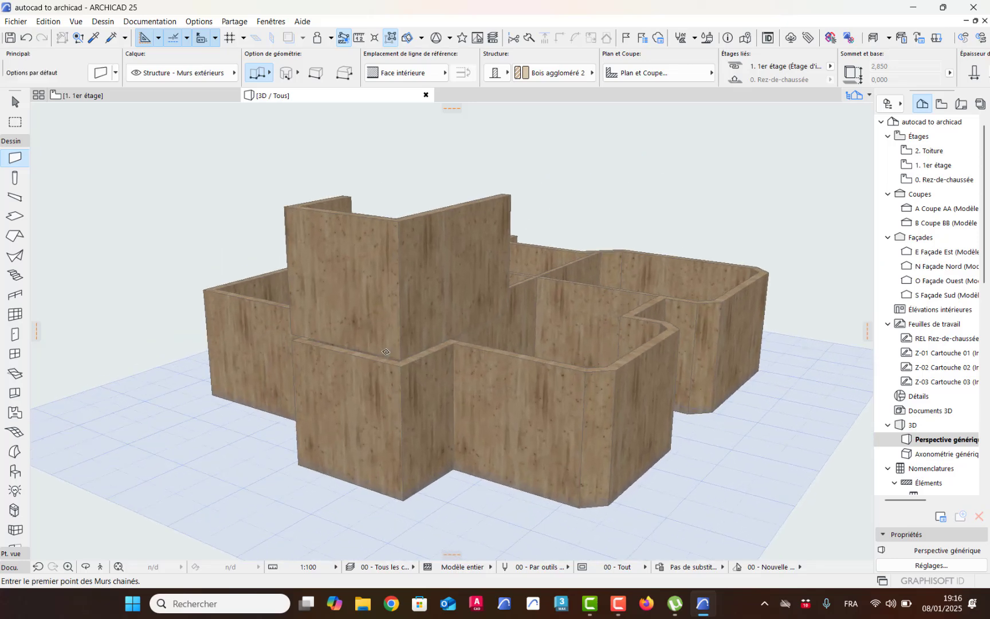
scroll(385, 351, "up", 2)
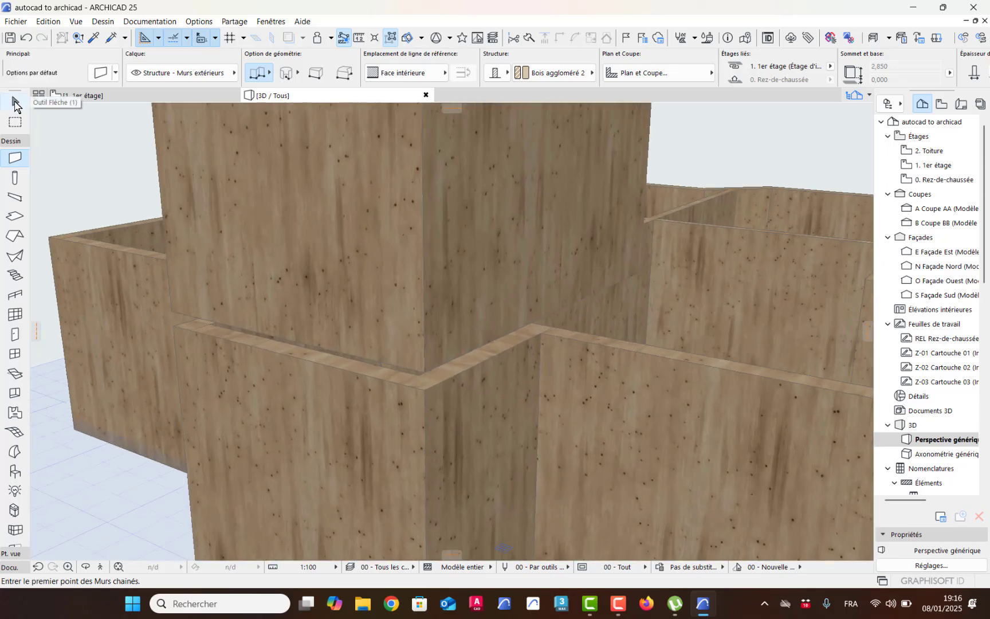
Select the ground-floor wall below the stairwell corner, check its top offset in the wall settings, and deselect it
left_click(16, 104)
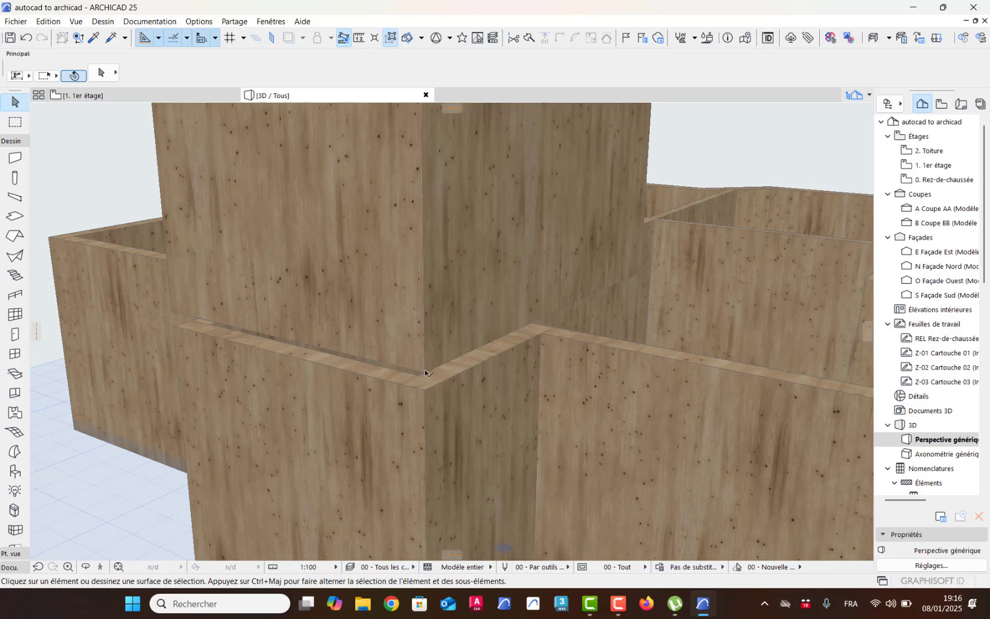
middle_click_drag(425, 373, 256, 359, "shift")
left_click(378, 399)
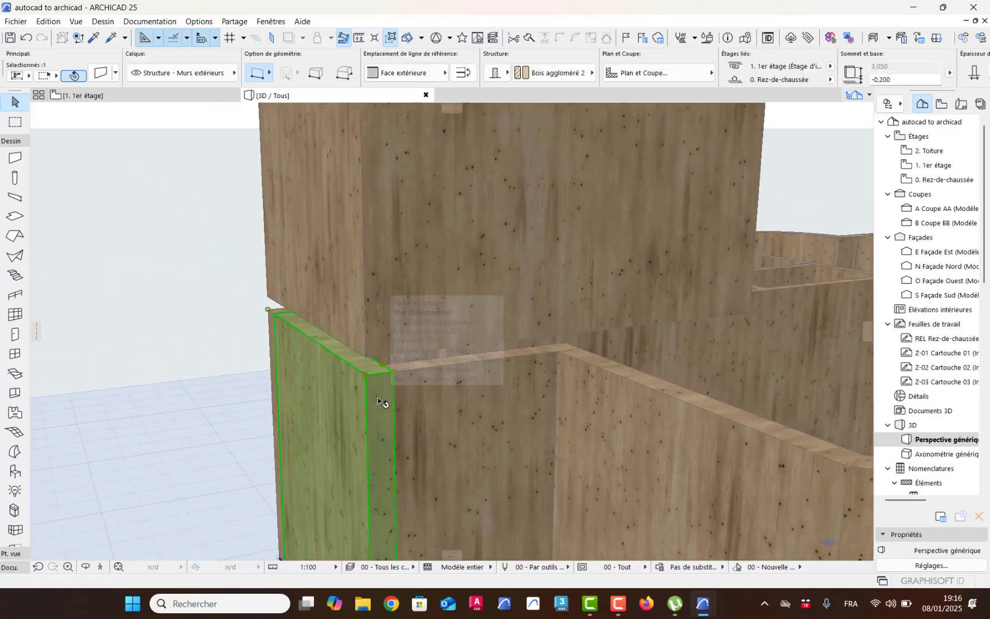
left_click(101, 74)
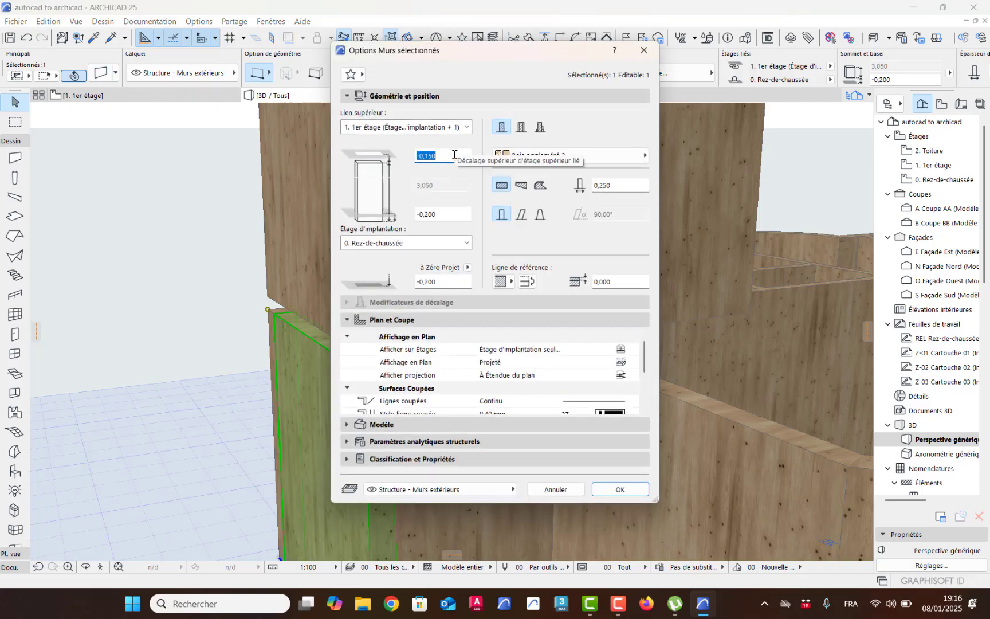
left_click(618, 488)
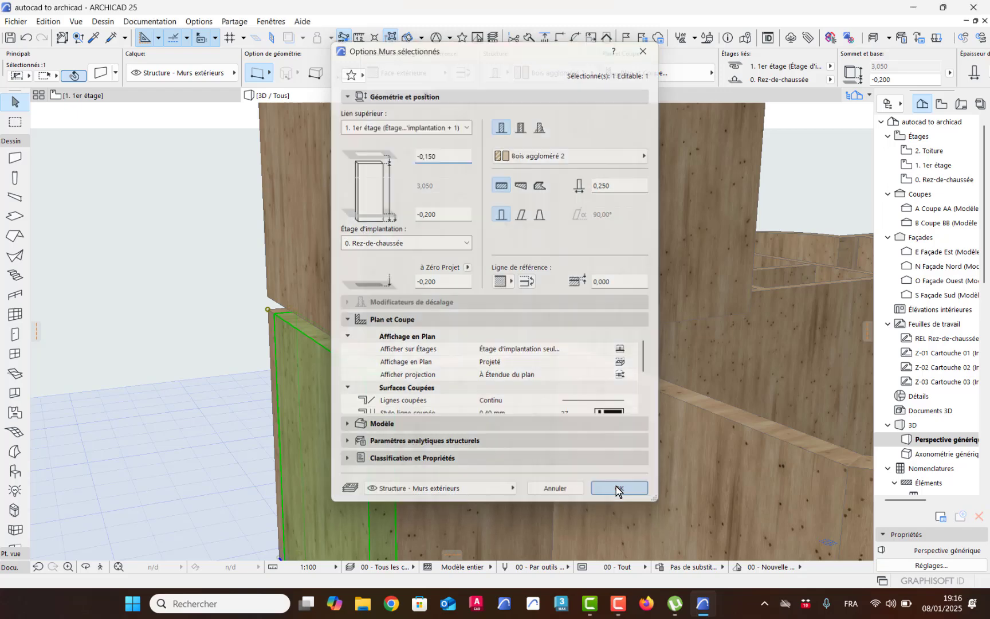
left_click(51, 182)
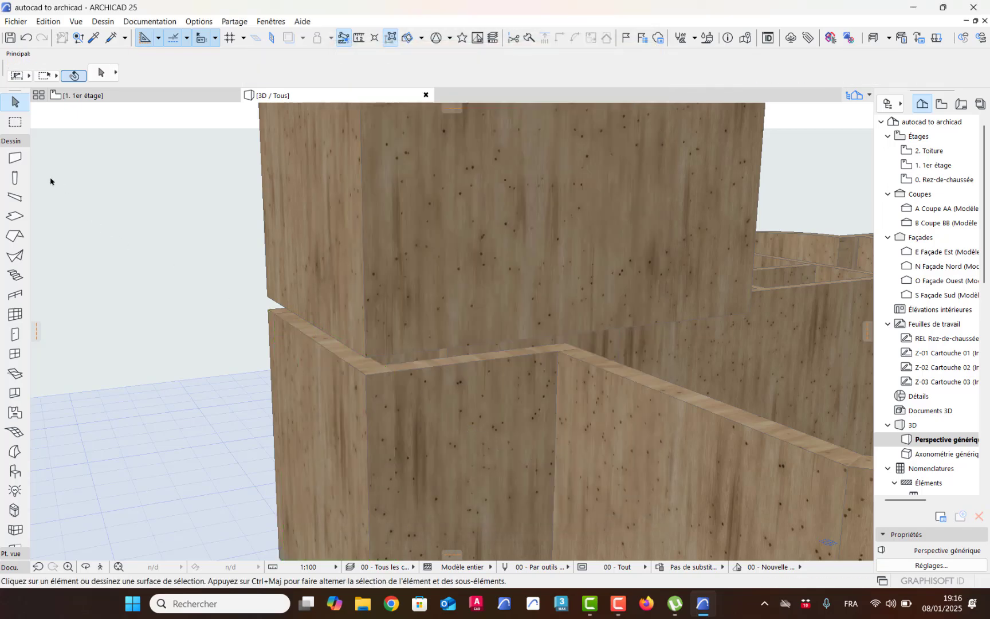
Select all walls in the 3D model, set their top offset from the linked upper storey to 0, and check the joint between floors
left_click(8, 160)
key("ctrl+a")
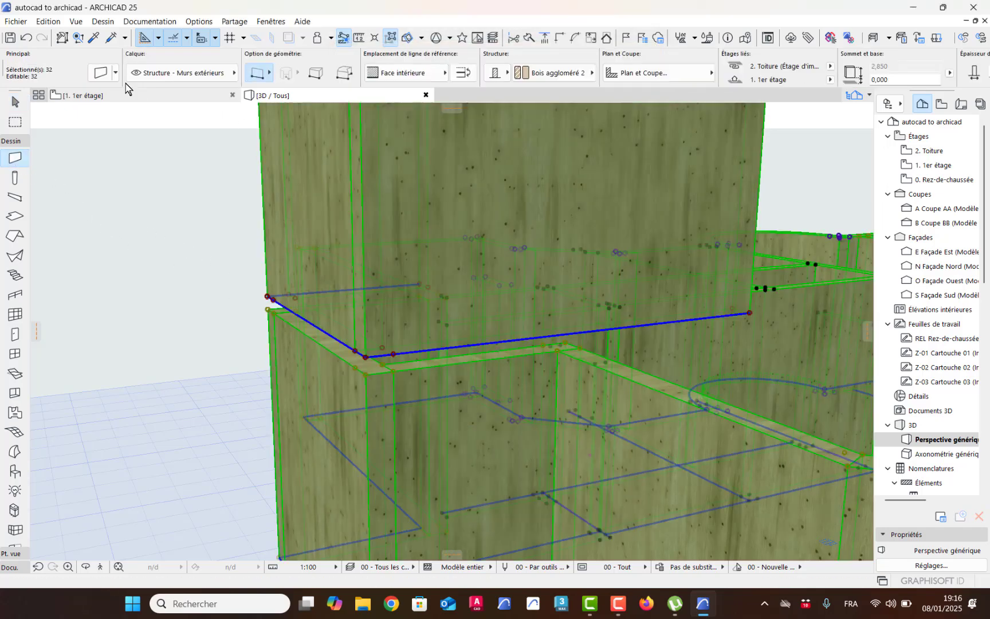
key("ctrl+t")
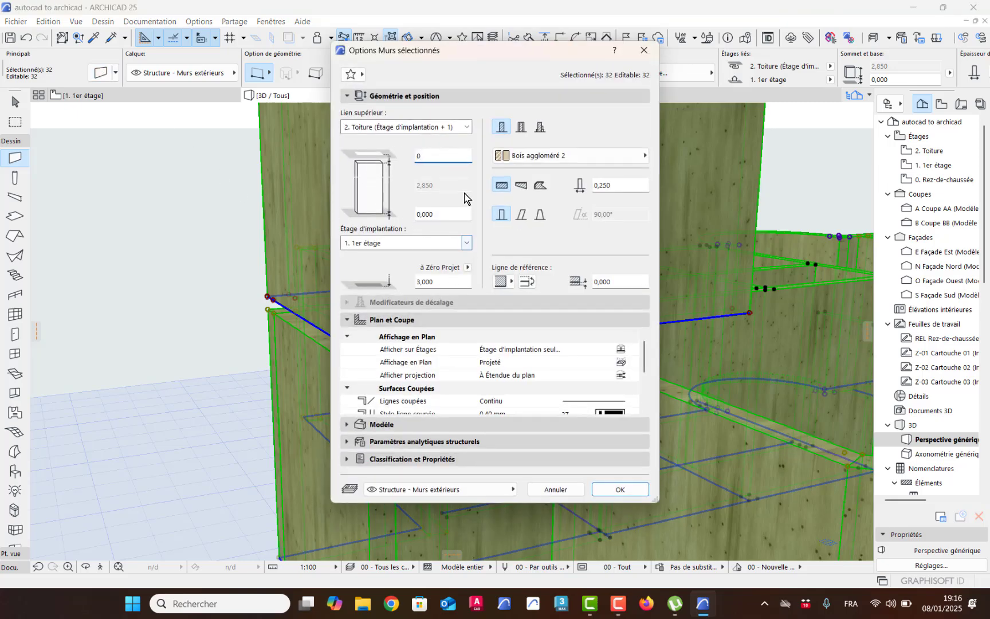
left_click(621, 488)
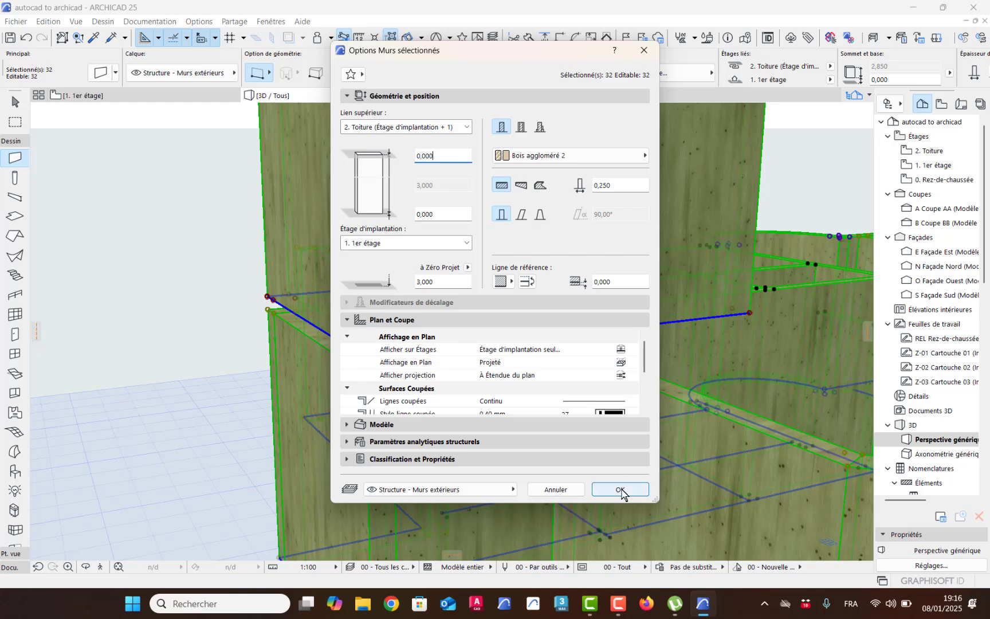
left_click(249, 413)
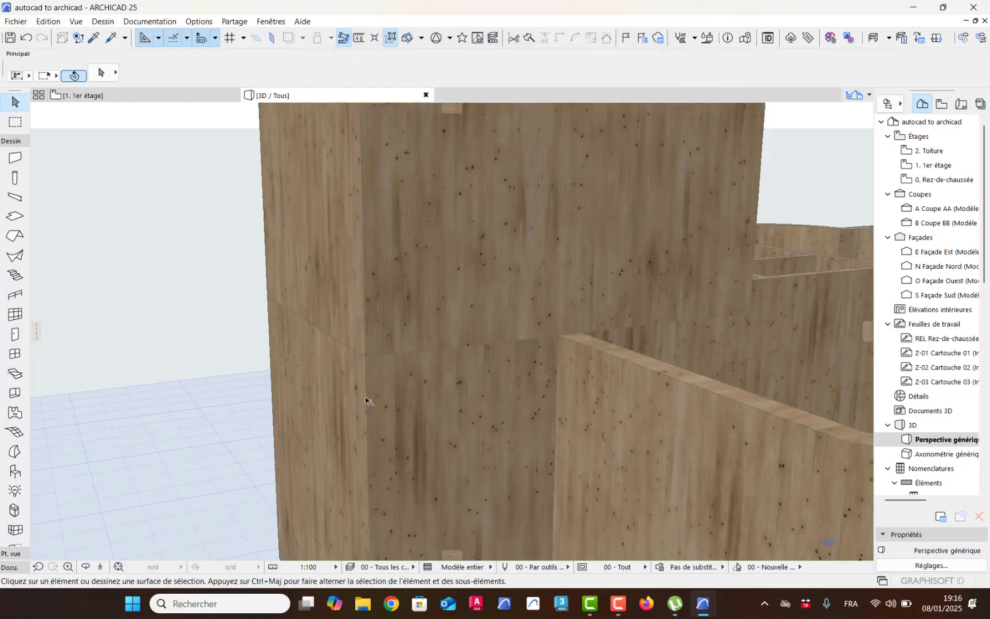
middle_click_drag(367, 399, 381, 399)
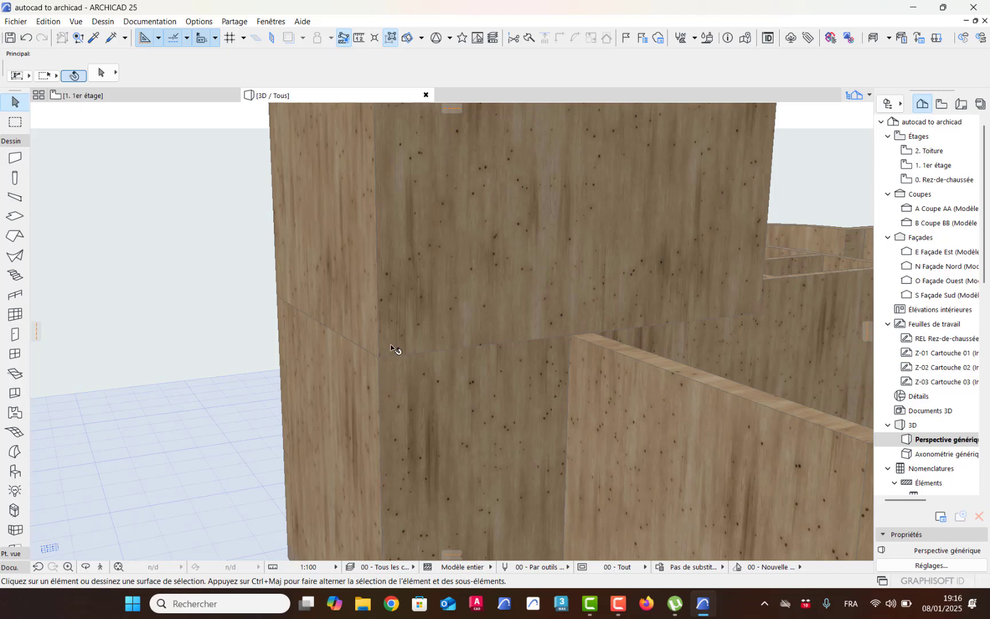
middle_click_drag(391, 348, 504, 395)
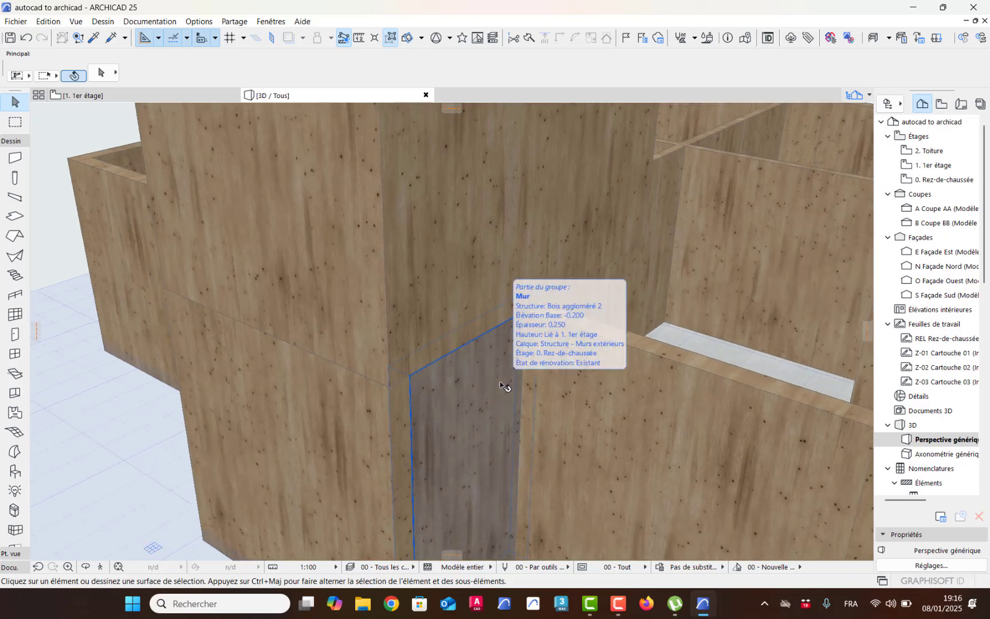
On the 1er étage plan, draw a chained wall from the stairwell wall's end around the balcony-side Chambre to the far end of its diagonal window
double_click(934, 167)
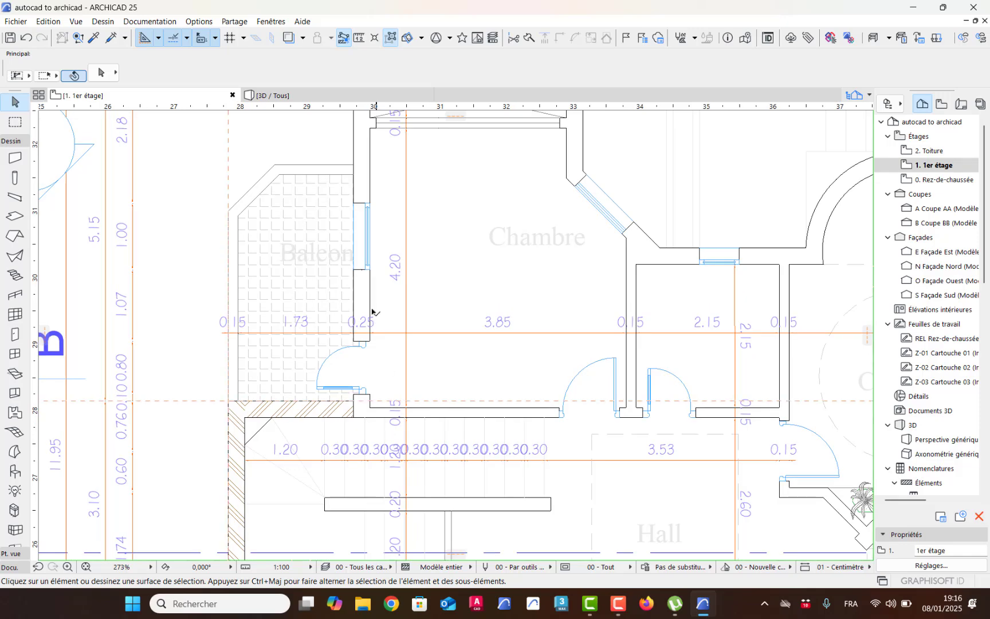
scroll(458, 198, "down", 3)
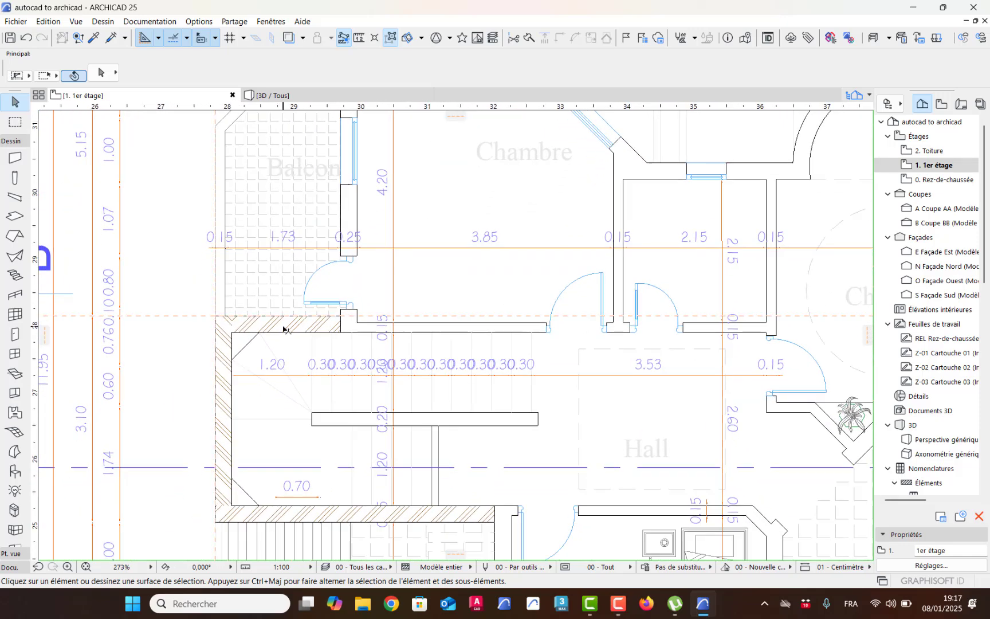
scroll(342, 413, "up", 4)
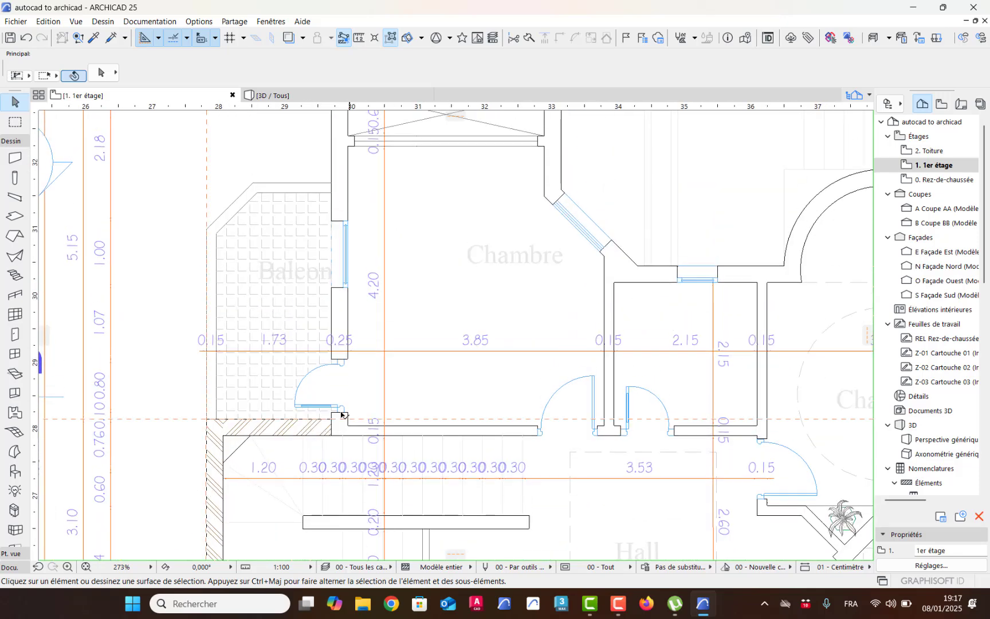
left_click(25, 160)
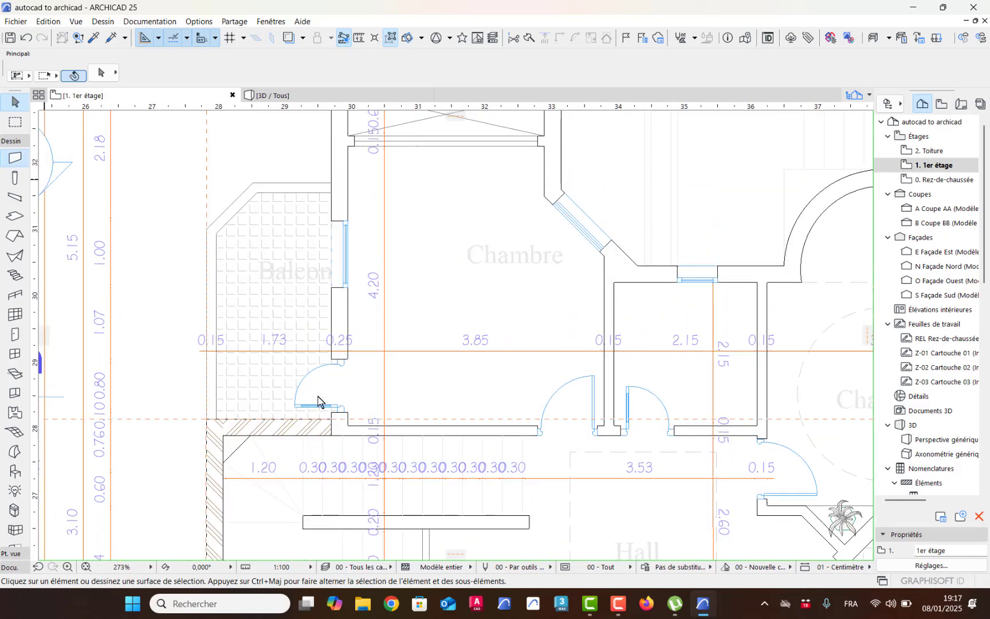
left_click(331, 434)
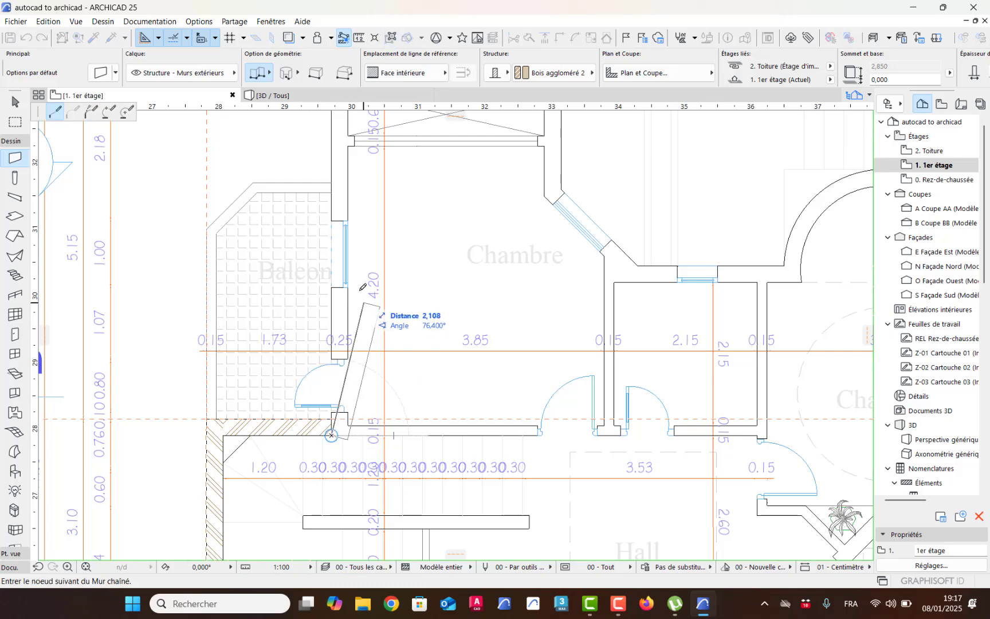
middle_click_drag(333, 201, 305, 444)
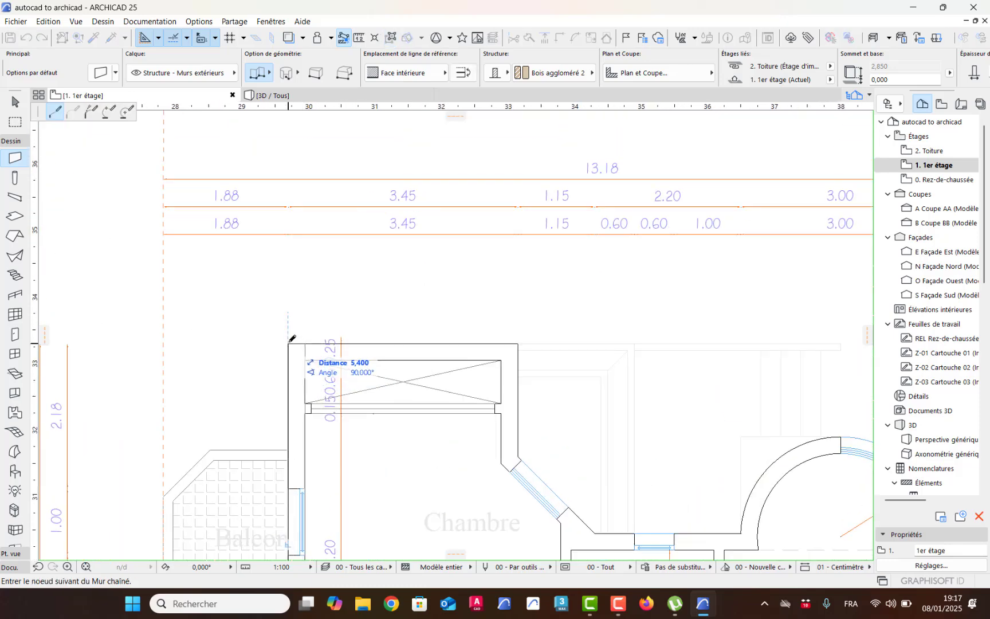
left_click(288, 344)
left_click(517, 344)
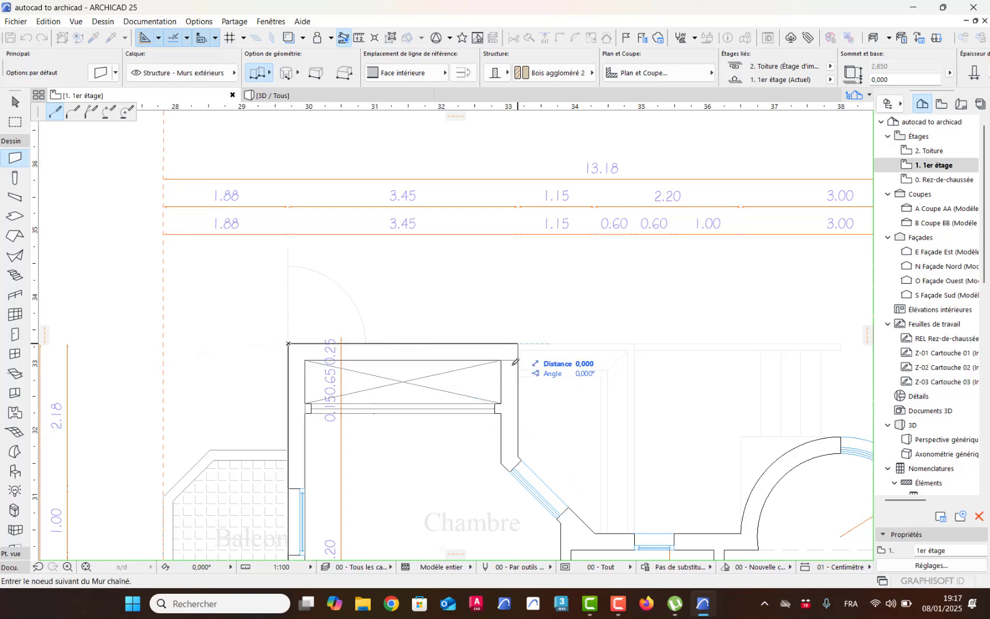
left_click(518, 457)
middle_click_drag(577, 510, 412, 273)
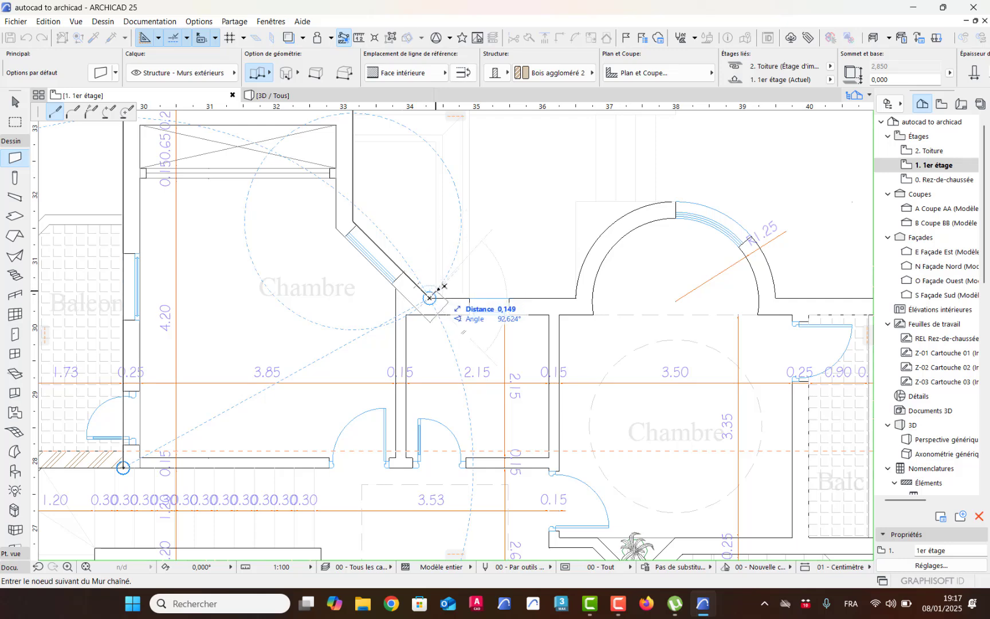
double_click(408, 277)
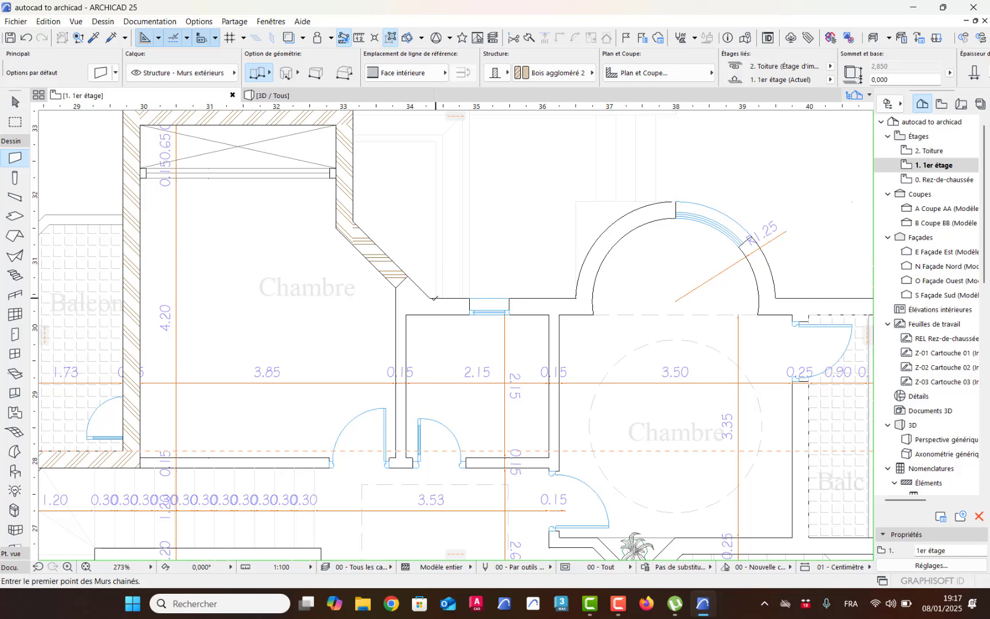
Draw a chained wall from the diagonal's outer corner past the small room, around the semicircular bay as a three-point arc, to the balcony's outer corner
left_click(430, 298)
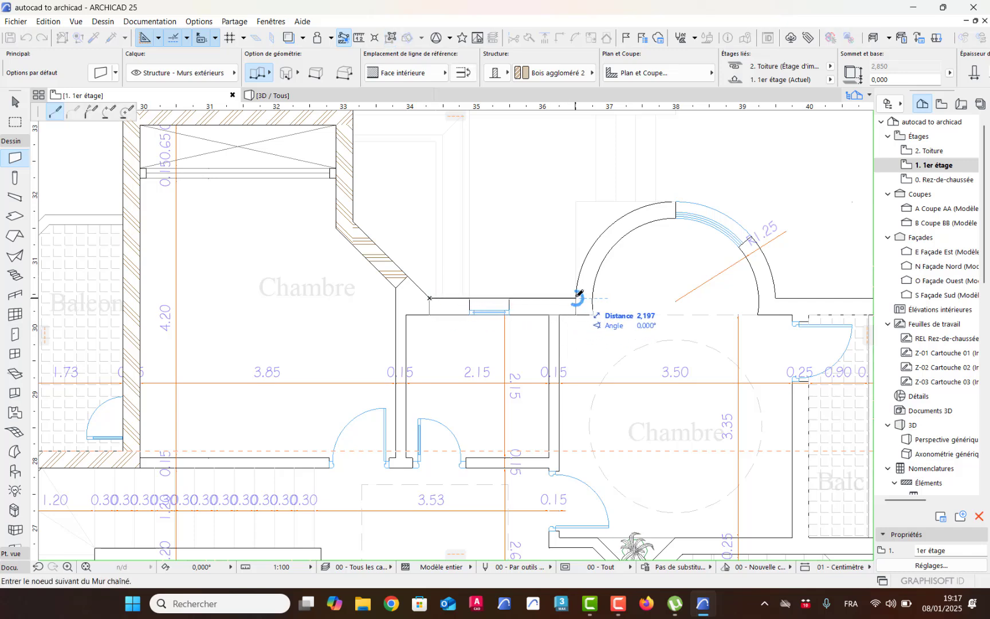
left_click(577, 296)
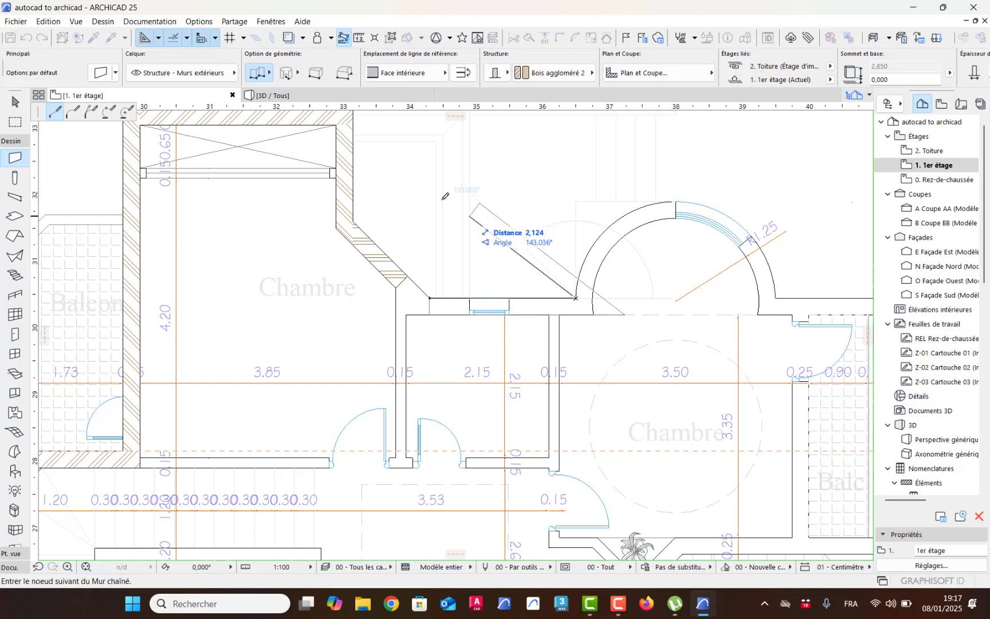
left_click(107, 113)
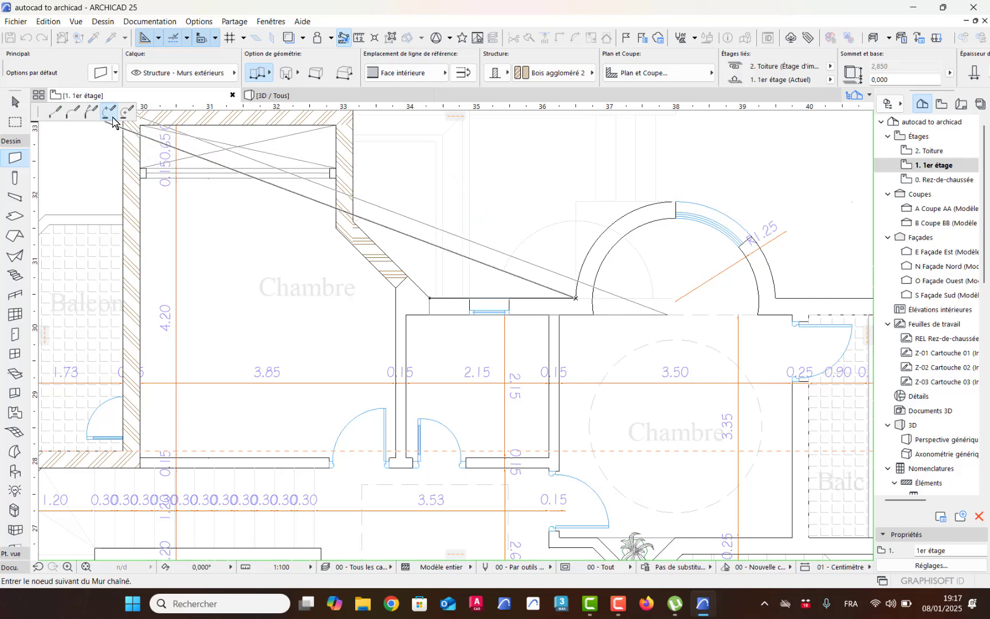
left_click(676, 202)
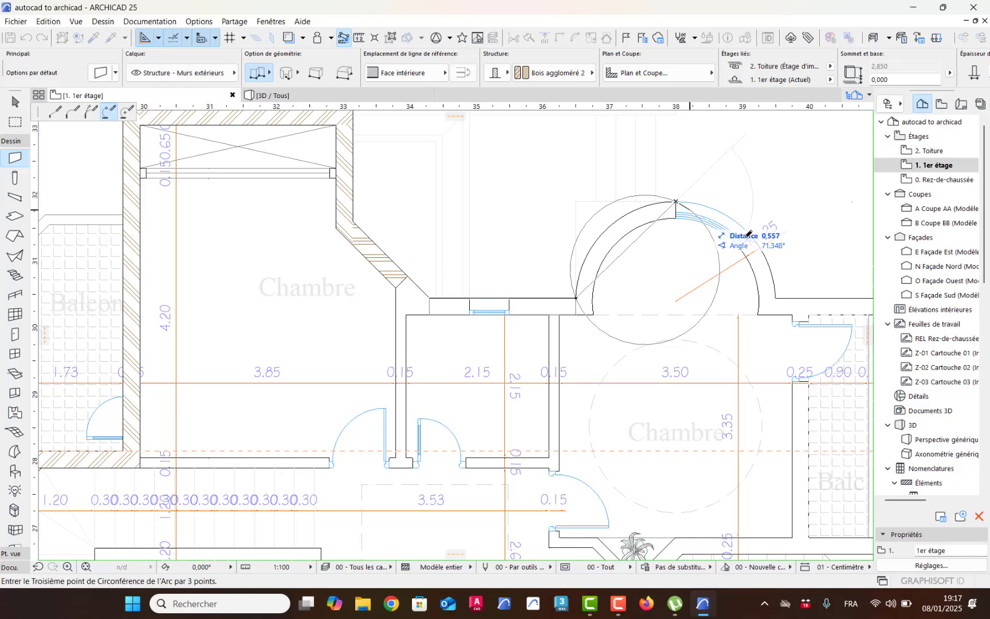
left_click(777, 296)
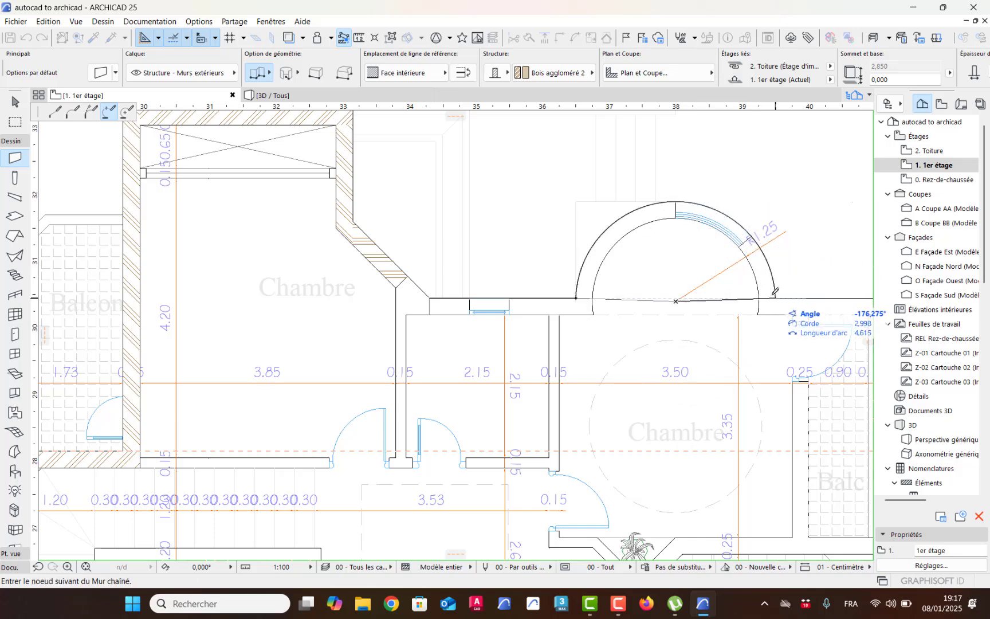
middle_click_drag(802, 301, 459, 340)
left_click(55, 113)
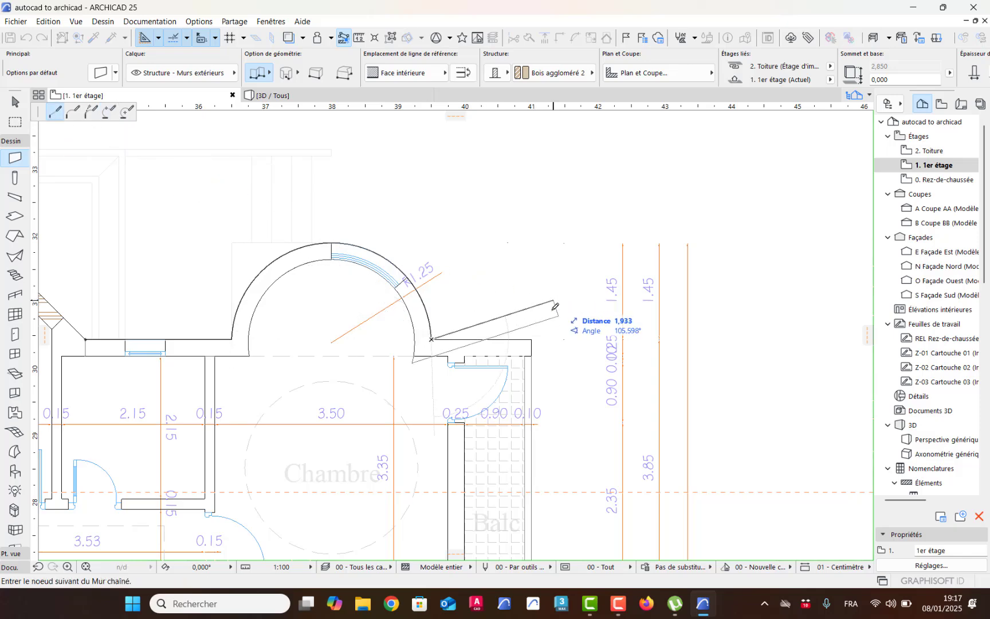
double_click(531, 339)
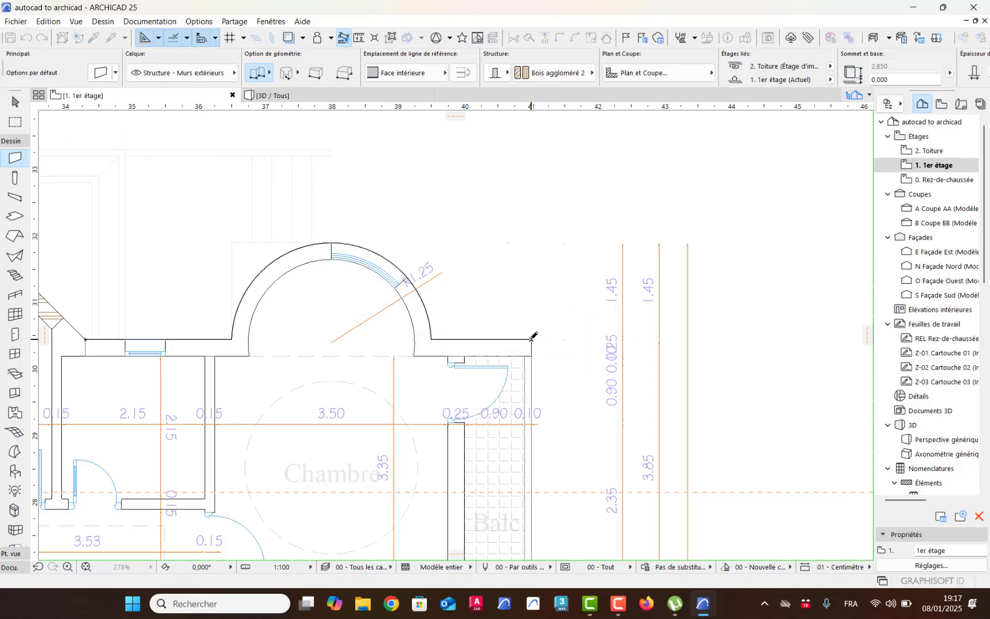
Draw a chained wall from the bay-side wall down the Chambre's balcony side and across to the balcony's lower outer corner
middle_click_drag(469, 363, 542, 338)
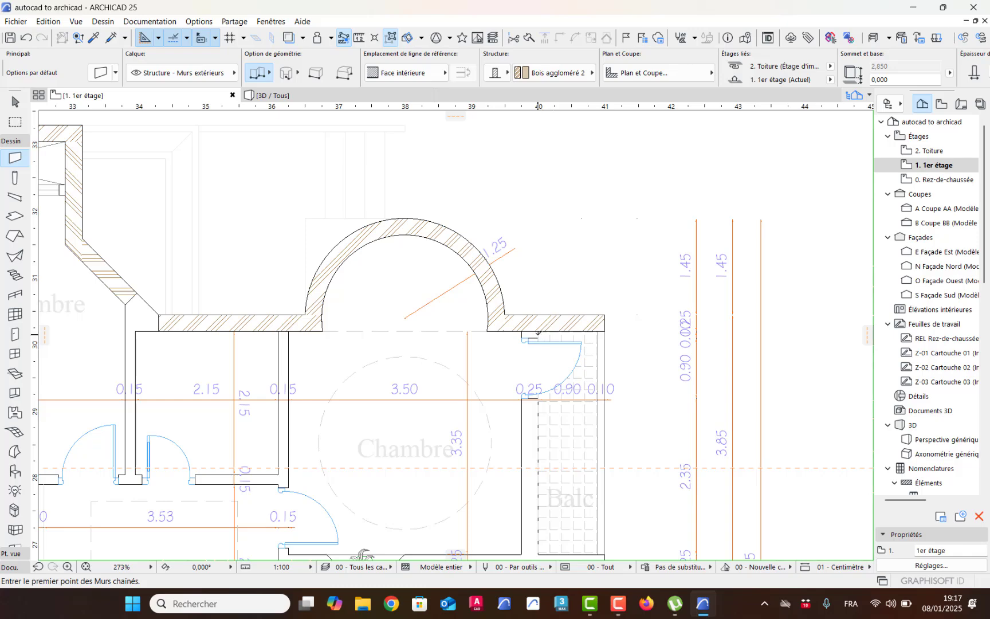
left_click(538, 331)
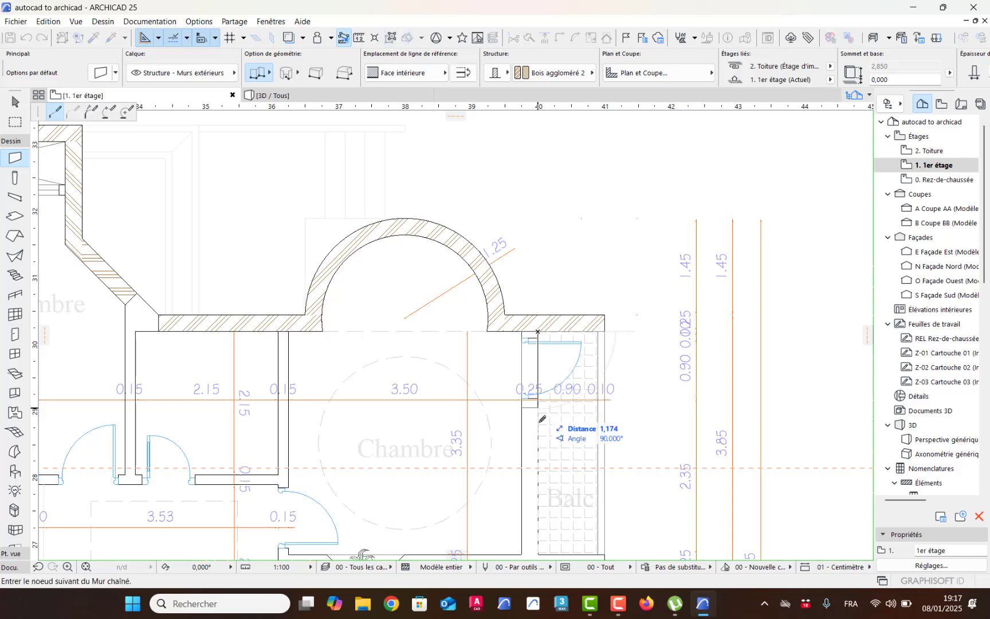
middle_click_drag(539, 457, 541, 310)
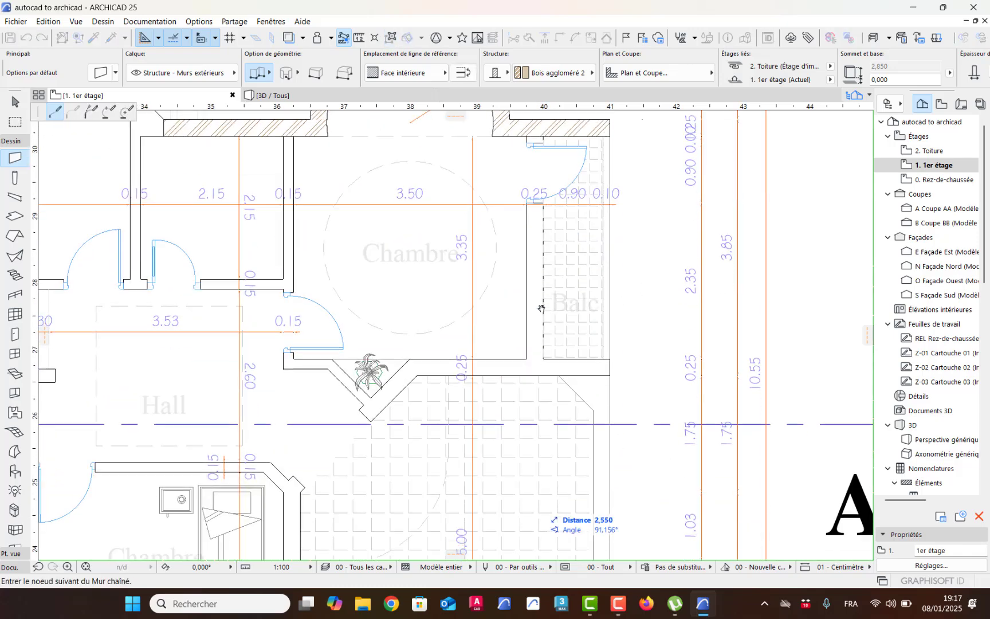
left_click(543, 358)
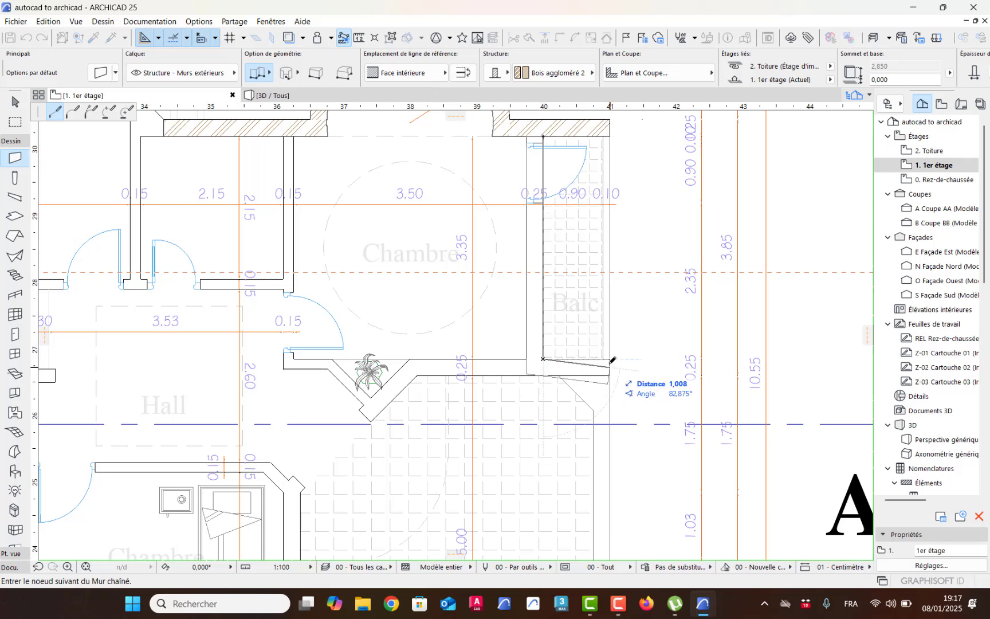
left_click(611, 357)
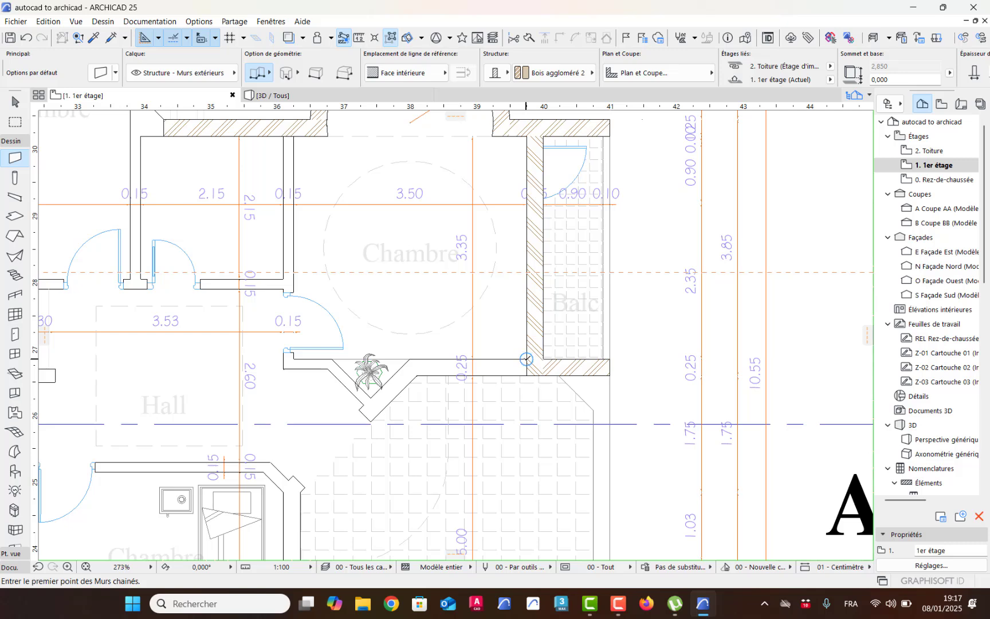
Draw a chained wall with its reference line on Face extérieure from the balcony wall's lower end to the tip of the V-shaped plant niche
left_click(527, 359)
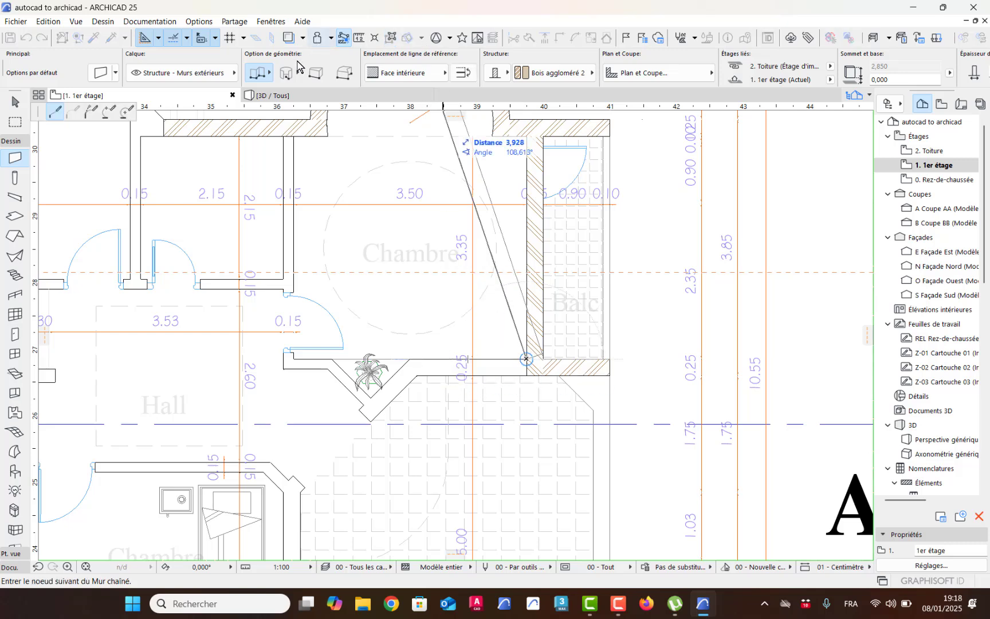
left_click(436, 73)
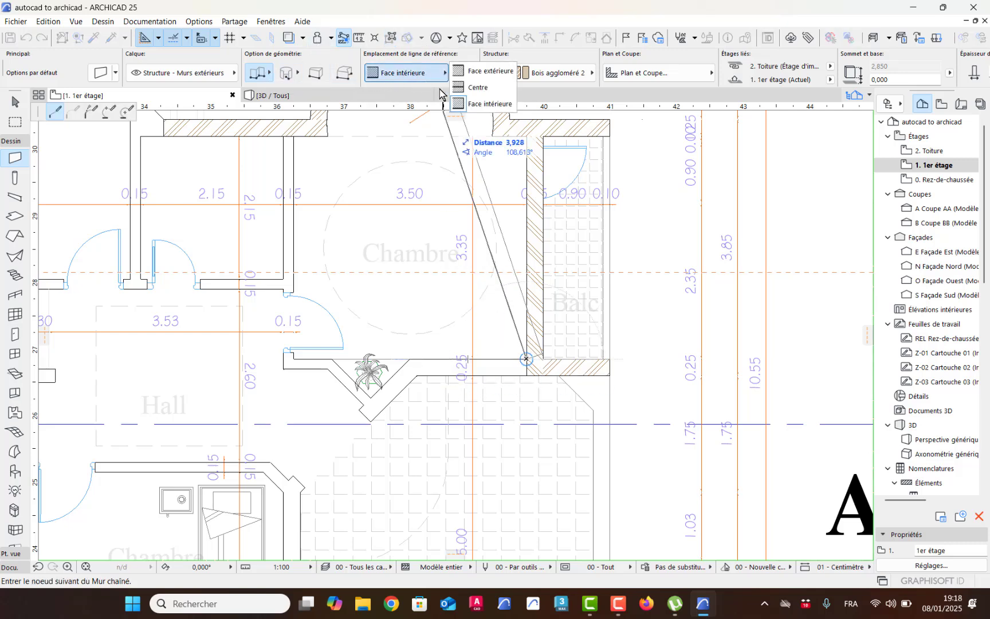
left_click(480, 71)
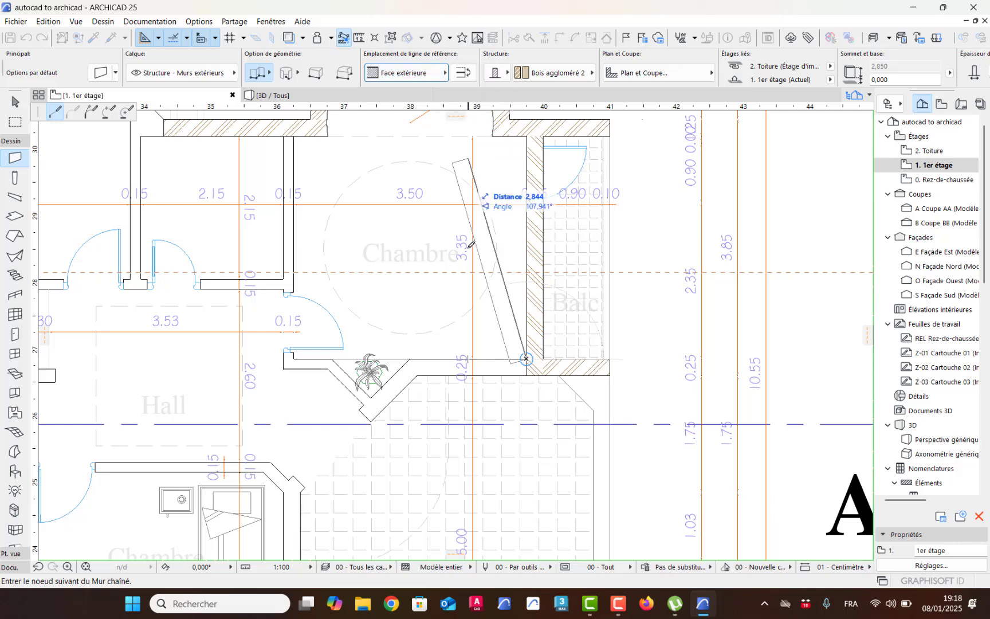
left_click(409, 359)
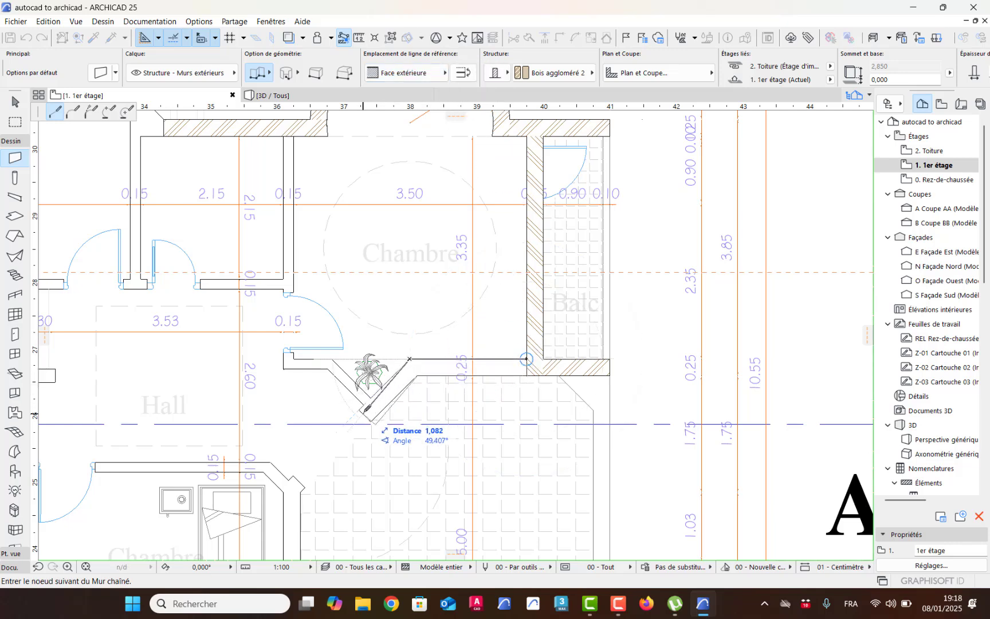
double_click(362, 409)
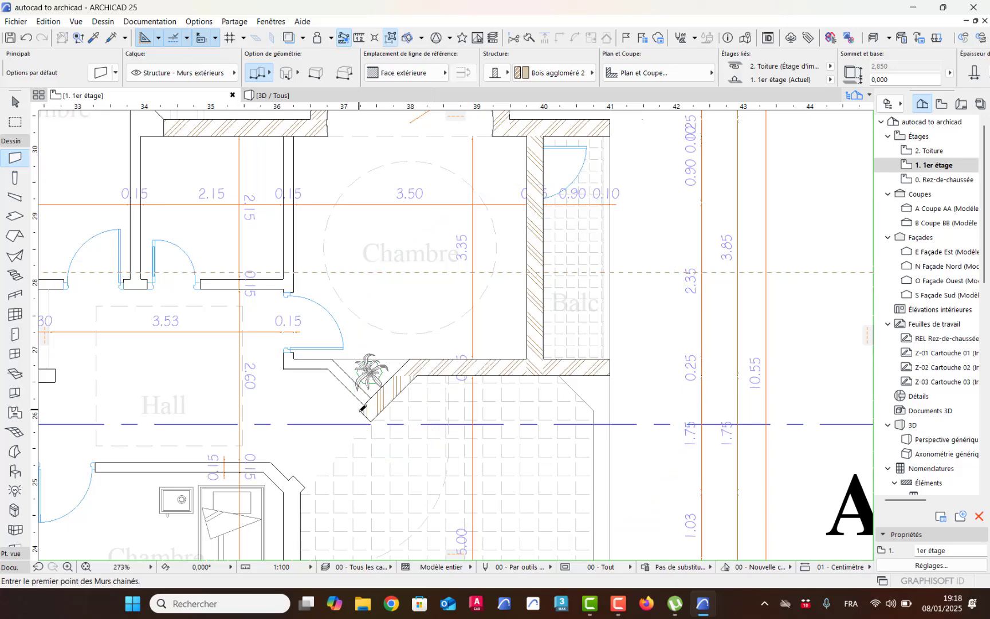
Set the default slab to a basic structure of Béton armé (Coulé) with a thickness of 0,20
middle_click_drag(422, 370, 633, 504)
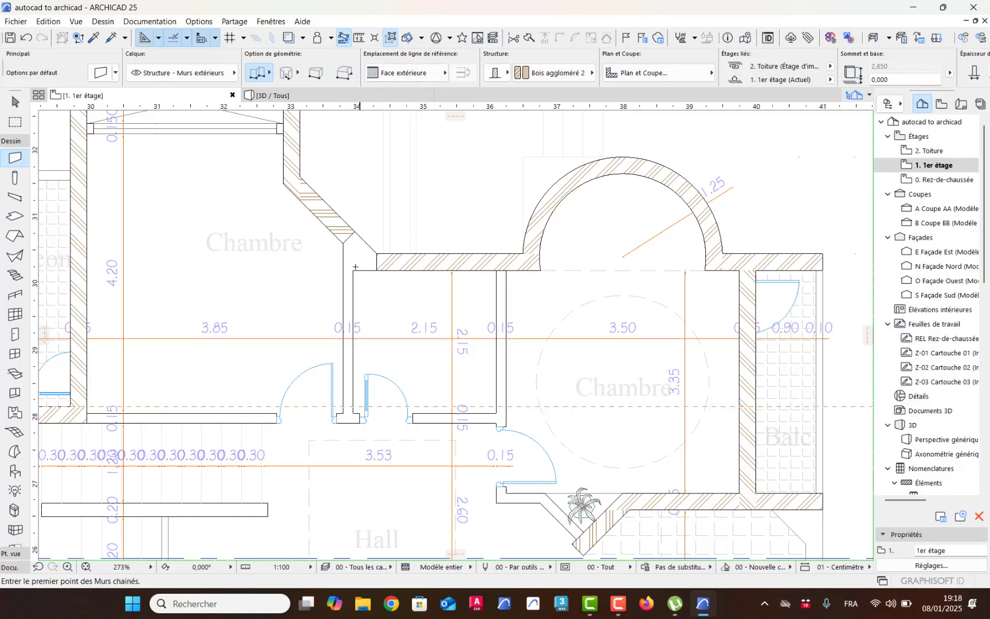
scroll(354, 327, "down", 5)
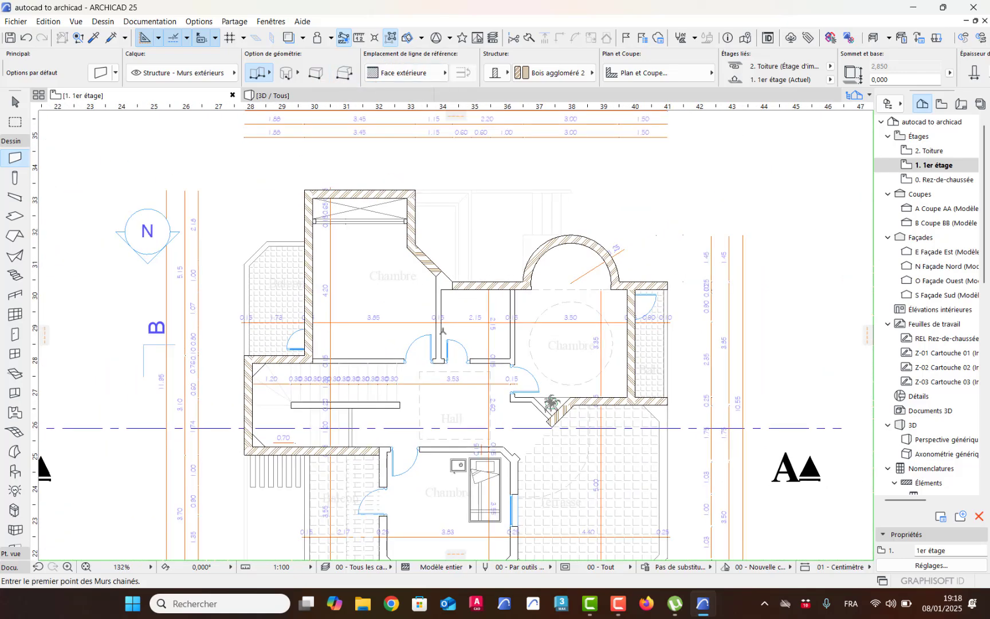
middle_click_drag(455, 380, 476, 322)
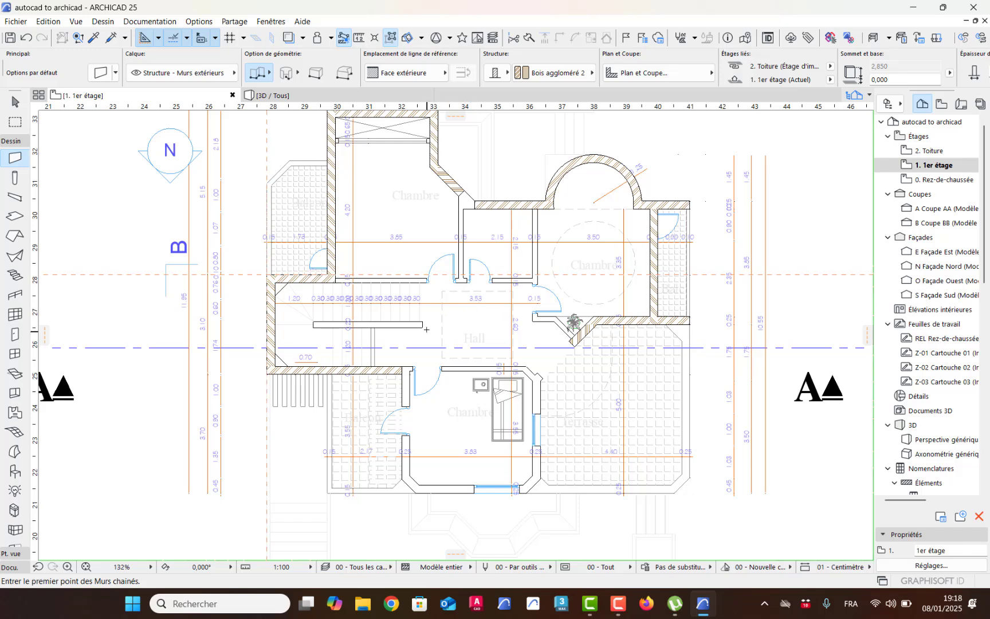
middle_click_drag(418, 328, 444, 427)
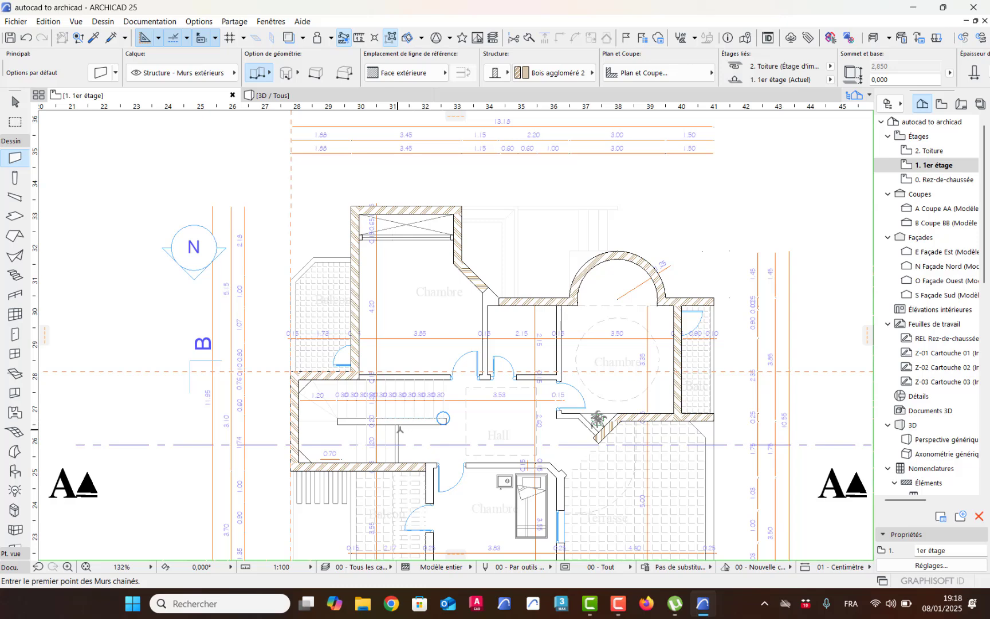
middle_click_drag(427, 454, 432, 340)
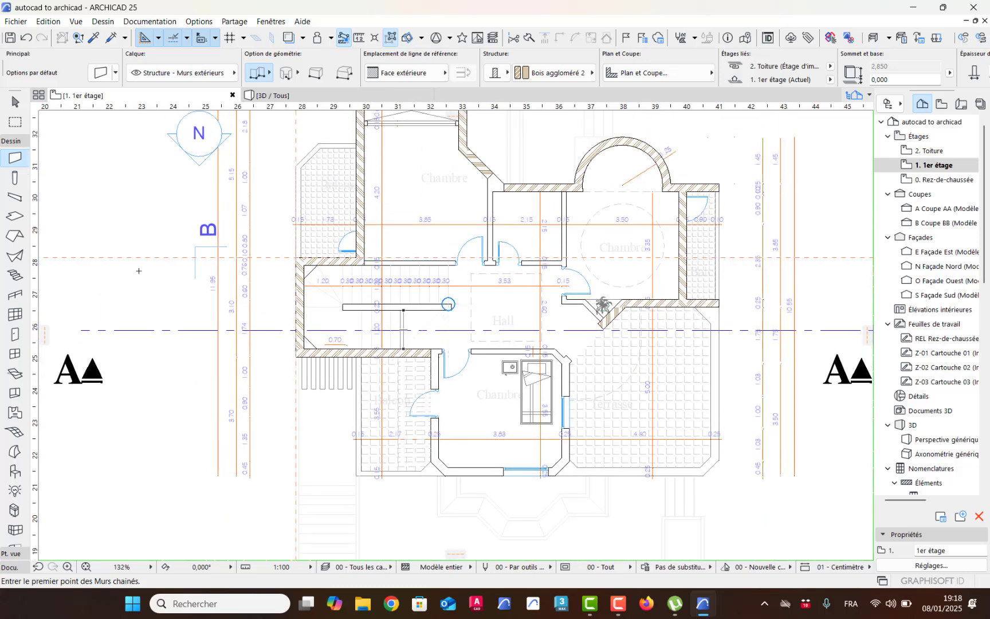
left_click(14, 216)
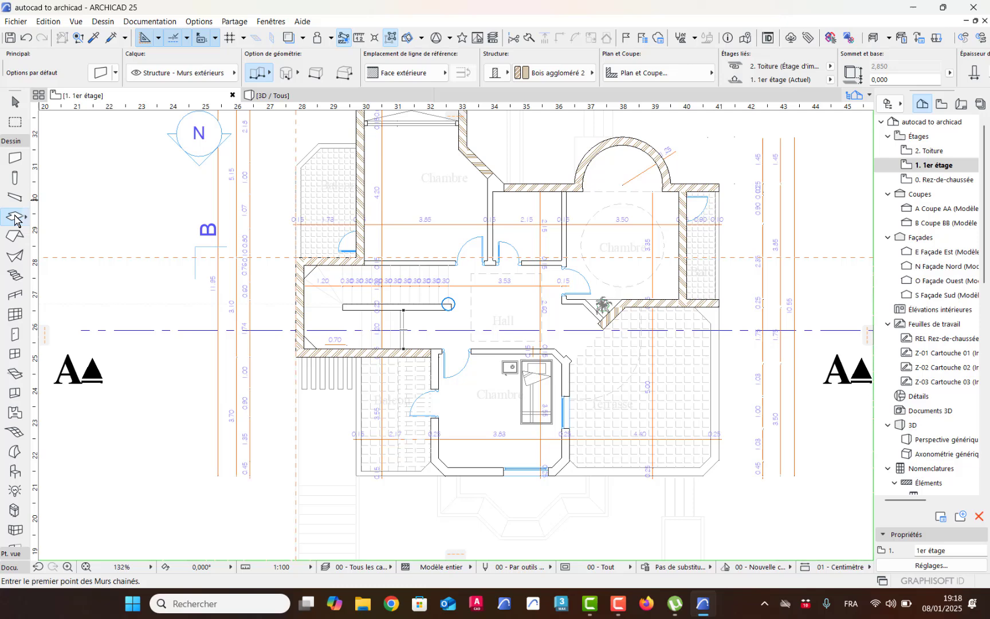
left_click(99, 75)
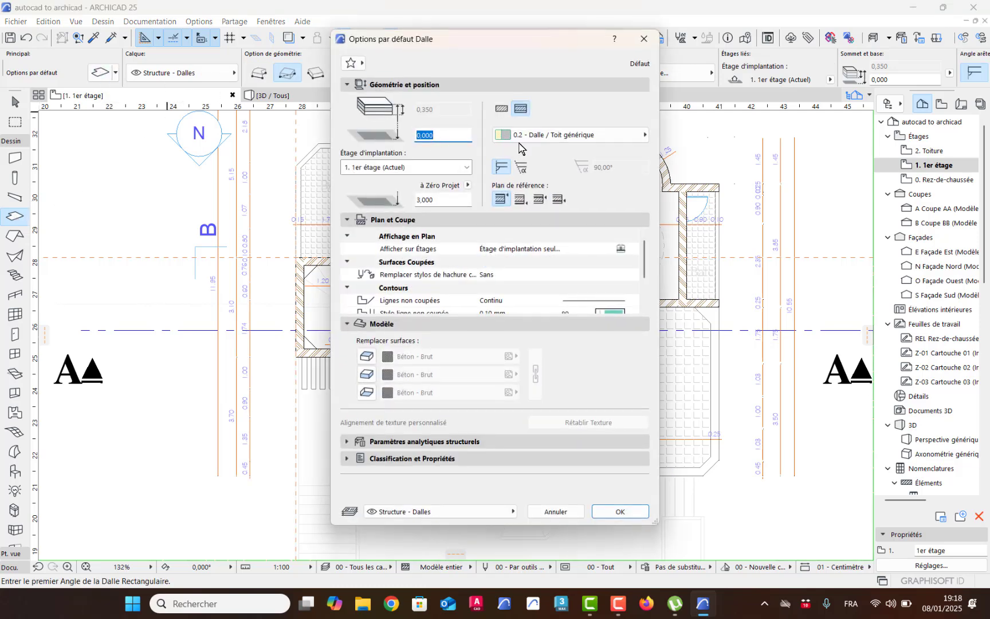
left_click(501, 108)
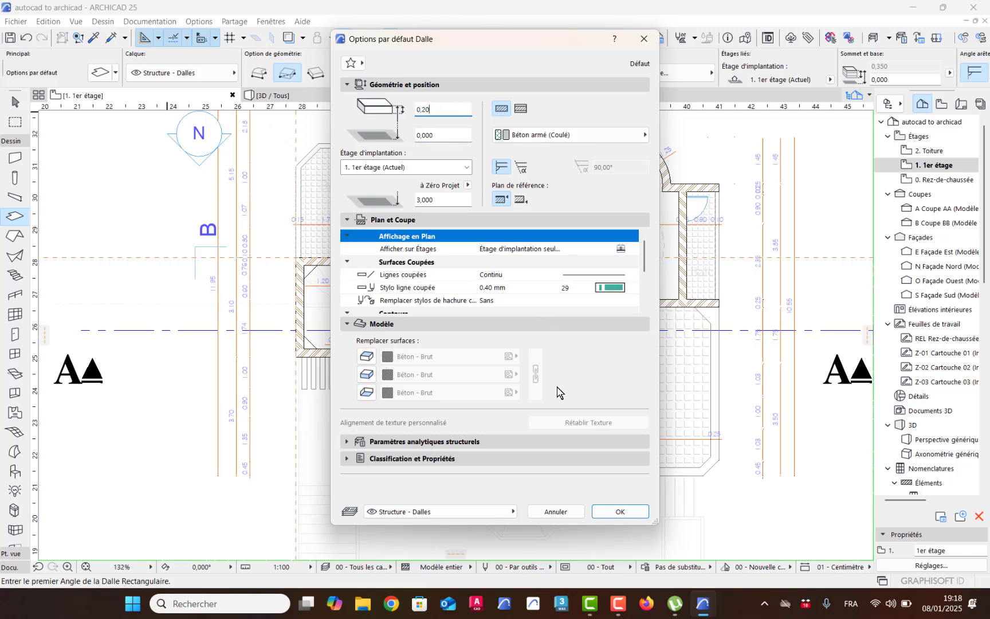
left_click(620, 512)
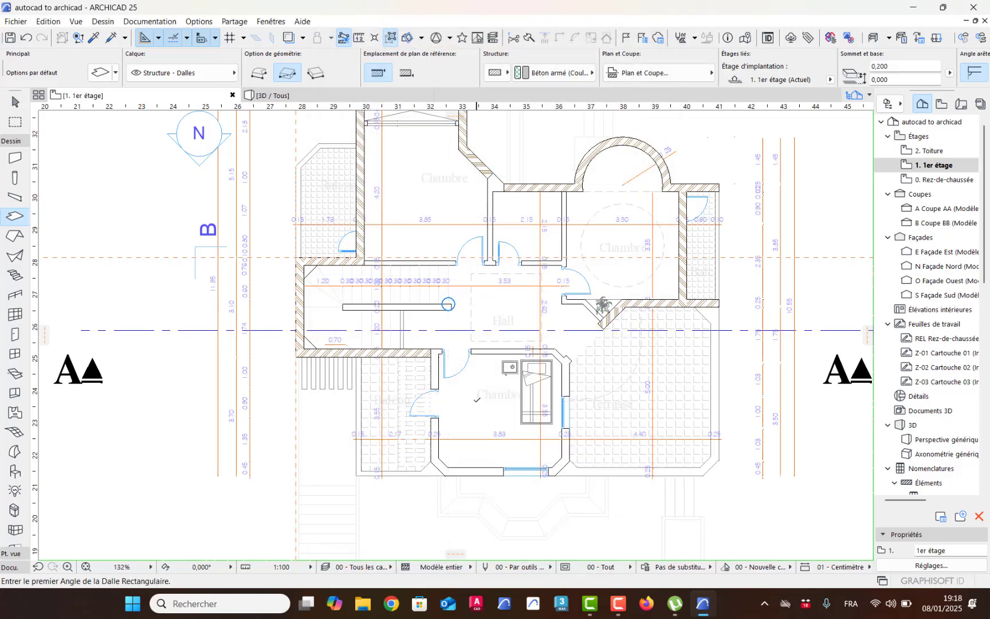
Start a polygonal slab at the lower Chambre's balcony-side chamfer, tracing the inner wall faces up and along to the stairwell's lower outer corner
middle_click_drag(477, 400, 486, 440)
scroll(463, 482, "up", 3)
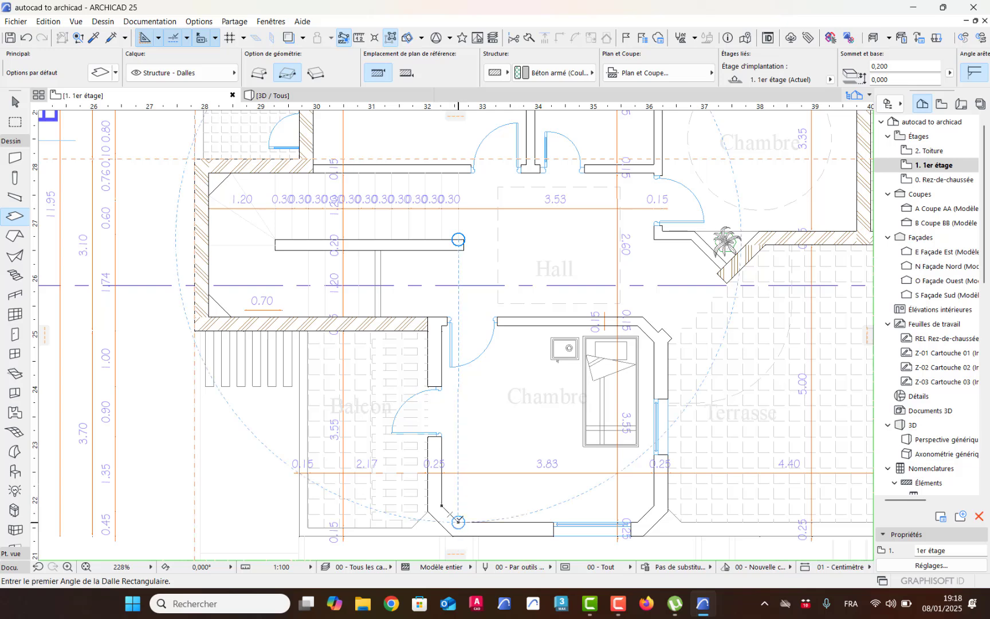
left_click(458, 521)
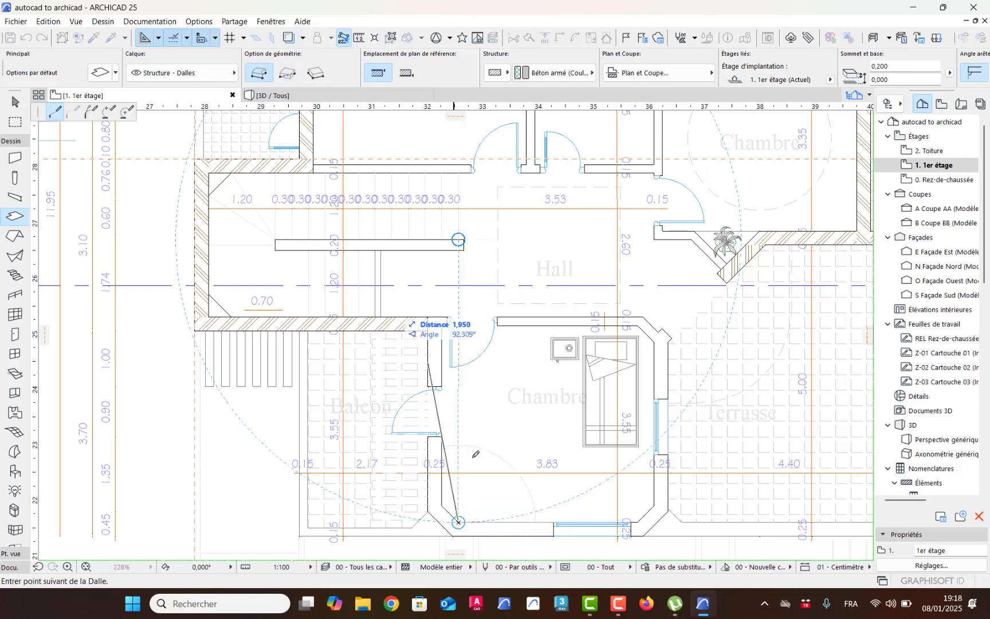
left_click(259, 73)
left_click(441, 505)
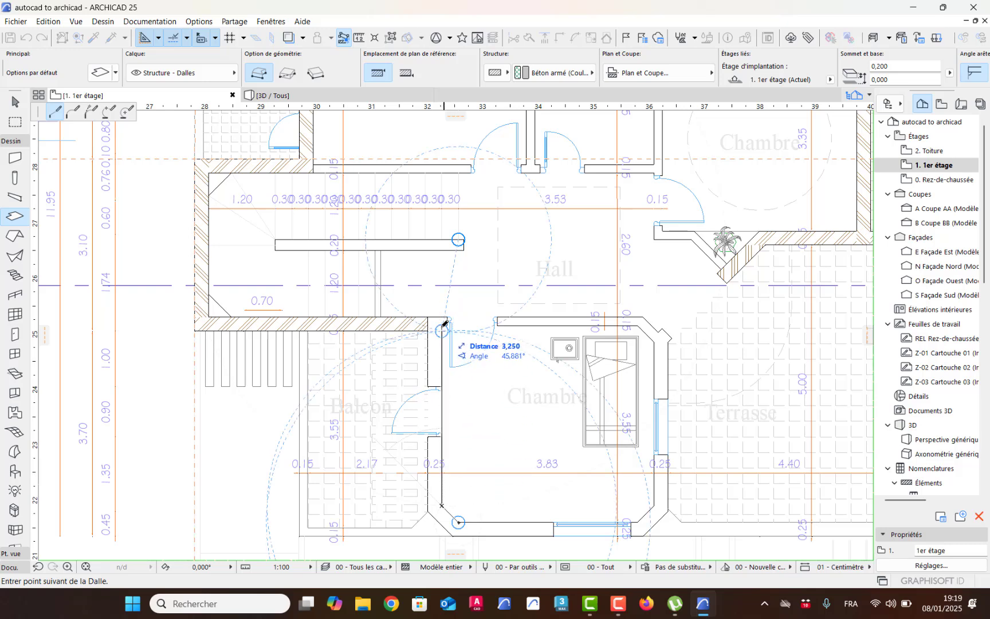
scroll(440, 321, "up", 5)
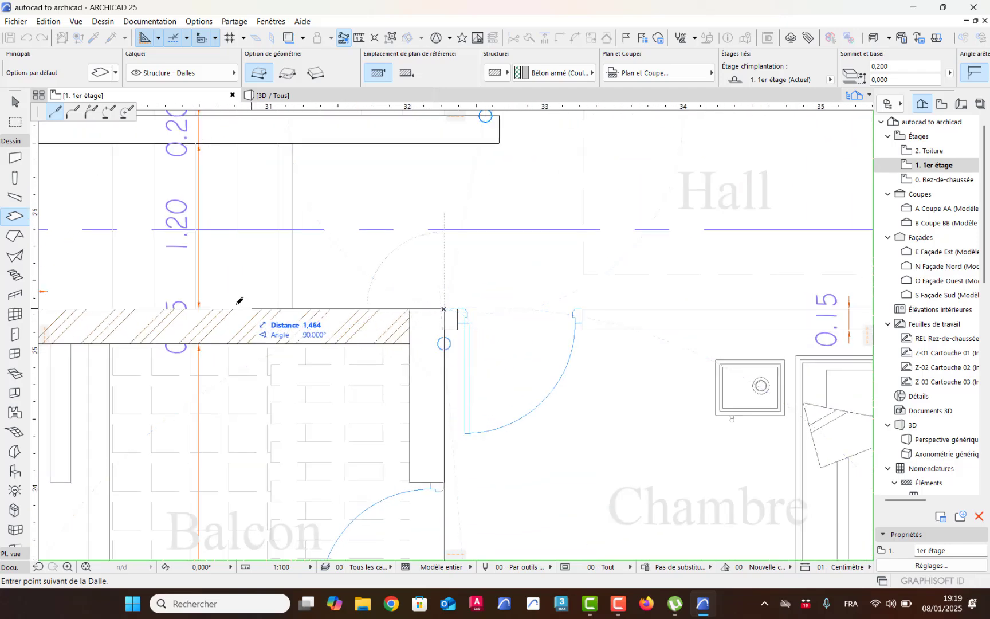
middle_click_drag(238, 302, 613, 415)
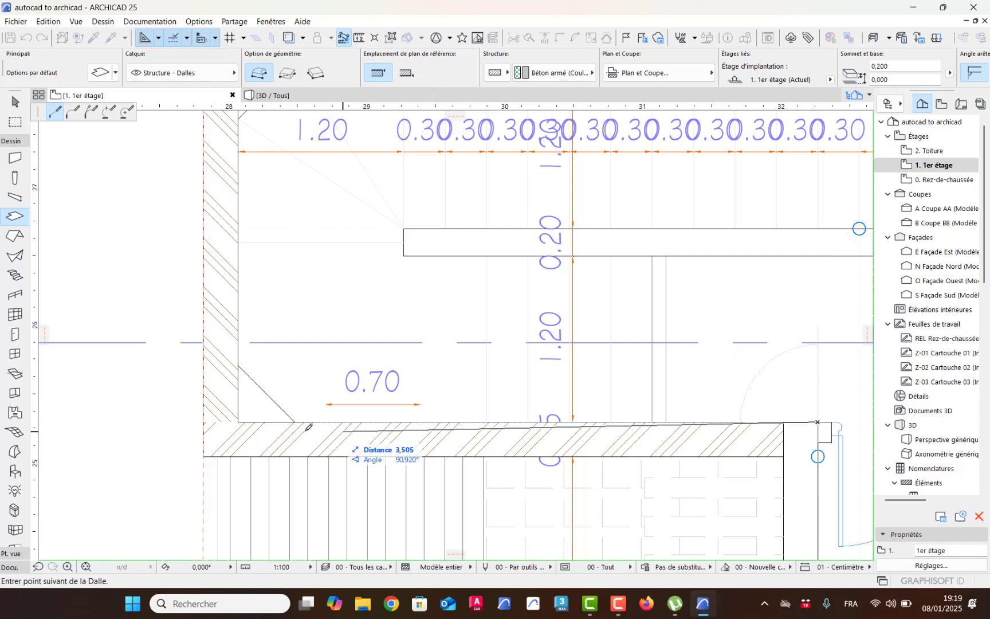
left_click(241, 418)
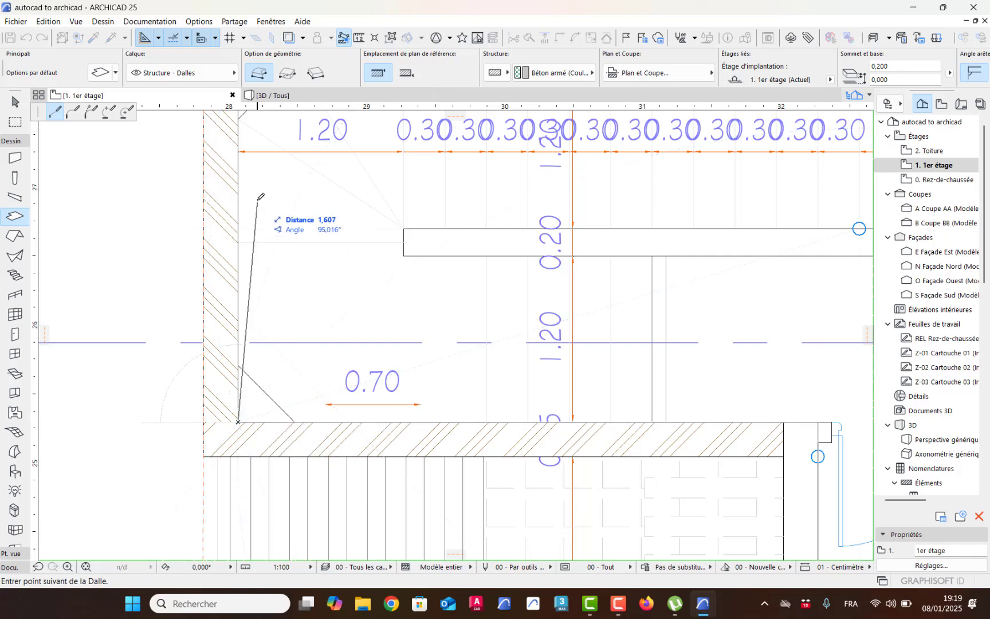
Continue the slab outline along the inner wall faces of the stairwell and upper Chambre to the far corner of its top wall
scroll(265, 470, "up", 5)
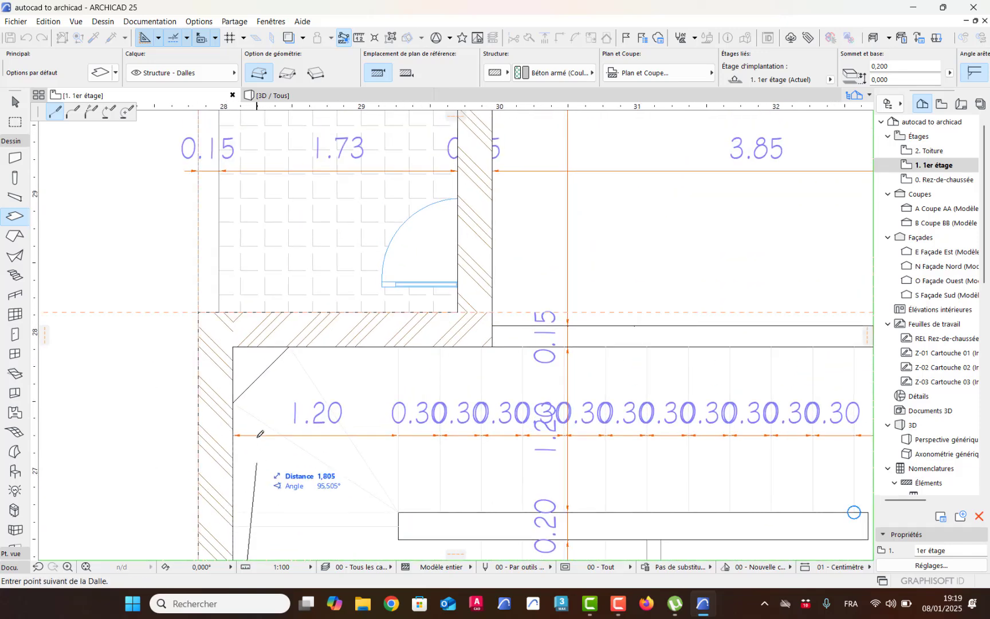
left_click(233, 346)
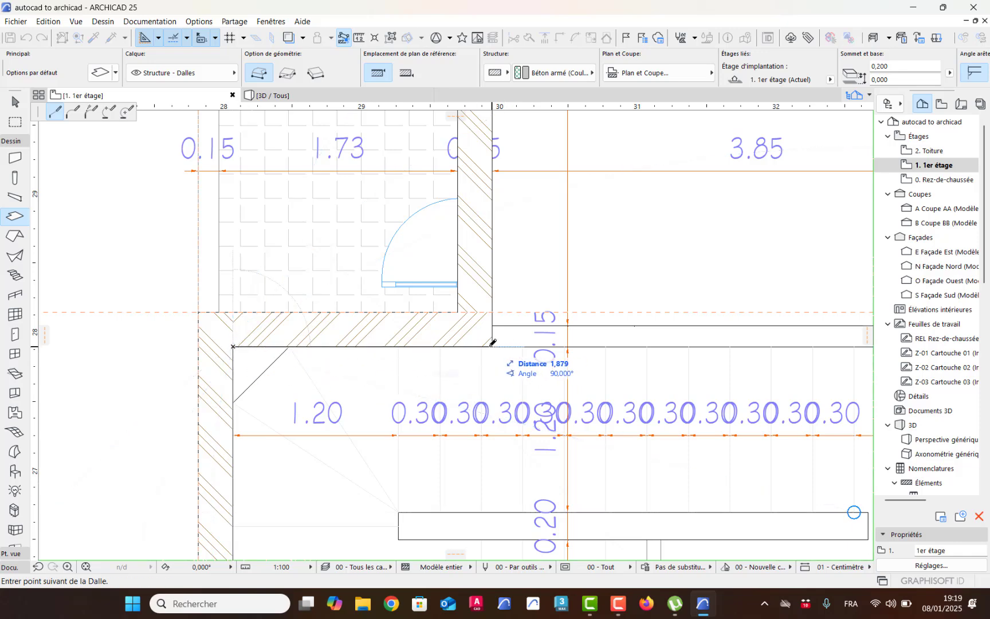
scroll(491, 343, "up", 7)
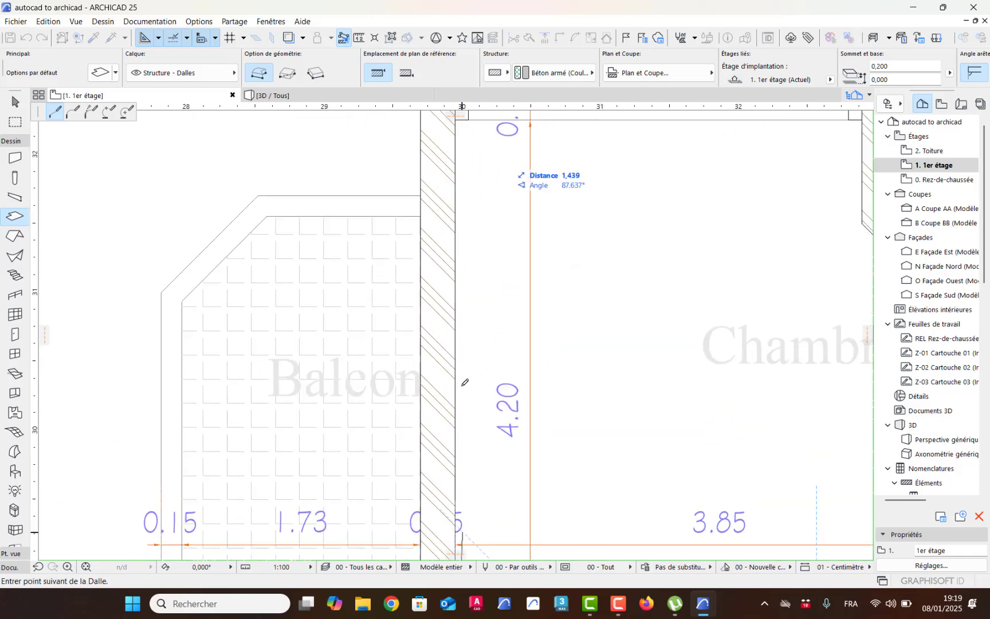
scroll(463, 398, "up", 5)
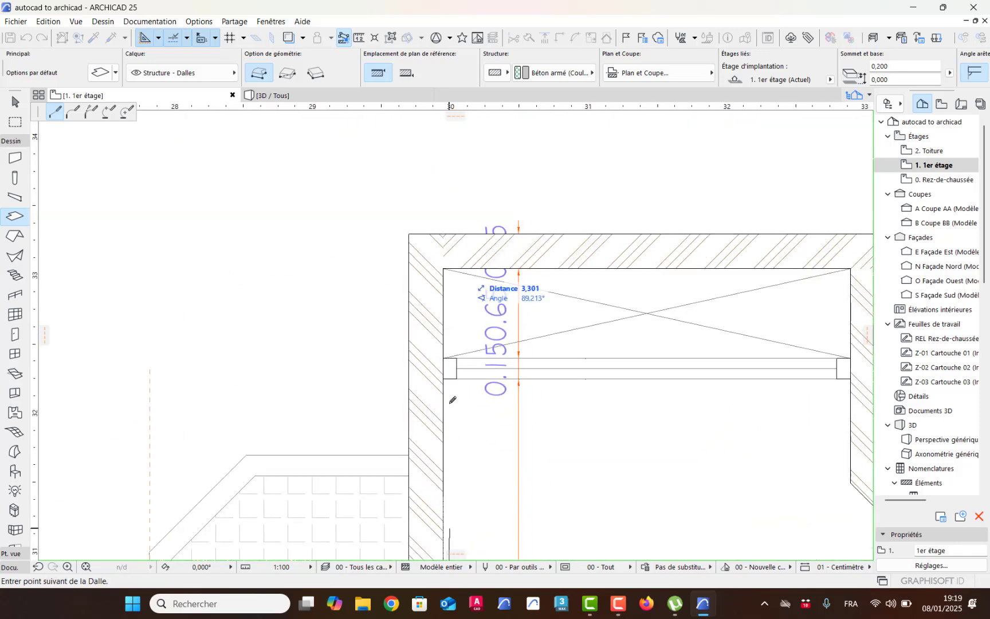
left_click(443, 269)
middle_click_drag(732, 298, 444, 286)
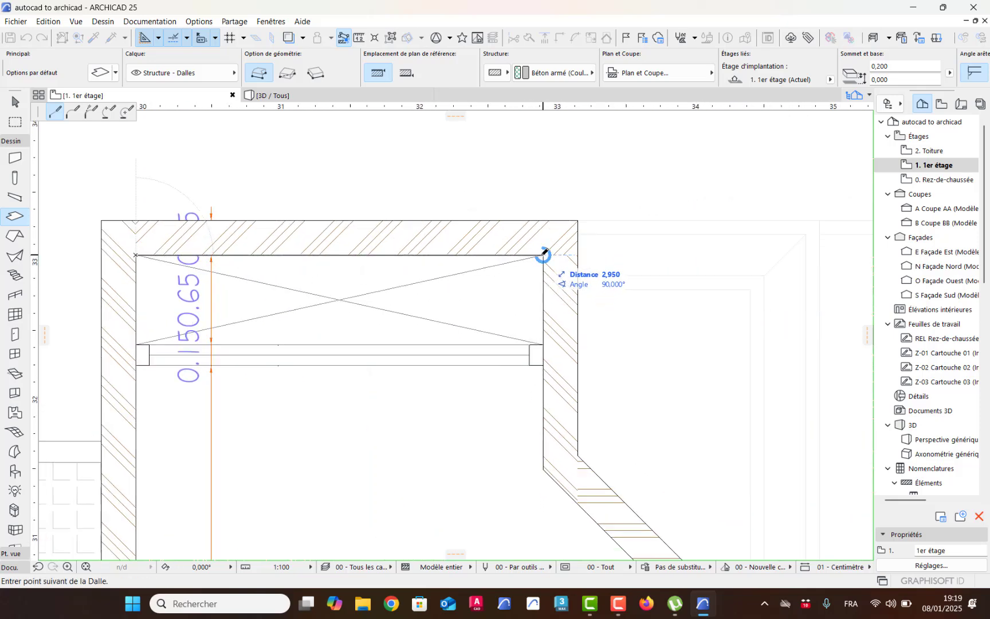
left_click(543, 254)
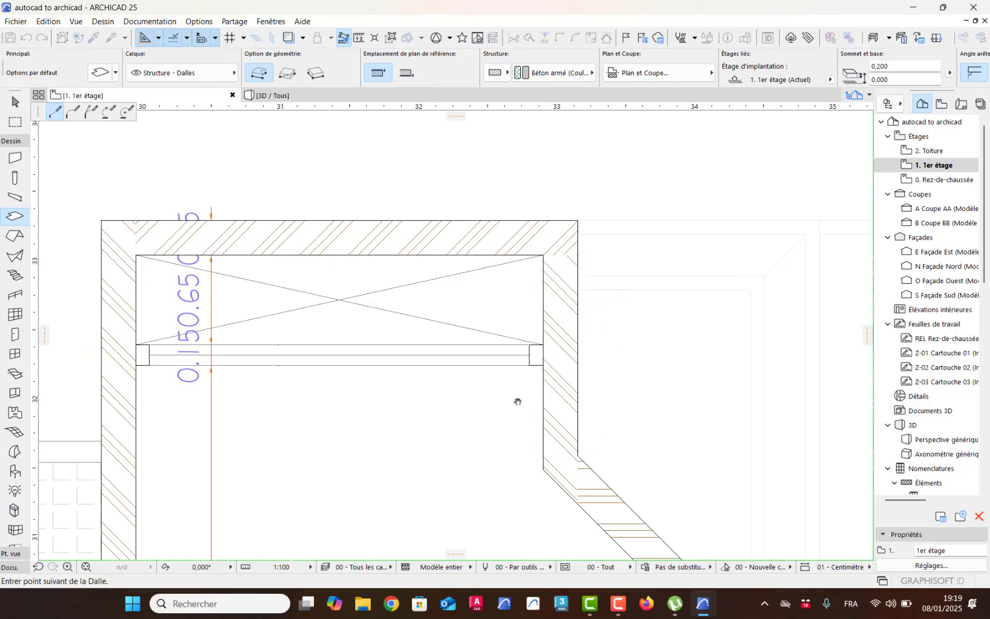
Continue the slab outline along the upper Chambre's diagonal wall to the near end of the semicircular bay, switching to three-point arc segments
middle_click_drag(537, 446, 457, 295)
left_click(463, 319)
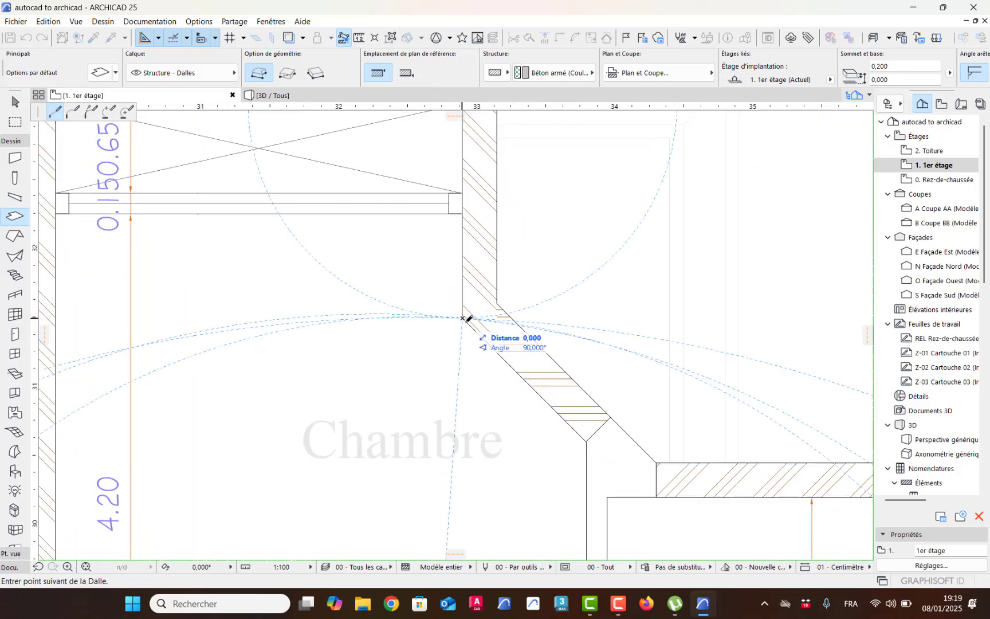
middle_click_drag(575, 435, 451, 283)
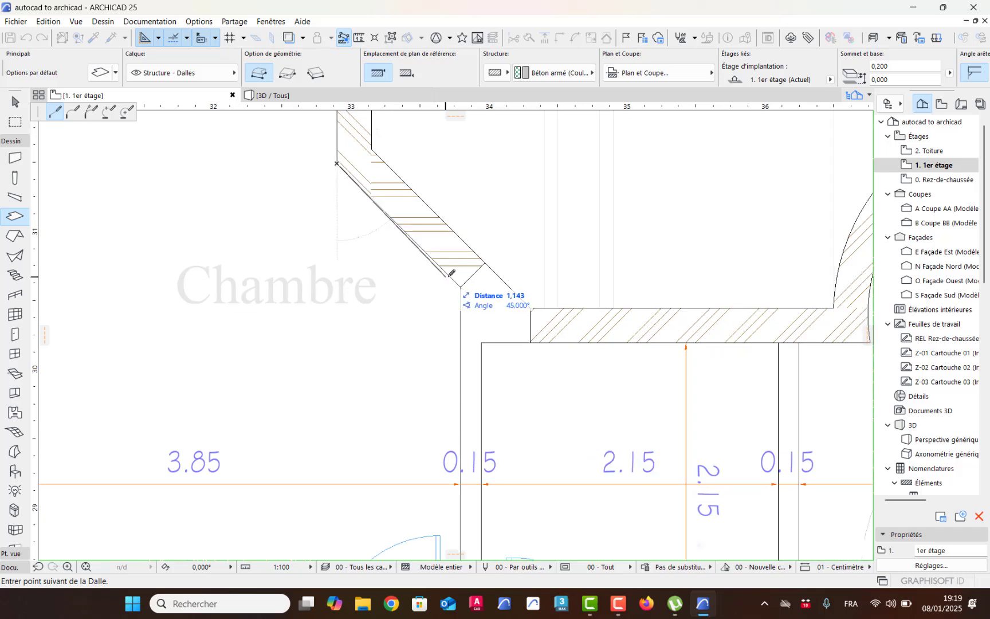
left_click(516, 340)
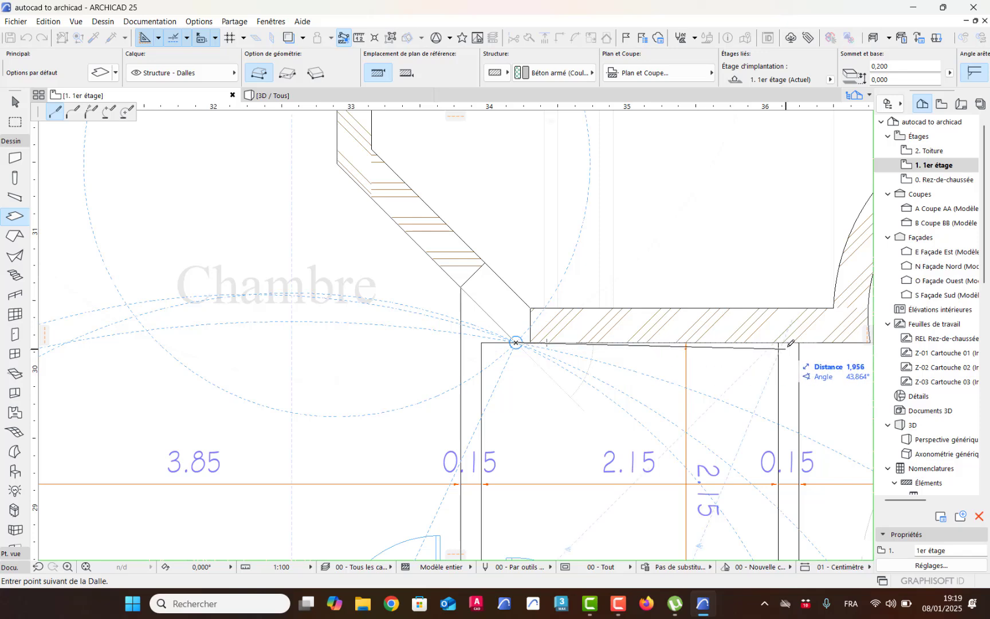
middle_click_drag(793, 350, 182, 346)
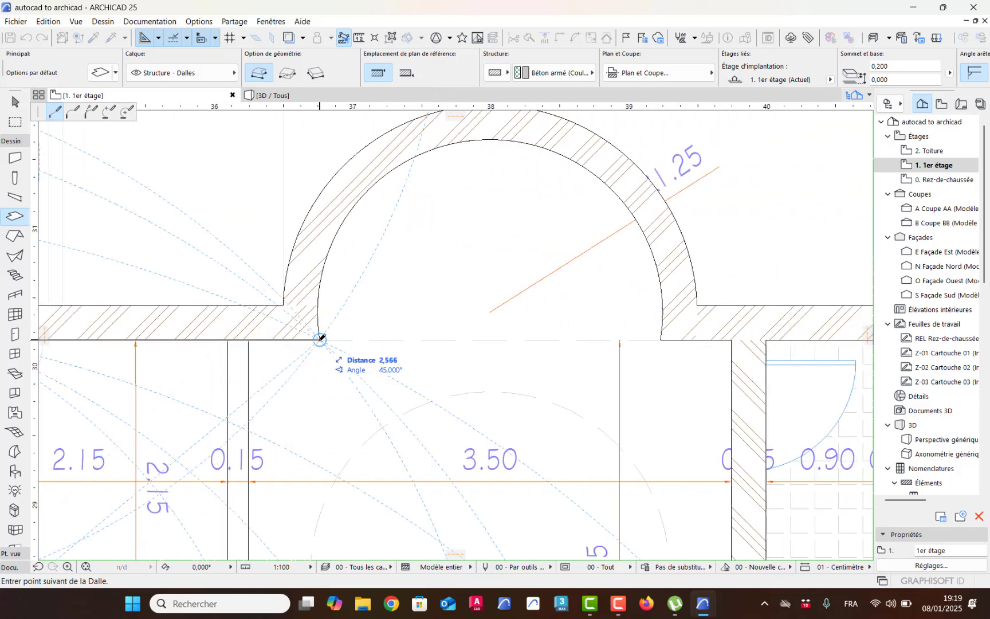
left_click(321, 339)
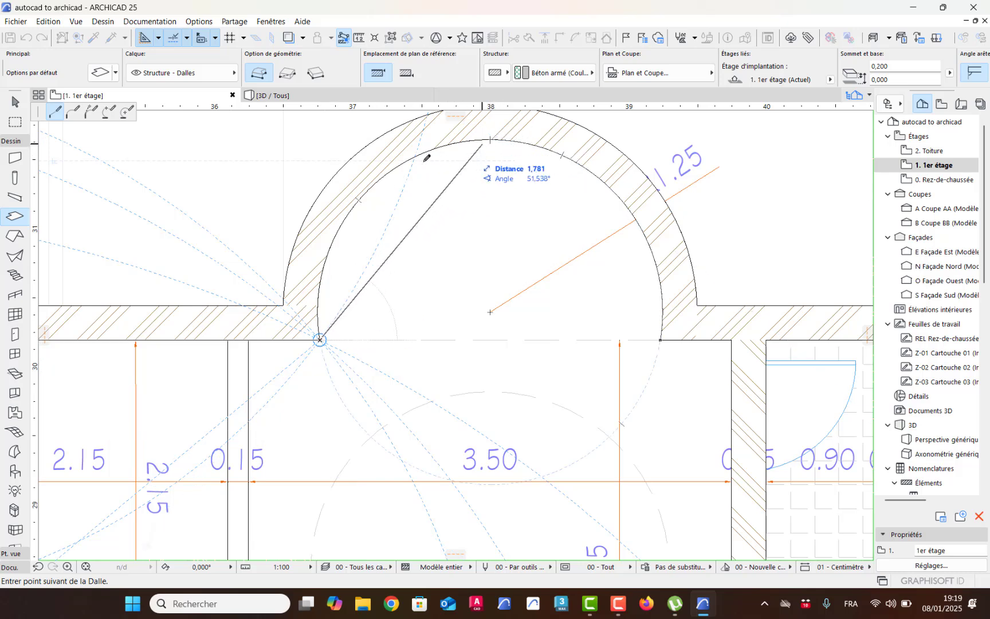
left_click(117, 115)
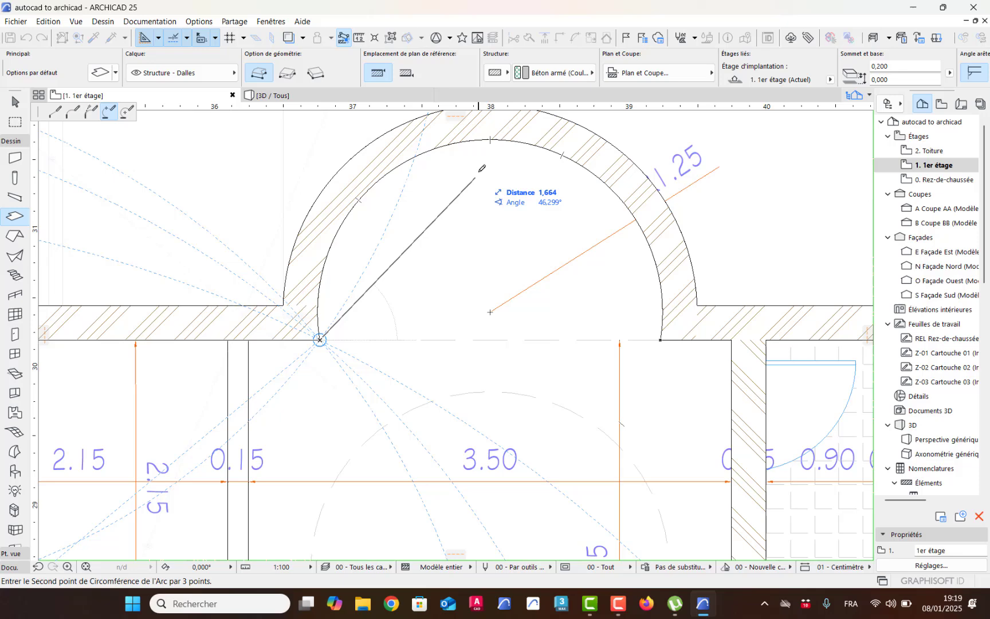
left_click(490, 138)
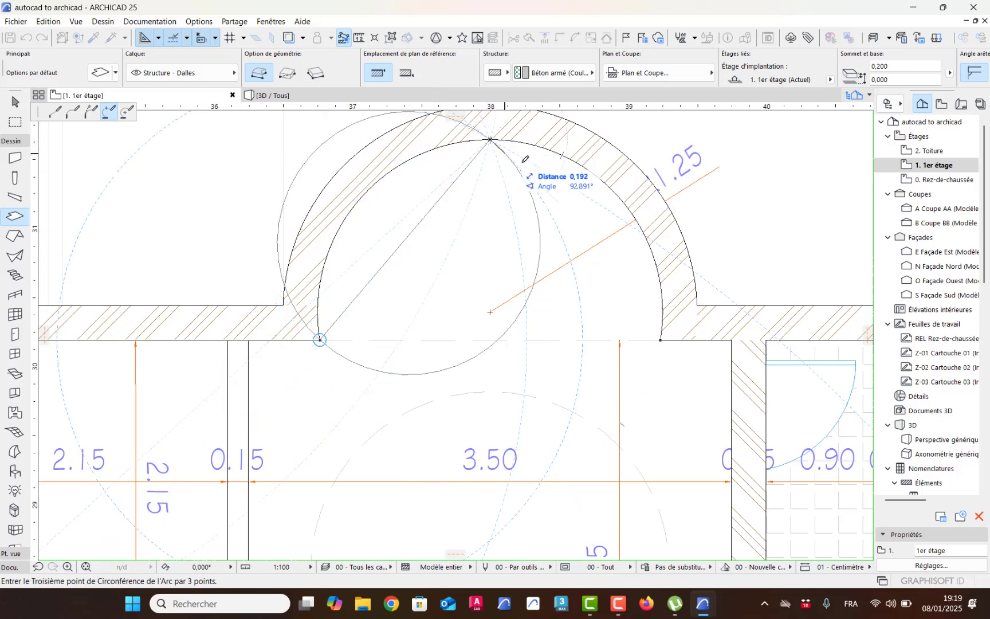
left_click(663, 297)
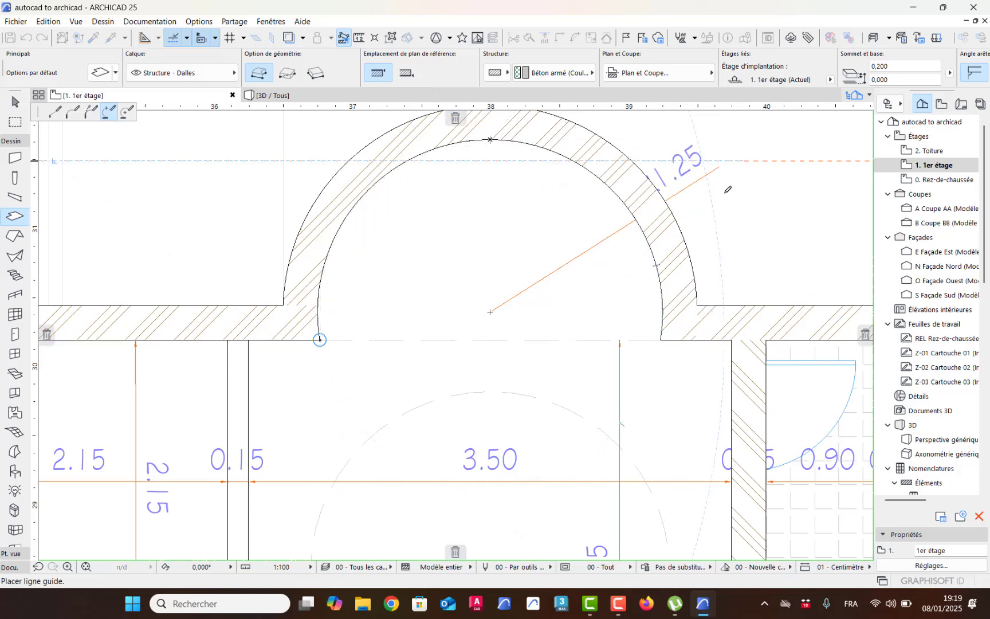
left_click(663, 303)
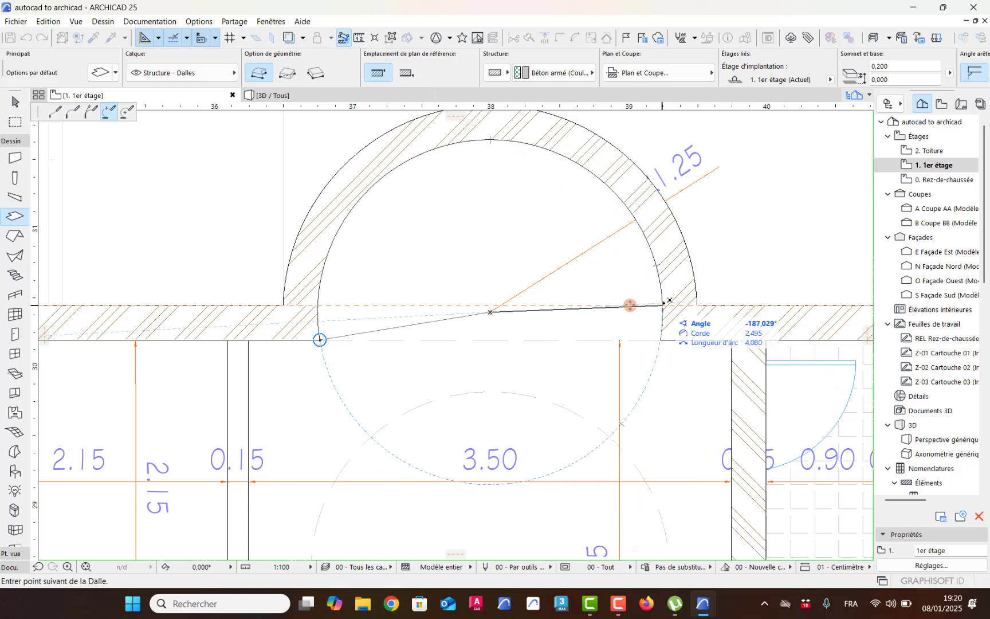
left_click(661, 339)
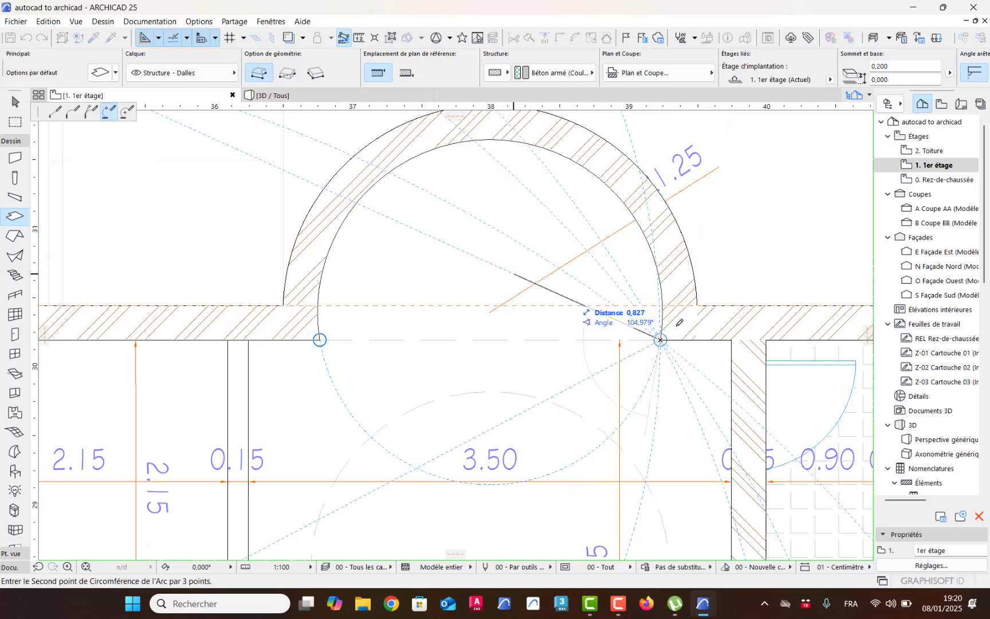
middle_click_drag(819, 349, 539, 303)
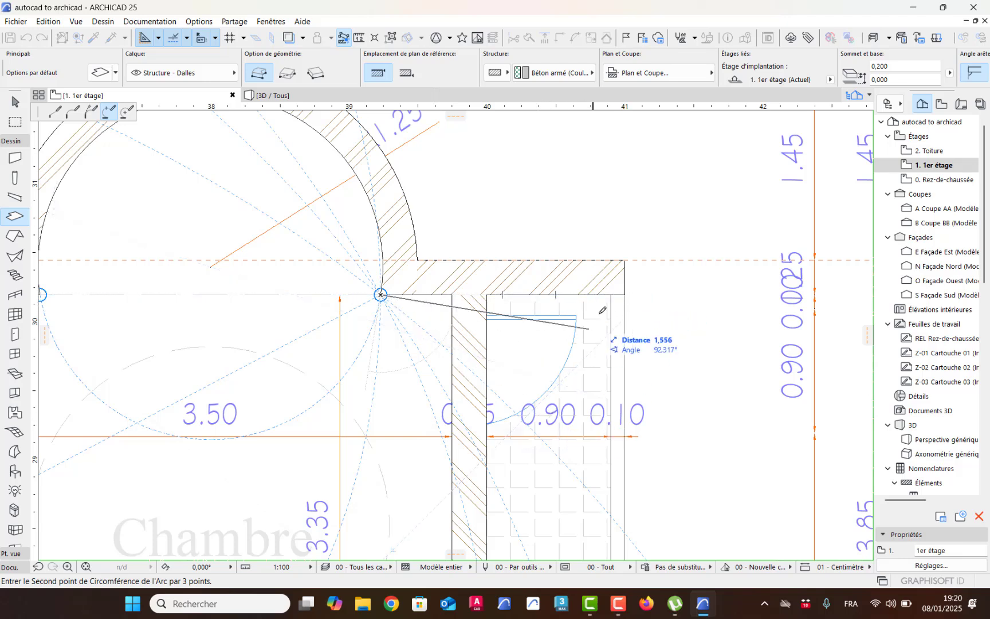
left_click(627, 294)
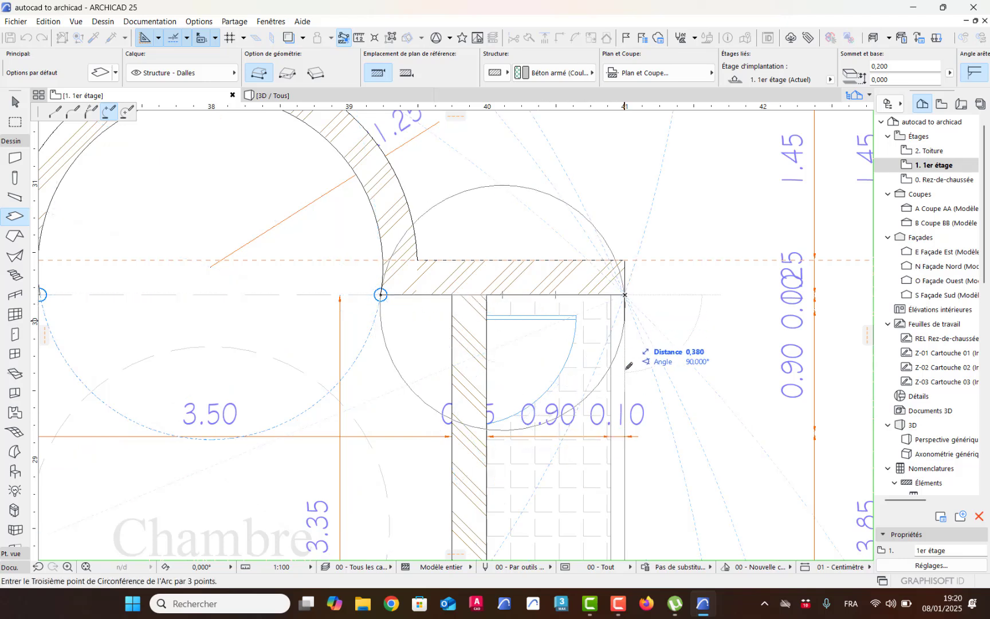
key("BackSpace")
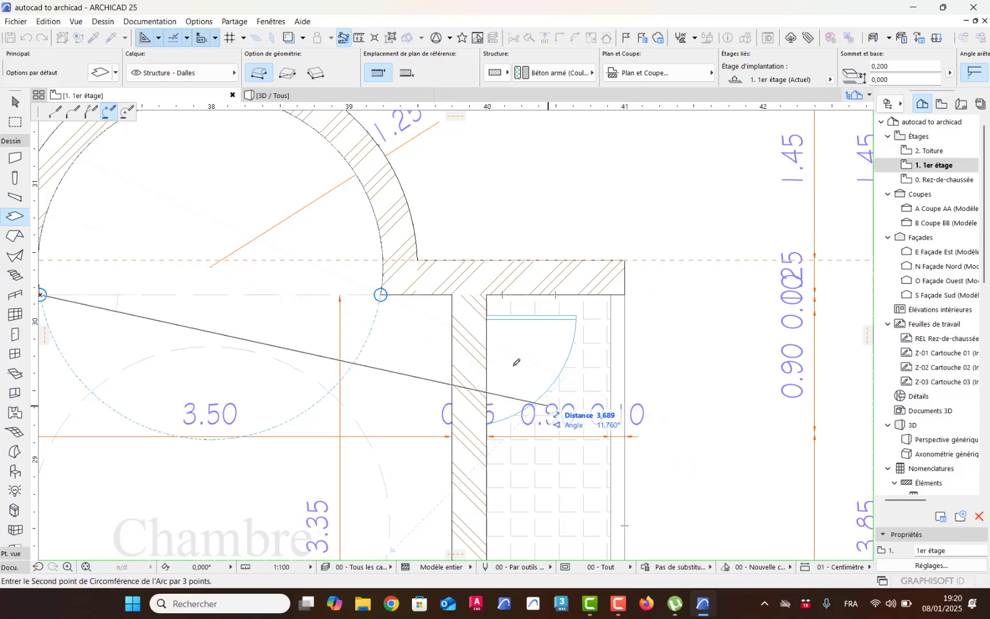
Trace the semicircular bay's inner face with a three-point arc through its apex to the far end of the opening
middle_click_drag(177, 252, 520, 374)
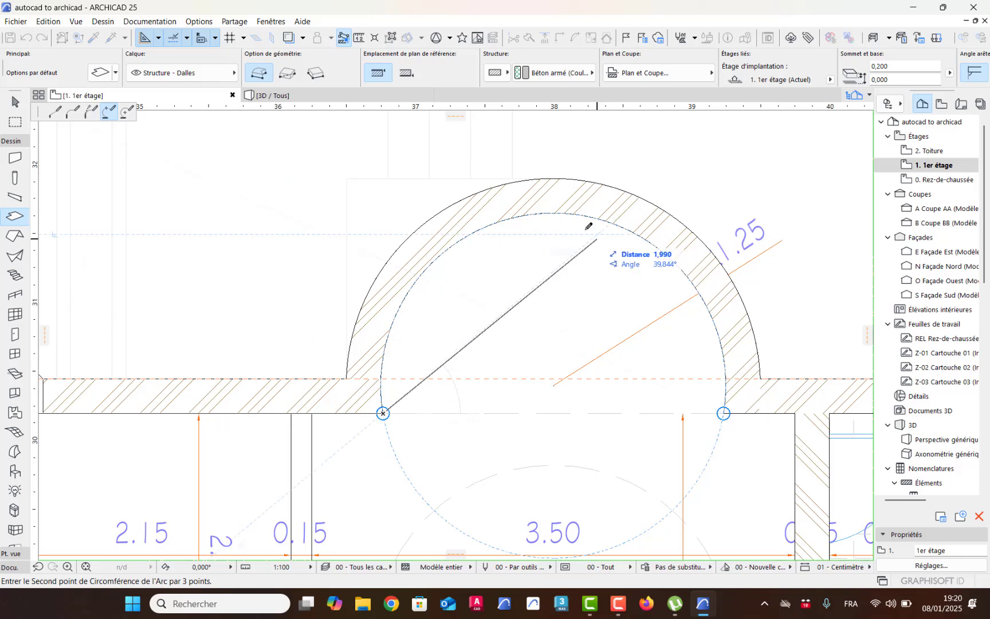
left_click(553, 212)
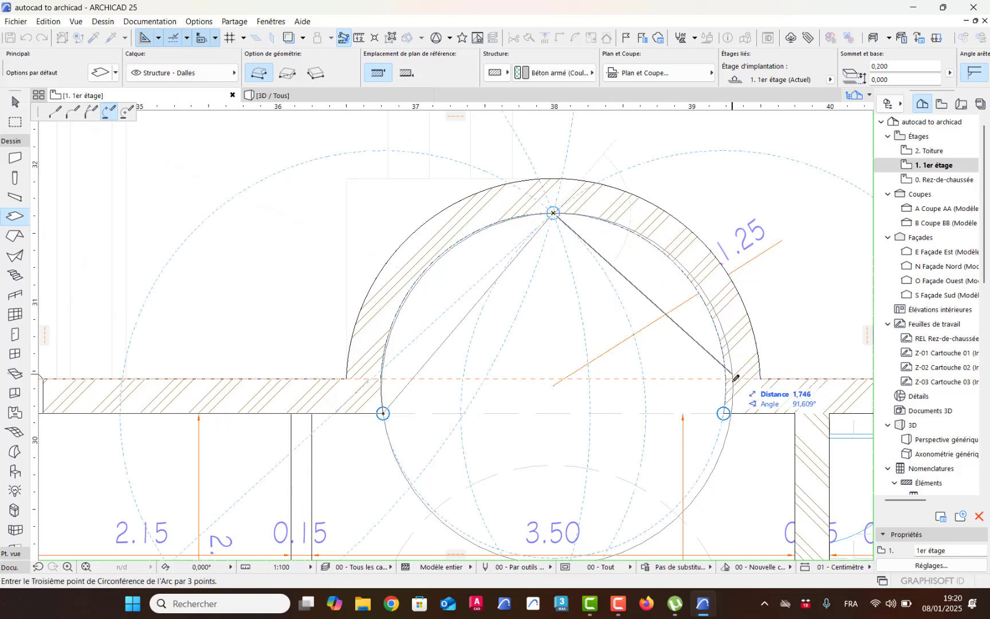
left_click(725, 412)
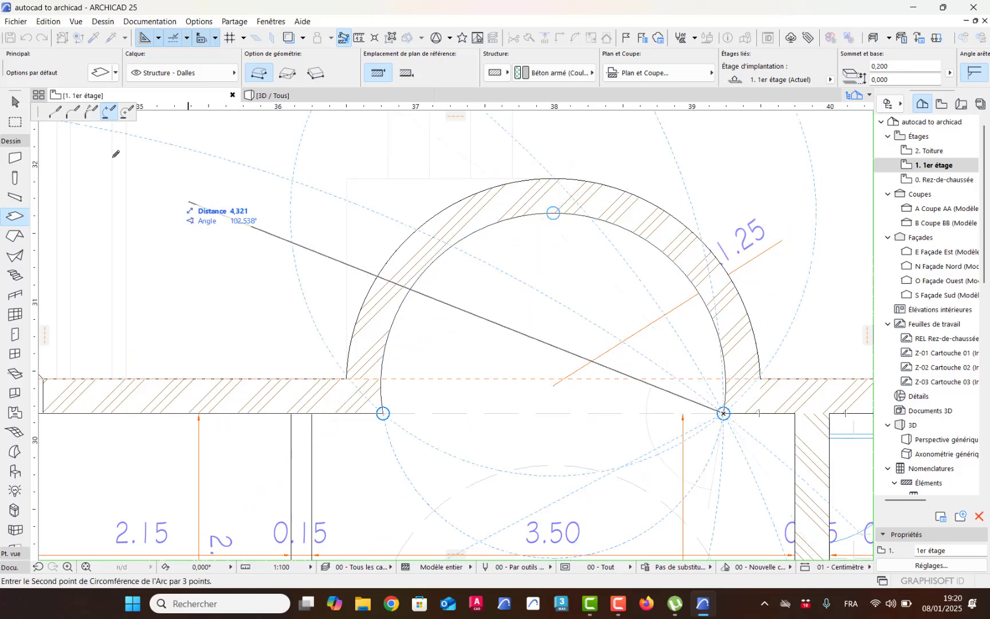
Continue with straight slab edges to the balcony's upper outer corner and down its outer edge to the lower balcony wall
left_click(55, 112)
left_click(723, 412)
middle_click_drag(813, 401, 441, 270)
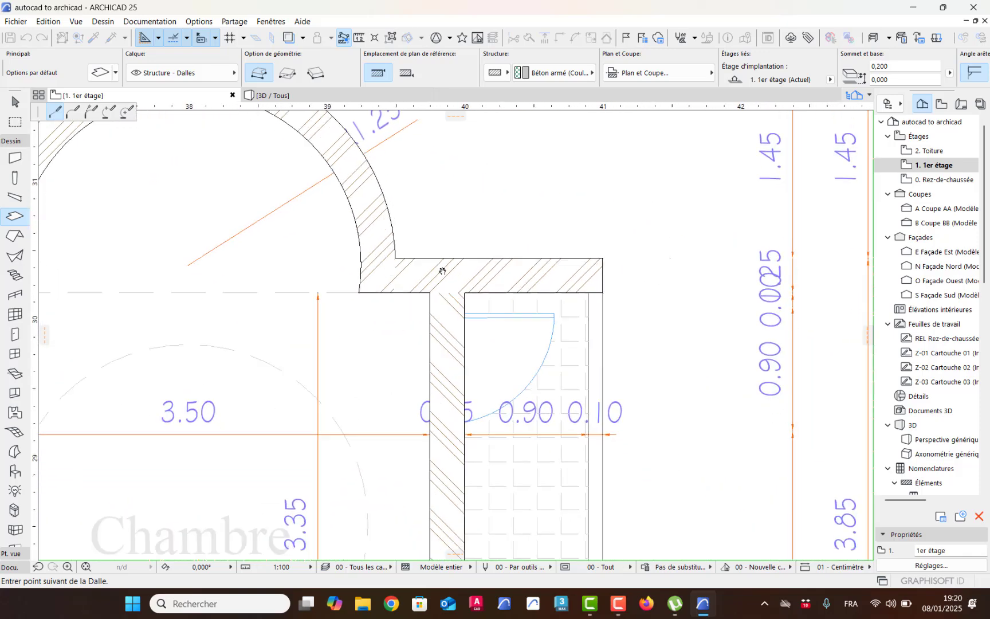
left_click(601, 286)
middle_click_drag(612, 481, 614, 269)
scroll(620, 314, "down", 3)
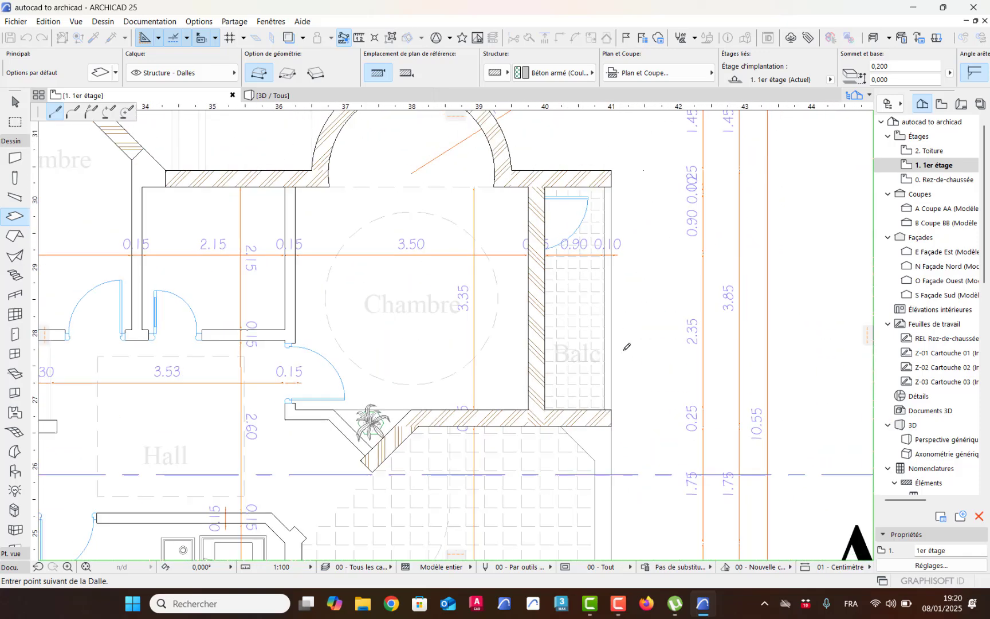
left_click(612, 409)
Continue the slab outline along the lower balcony wall's inner face and around the inside of the V-shaped plant niche
mouse_move(446, 415)
middle_mouse_down()
mouse_move(413, 270)
mouse_move(478, 262)
mouse_move(498, 289)
middle_mouse_up()
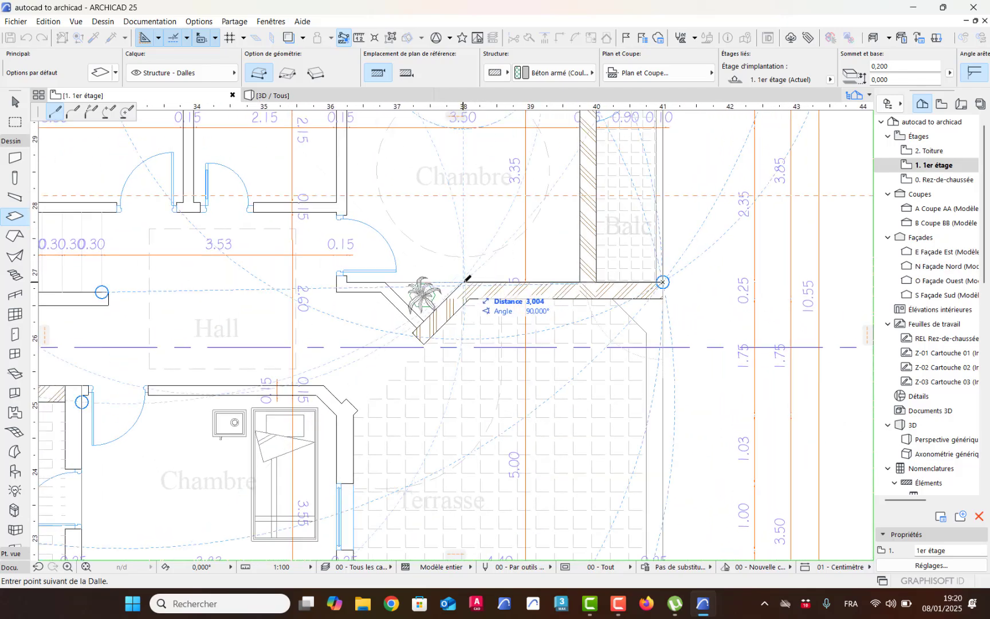
scroll(466, 279, "up", 6)
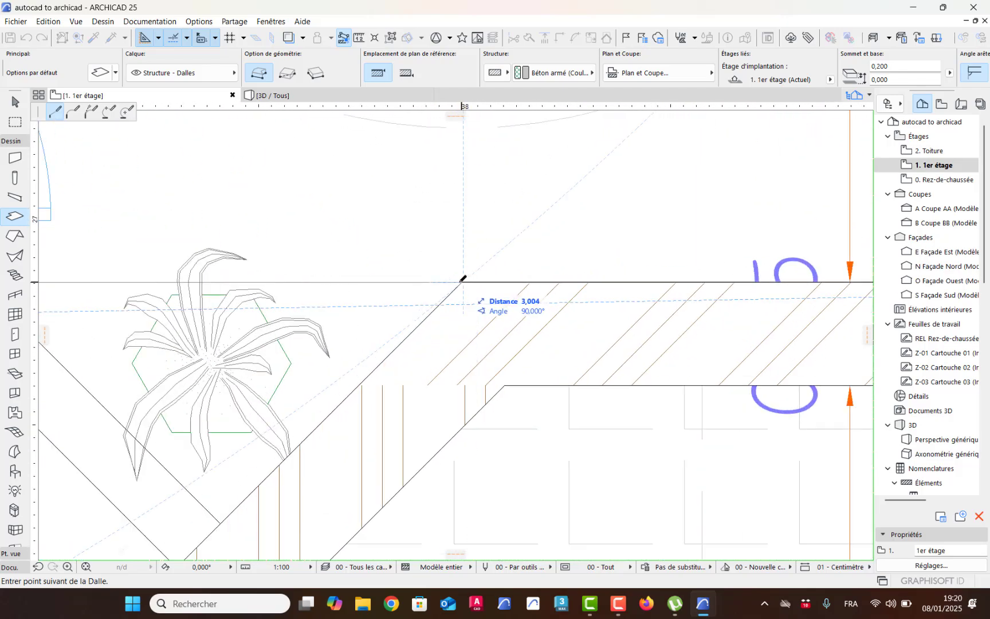
left_click(464, 280)
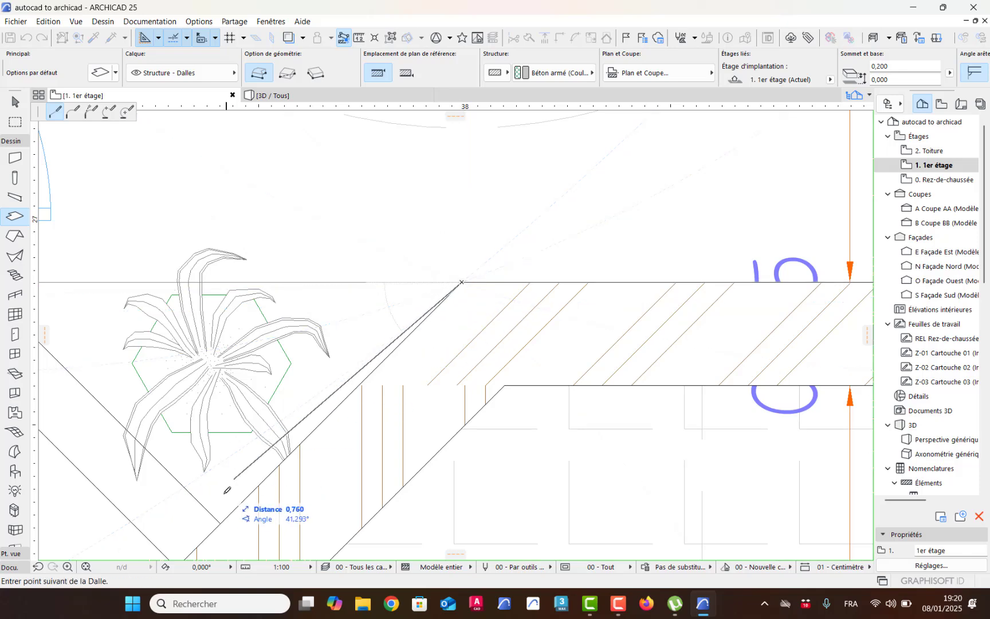
left_click(223, 520)
scroll(177, 424, "left", 10)
scroll(177, 424, "up", 2)
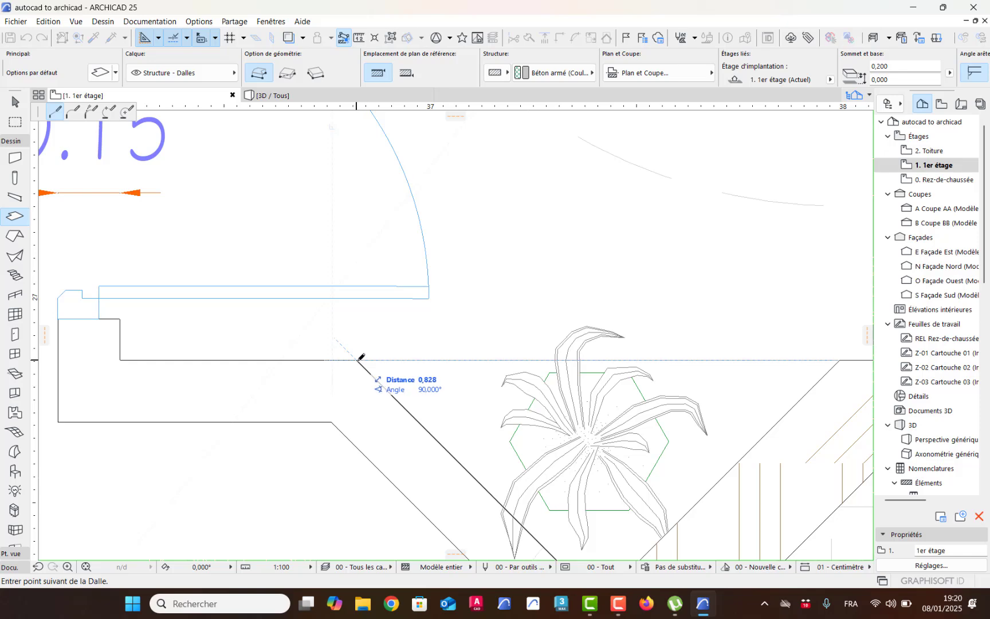
left_click(358, 360)
Extend the slab outline to the wall end beside the Chambre door and straight across the Hall to the lower Chambre's upper chamfer
scroll(167, 356, "down", 6)
middle_click_drag(283, 385, 459, 347)
scroll(424, 316, "up", 4)
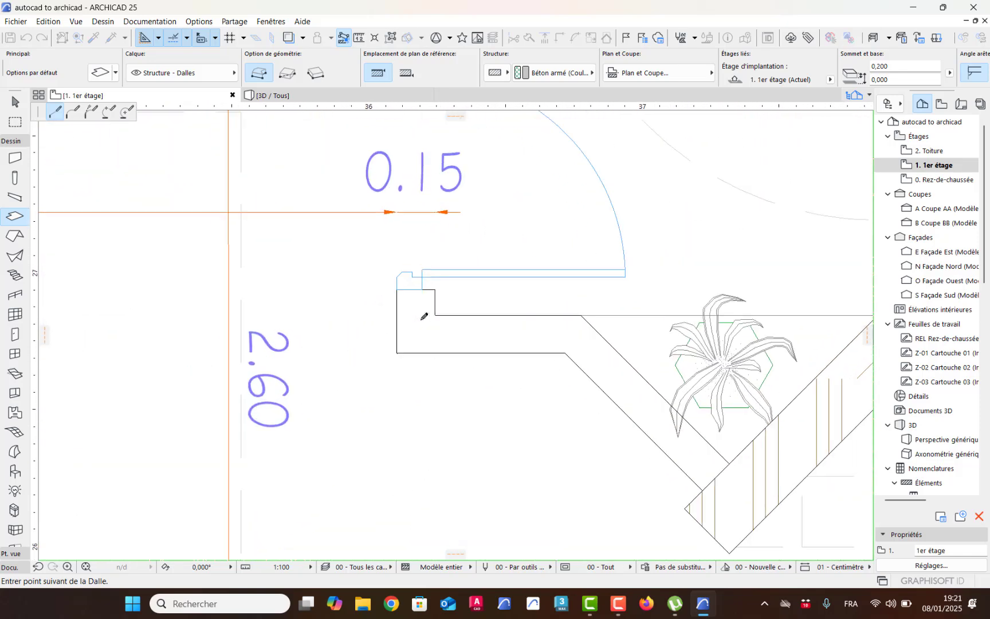
scroll(424, 316, "up", 2)
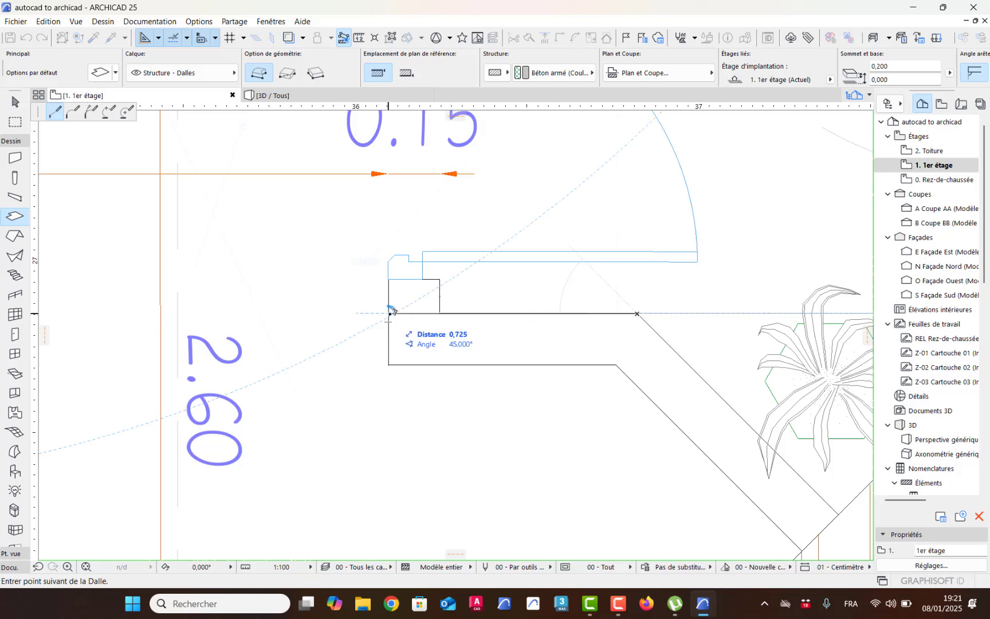
middle_click_drag(364, 540, 367, 203)
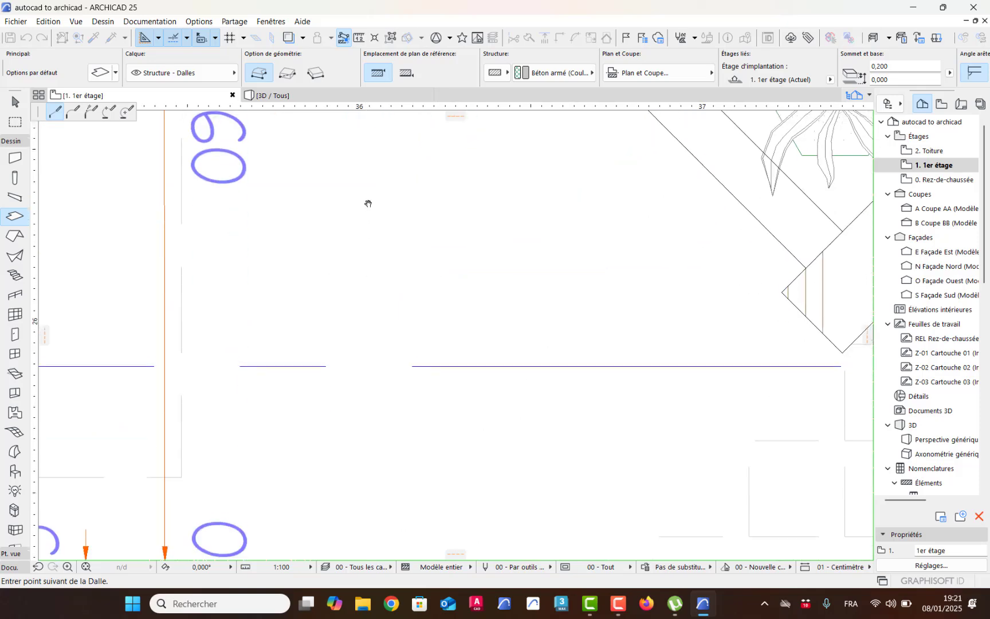
scroll(371, 230, "down", 3)
scroll(380, 329, "down", 4)
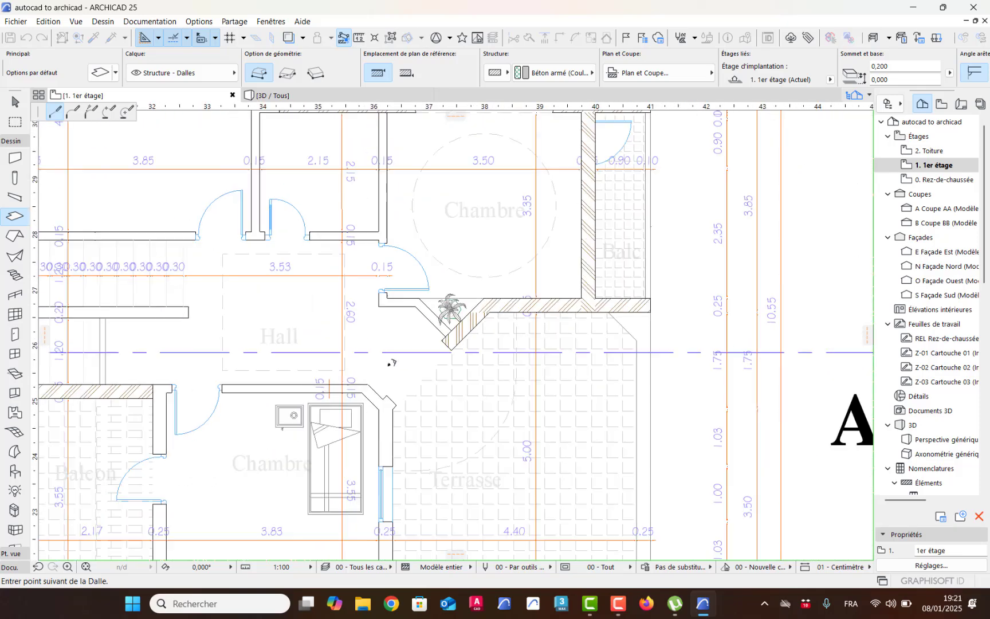
scroll(381, 385, "up", 3)
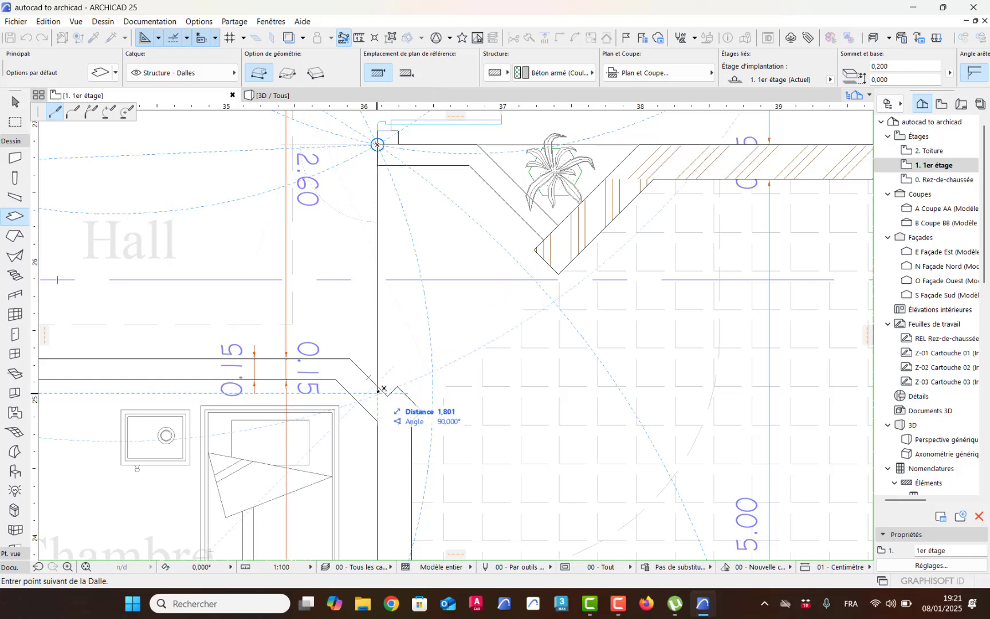
left_click(378, 391)
Trace the lower Chambre's terrace-side inner face, chamfer and bottom wall, and close the slab outline at its starting point
middle_click_drag(366, 536, 413, 187)
scroll(413, 213, "down", 3)
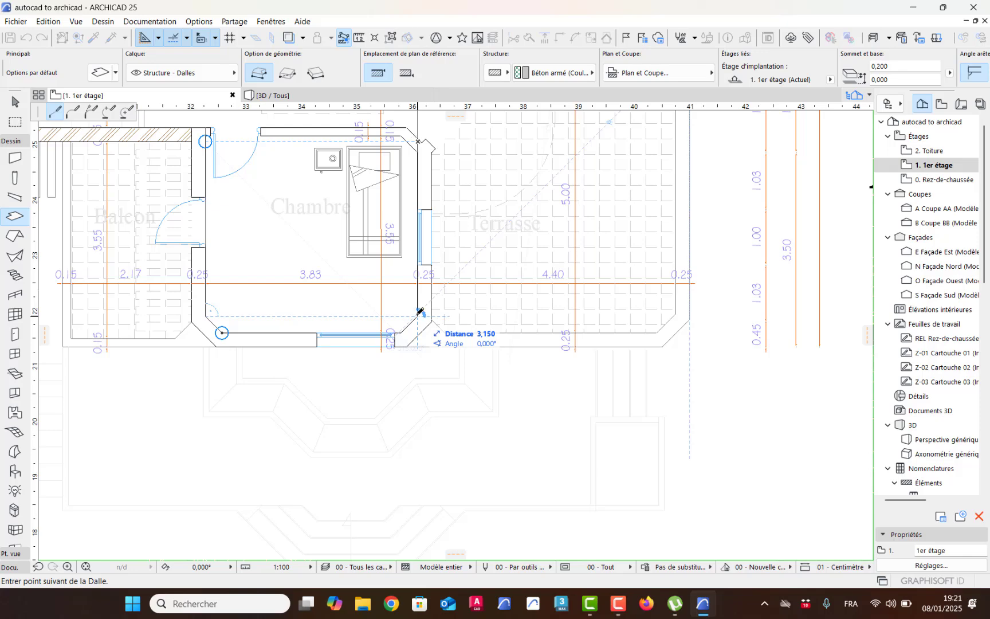
left_click(418, 315)
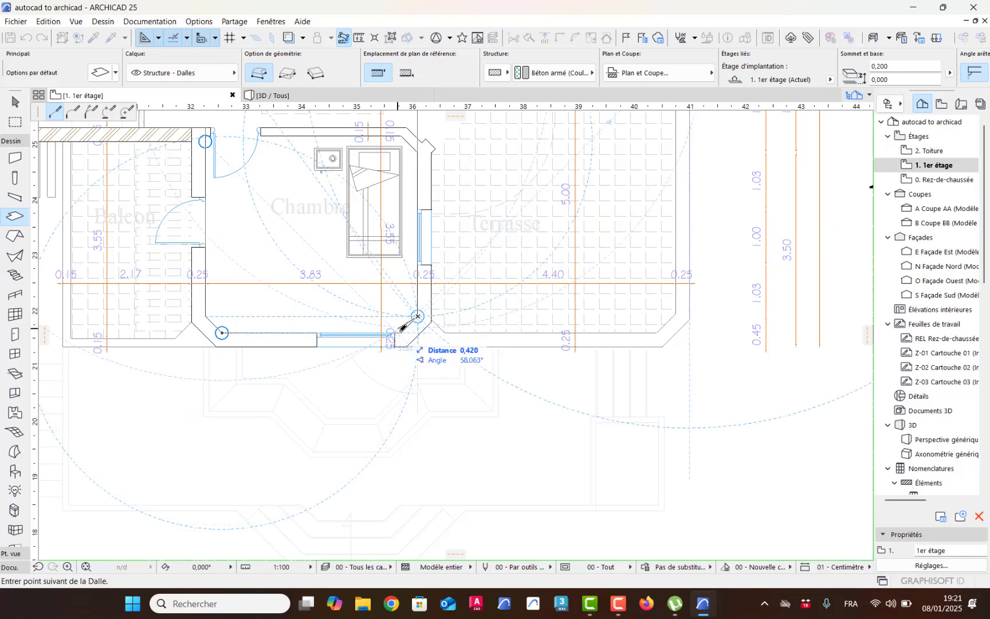
scroll(403, 327, "up", 5)
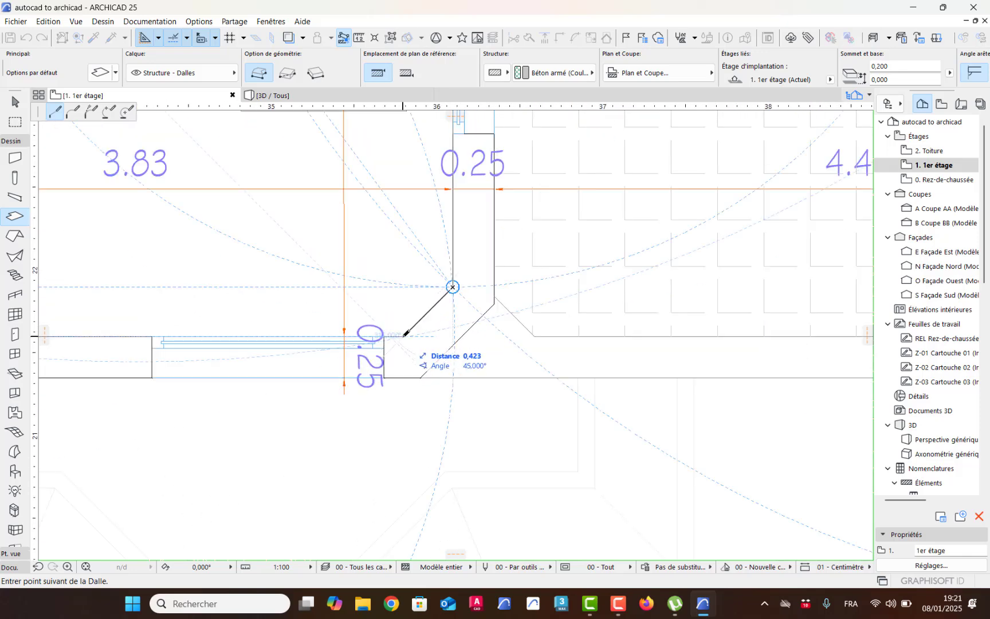
scroll(401, 334, "down", 7)
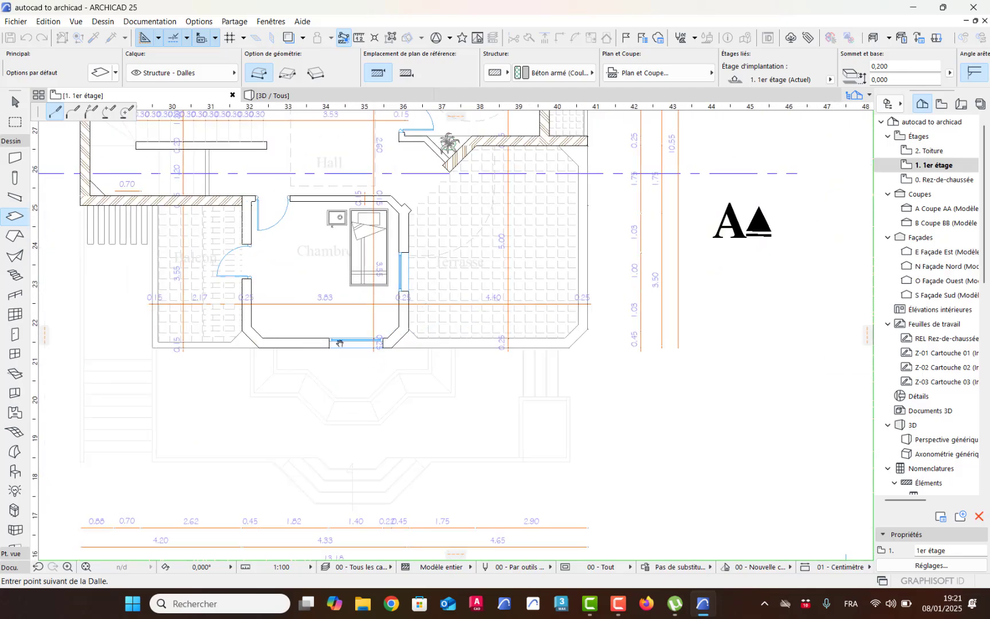
scroll(397, 404, "up", 4)
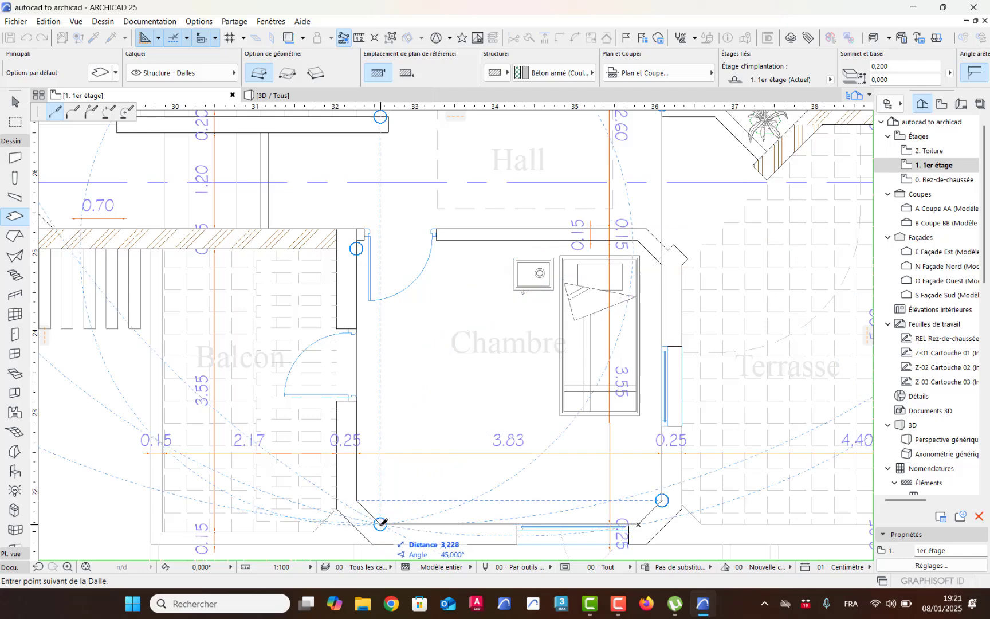
left_click(383, 523)
Open the 3D view to examine the upper floor slab against the walls
scroll(398, 507, "down", 8)
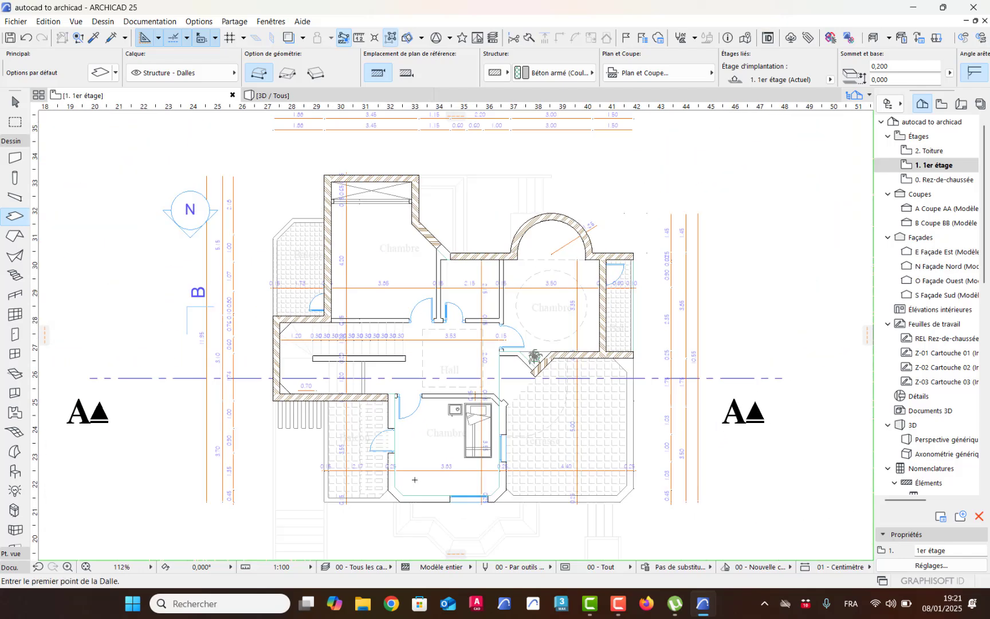
middle_click_drag(428, 457, 428, 434)
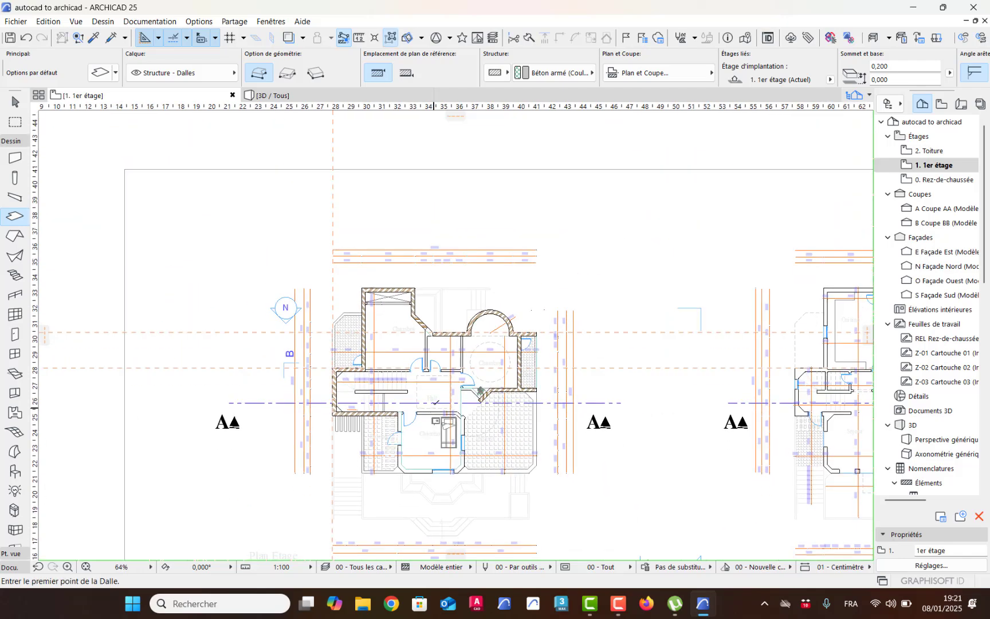
key("F3")
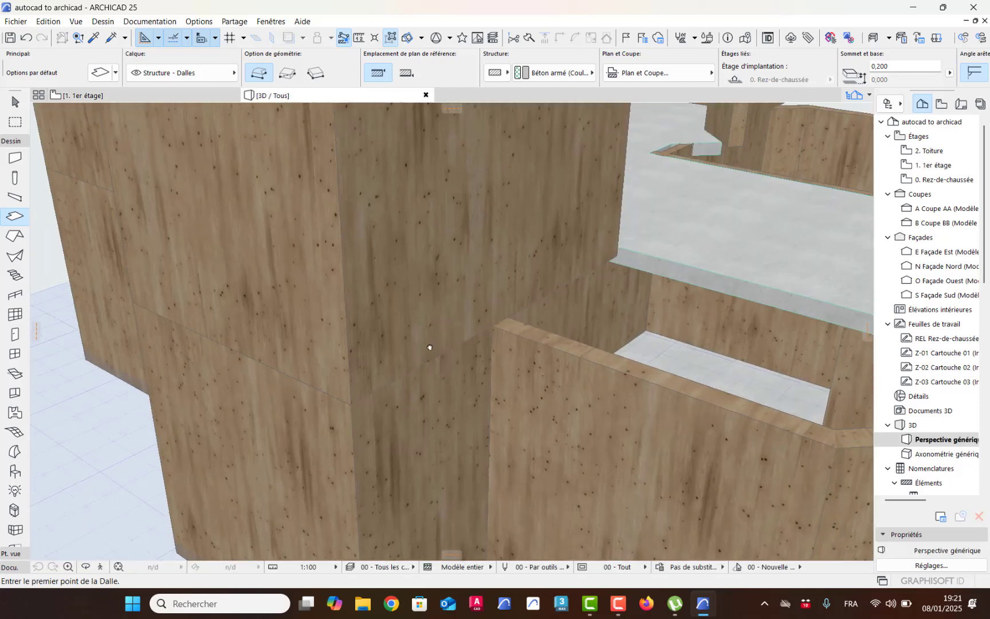
Examine the upper floor slab against the surrounding walls from several sides in 3D
scroll(424, 350, "down", 10)
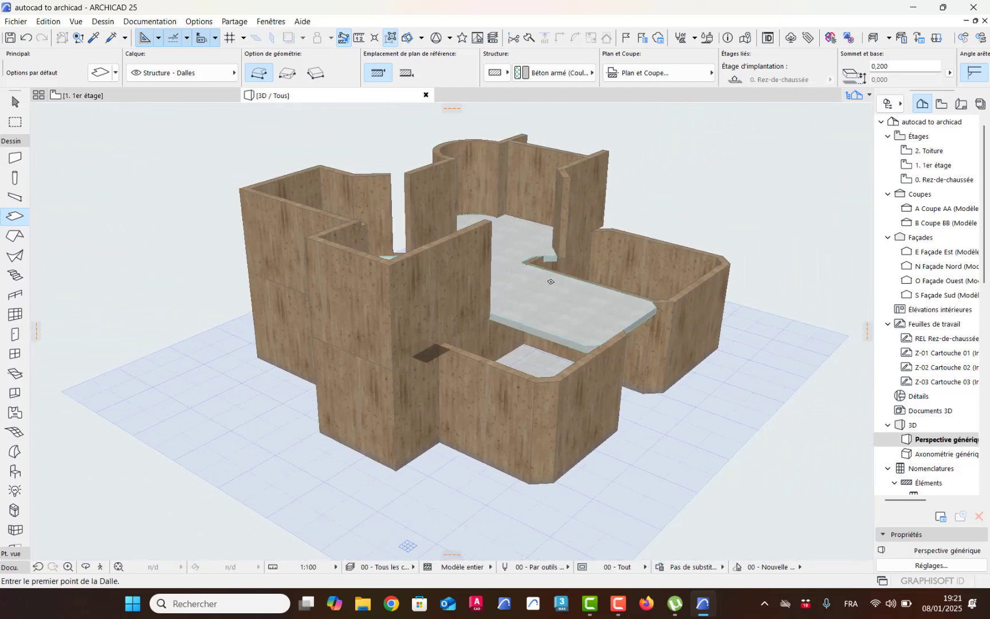
mouse_move(453, 309)
middle_mouse_down("shift")
mouse_move(191, 380)
mouse_move(250, 362)
middle_mouse_up("shift")
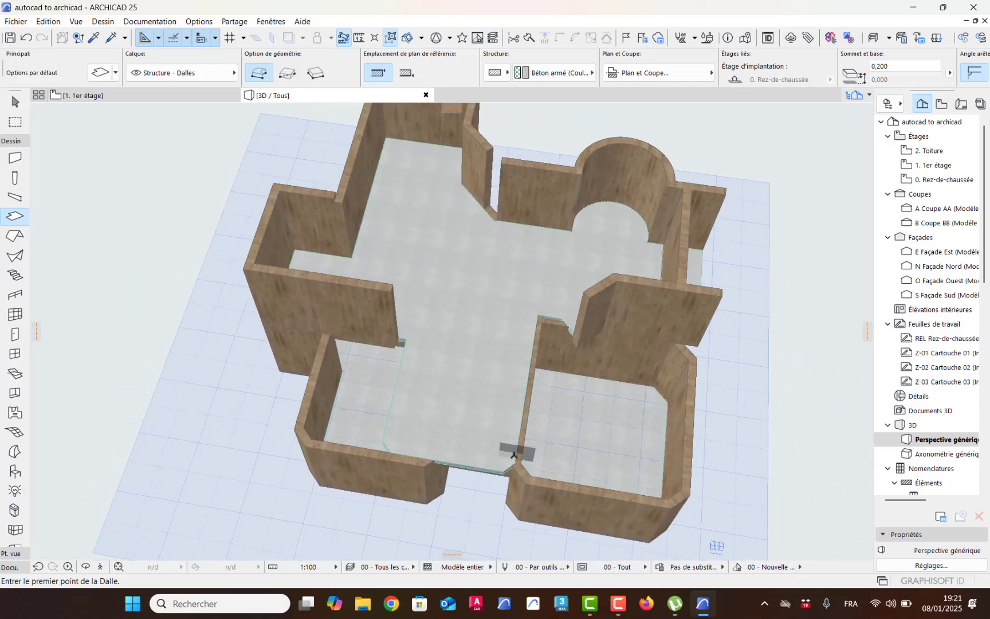
middle_click_drag(512, 464, 527, 426, "shift")
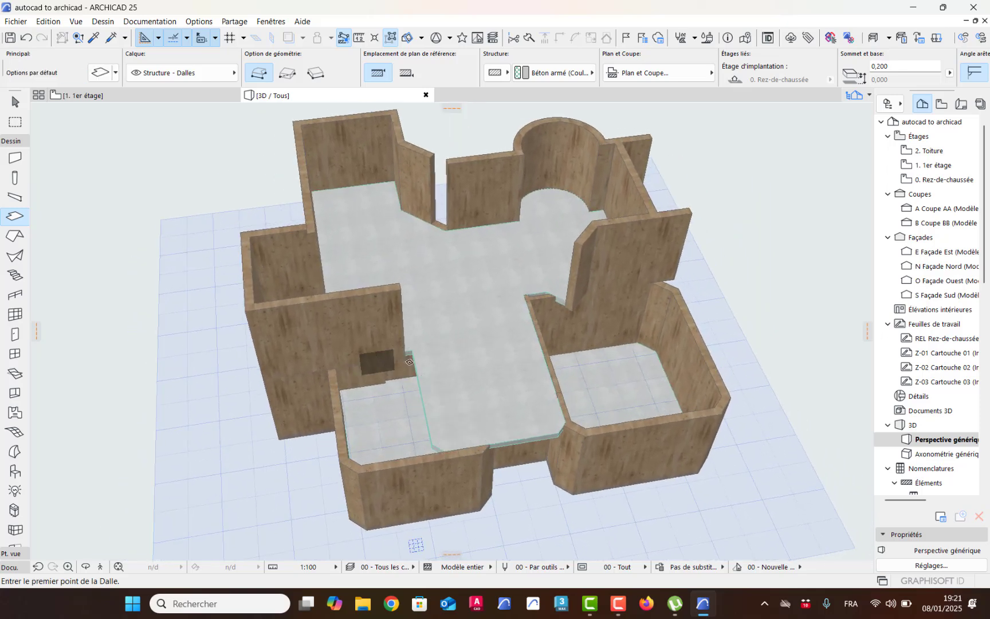
middle_click_drag(440, 380, 391, 229, "shift")
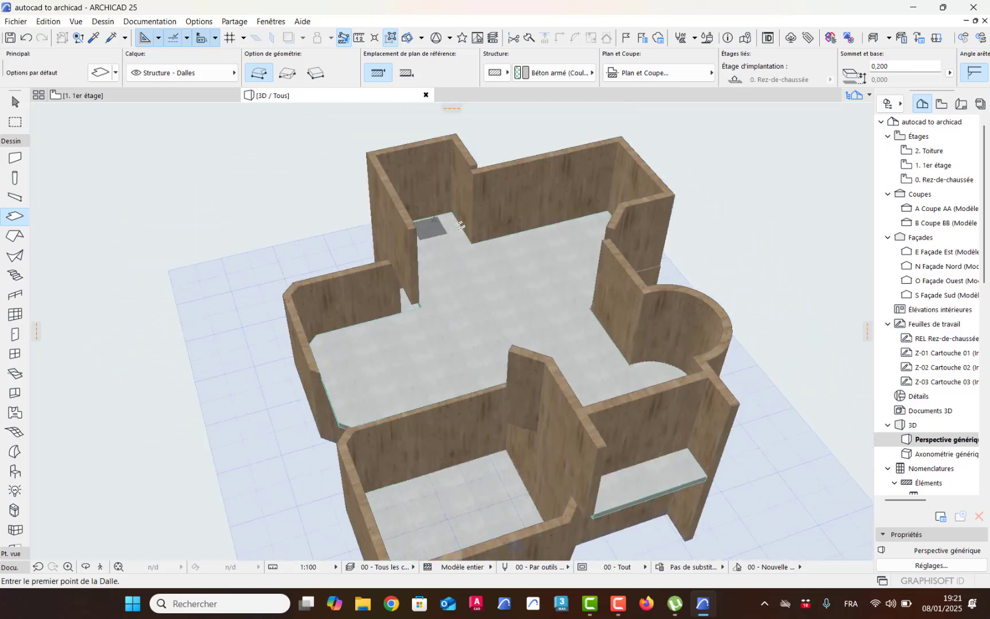
key("Escape")
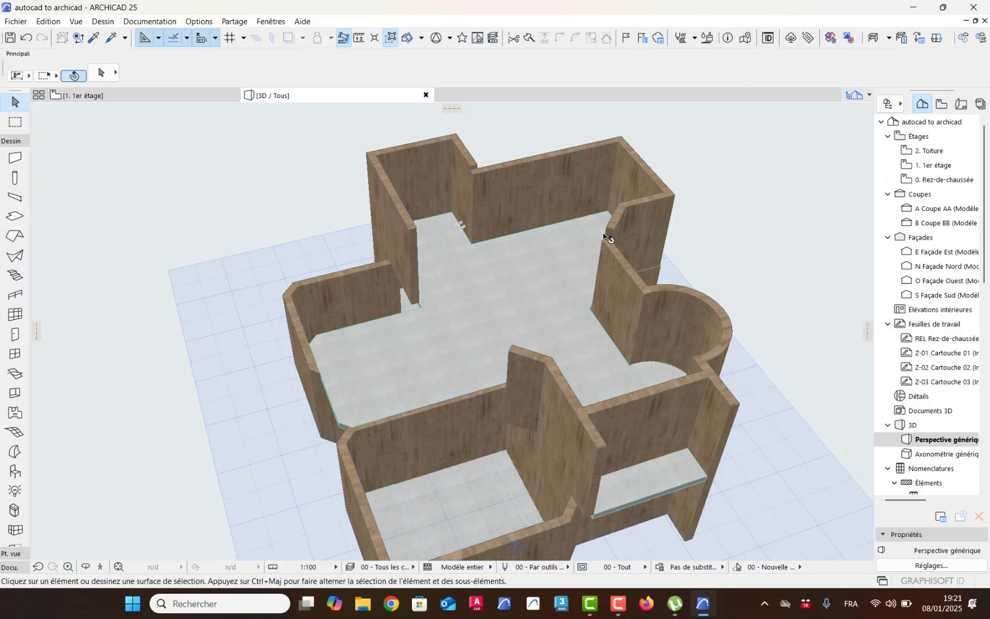
Review the staircase on the 1er étage plan and open the Rez-de-chaussée plan at the same stair area
left_click(115, 96)
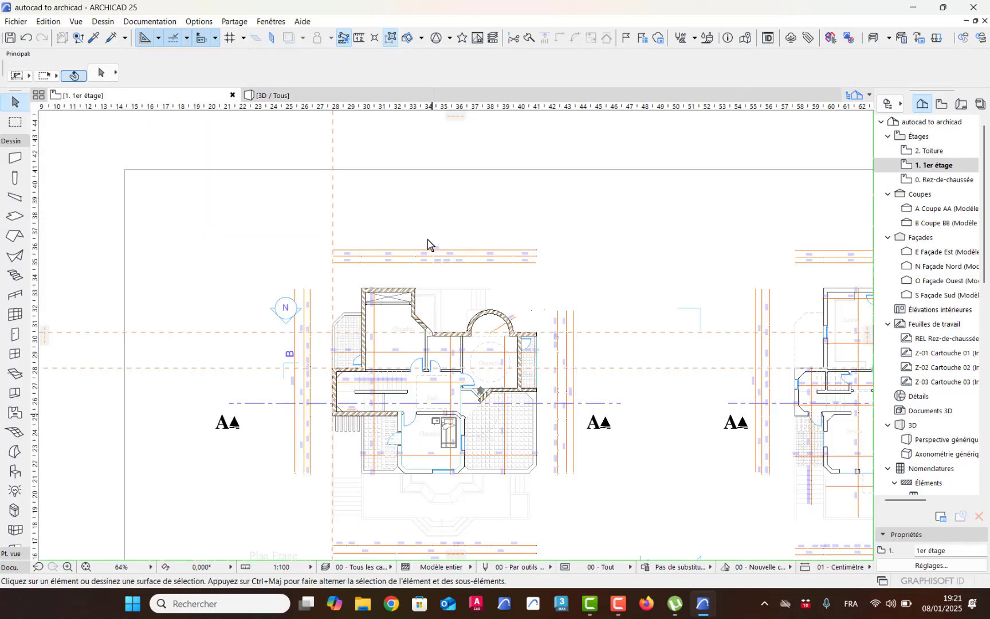
left_click(931, 166)
middle_click_drag(396, 412, 452, 369)
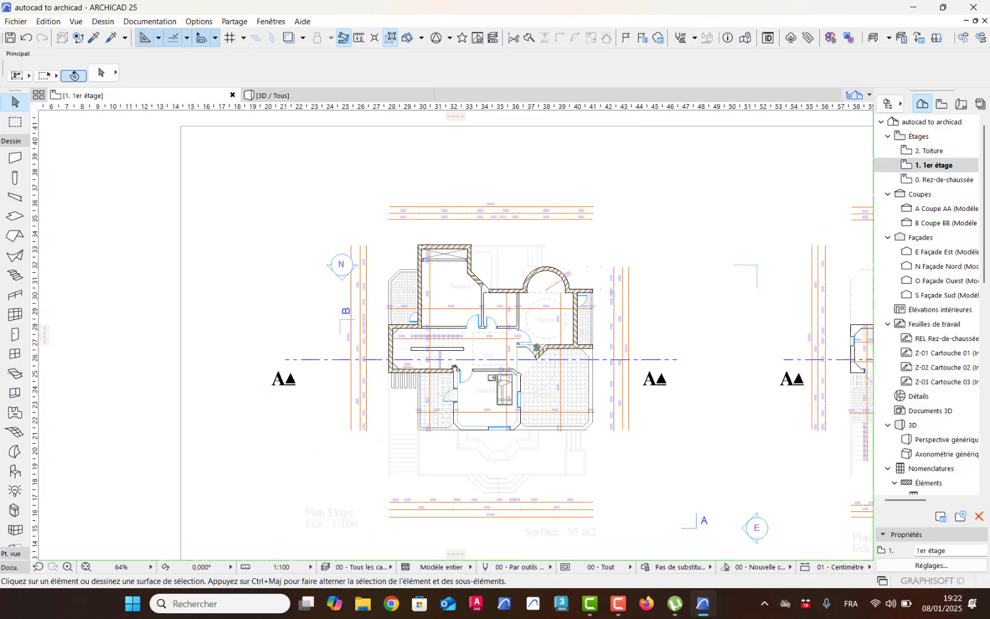
scroll(432, 362, "up", 10)
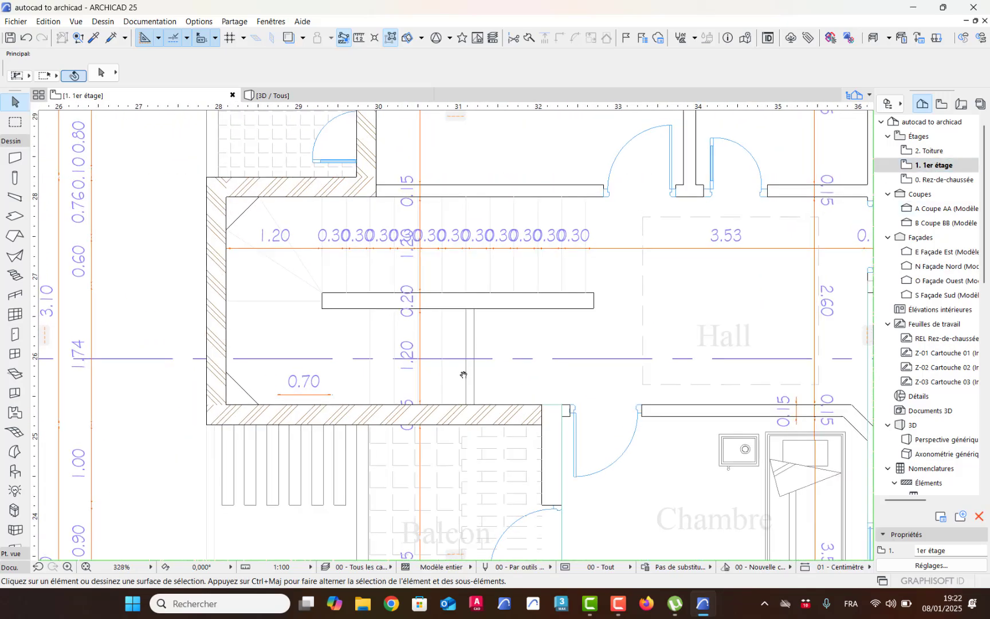
middle_click_drag(446, 388, 428, 388)
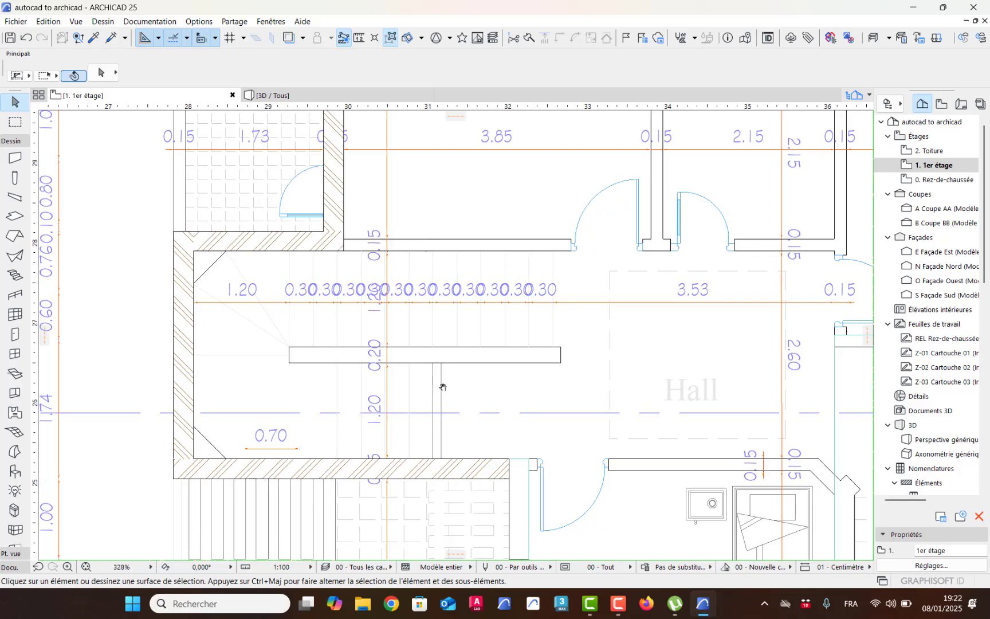
double_click(939, 182)
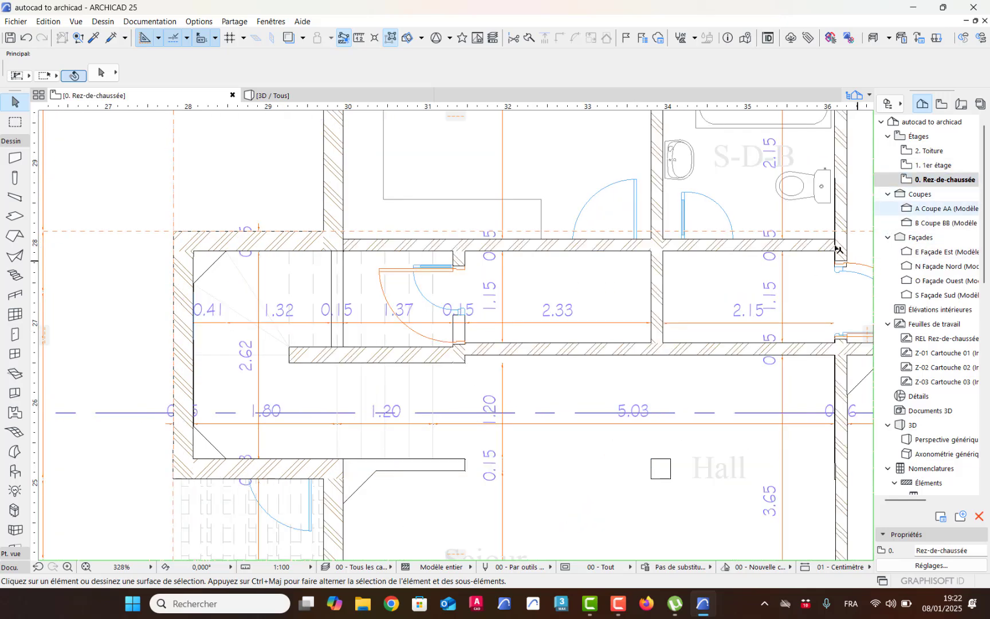
middle_click_drag(364, 369, 394, 380)
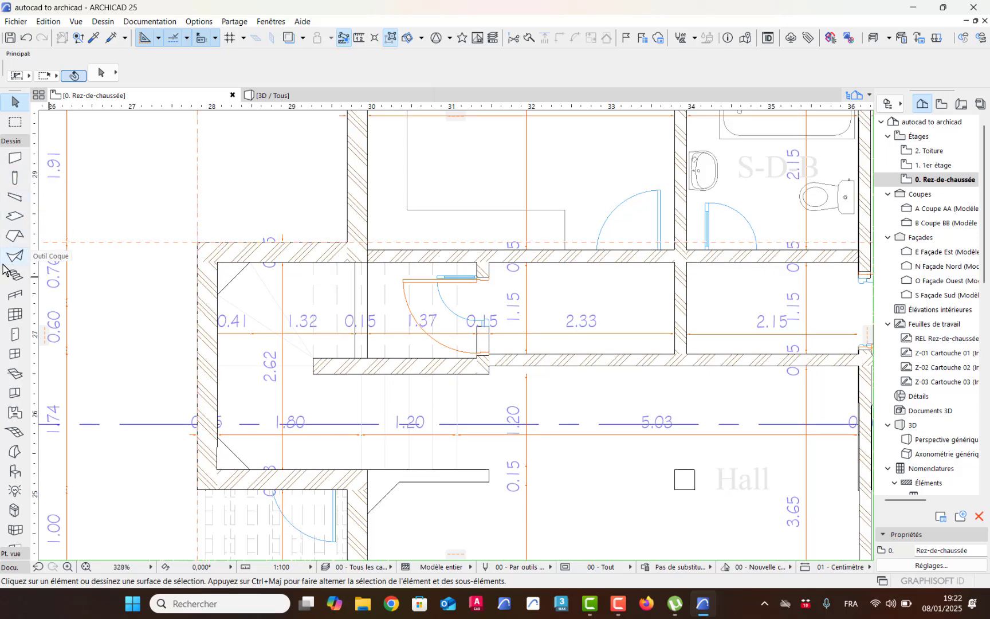
Activate the Stair tool and measure the lower flight's clear width between the central wall and the lower stairwell wall
left_click(16, 278)
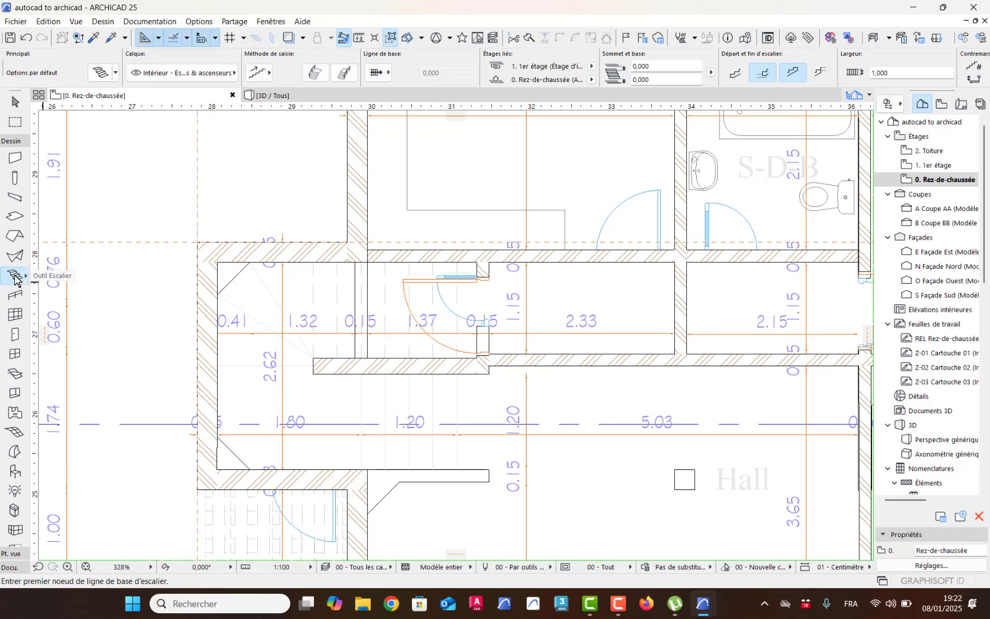
left_click(100, 73)
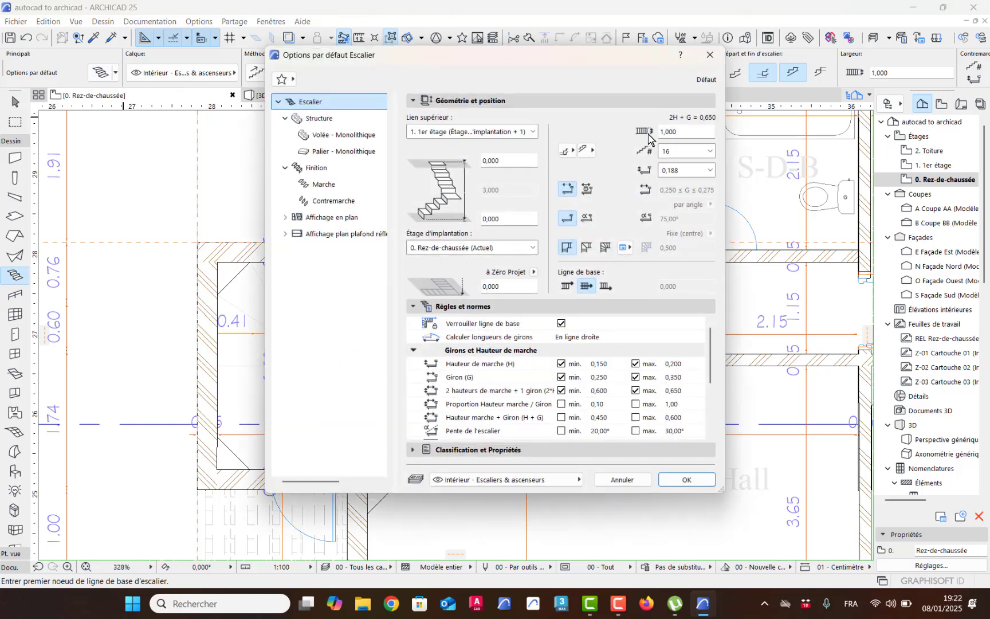
left_click(710, 55)
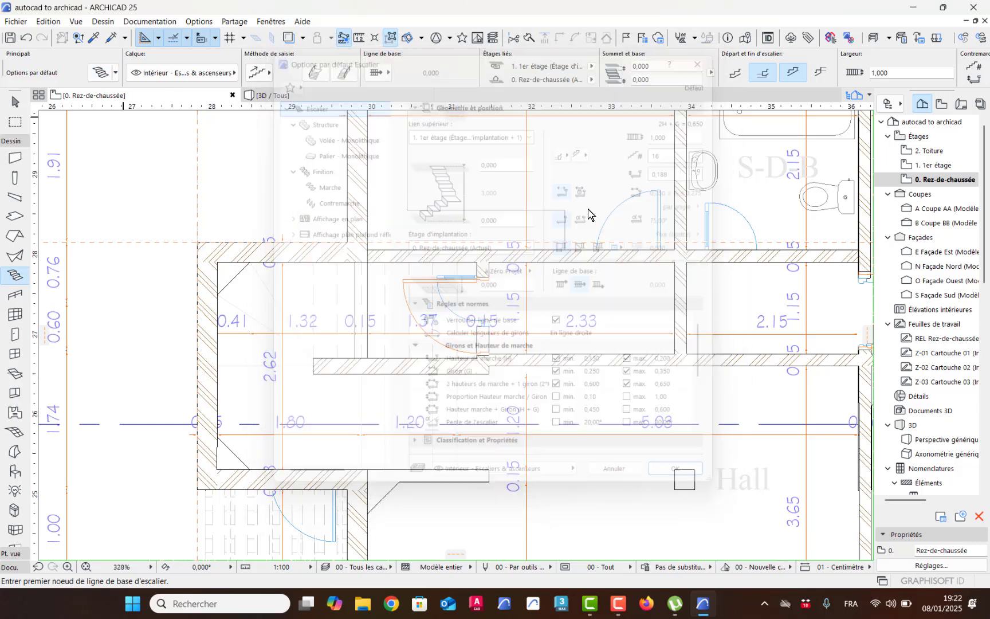
scroll(426, 406, "up", 3)
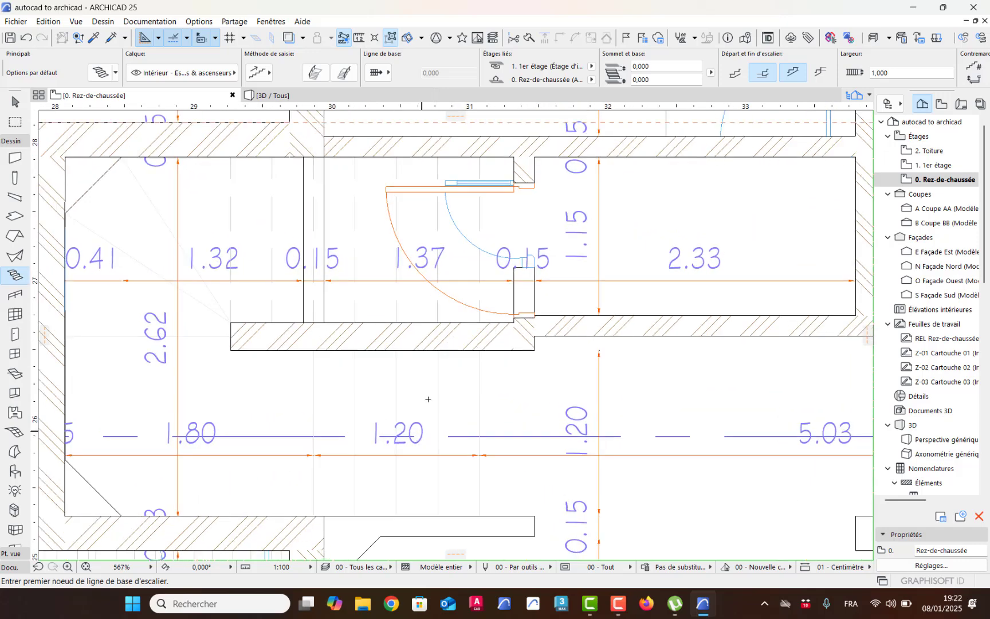
key("m")
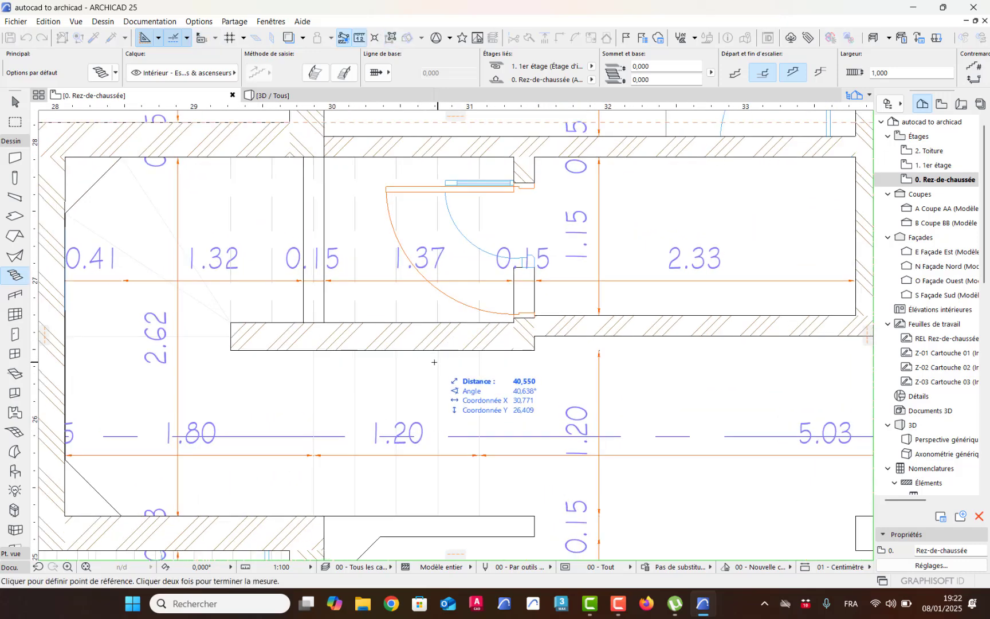
left_click(438, 350)
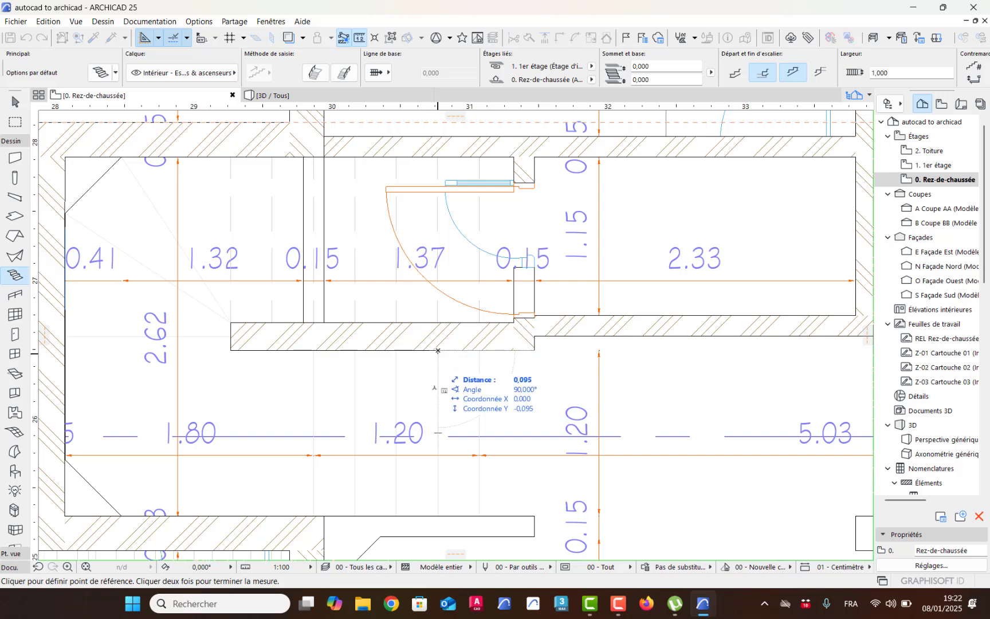
left_click(437, 514)
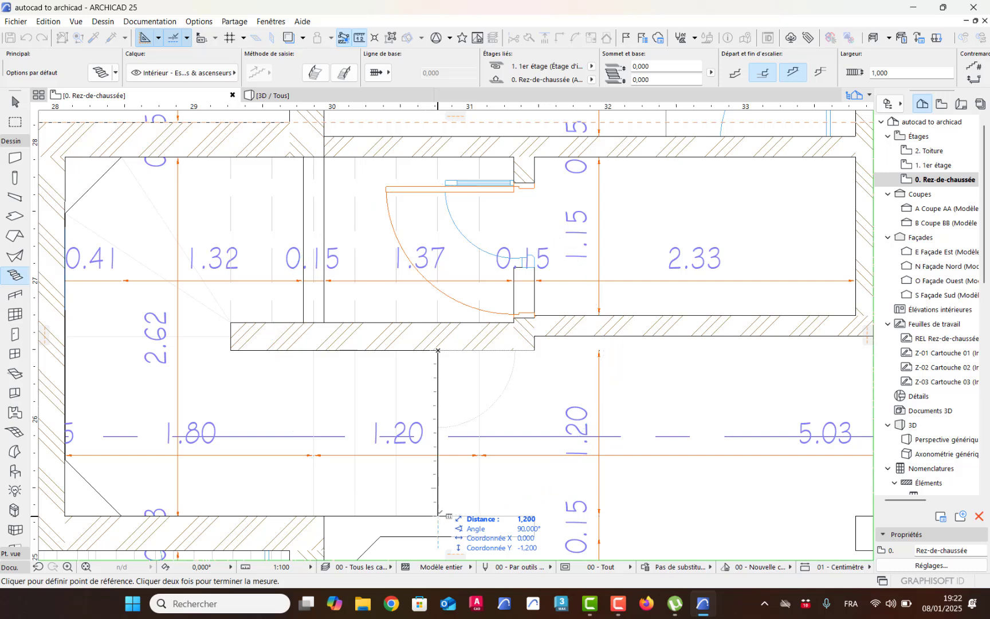
key("Escape")
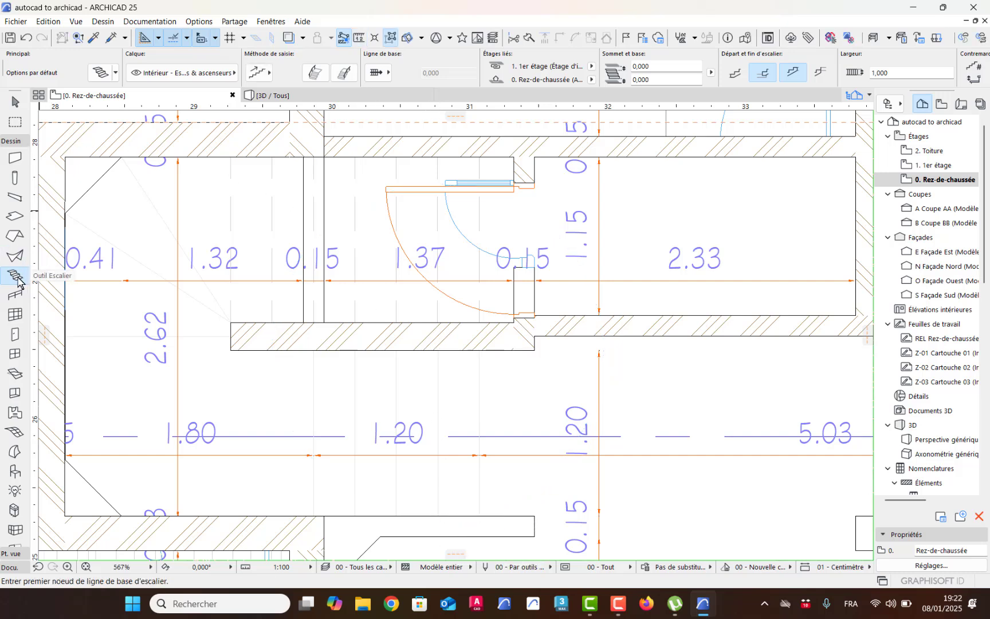
Set the default stair options to a width of 1,200 and 17 risers
left_click(96, 75)
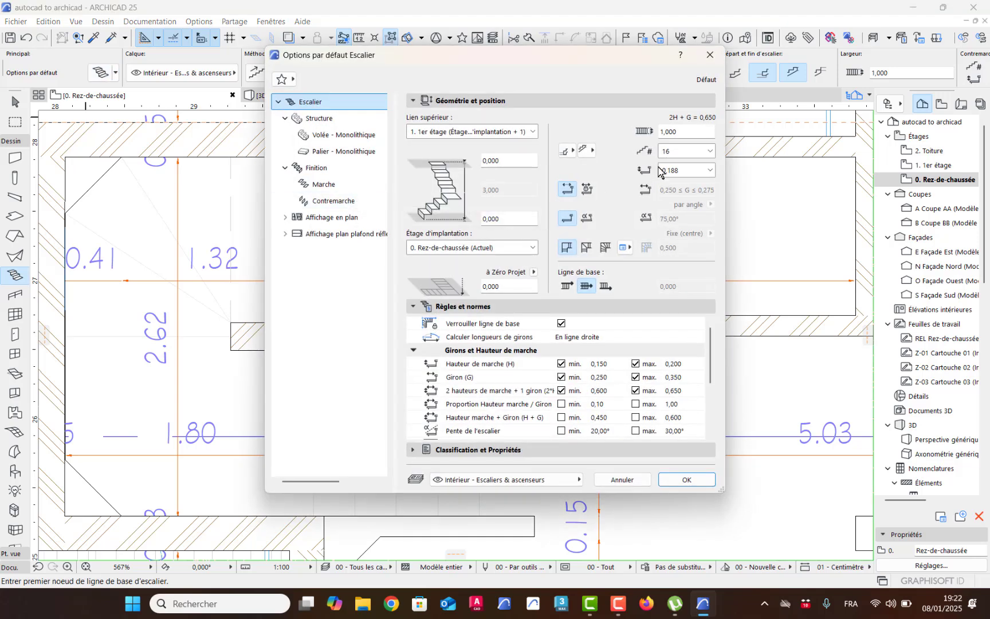
left_click(689, 135)
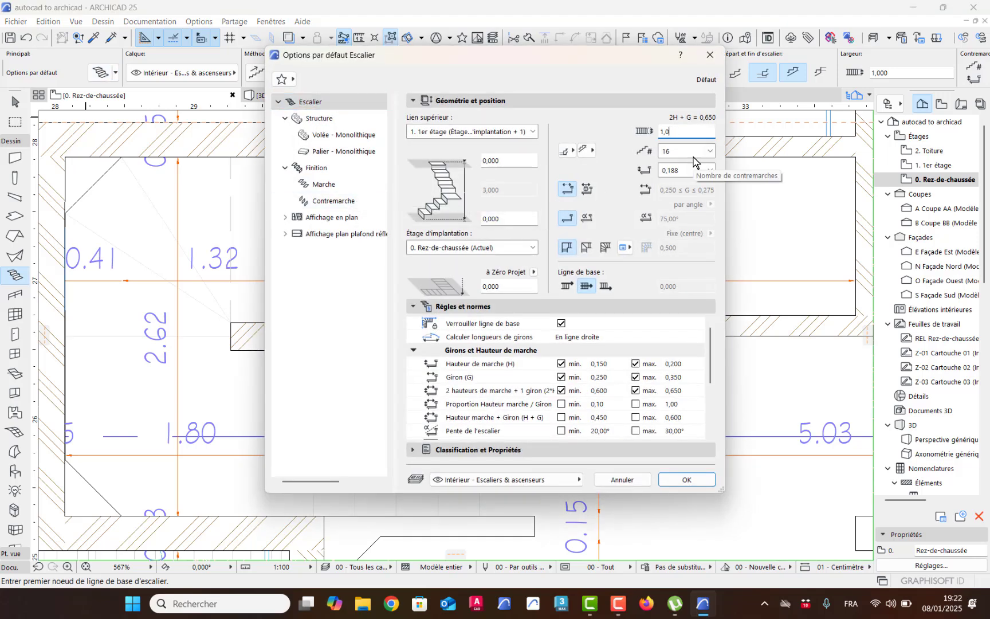
type("1,200")
left_click(711, 151)
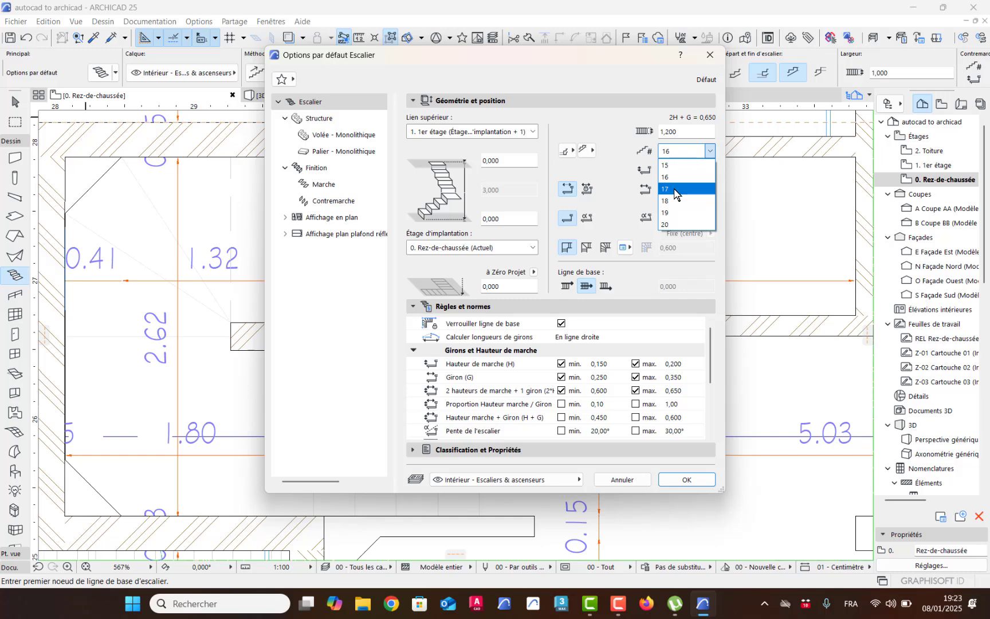
left_click(674, 189)
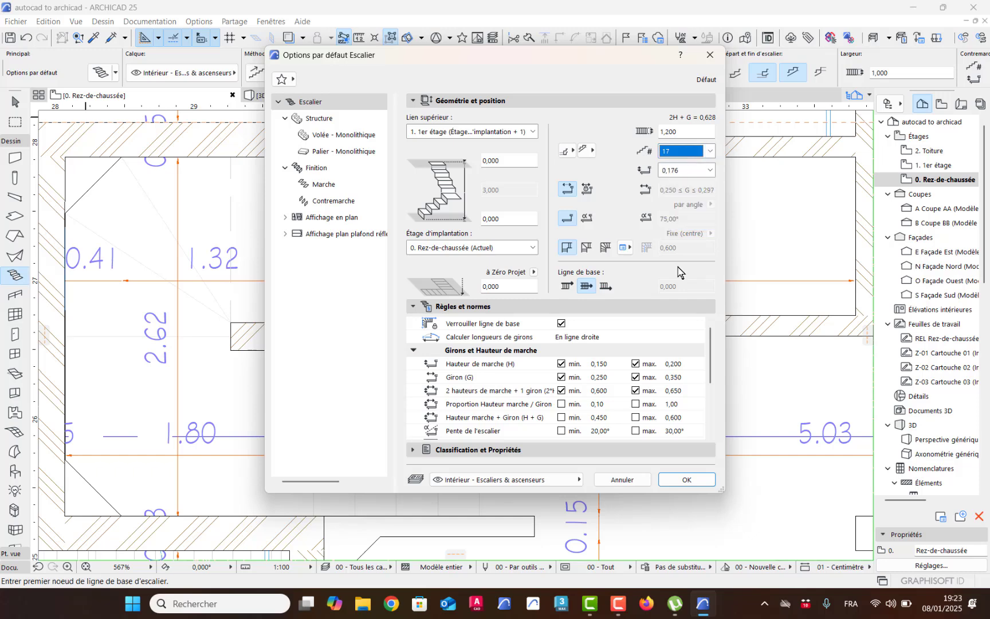
left_click(675, 481)
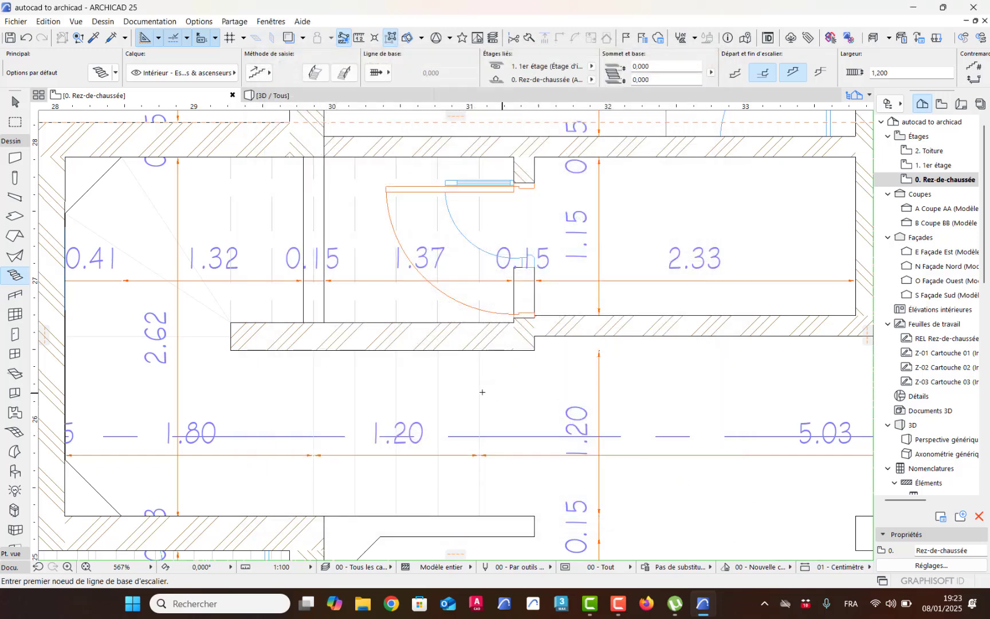
middle_click_drag(460, 392, 472, 361)
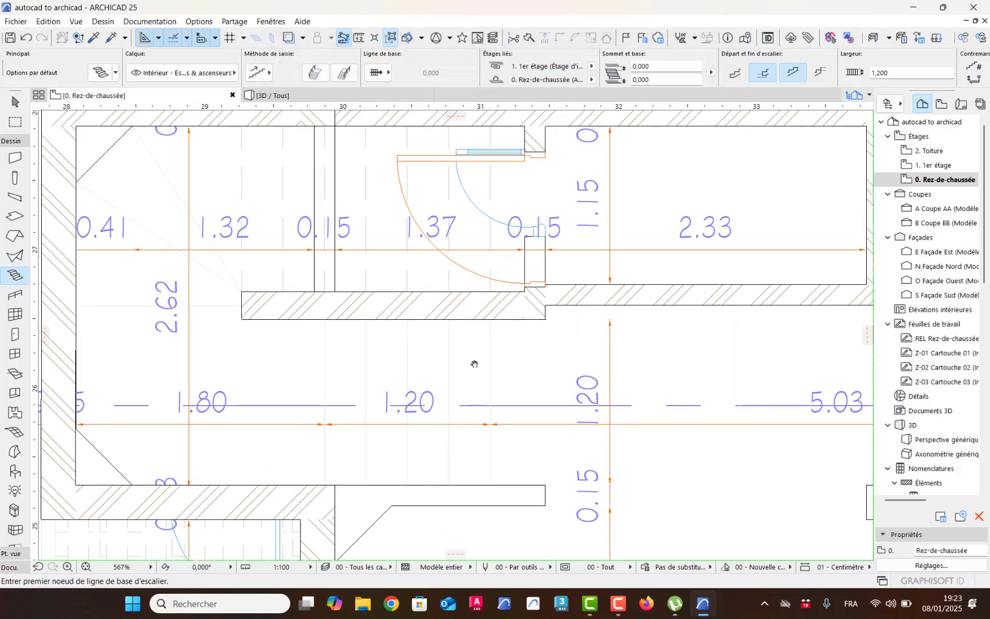
left_click(493, 320)
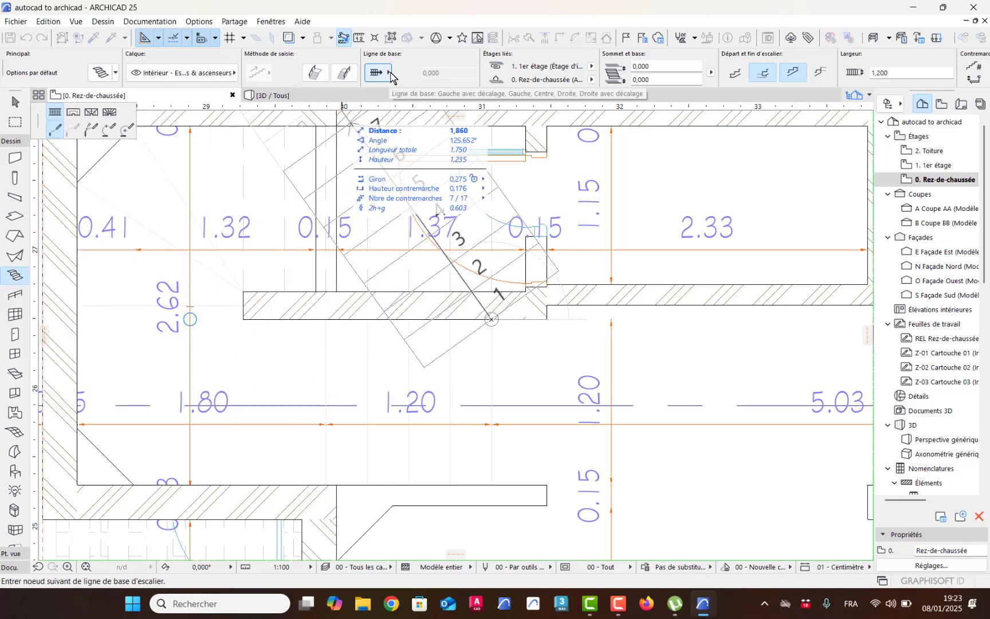
left_click(390, 73)
left_click(416, 69)
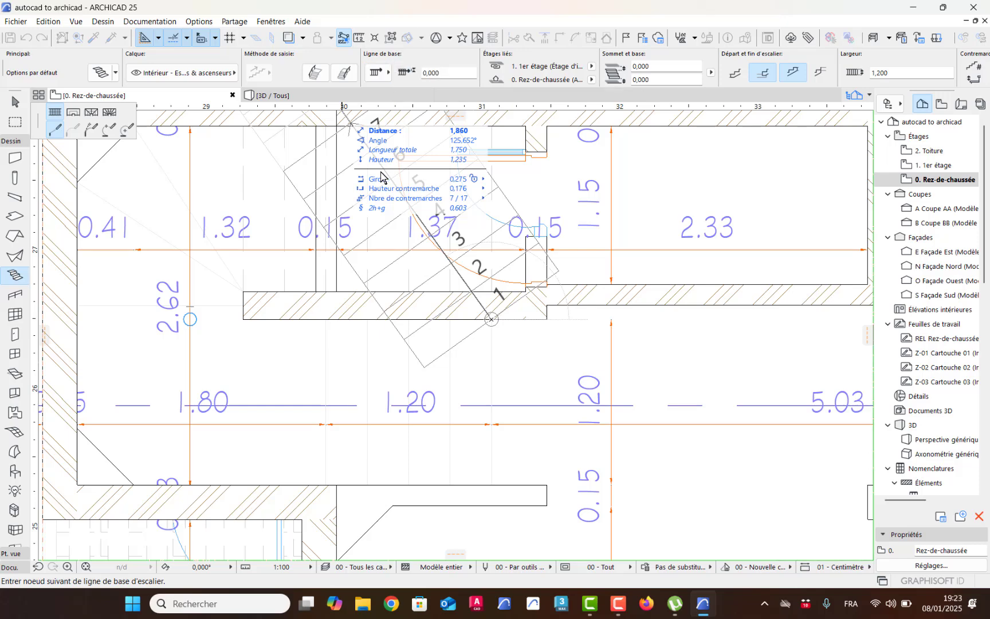
left_click(388, 73)
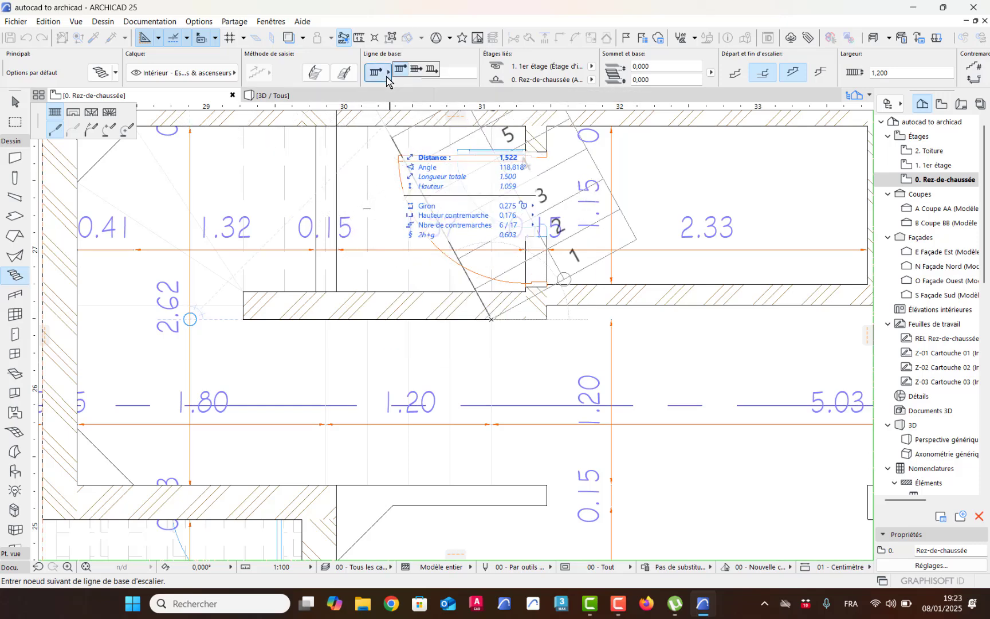
left_click(429, 71)
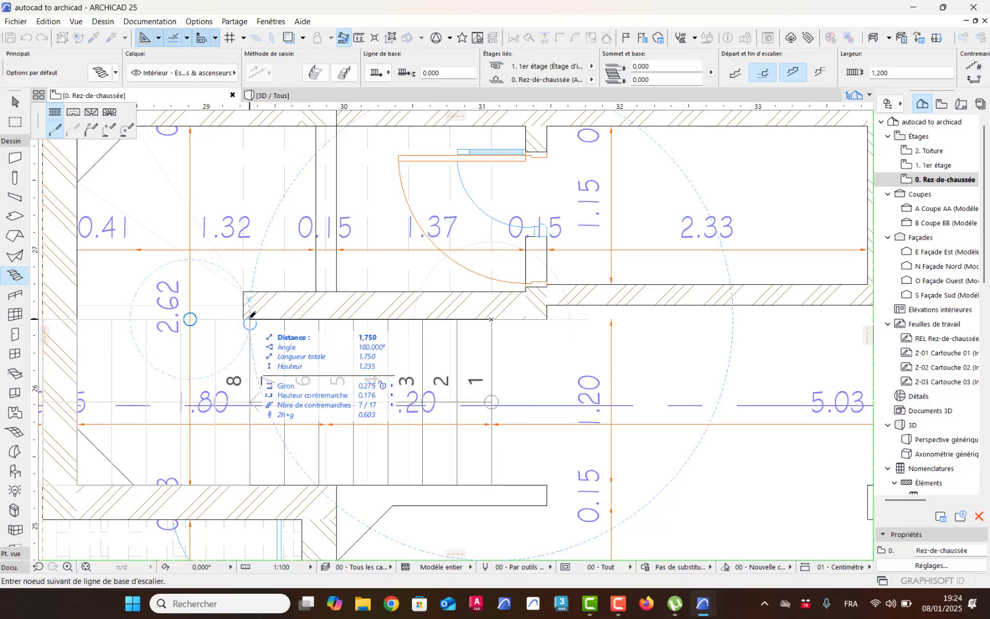
key("Escape")
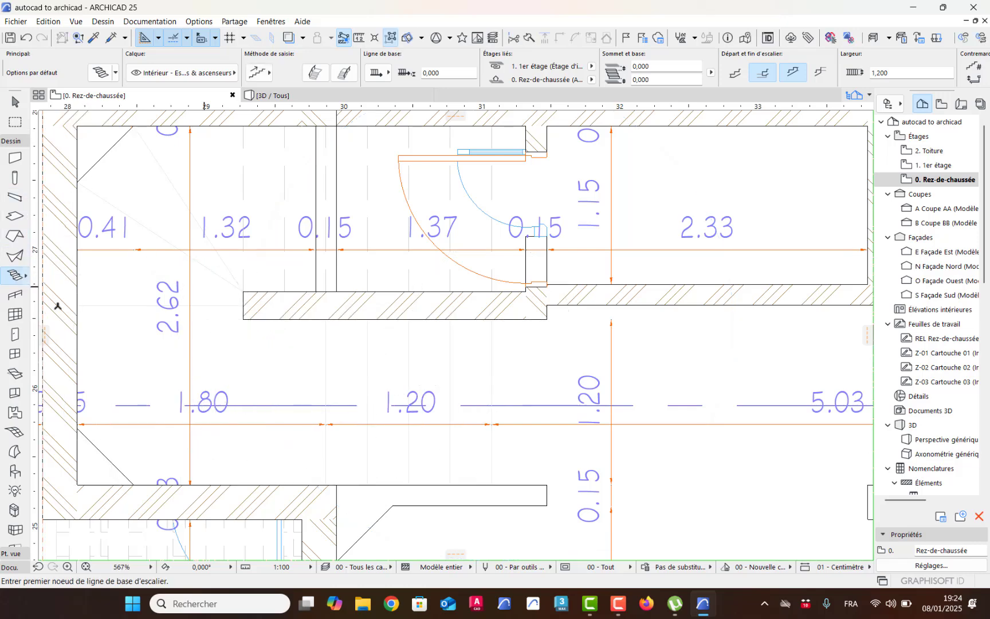
Start the stair at the first riser on the lower stairwell wall, with a left baseline, and run the flight about 3,00 to the stairwell corner
left_click(491, 485)
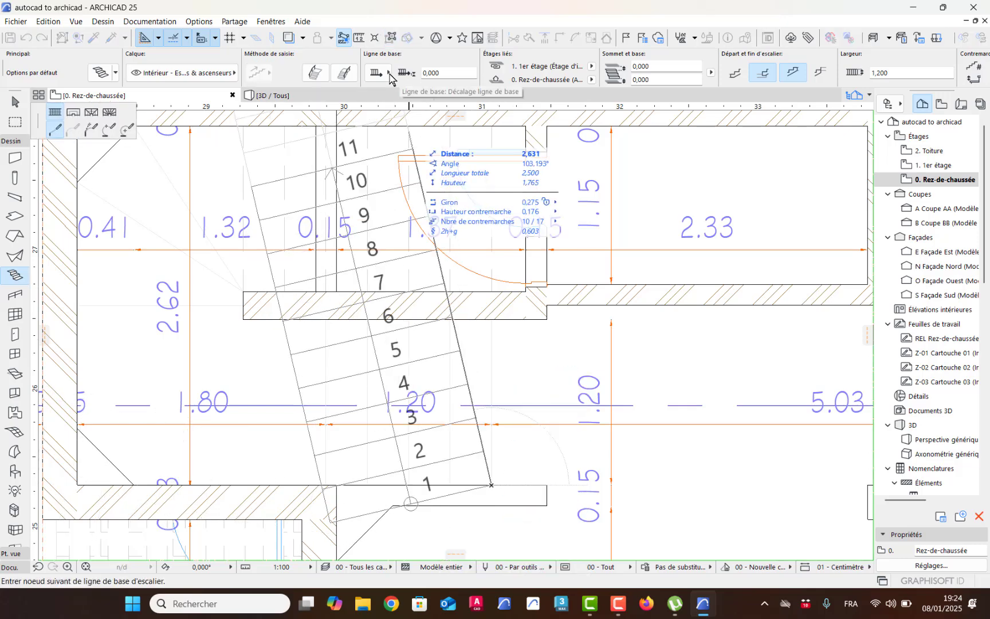
left_click(389, 75)
left_click(400, 71)
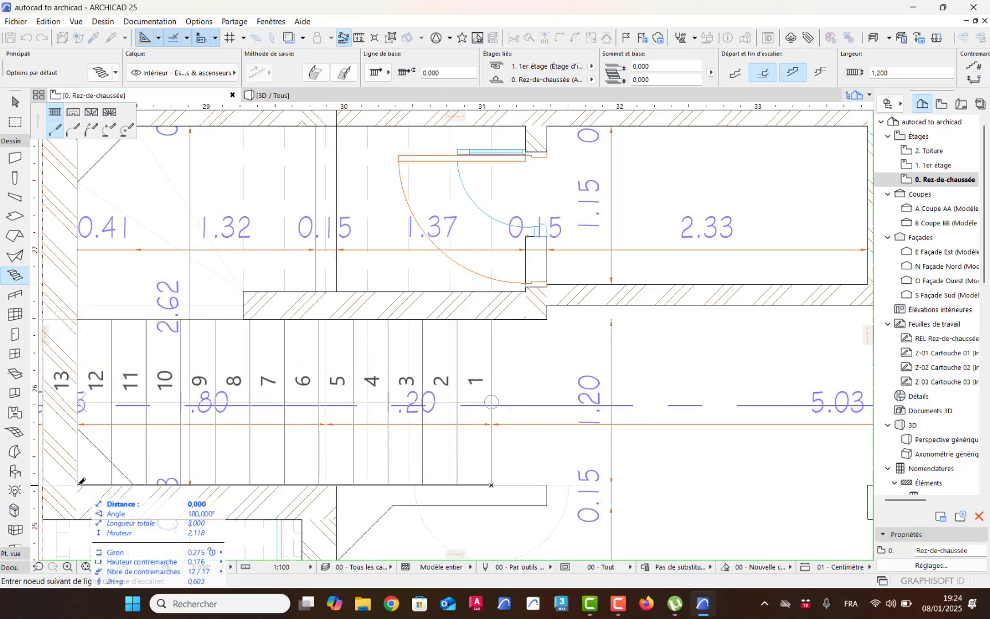
left_click(78, 485)
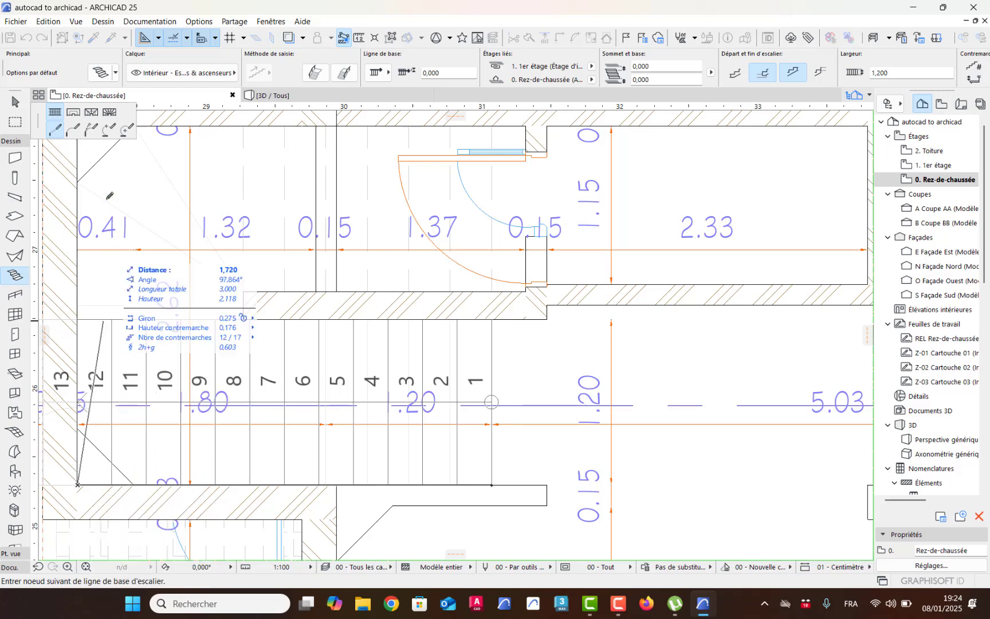
Continue the stair baseline with a landing segment halfway along the stairwell's end wall, and an equal-angle winder segment to the upper corner
left_click(71, 114)
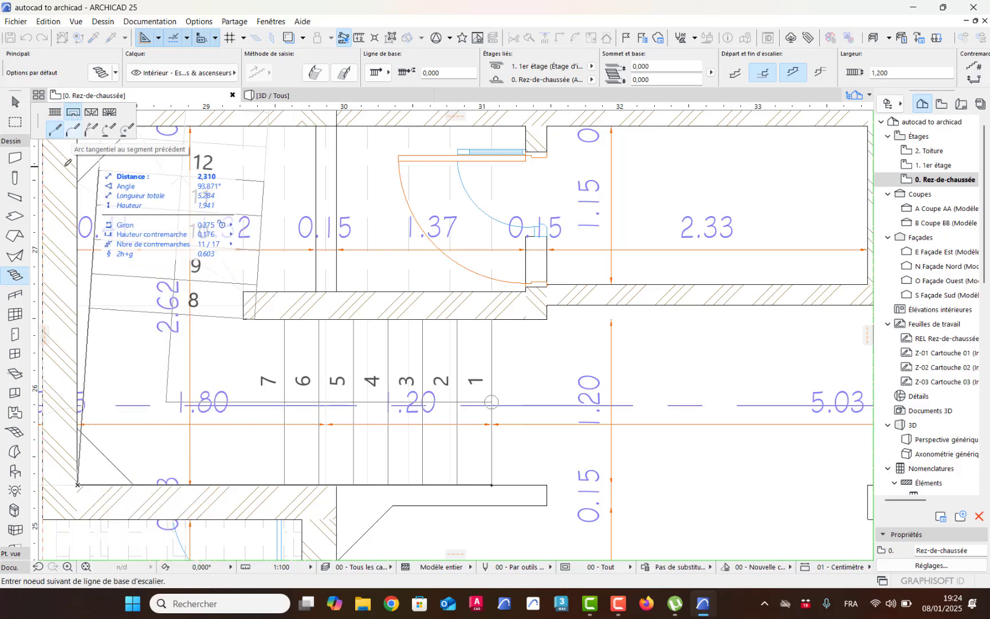
left_click(79, 303)
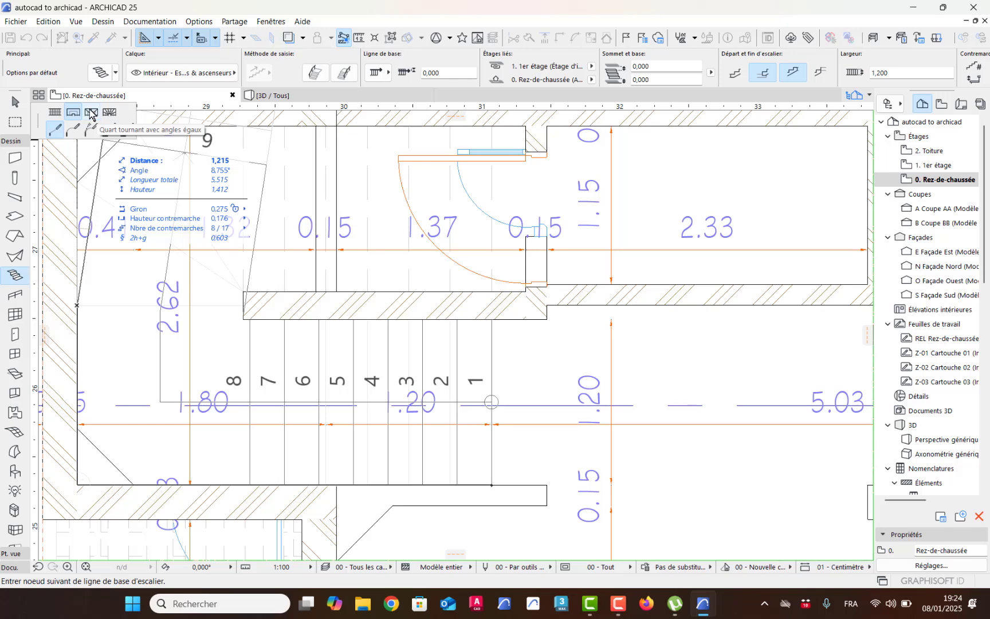
left_click(109, 113)
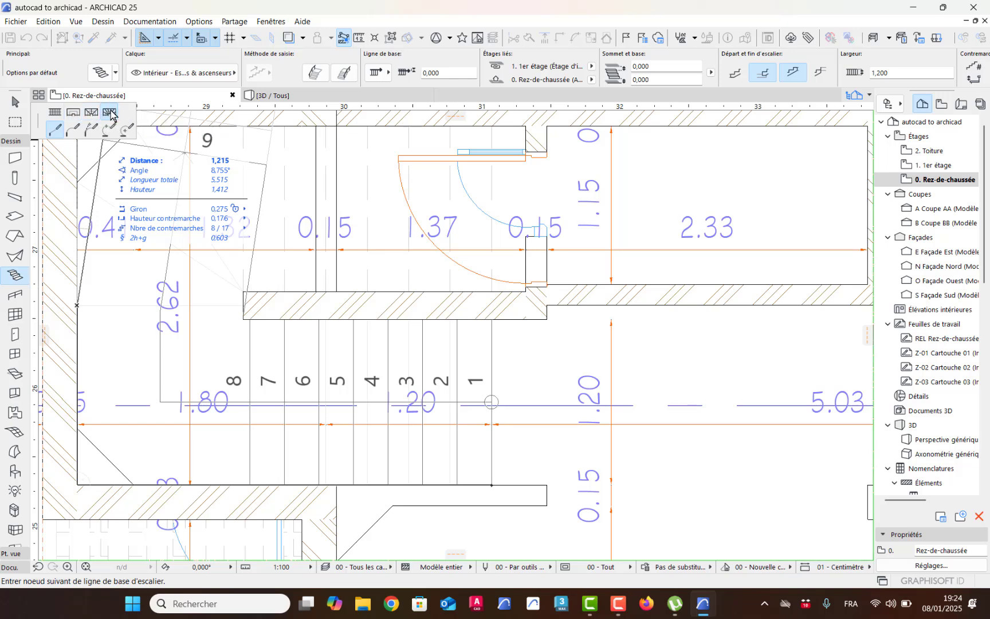
middle_click_drag(94, 136, 118, 241)
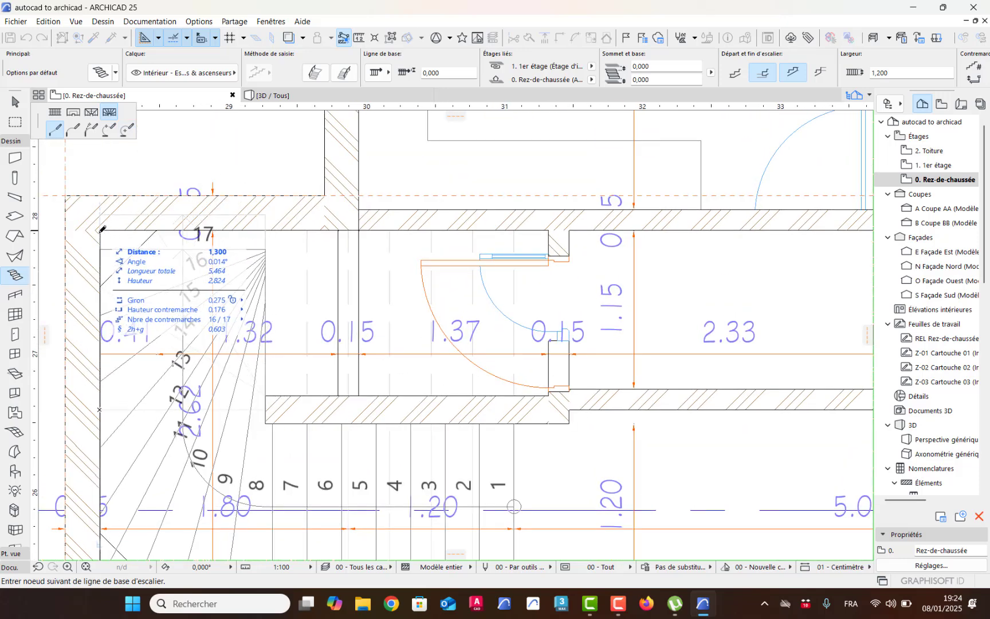
left_click(91, 113)
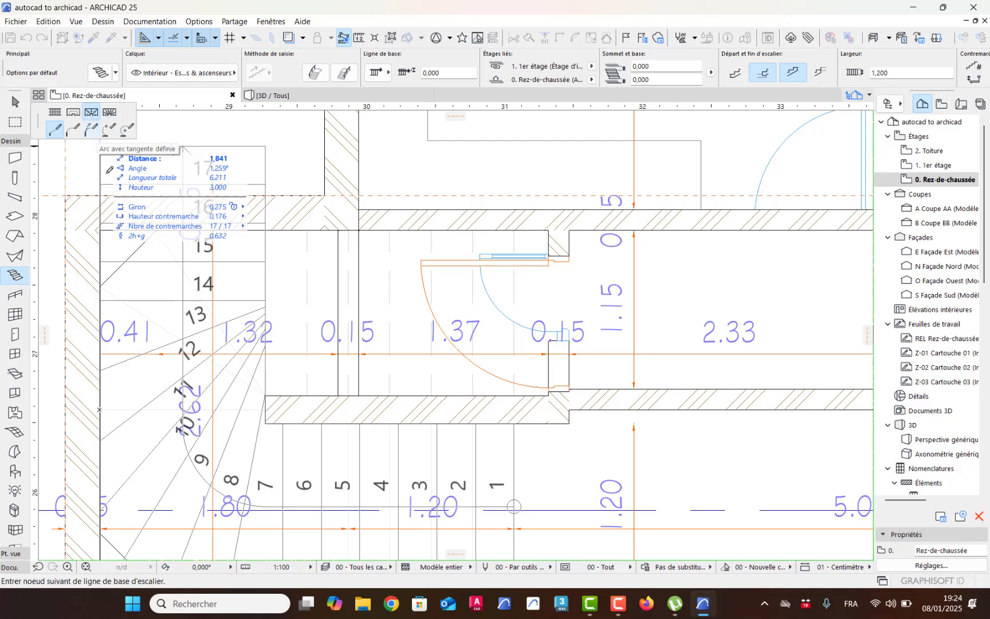
left_click(100, 230)
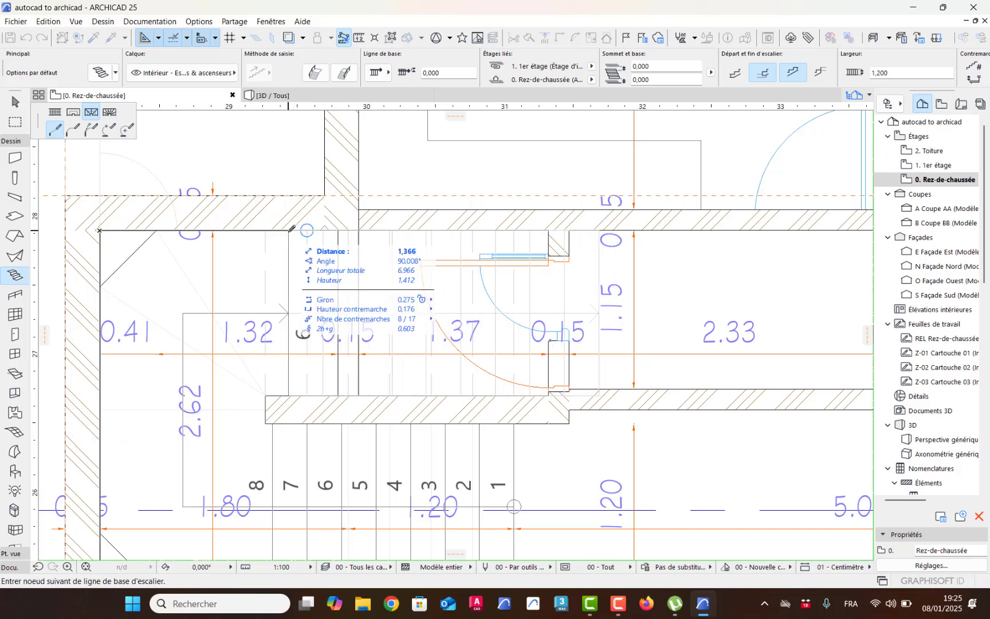
Finish the U-shaped staircase with a landing segment to the stairwell's upper wall corner and a return flight ending at the door jamb
left_click(74, 113)
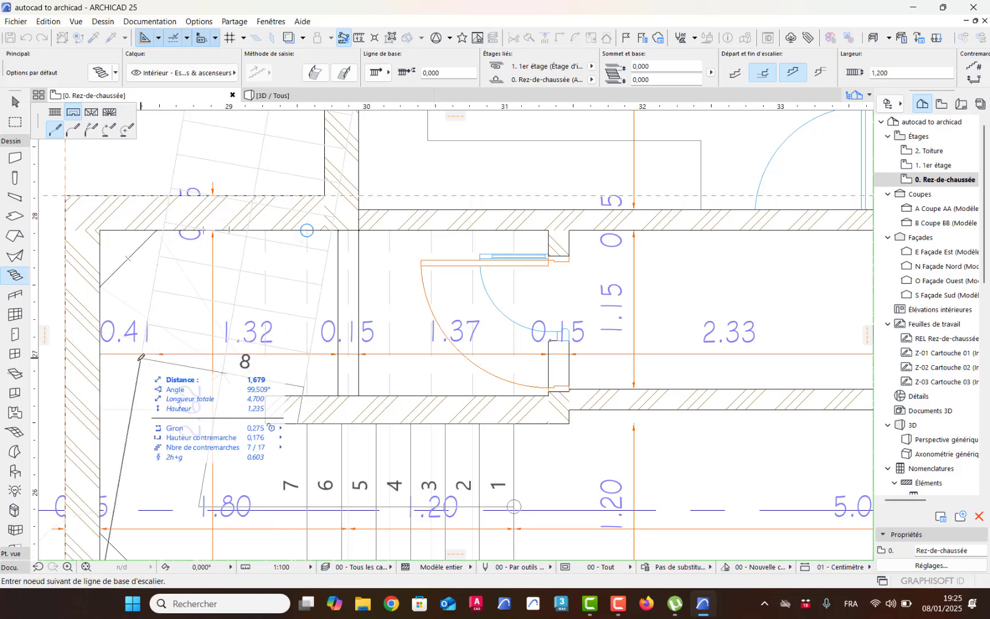
middle_click_drag(172, 344, 266, 262)
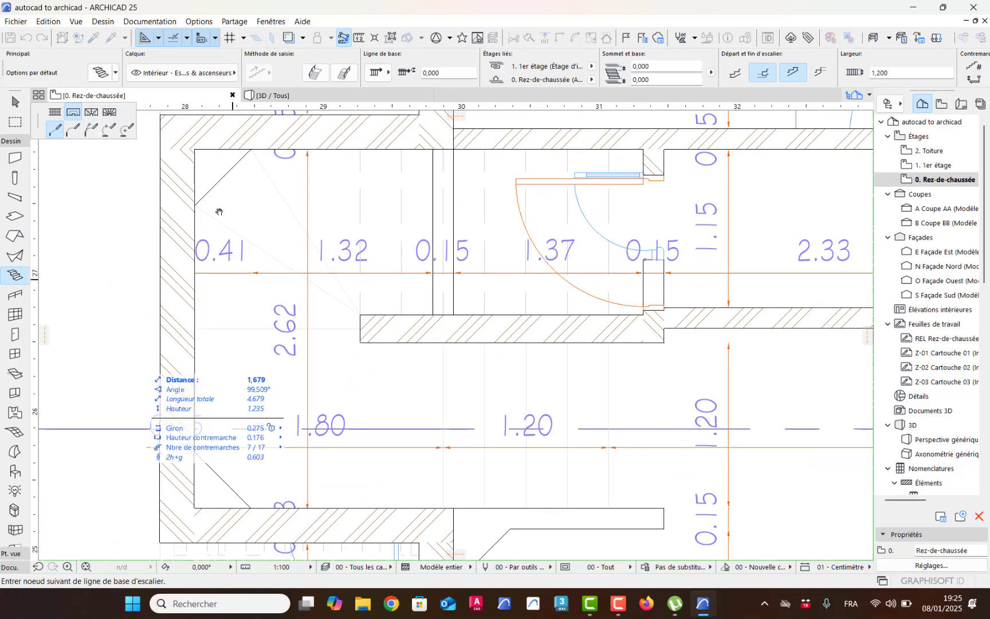
left_click(195, 150)
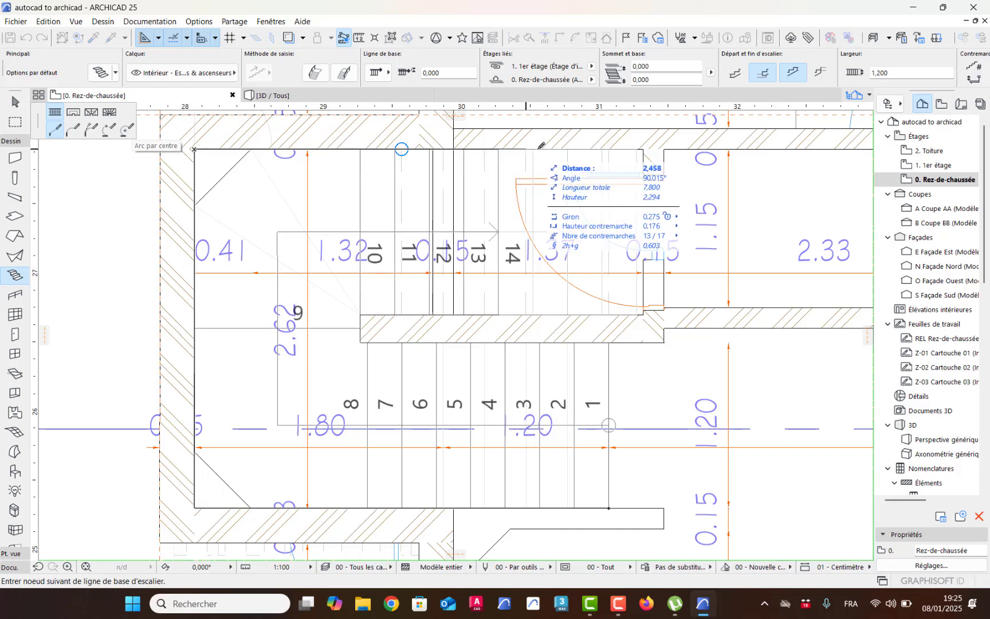
double_click(644, 147)
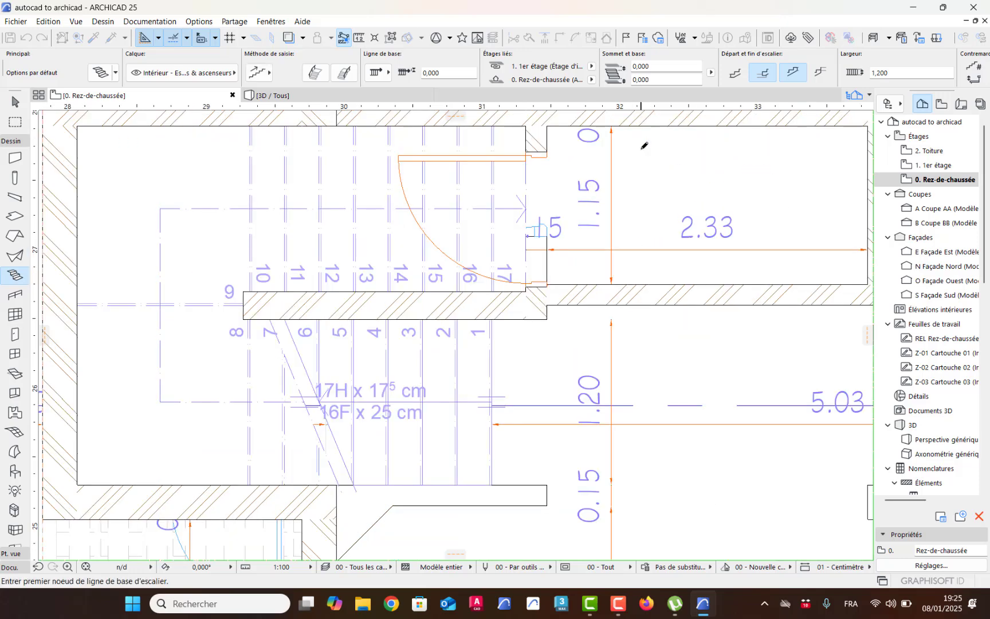
middle_click_drag(432, 258, 545, 277)
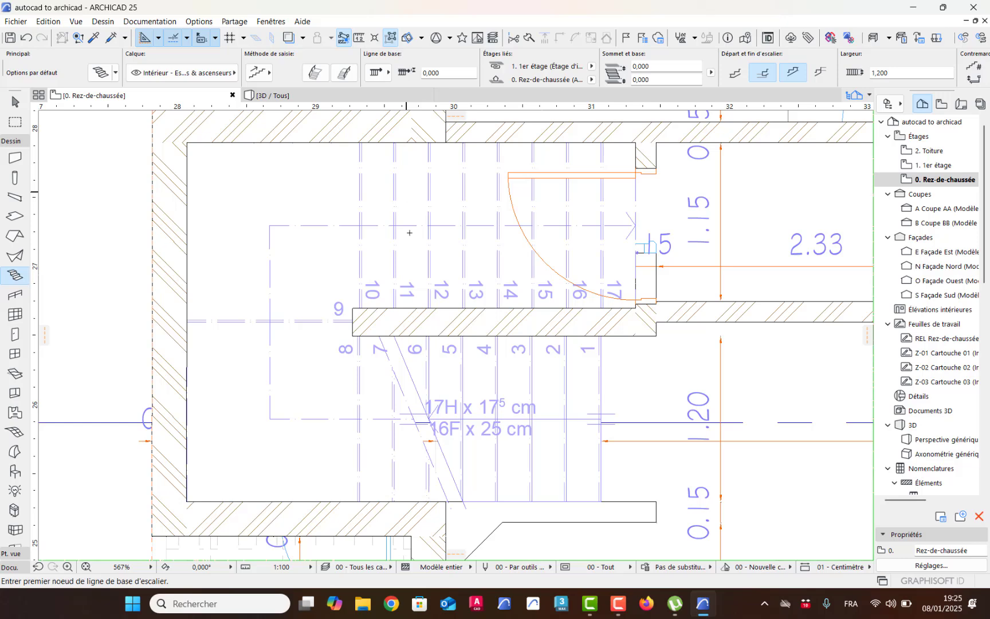
Inspect the new staircase in 3D where it meets the first-floor slab
key("F3")
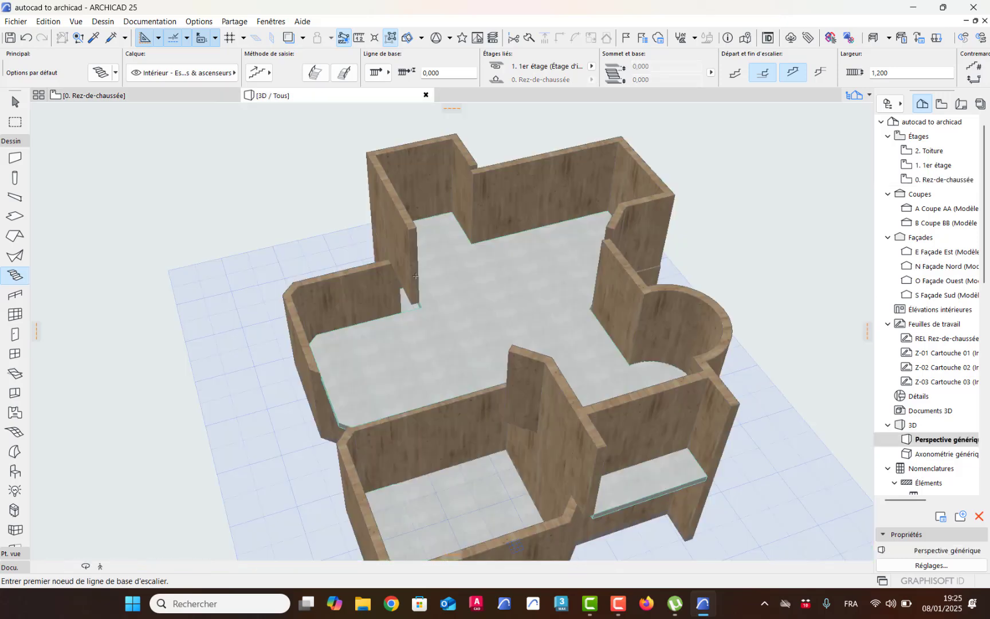
mouse_move(450, 265)
middle_mouse_down()
mouse_move(432, 271)
mouse_move(453, 252)
middle_mouse_up()
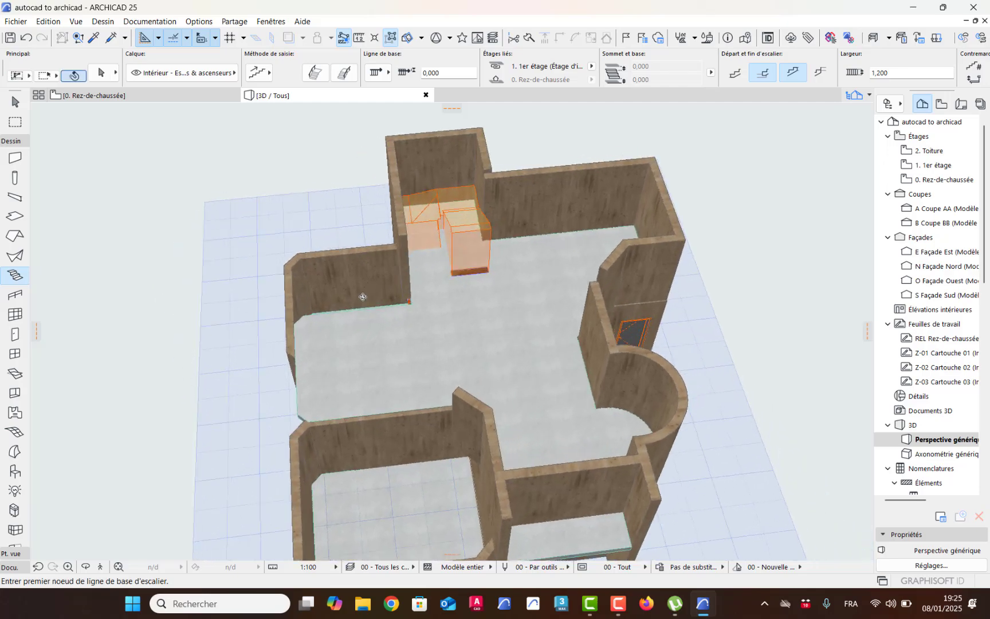
scroll(463, 244, "up", 5)
scroll(463, 245, "up", 5)
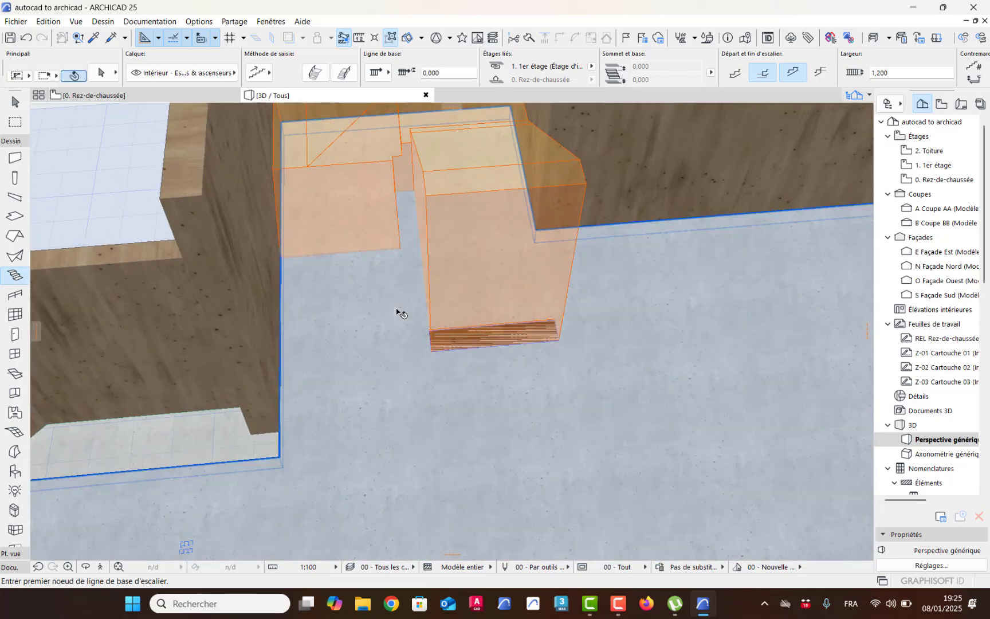
middle_click_drag(397, 312, 355, 291, "shift")
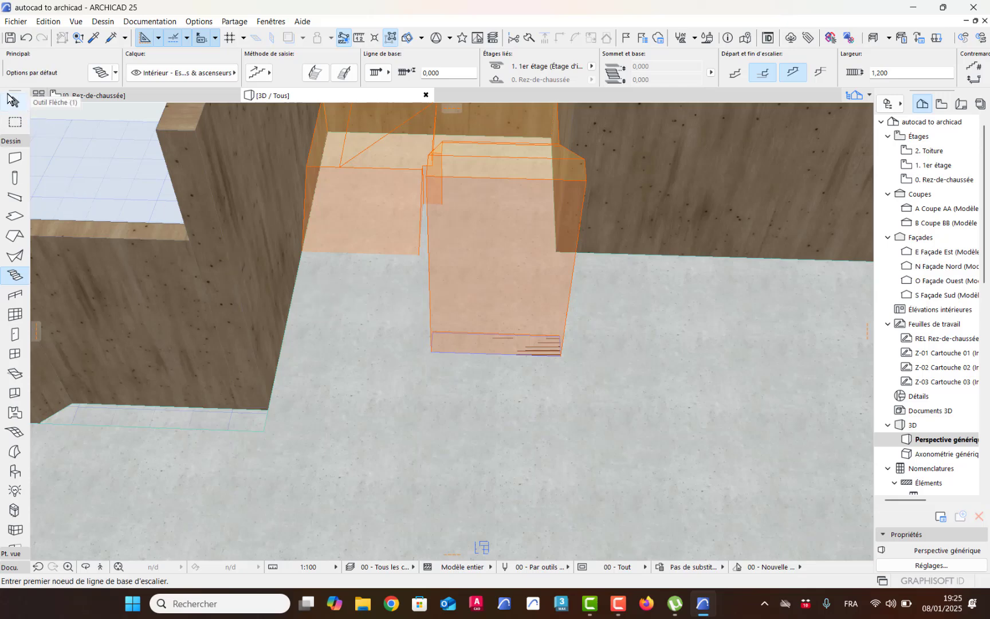
left_click(15, 101)
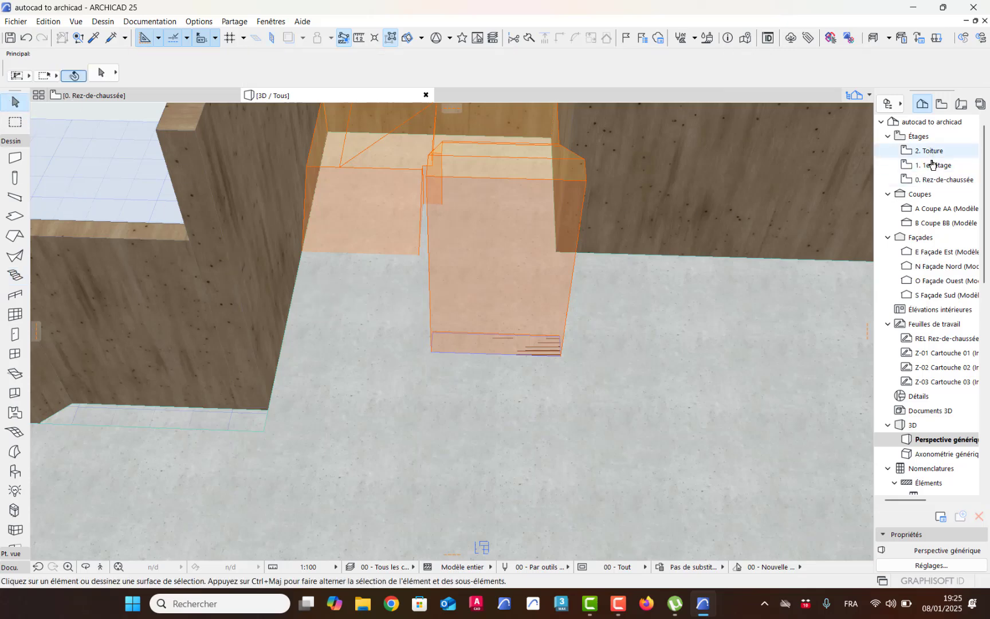
Open the 1er étage floor plan and select the concrete slab over the stairwell for editing with the Slab tool
key("F2")
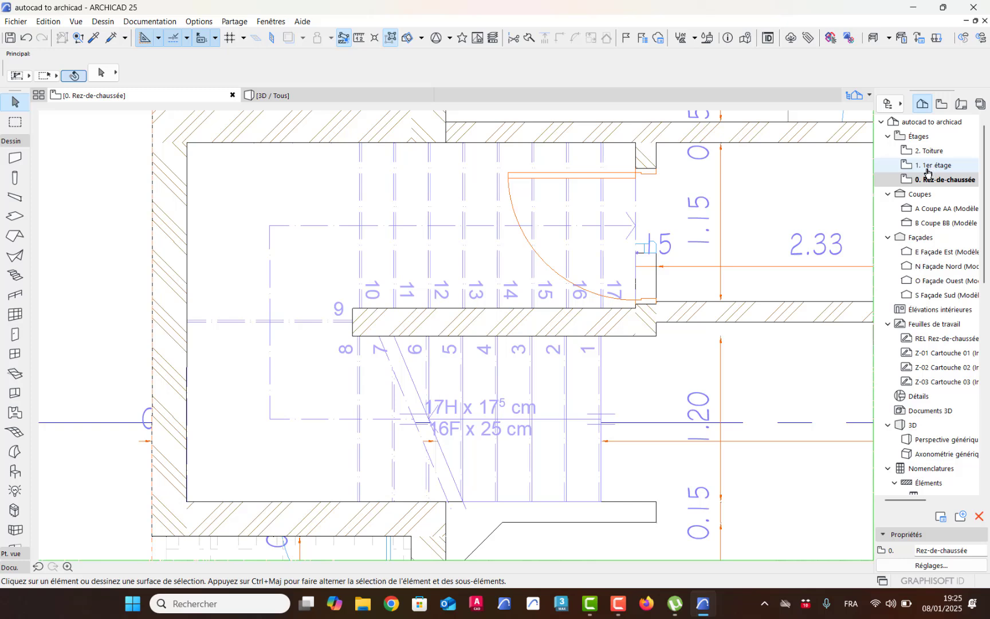
double_click(927, 171)
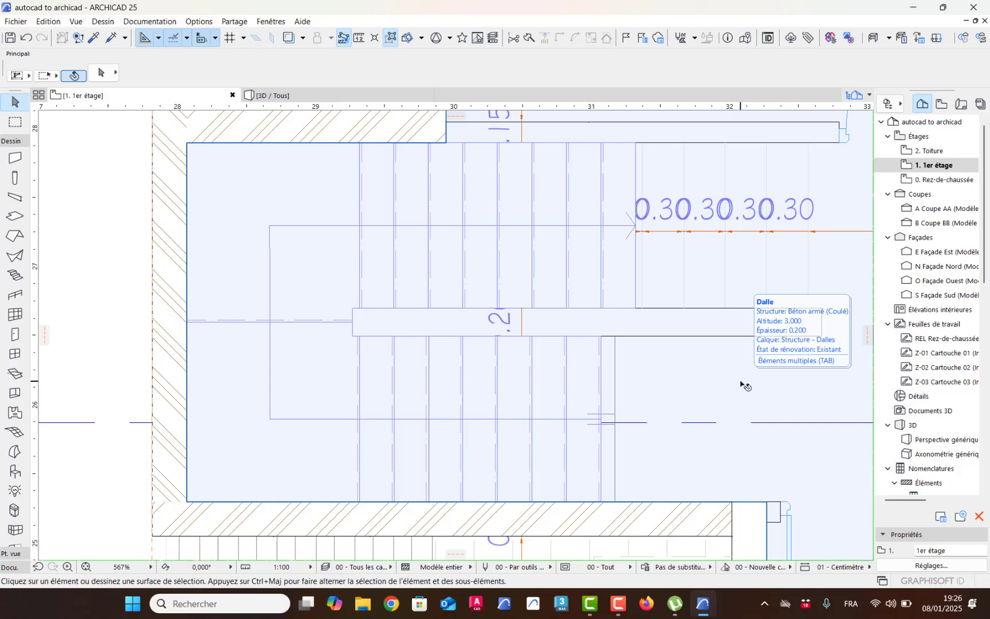
left_click(743, 385)
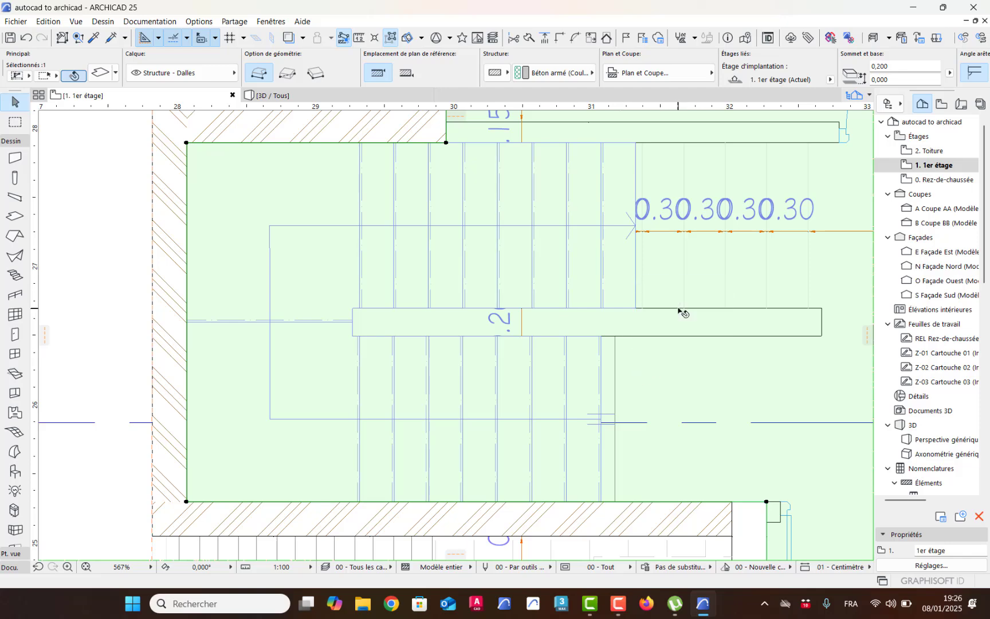
key("Escape")
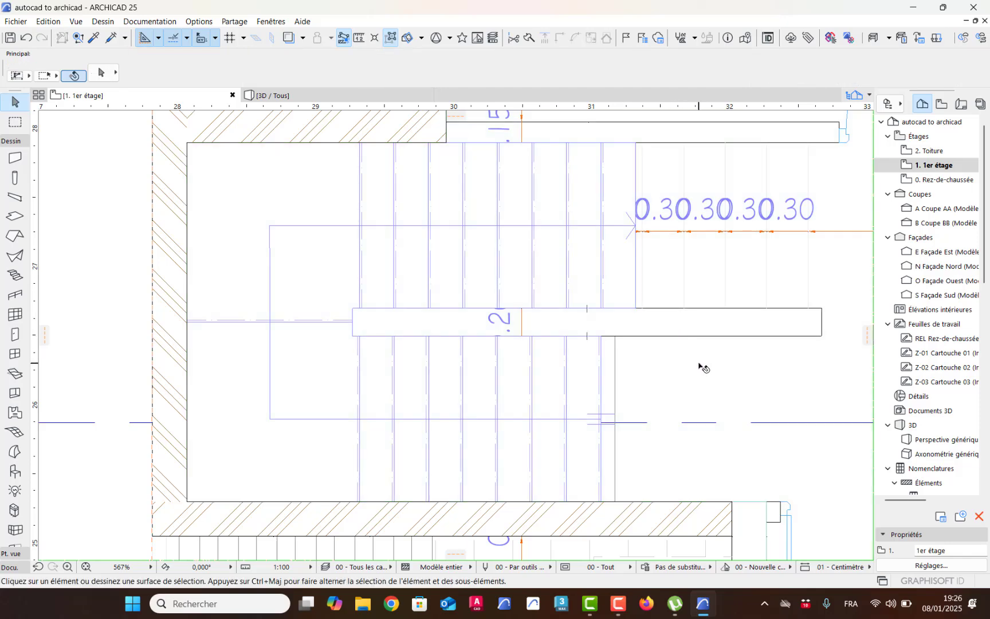
left_click(700, 367)
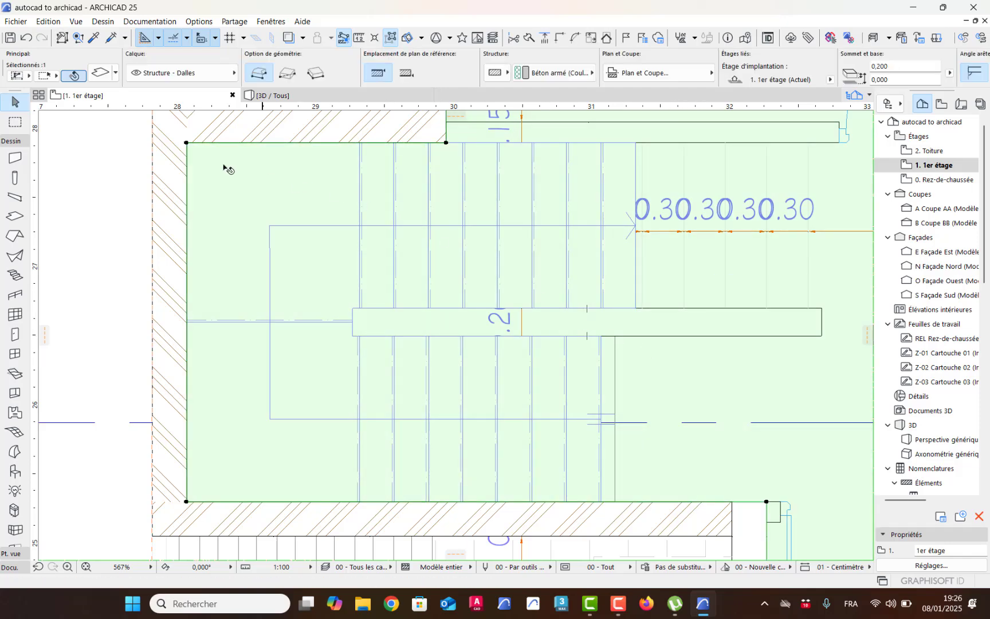
left_click(13, 217)
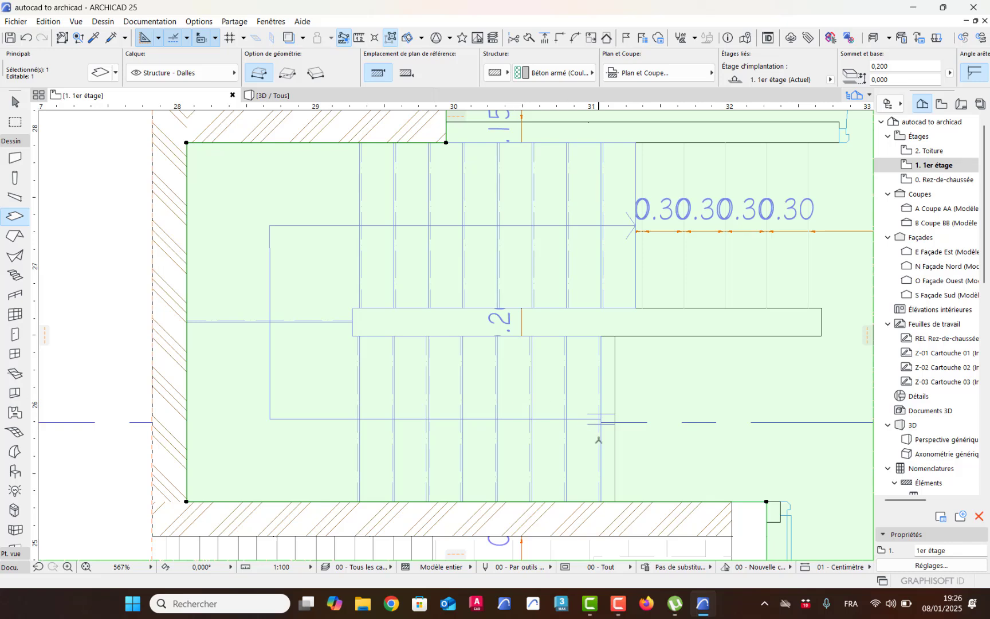
left_click(600, 501)
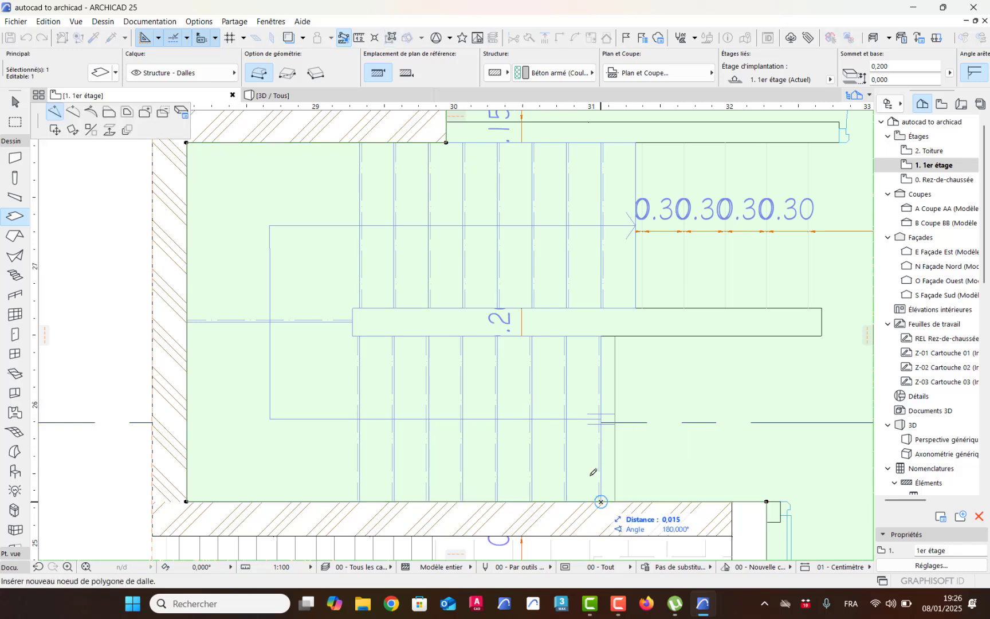
key("Escape")
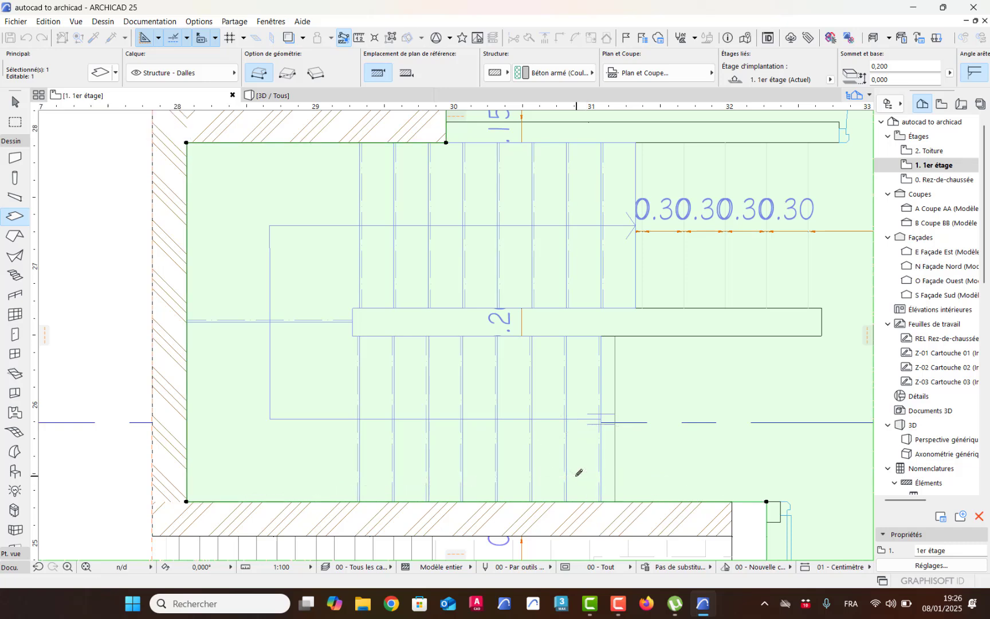
left_click(186, 142)
key("Escape")
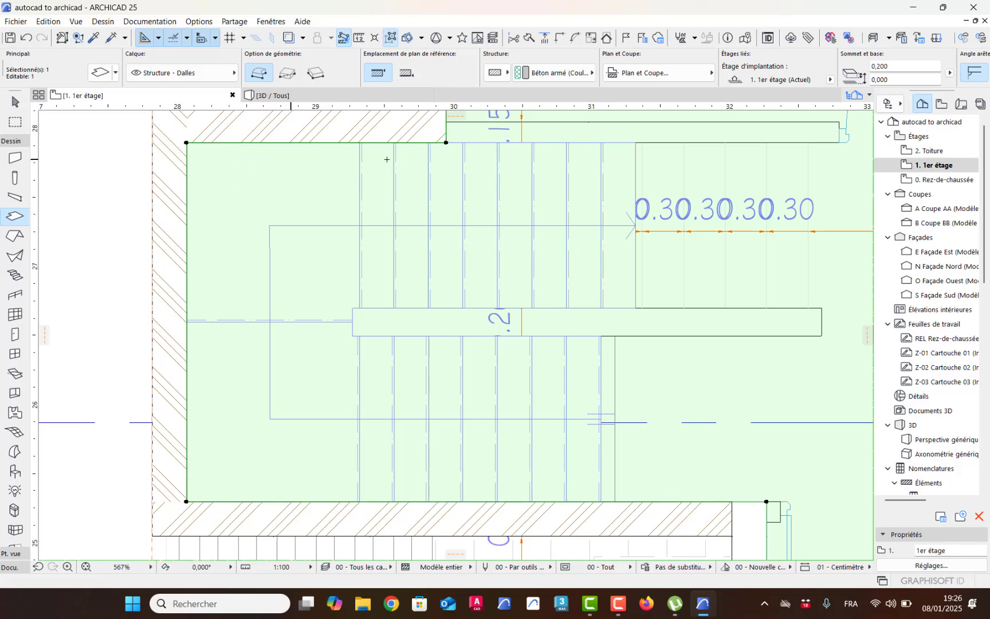
Cut a stairwell opening in the first-floor slab around both flights and the landing, keeping the slab strip above the central wall
left_click(636, 143)
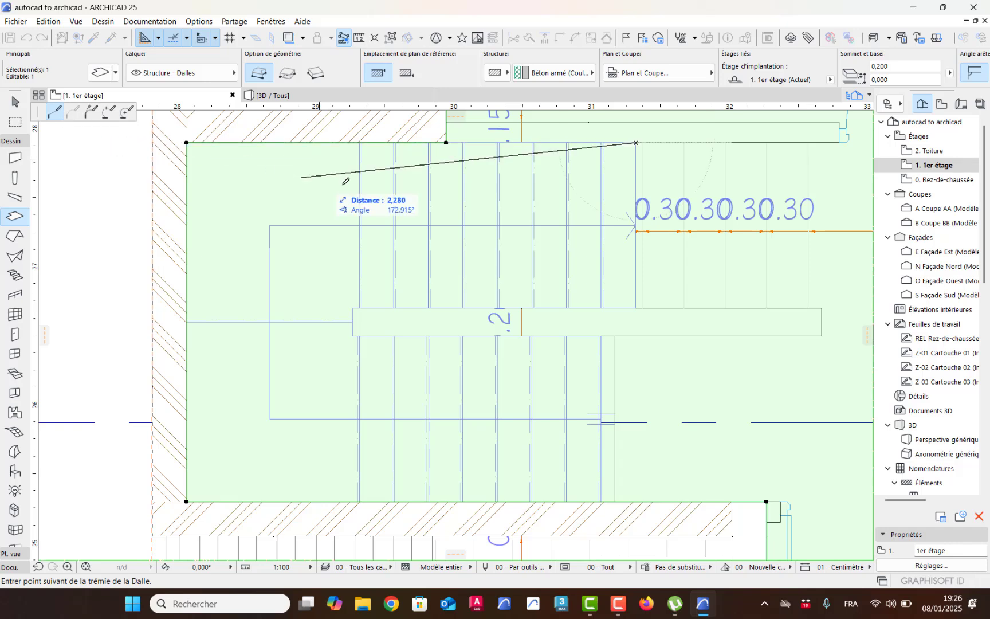
left_click(637, 306)
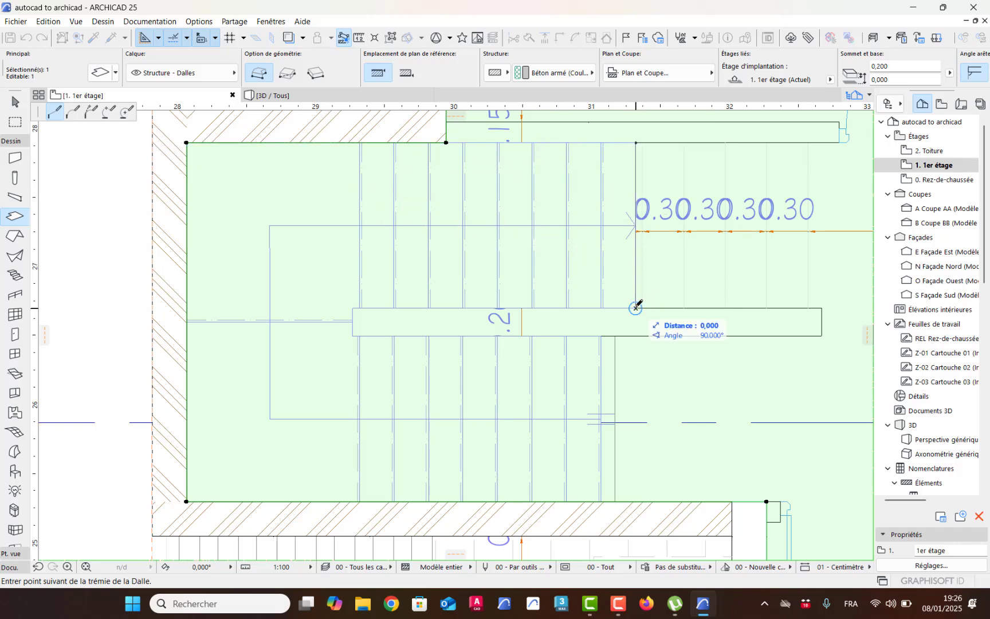
left_click(353, 307)
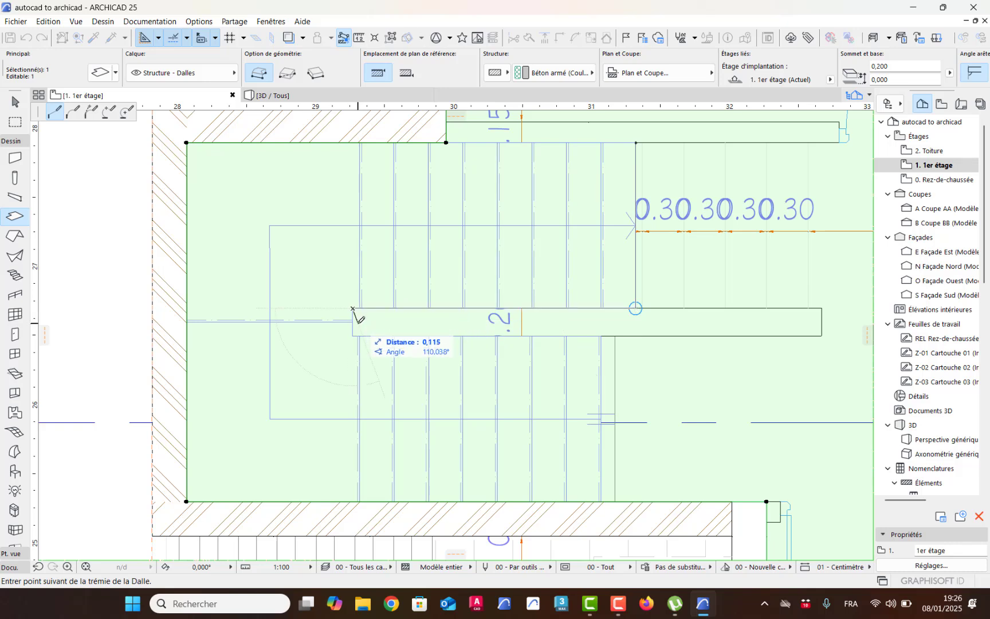
left_click(601, 336)
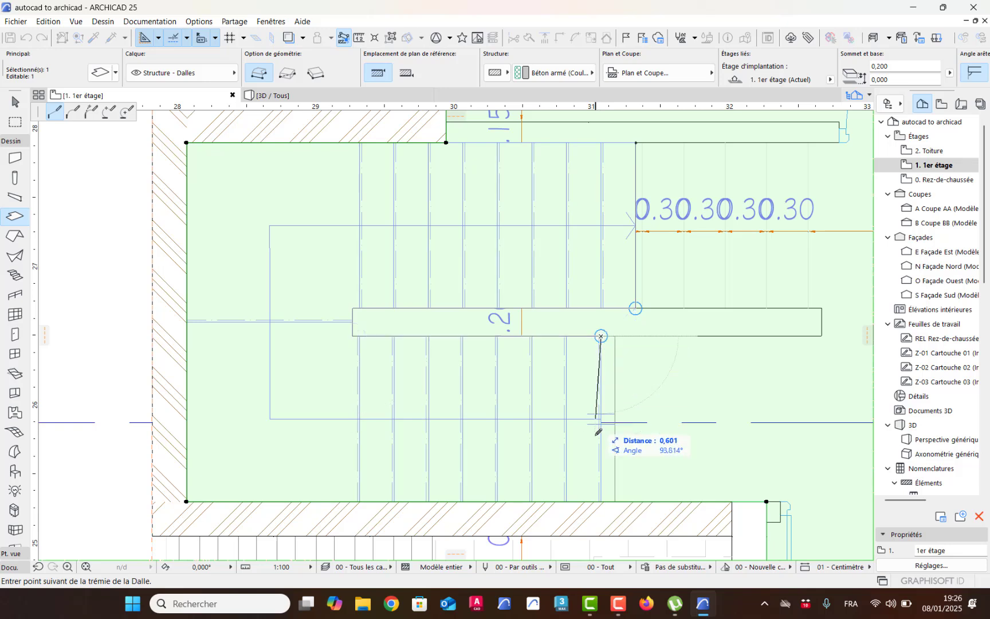
left_click(601, 501)
left_click(186, 501)
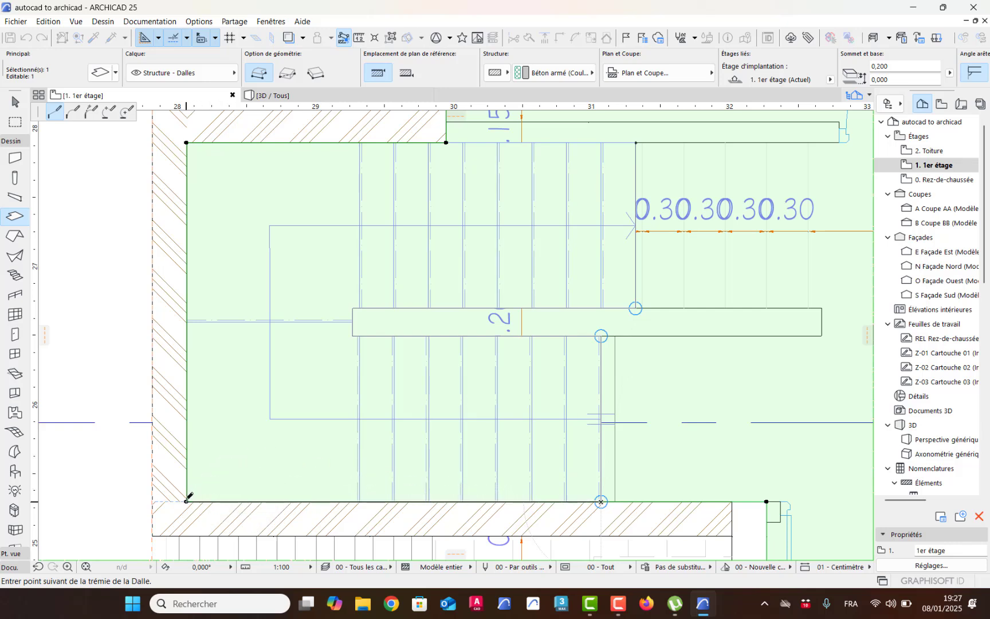
left_click(186, 142)
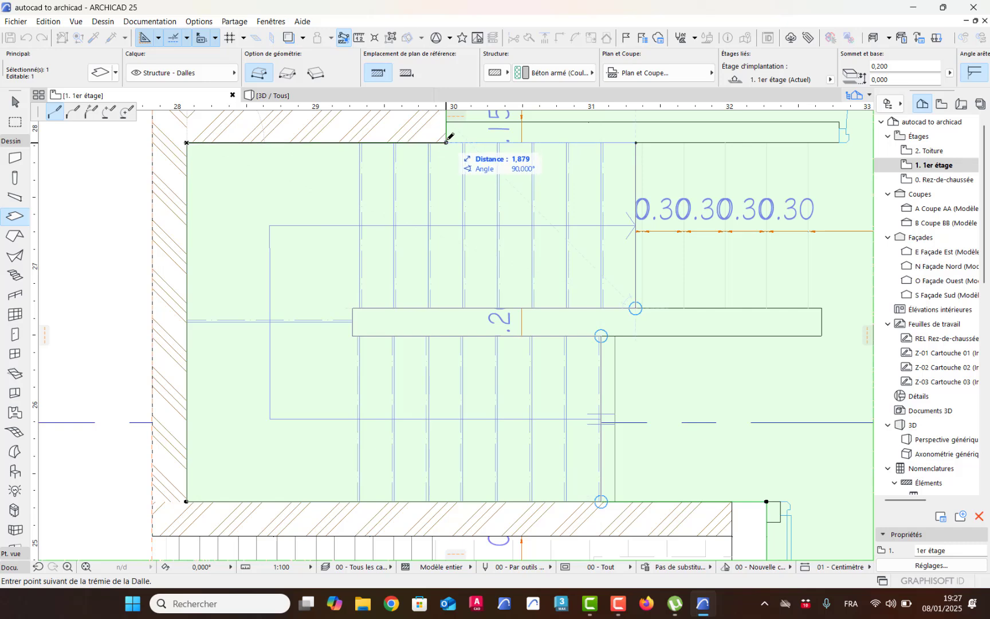
left_click(446, 142)
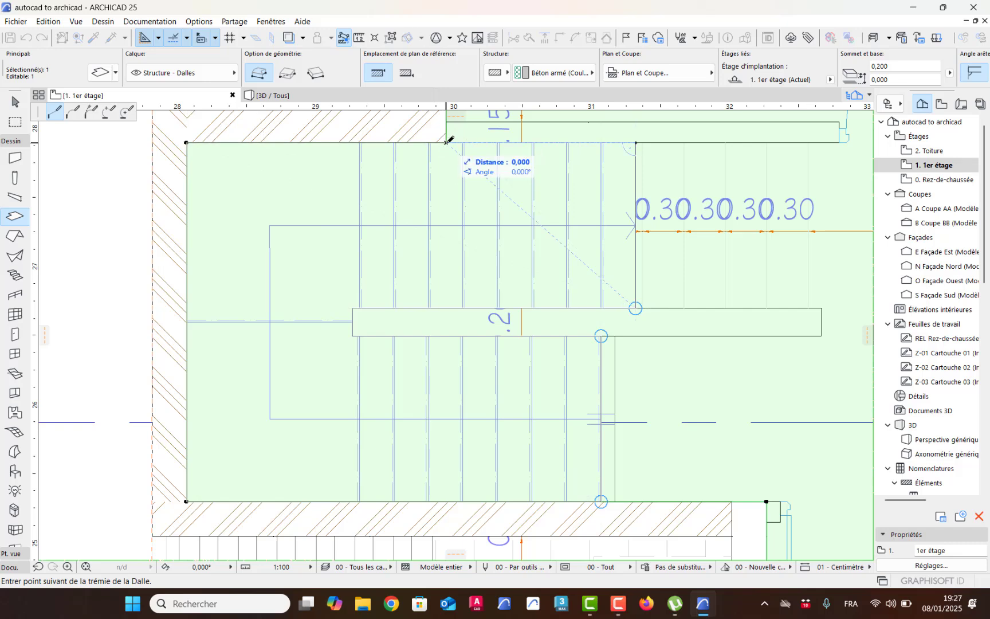
left_click(635, 142)
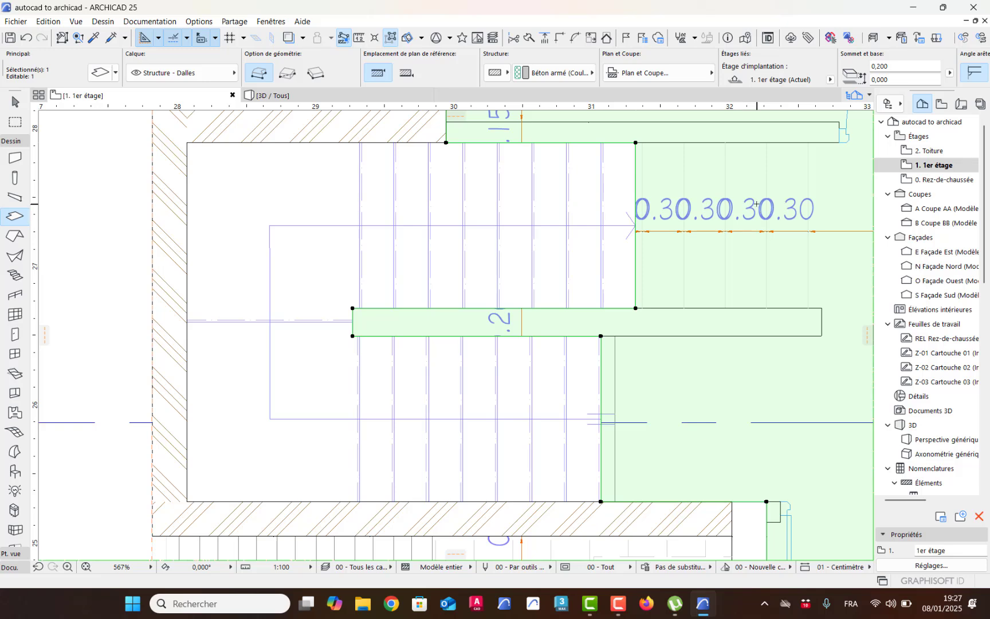
key("Escape")
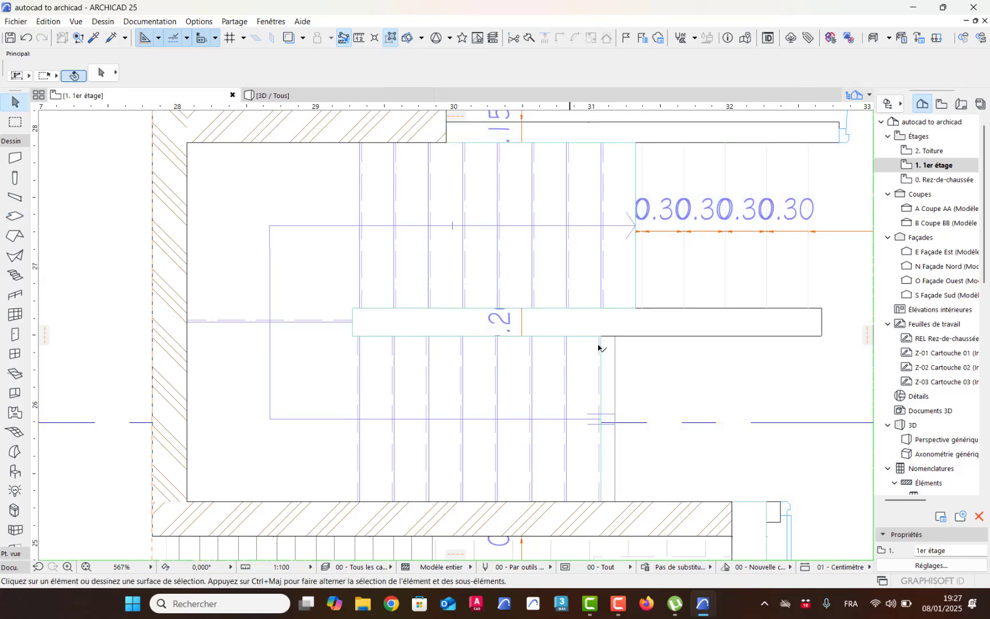
left_click(670, 386)
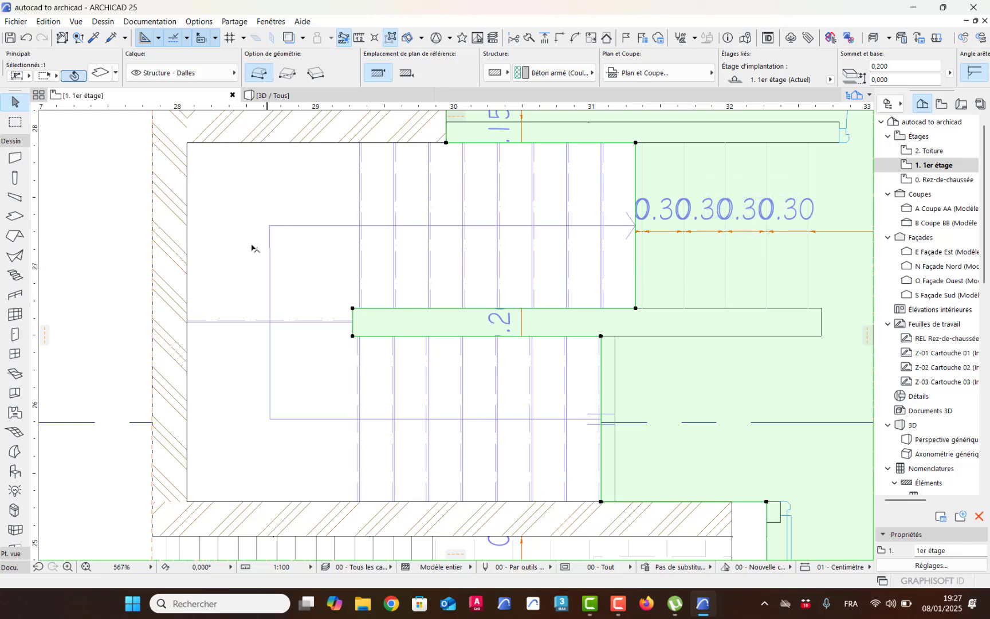
Examine the slab opening and the staircase's arrival at the first floor in 3D
key("F3")
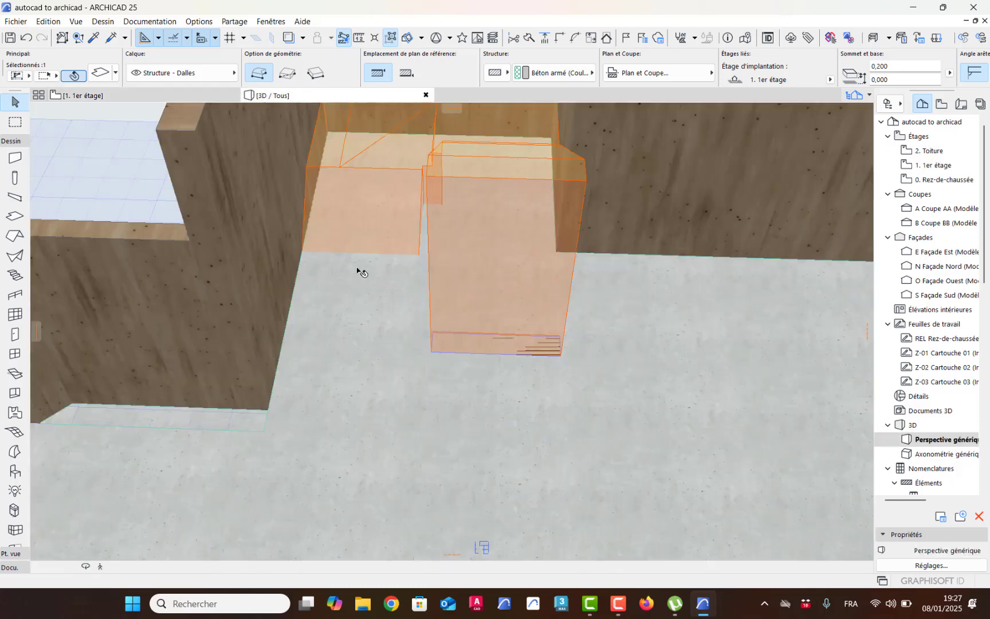
scroll(401, 297, "up", 2)
left_click_drag(403, 297, 587, 343)
scroll(587, 343, "up", 8)
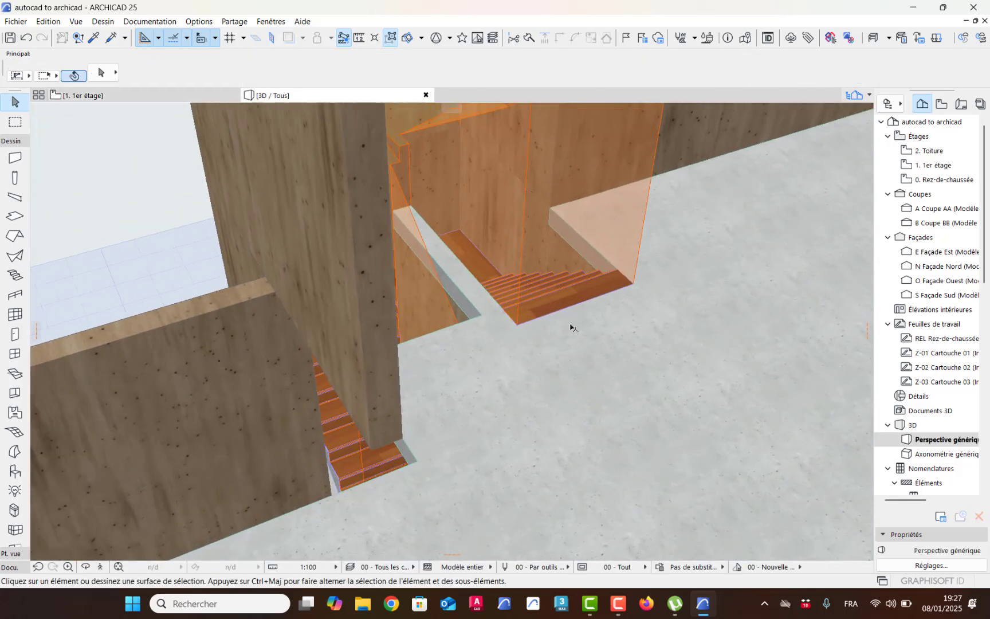
scroll(552, 326, "up", 6)
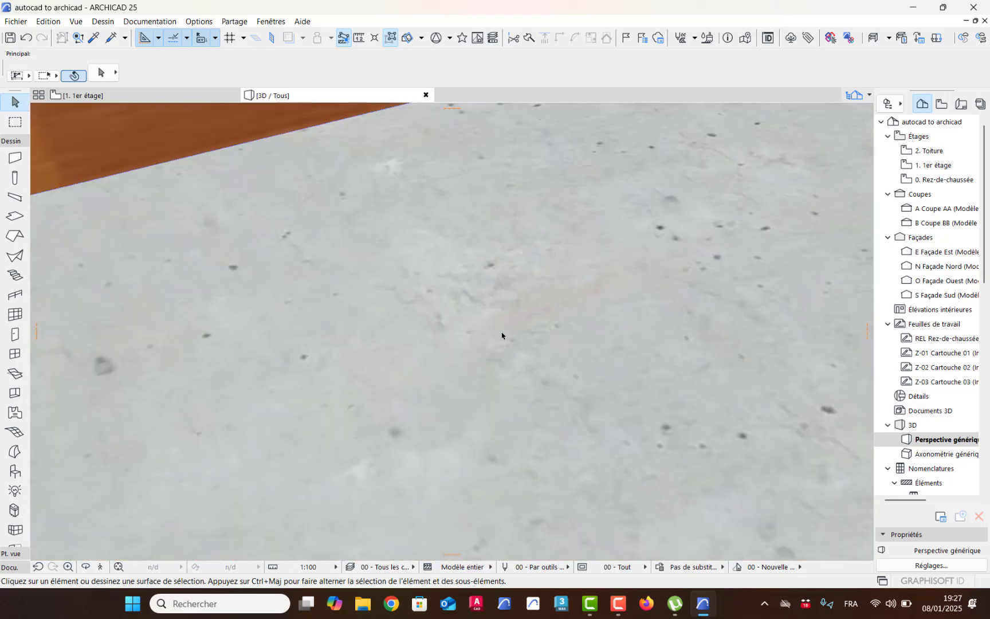
left_click_drag(502, 336, 987, 331)
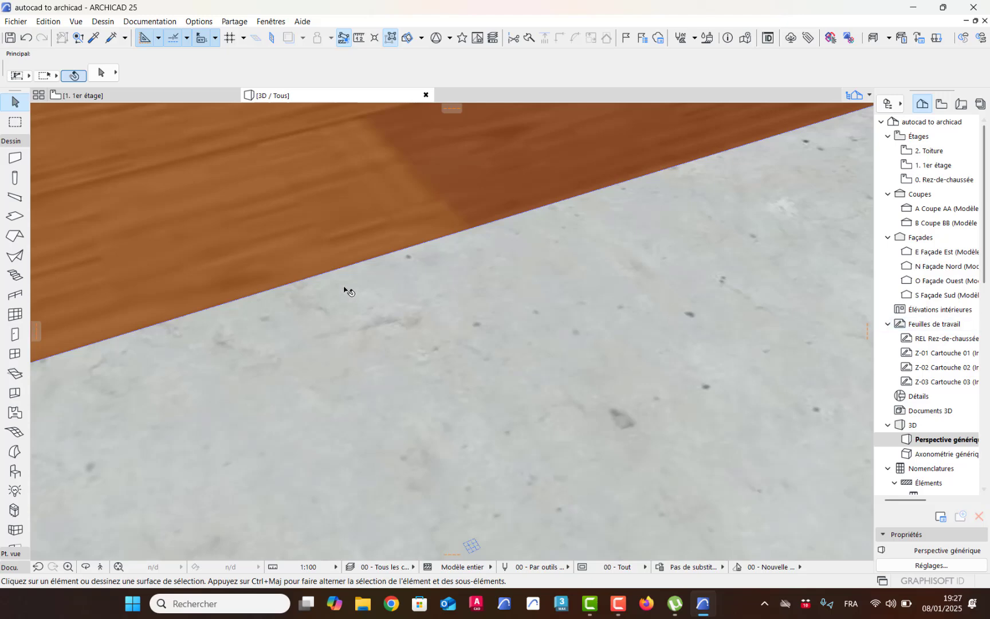
left_click_drag(347, 289, 585, 334)
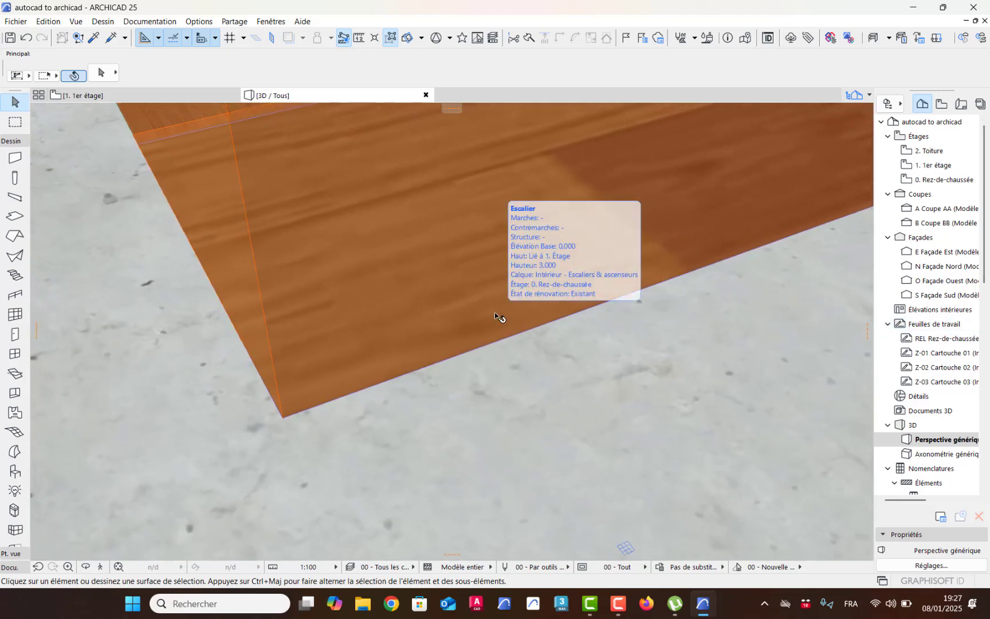
scroll(492, 315, "down", 2)
scroll(490, 312, "down", 6)
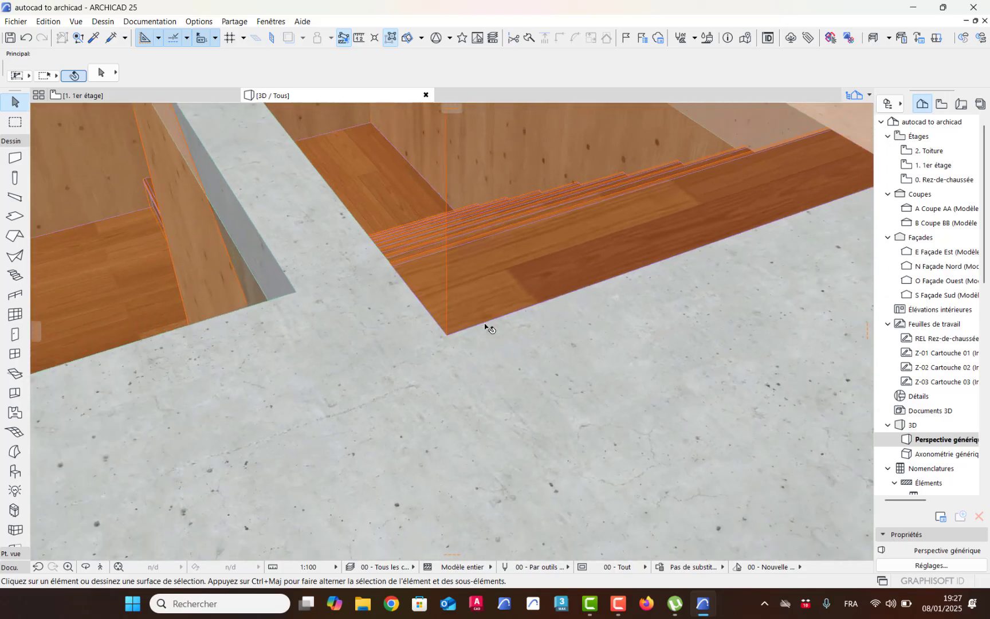
scroll(487, 328, "down", 3)
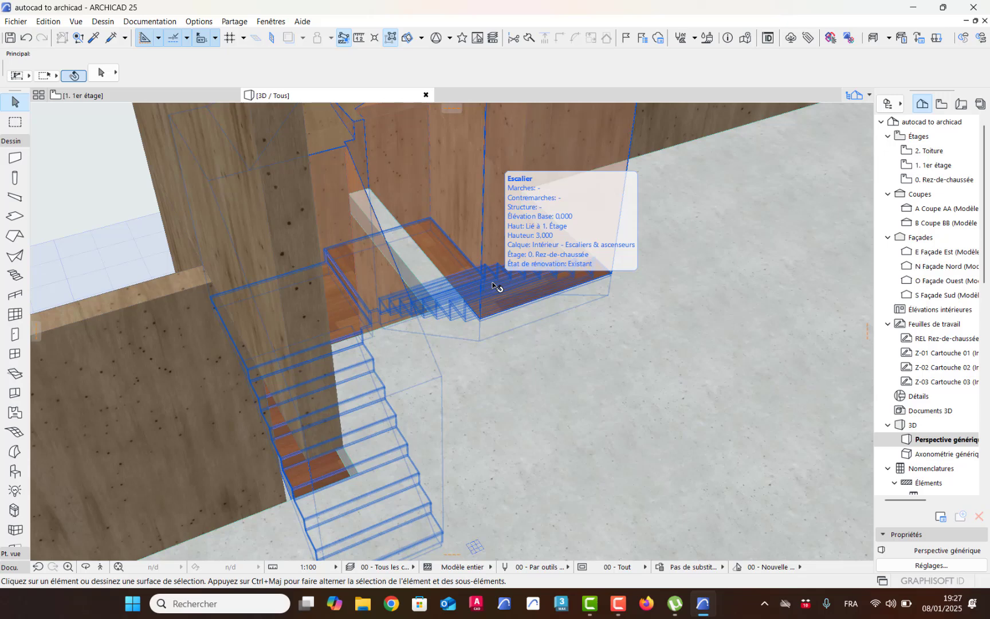
left_click(494, 286)
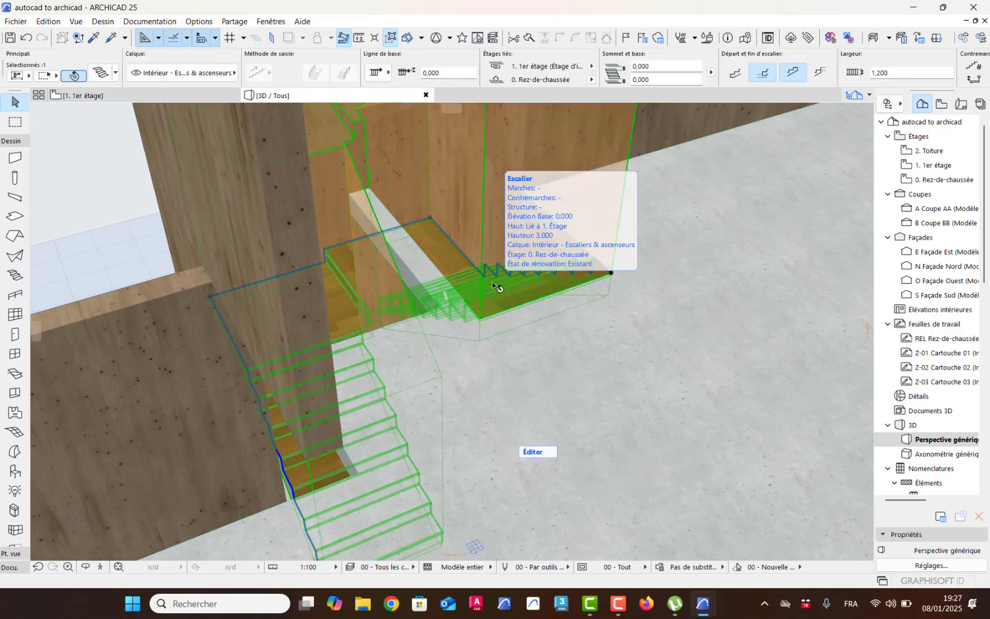
key("Delete")
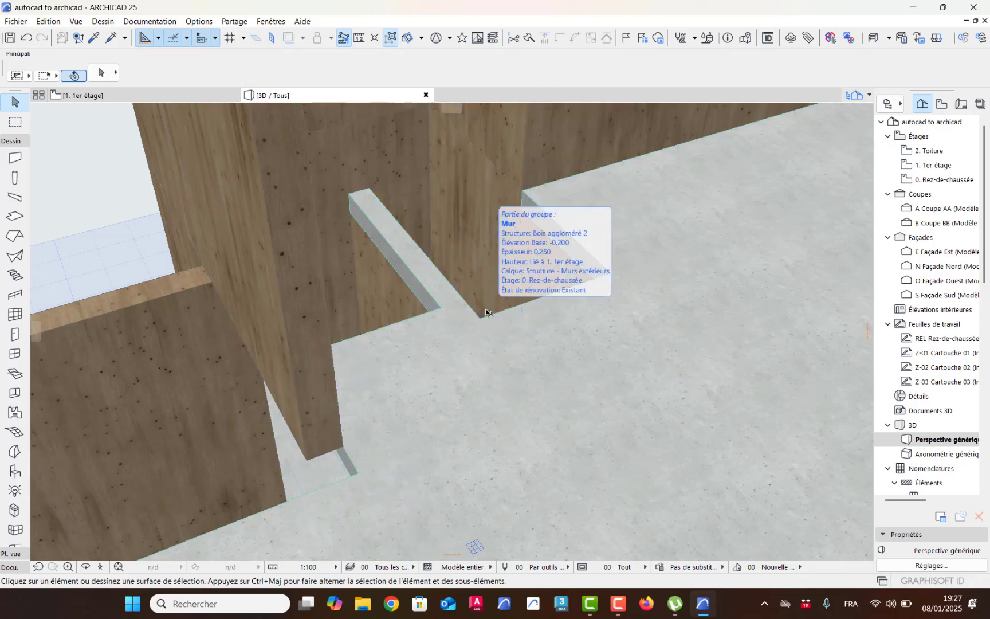
key("ctrl+z")
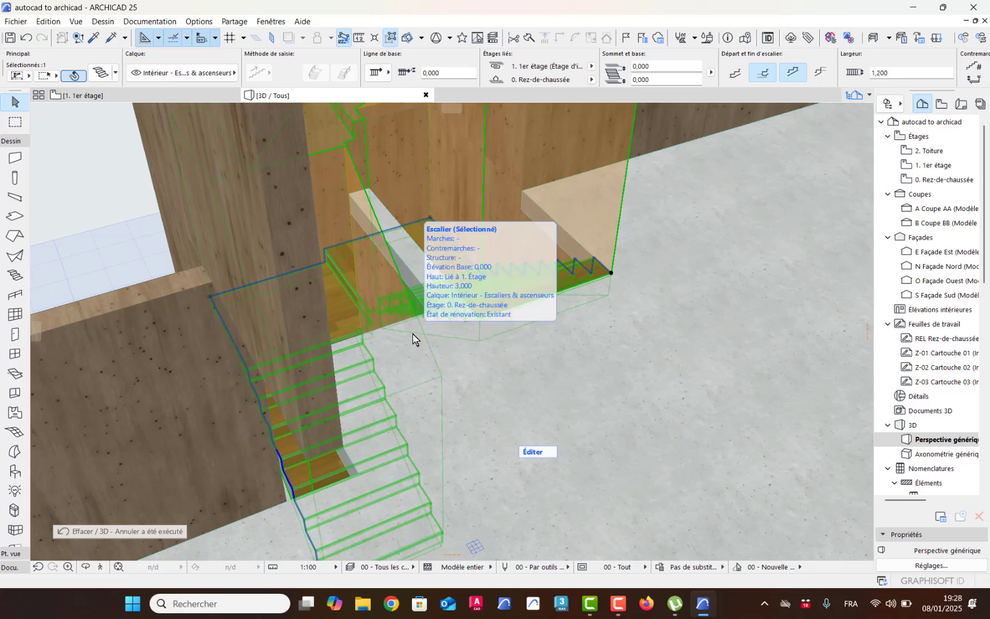
Undo the first-floor slab opening and the creation of the staircase, and check the stairwell area in 3D
key("F2")
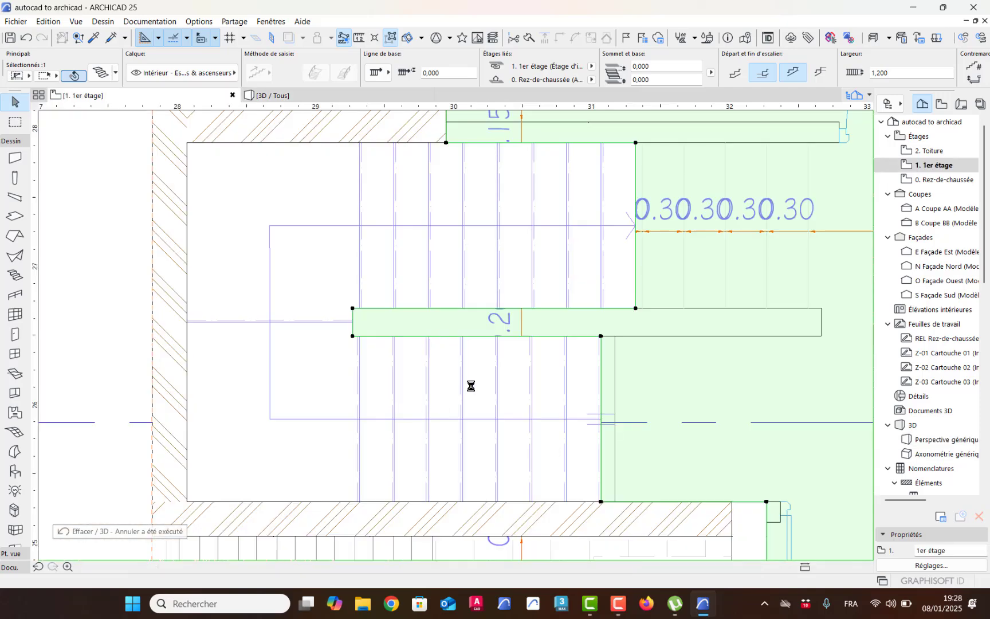
key("ctrl+z")
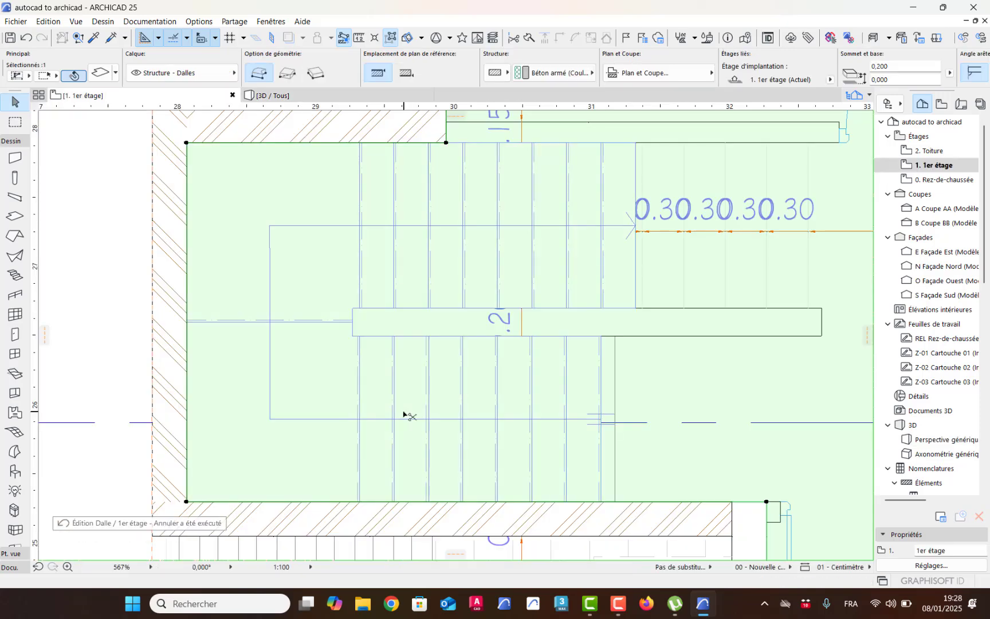
key("ctrl+z")
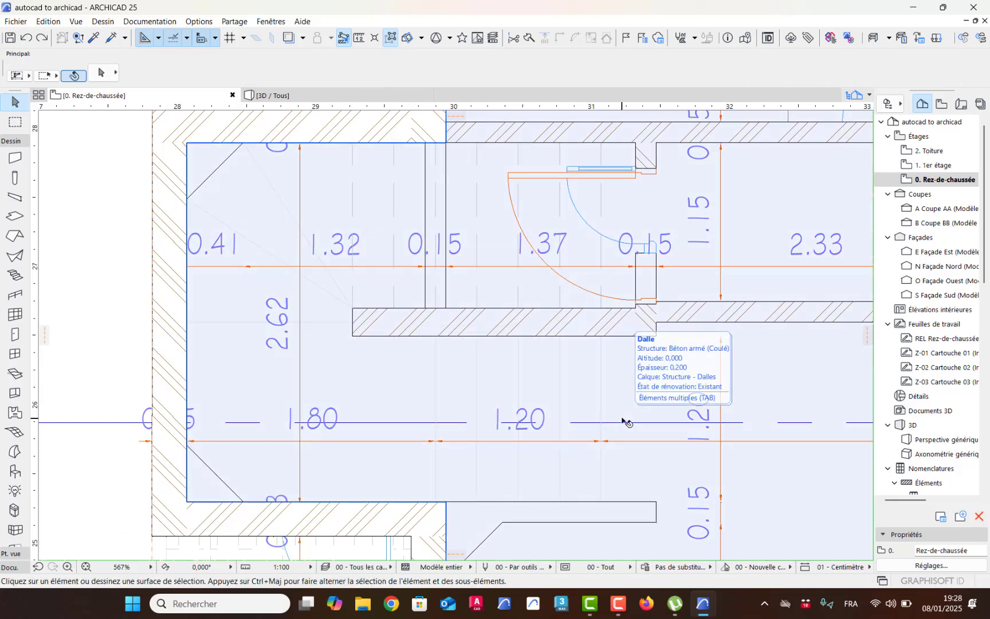
key("F3")
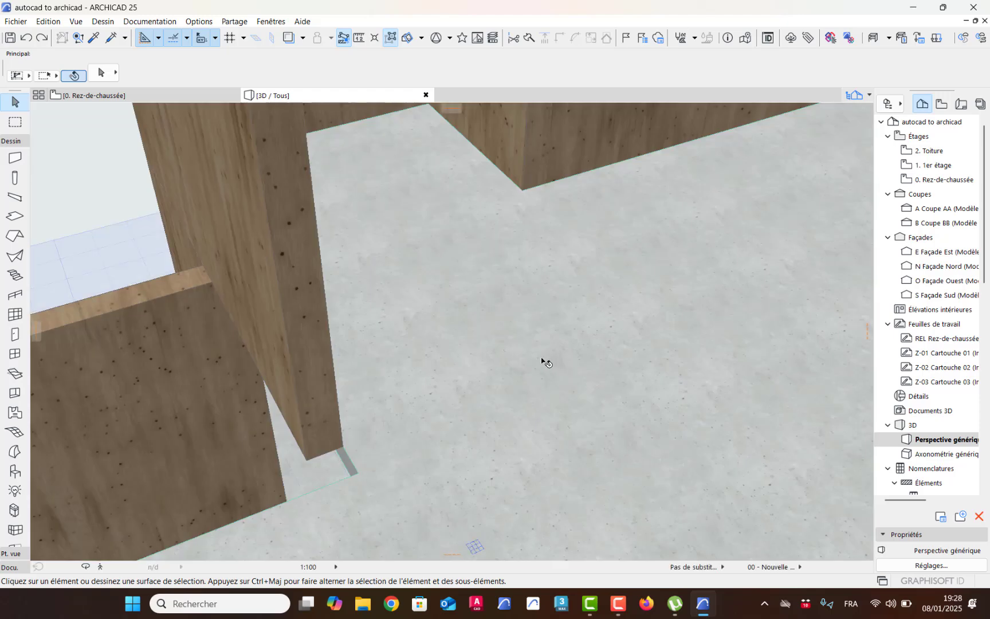
middle_click_drag(541, 361, 506, 362)
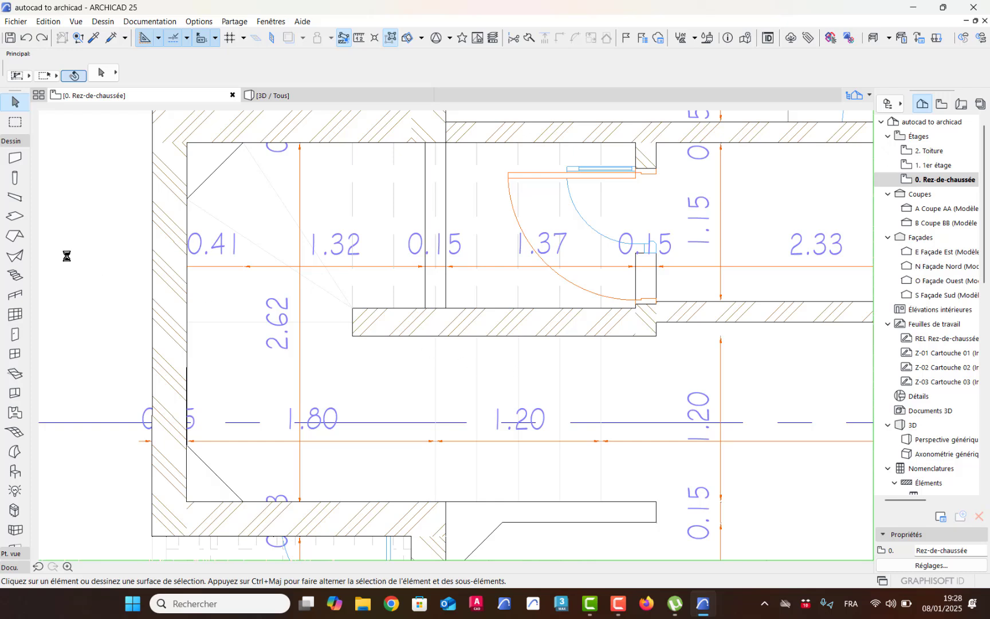
Draw a U-shaped staircase with left and right railings on the ground-floor plan, following the stairwell walls, with a flat landing between its two flights
left_click(8, 273)
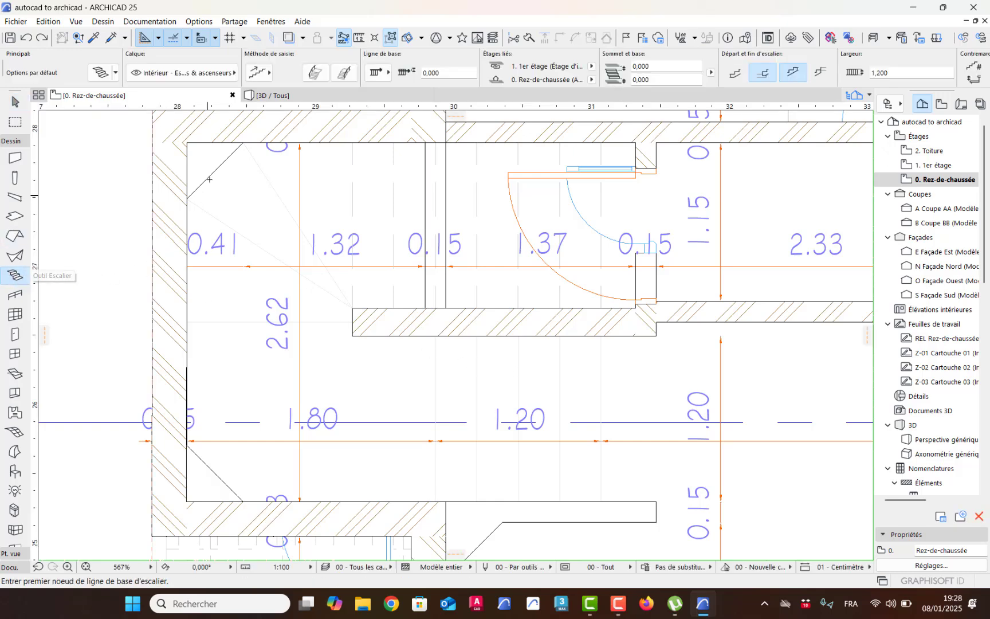
left_click(315, 73)
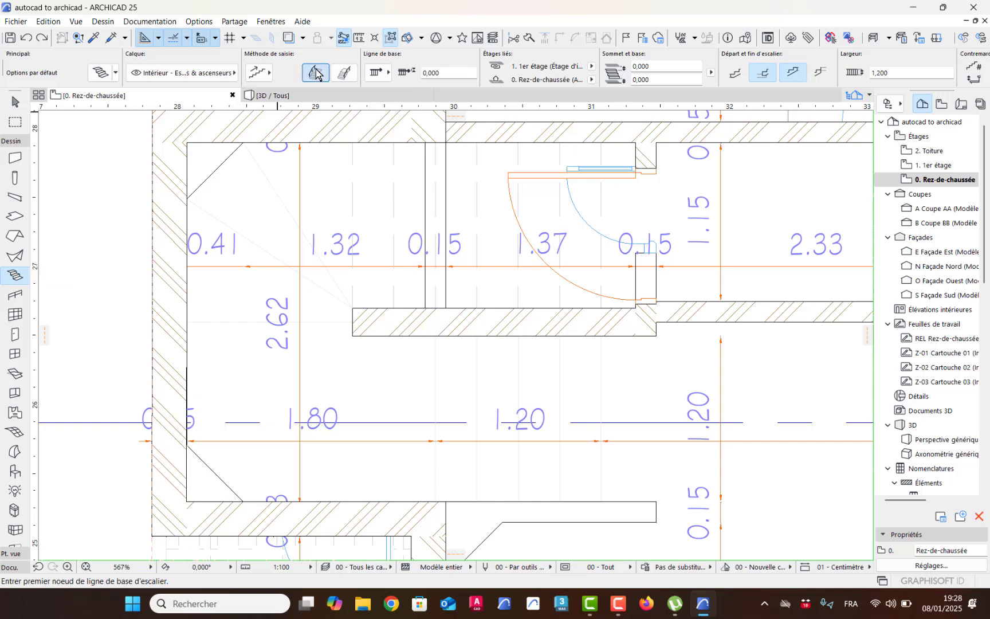
left_click(345, 75)
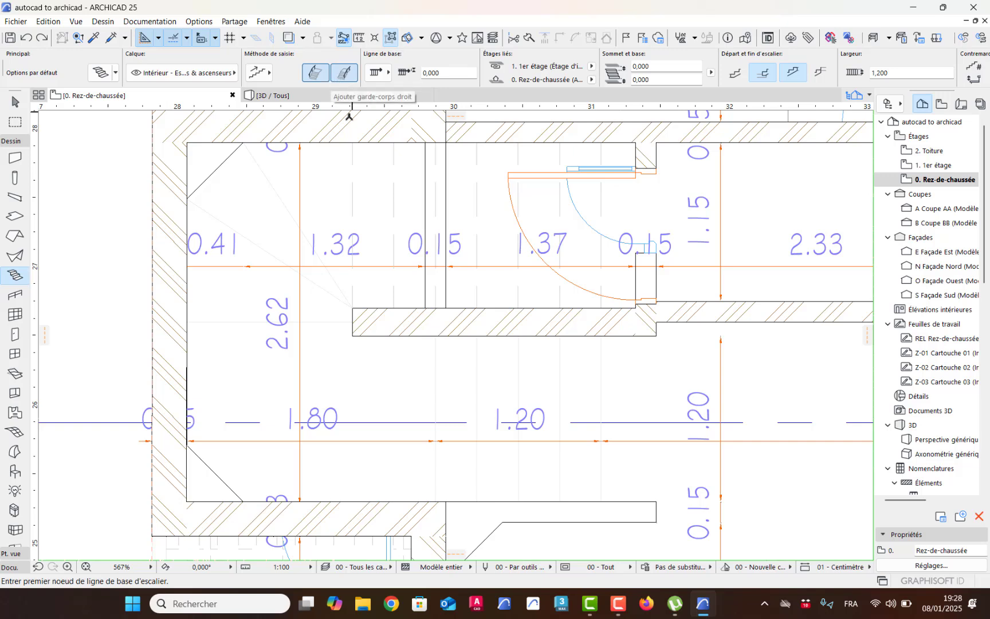
left_click(601, 501)
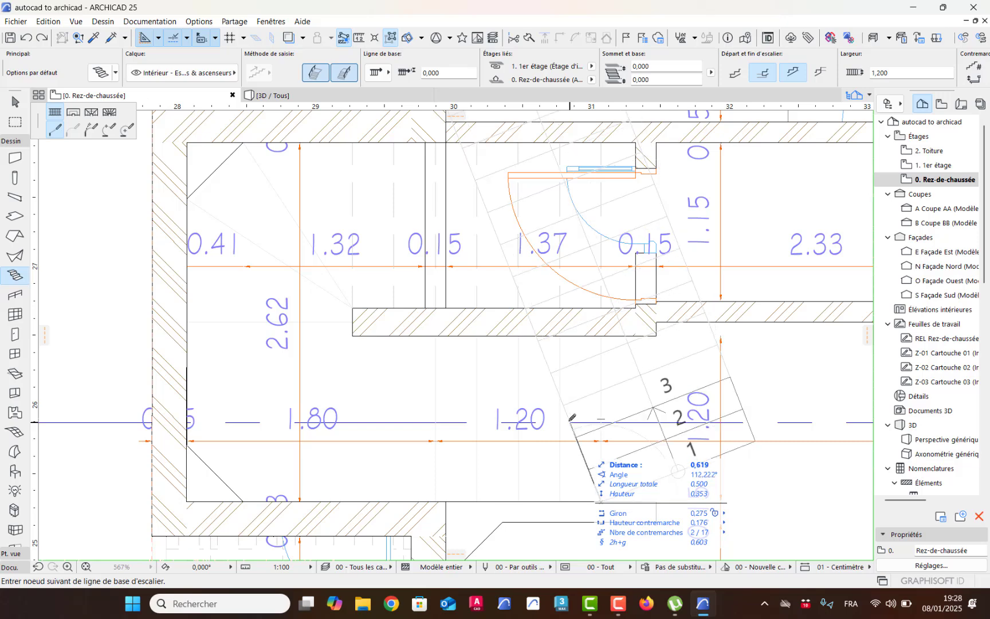
left_click(187, 502)
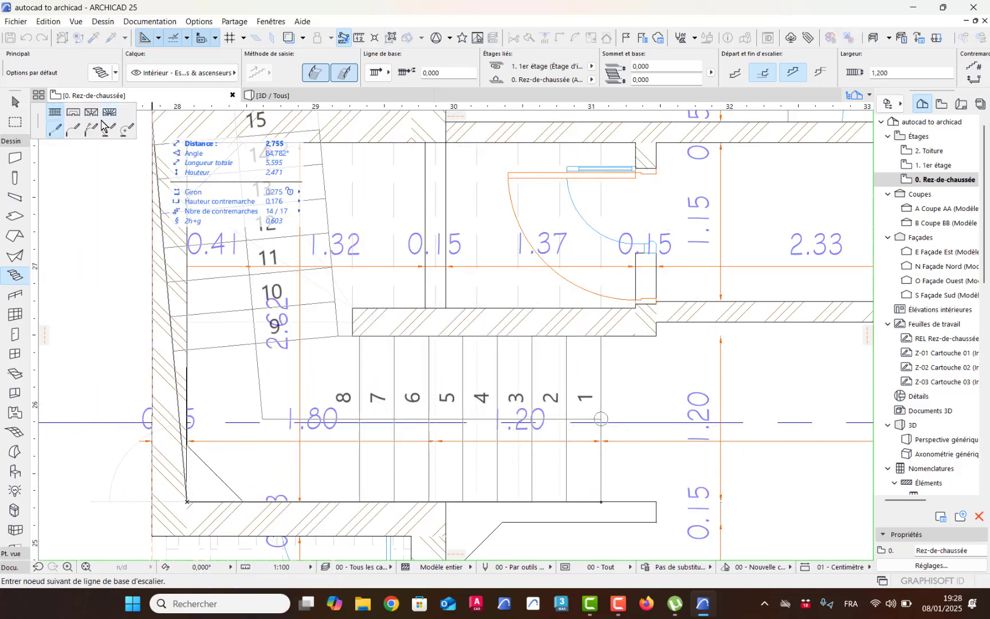
left_click(74, 115)
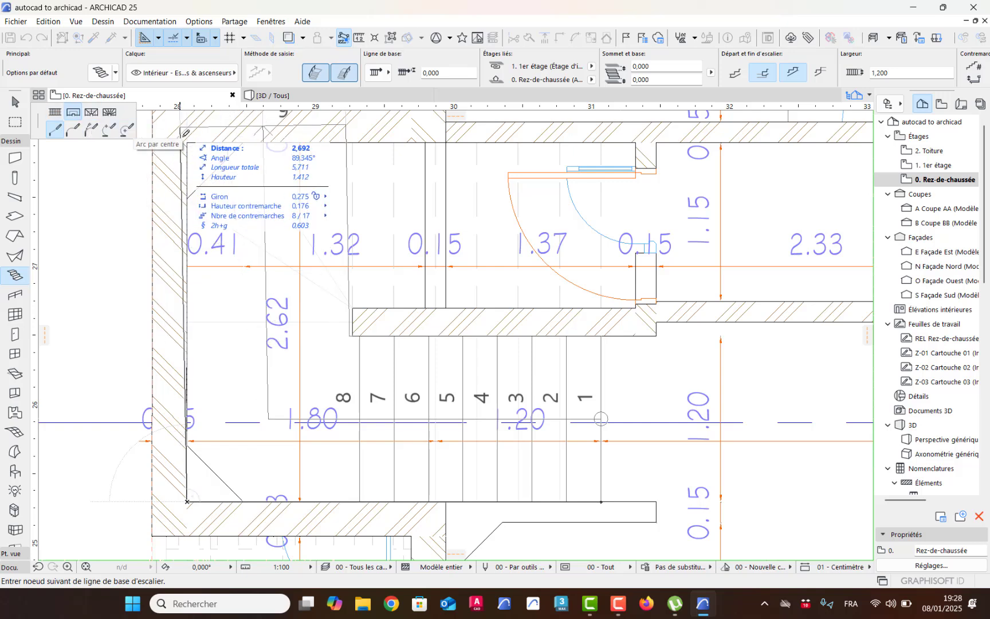
left_click(186, 143)
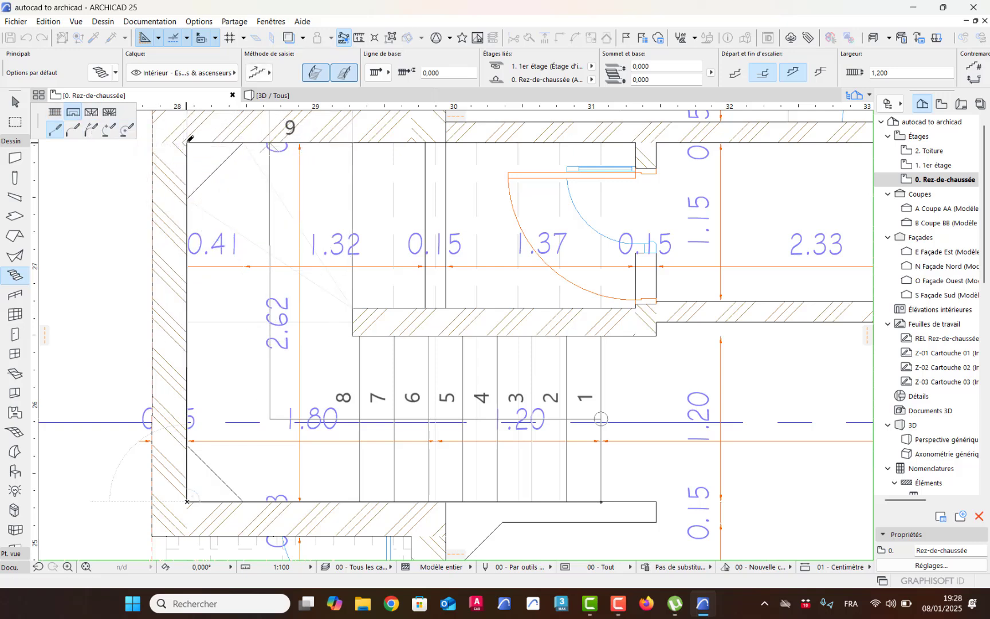
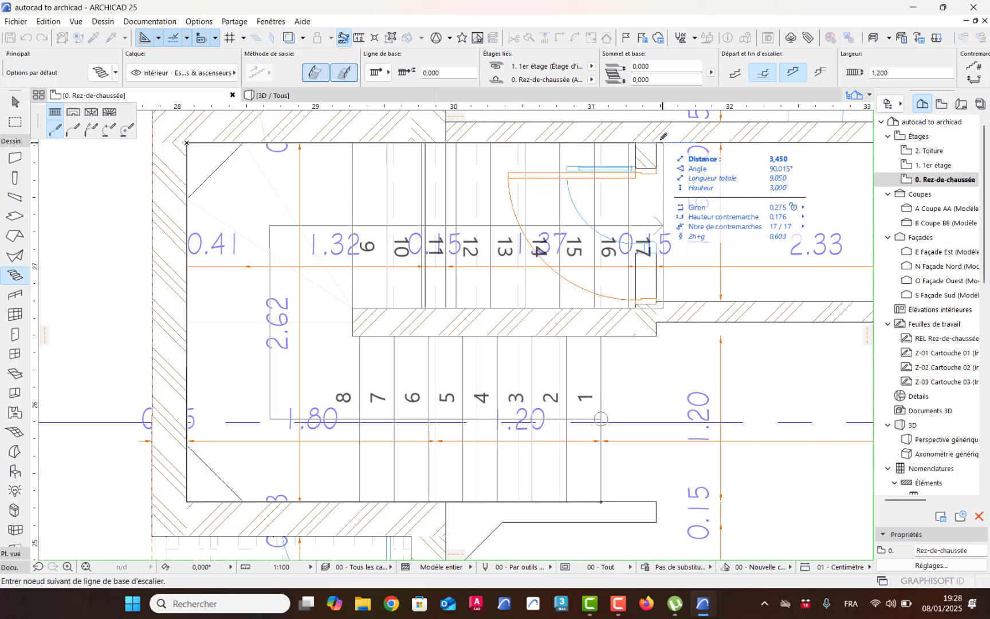
left_click(664, 136)
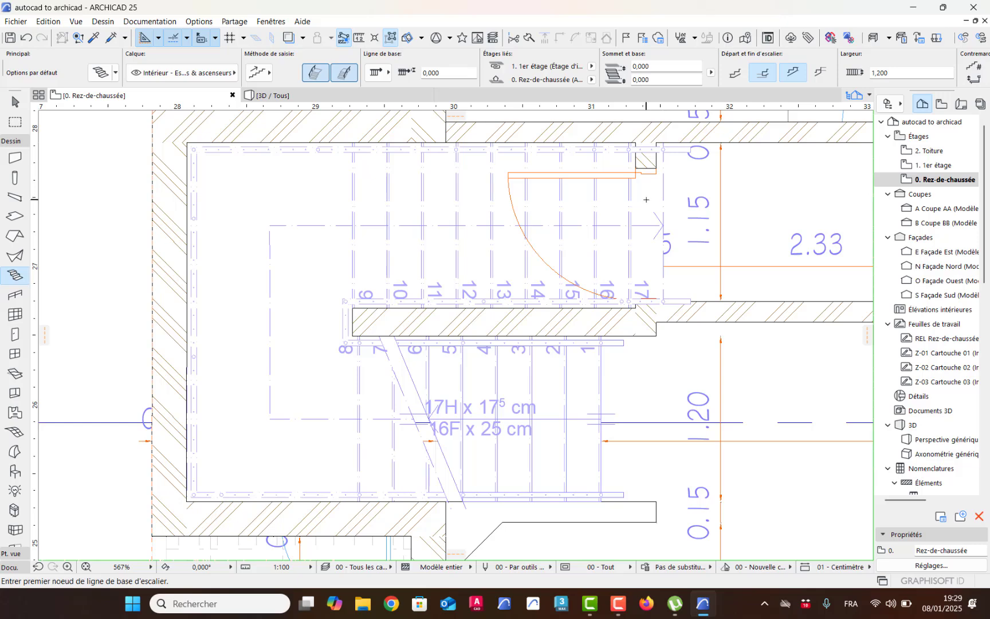
Display only the new staircase in 3D and examine its flights and landing
key("F3")
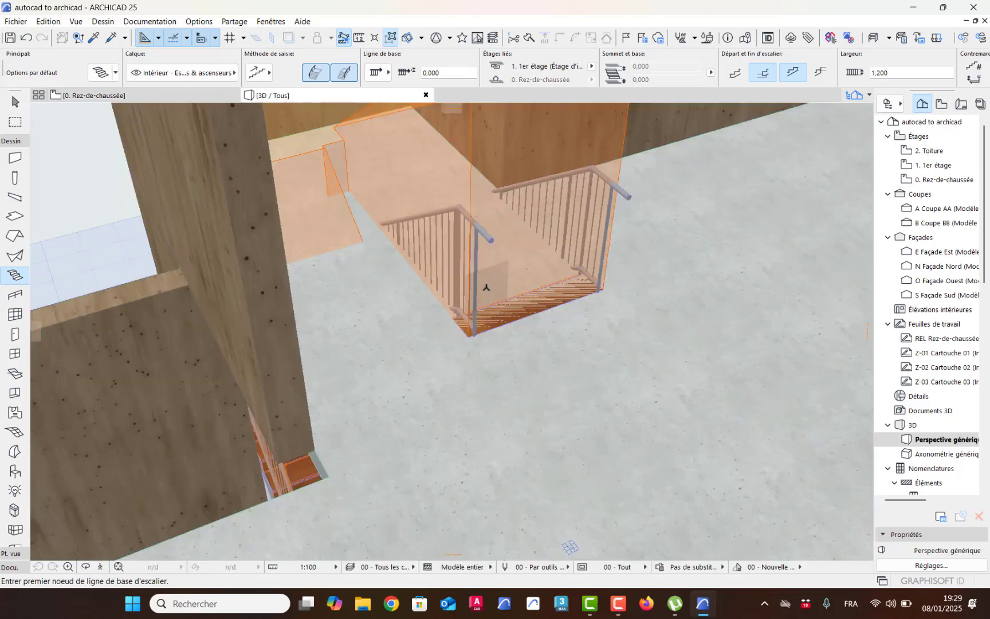
middle_click_drag(485, 288, 487, 407)
left_click(15, 102)
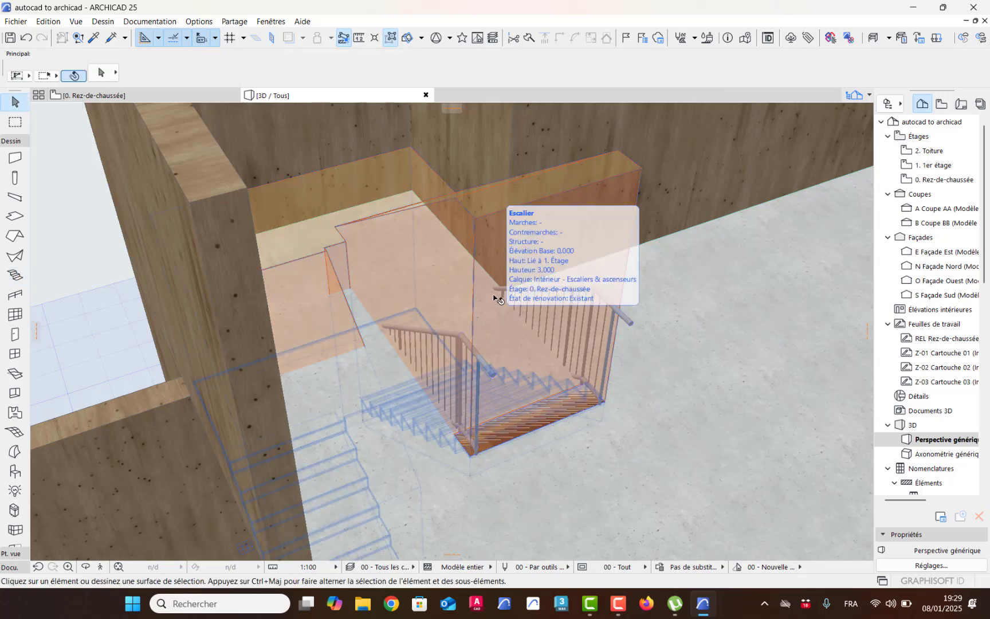
left_click(486, 213)
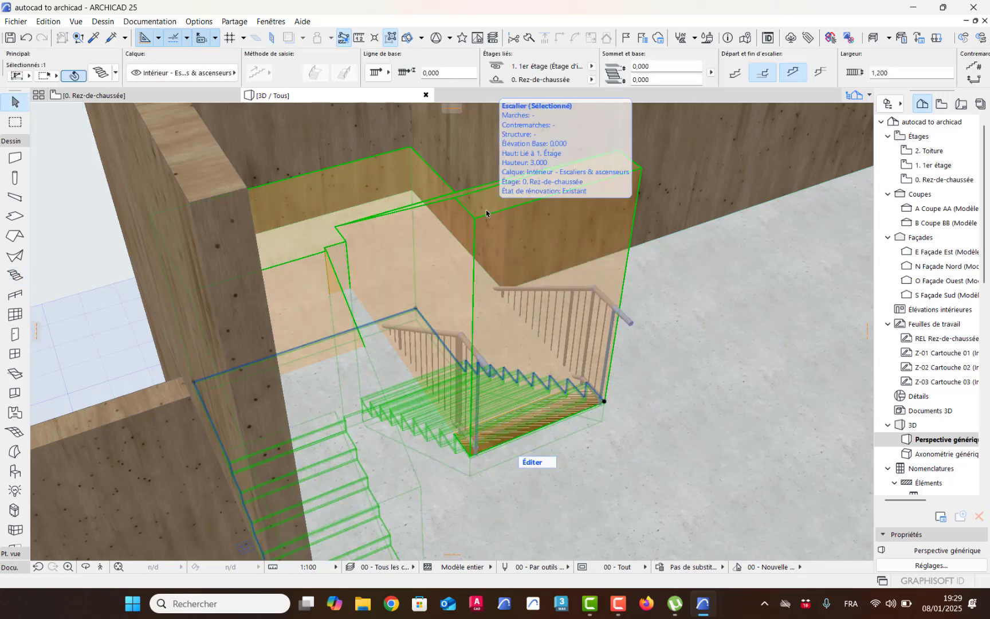
right_click(486, 213)
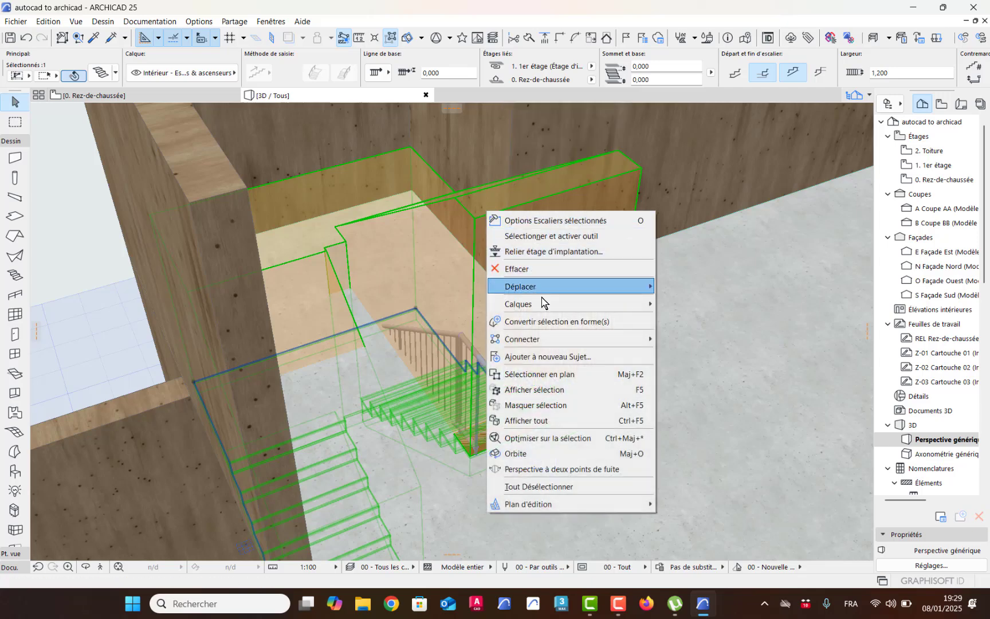
left_click(558, 392)
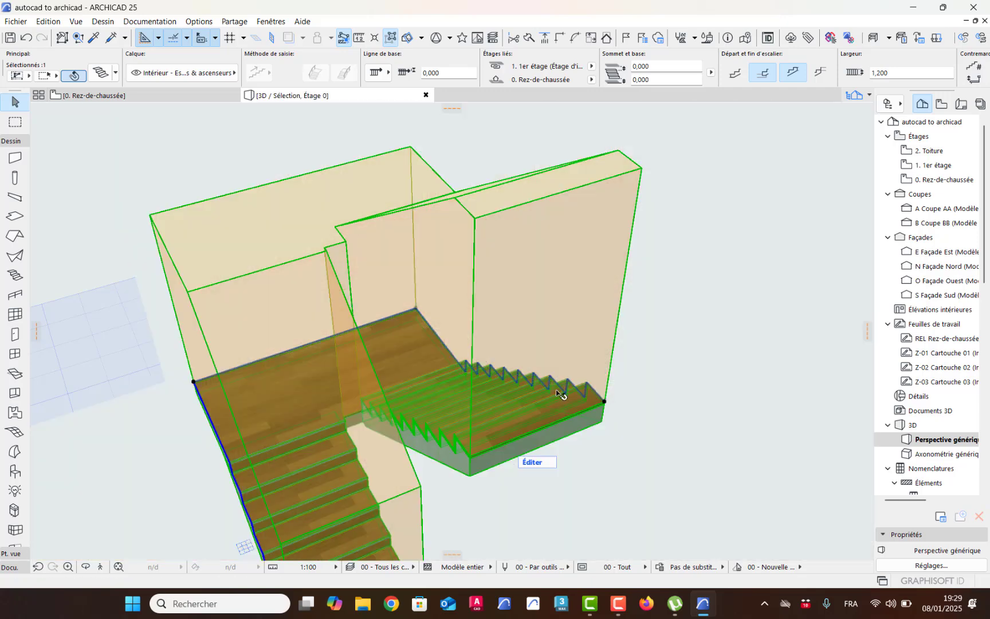
scroll(508, 293, "up", 3)
middle_click_drag(508, 293, 516, 224)
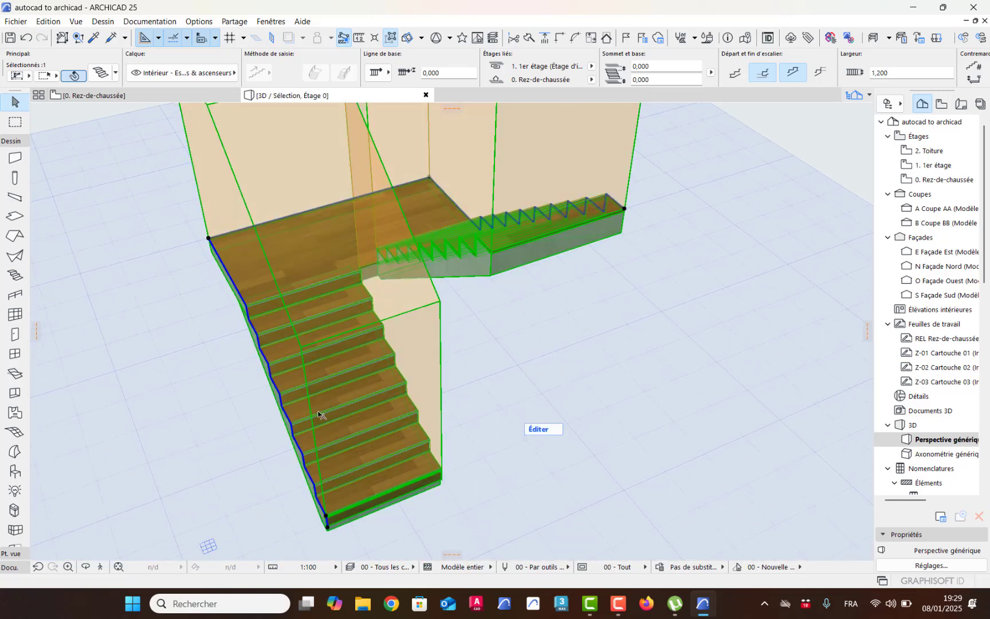
Show all elements again in 3D and select the staircase's railing along the outer walls
right_click(597, 355)
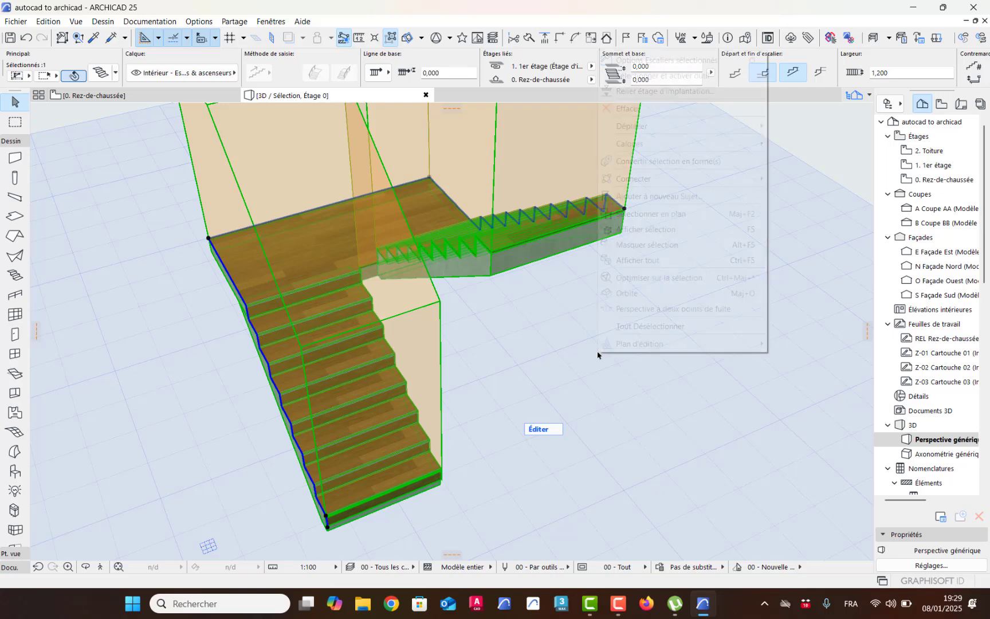
left_click(668, 261)
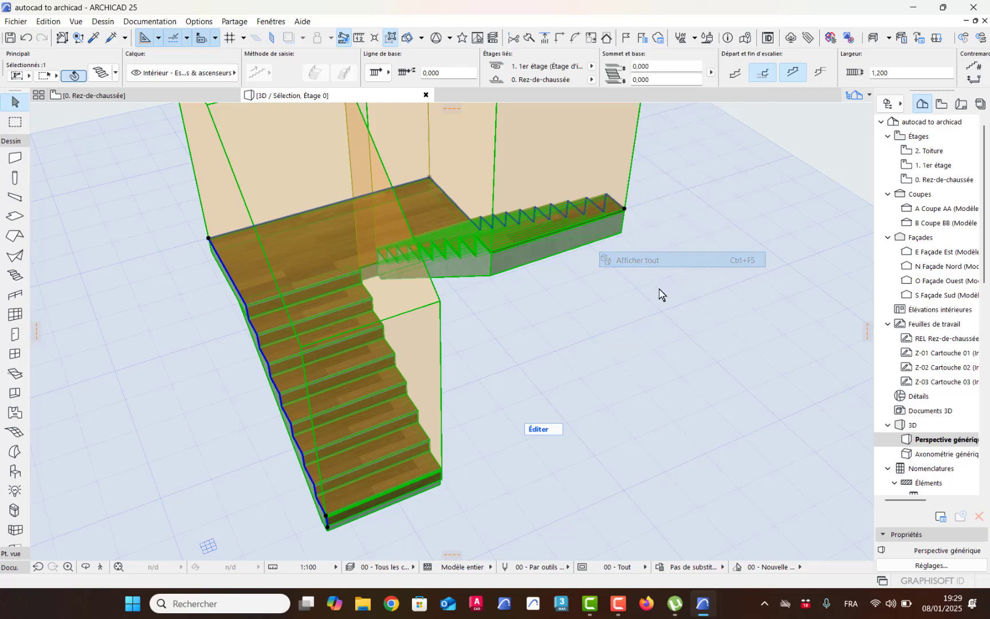
middle_click_drag(468, 295, 417, 467)
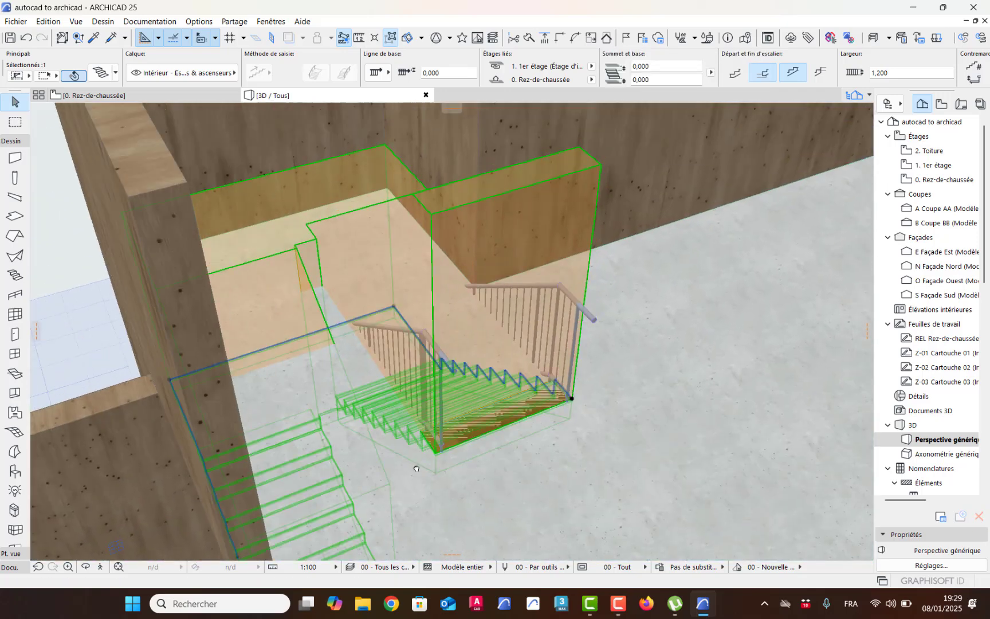
left_click(594, 322)
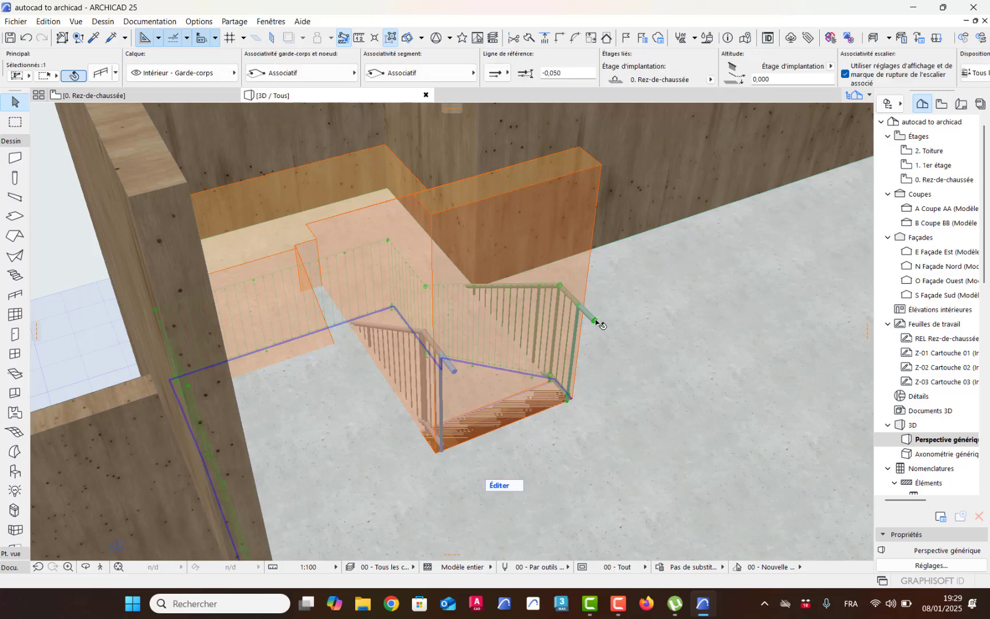
left_click(594, 321)
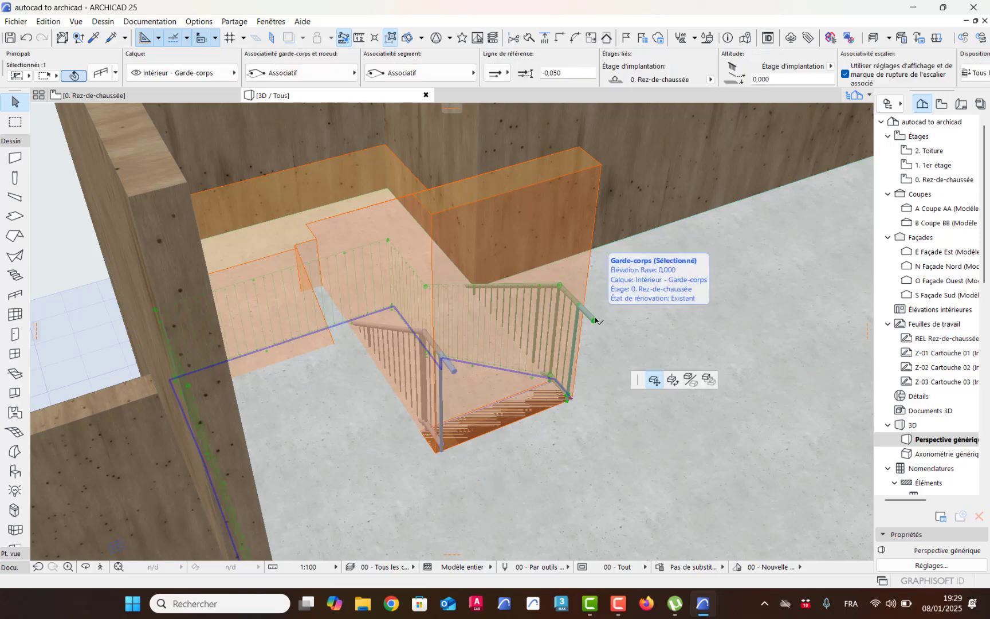
key("Escape")
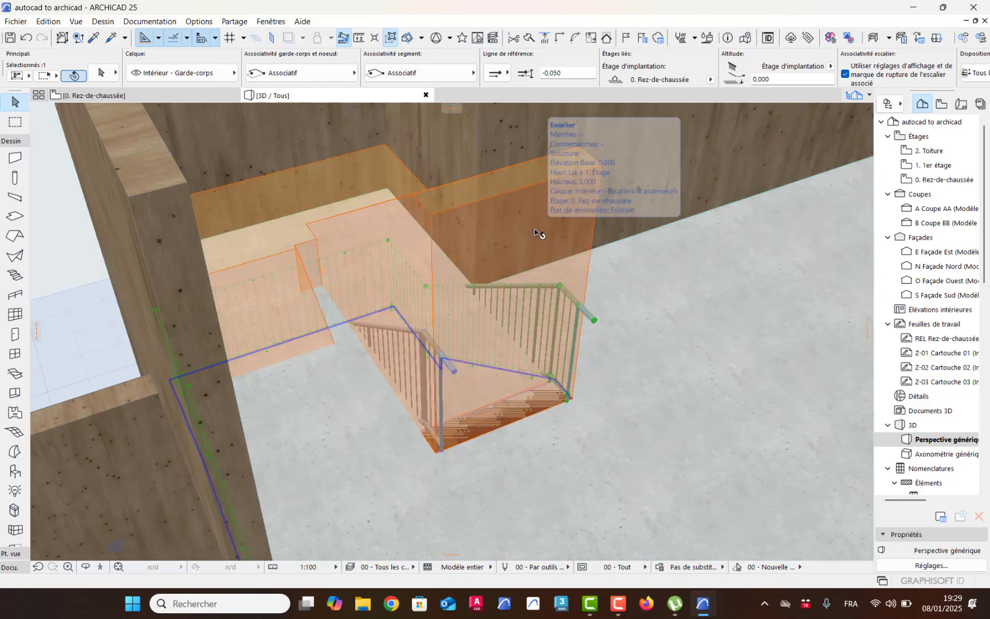
Try to select the staircase together with its railing and display only that selection in 3D
left_click(524, 258)
left_click(440, 354, "shift")
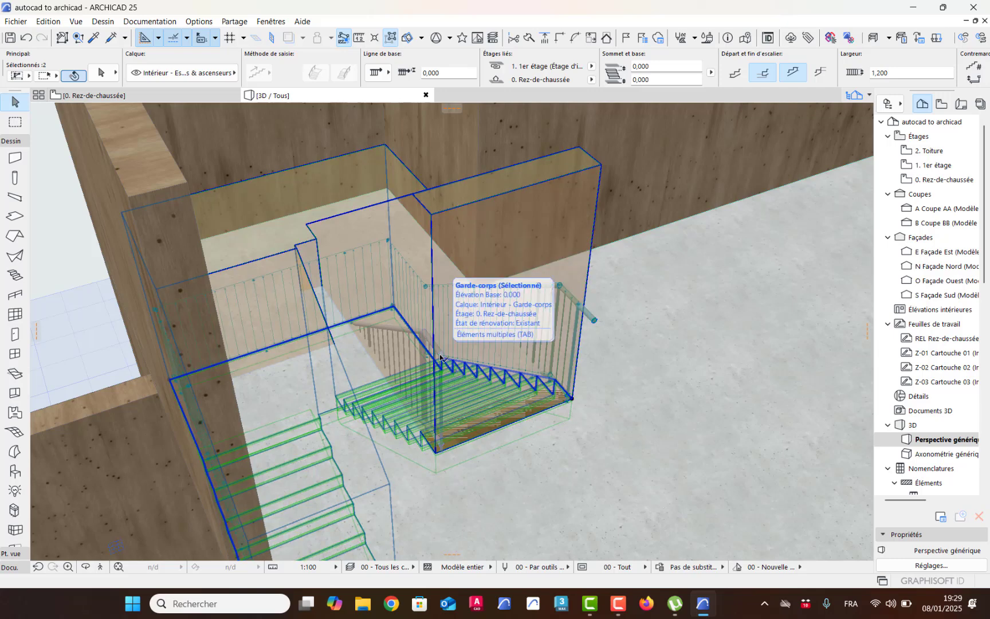
left_click(439, 357, "shift")
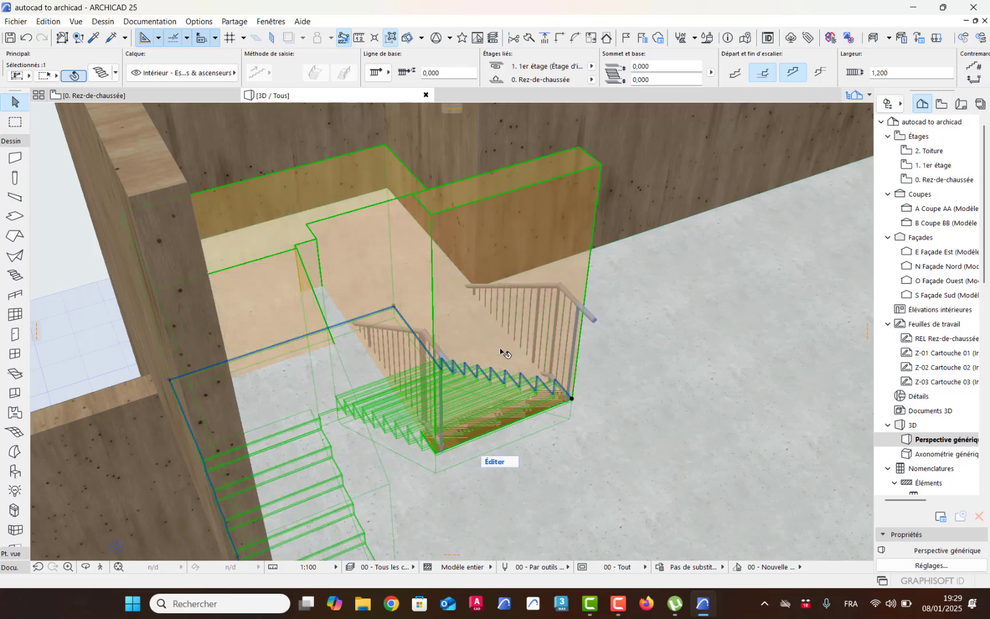
right_click(507, 366)
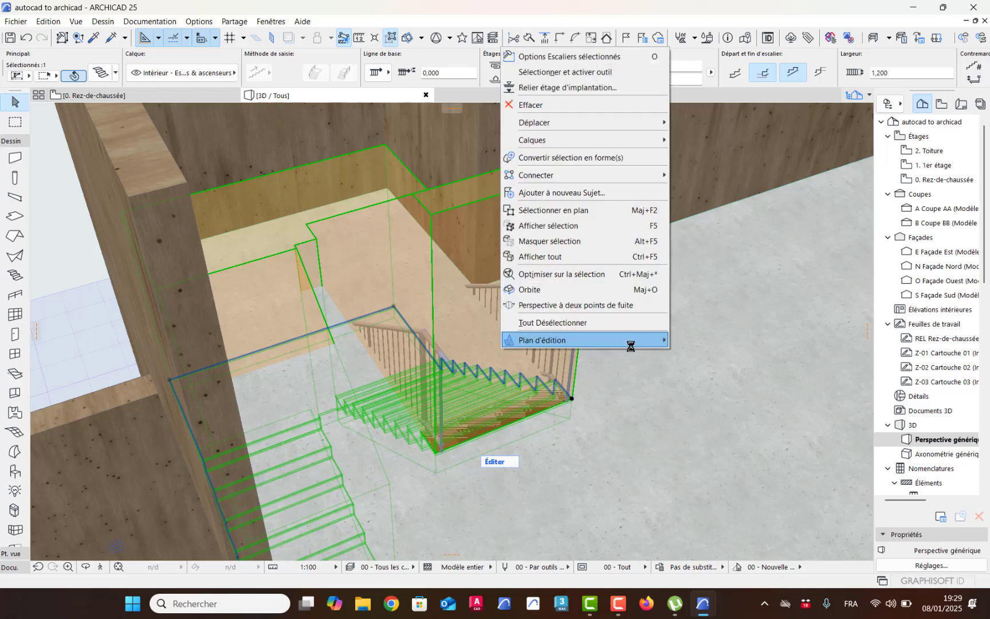
left_click(599, 226)
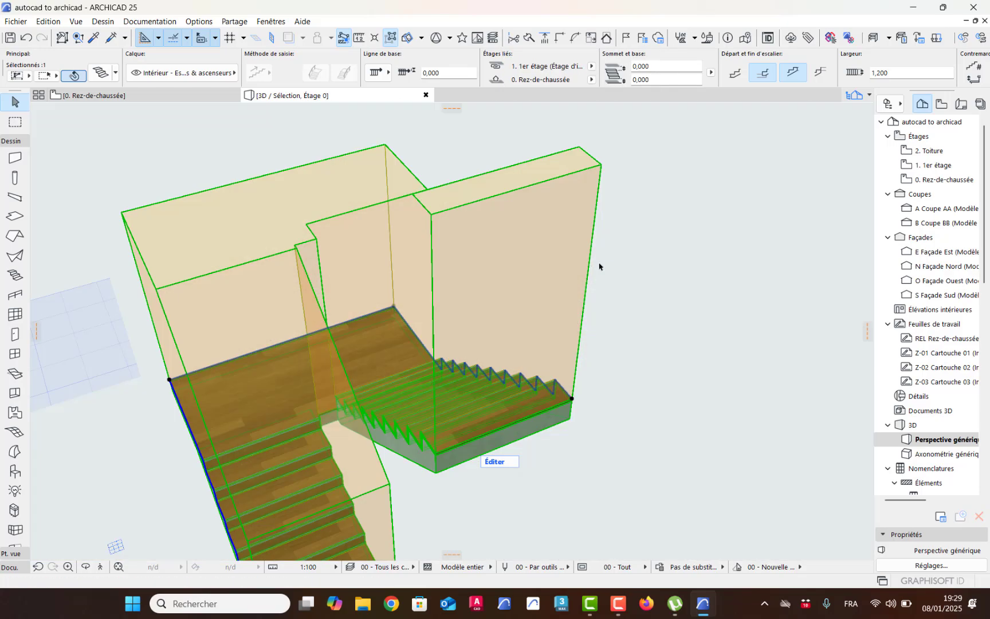
middle_click_drag(464, 396, 502, 264)
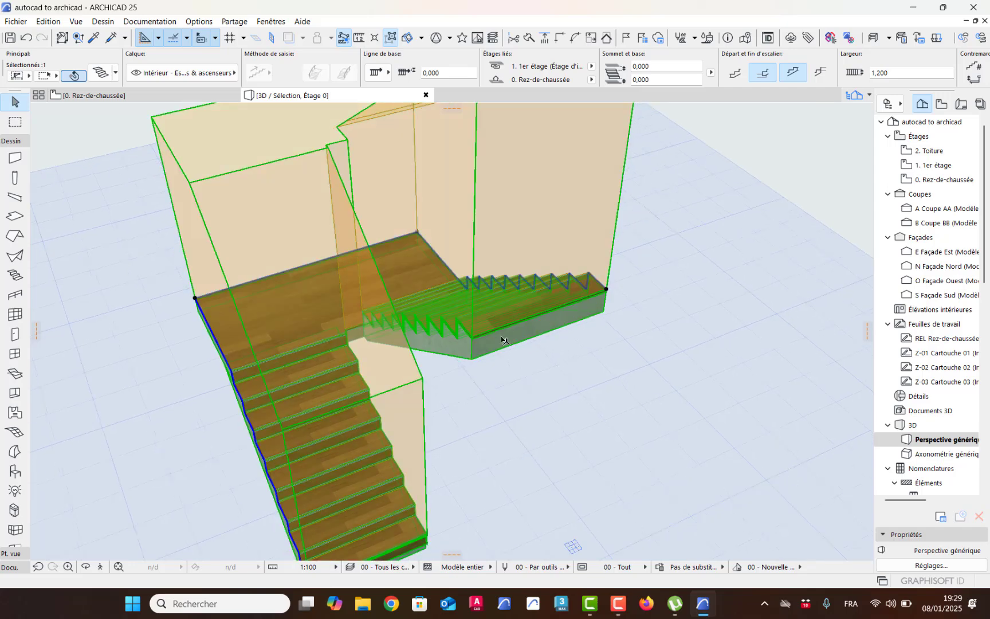
Show all elements again in 3D and delete the staircase's railing along the outer walls
middle_click_drag(473, 390, 476, 414)
left_click(512, 437)
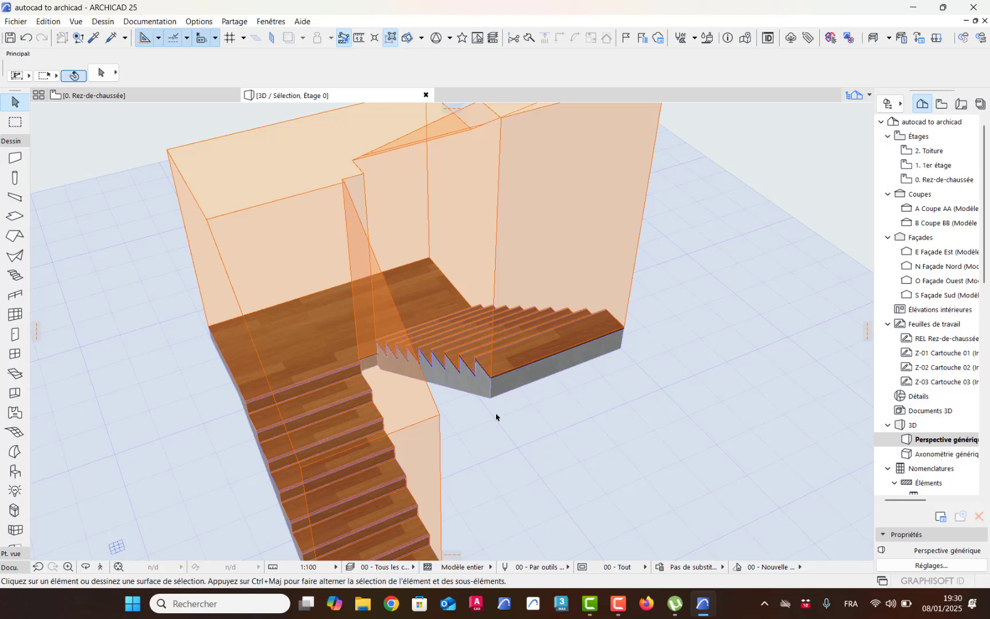
right_click(504, 465)
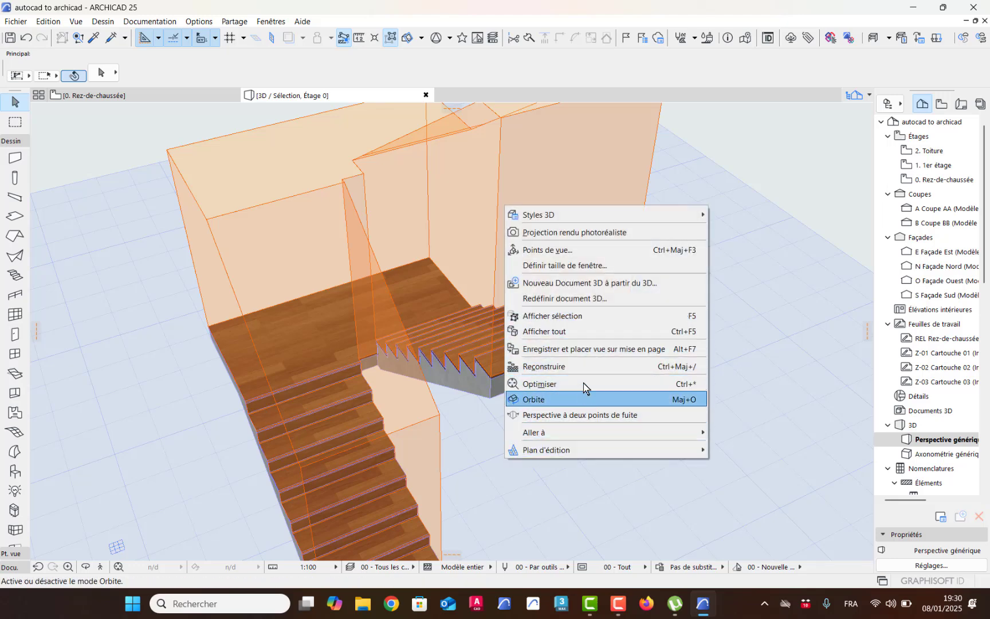
left_click(526, 475)
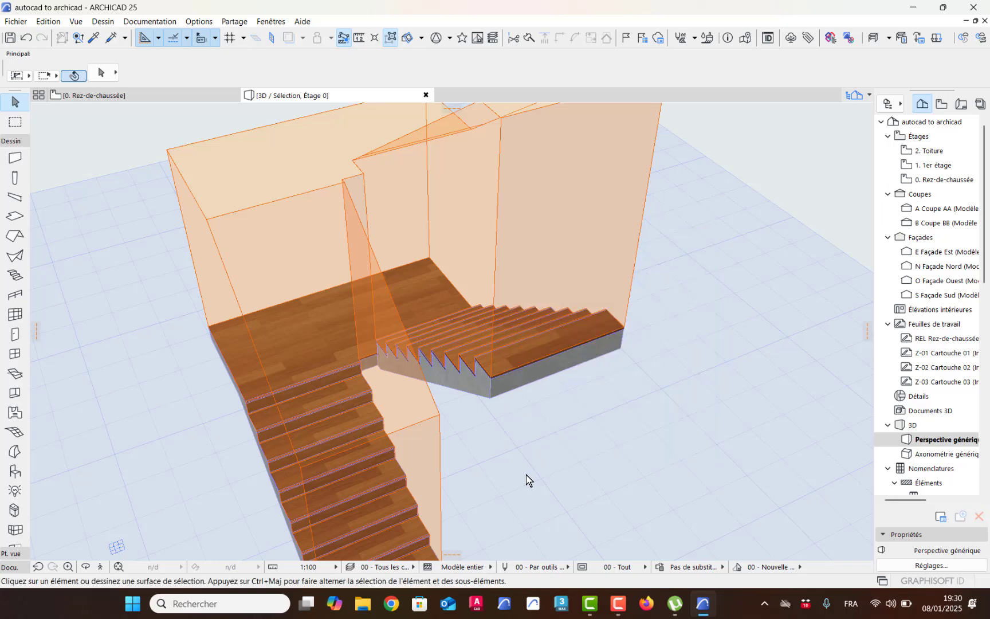
right_click(636, 393)
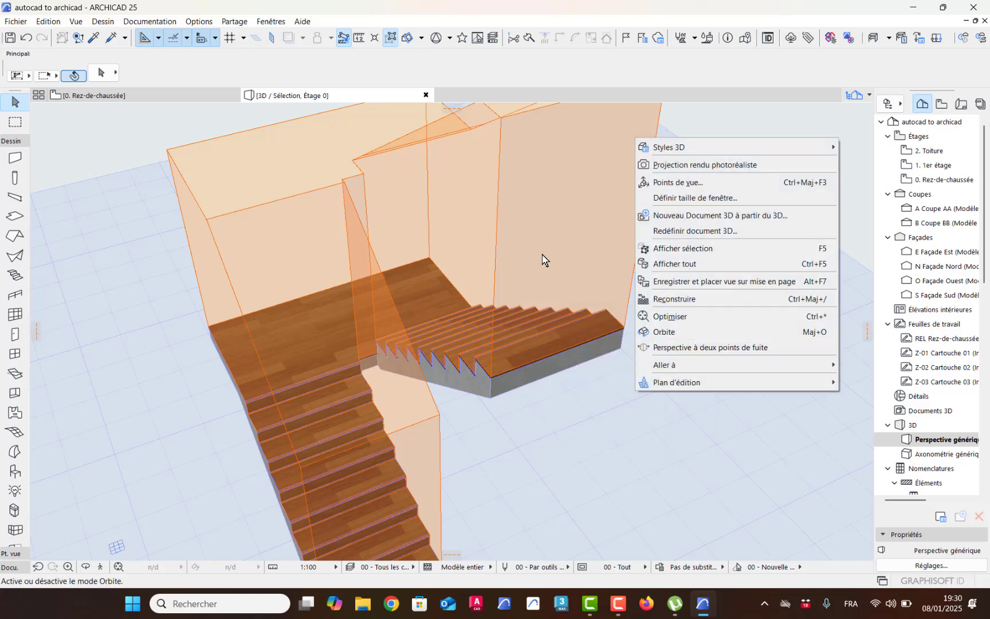
left_click(665, 263)
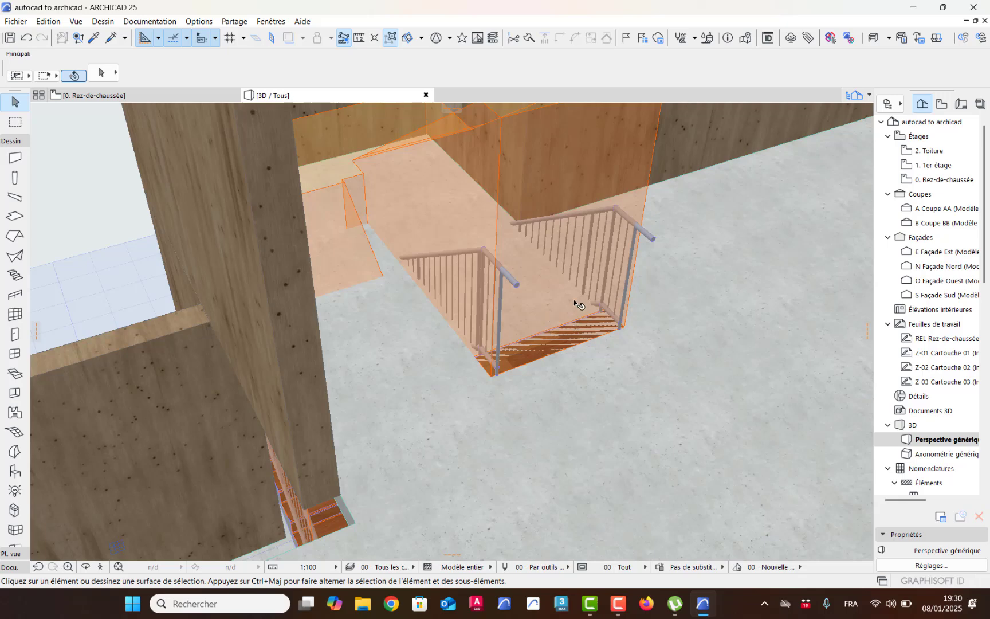
left_click(653, 238)
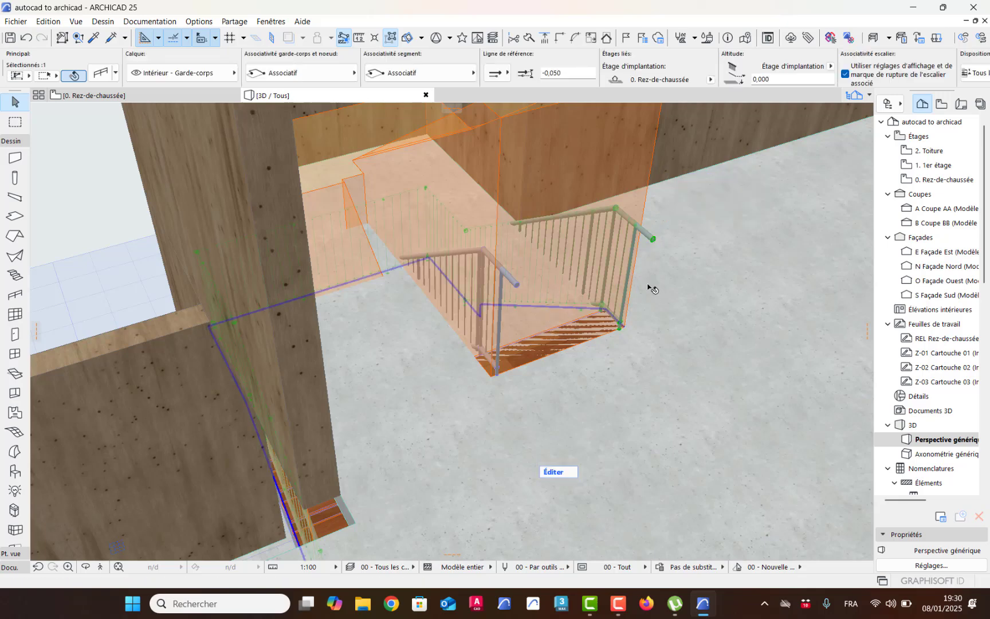
key("Delete")
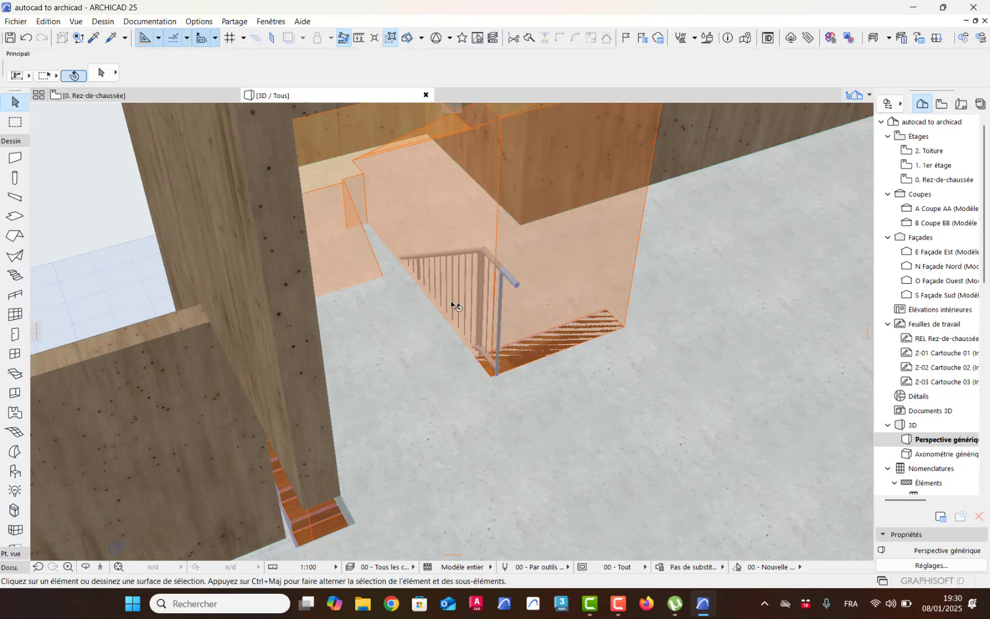
Open the 1er étage floor plan and select the concrete slab covering the staircase, with the Slab tool active
key("F2")
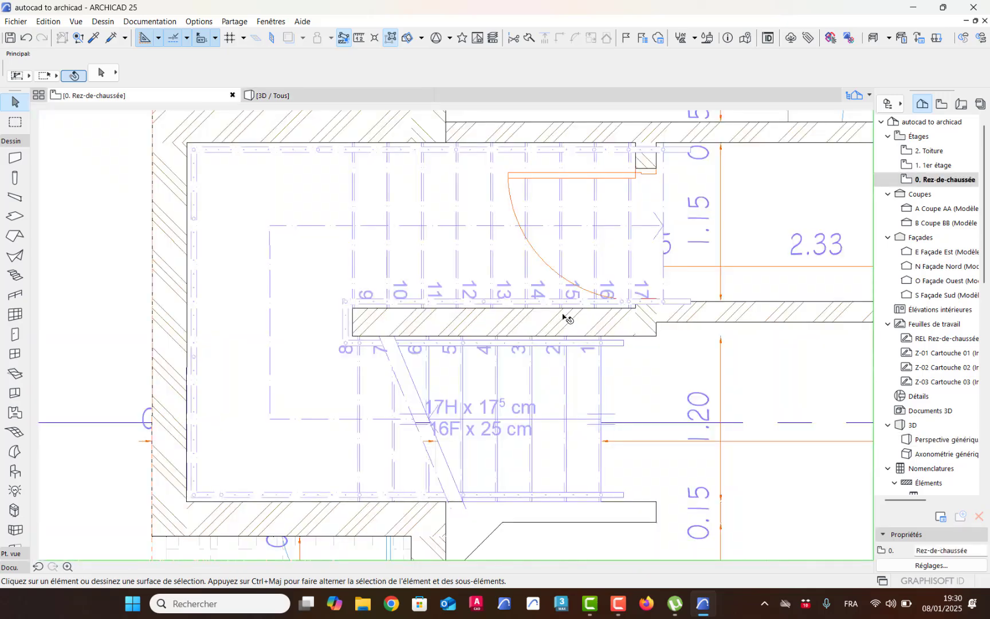
double_click(935, 165)
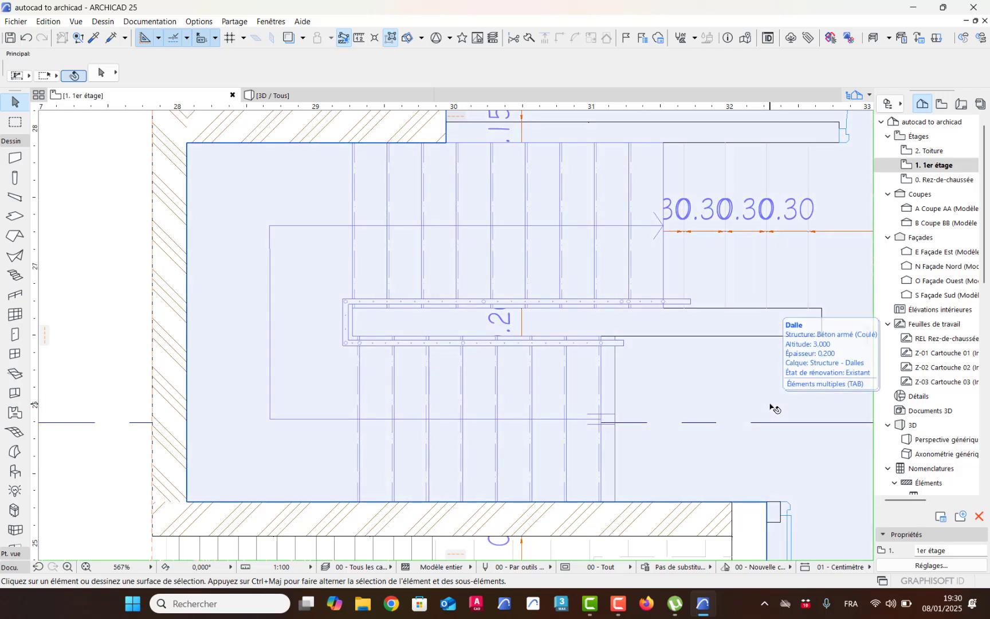
left_click(772, 407)
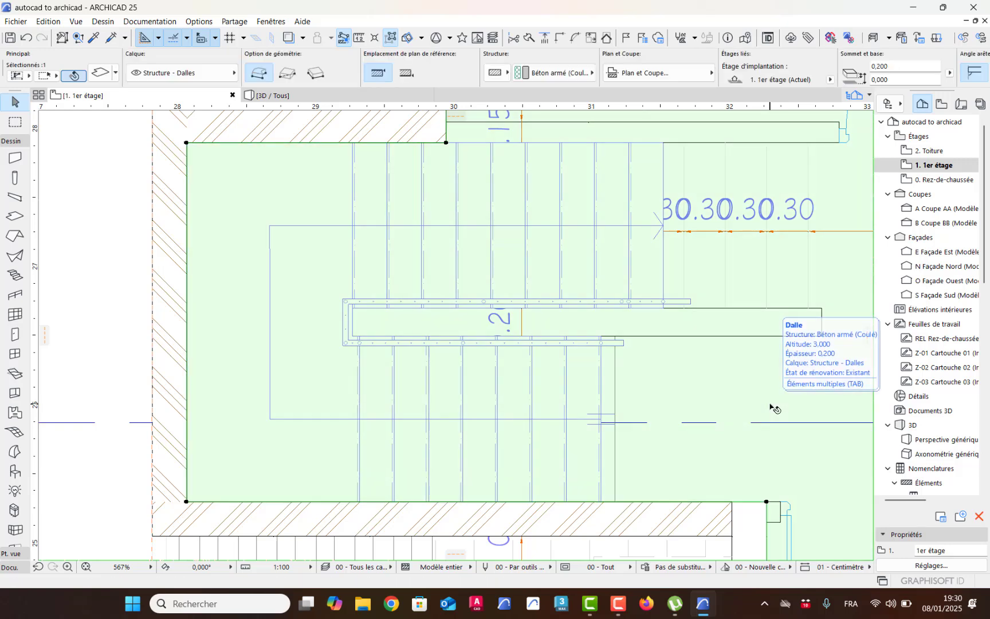
left_click(14, 221)
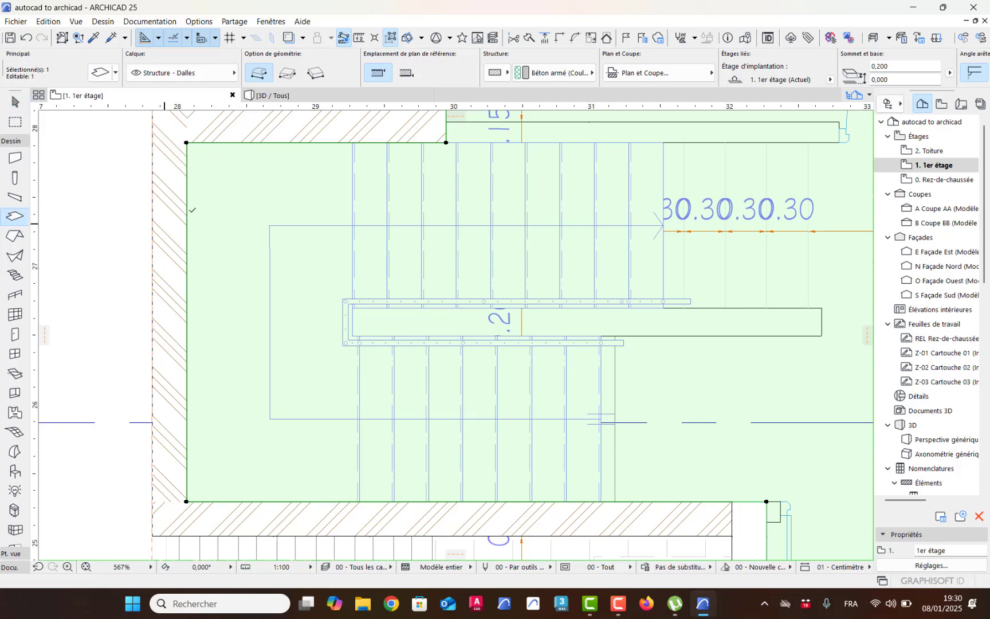
left_click(186, 142)
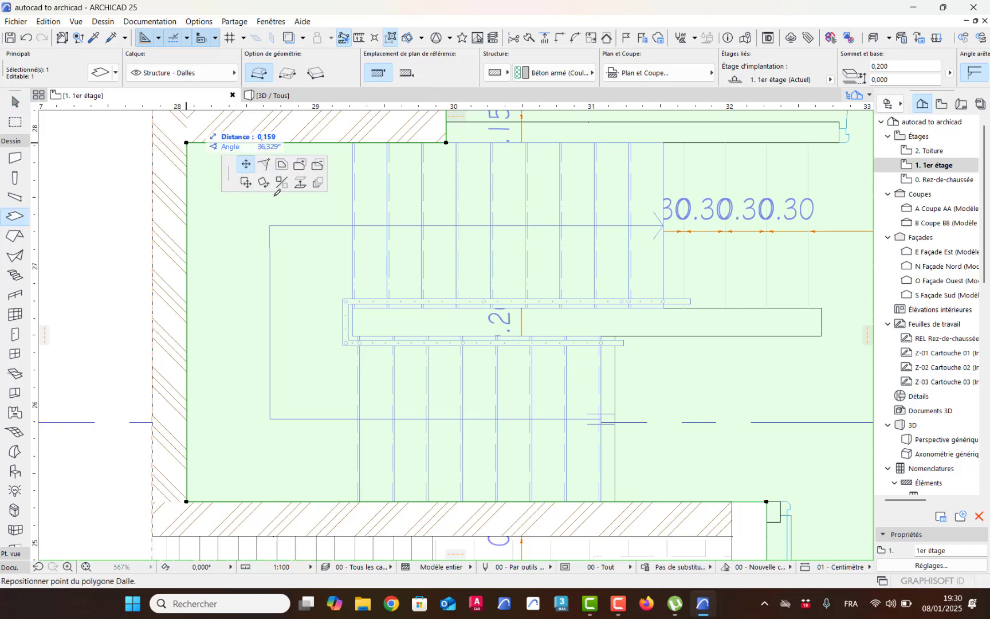
key("Escape")
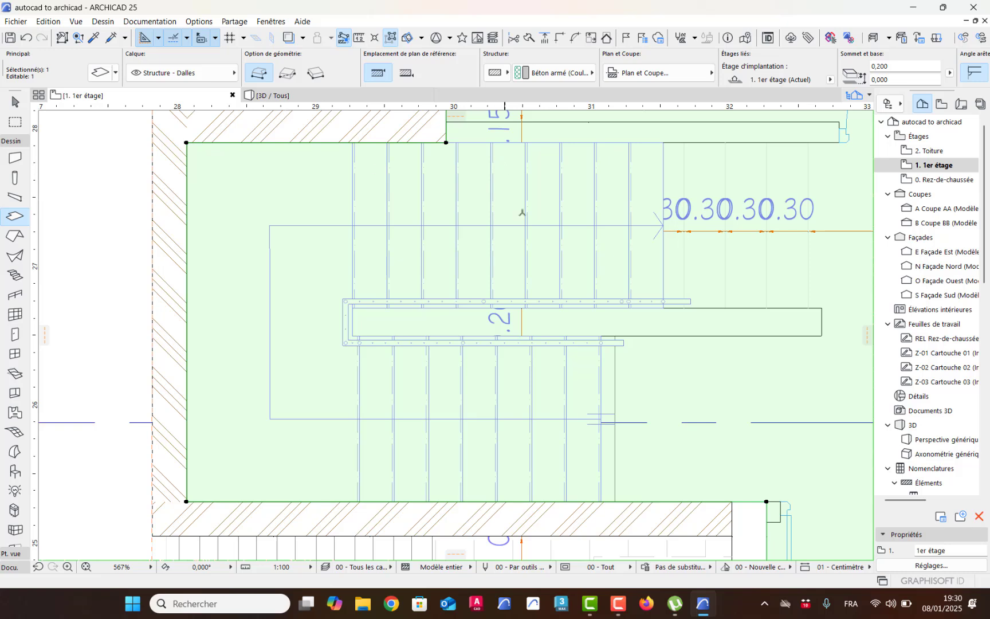
left_click(617, 499)
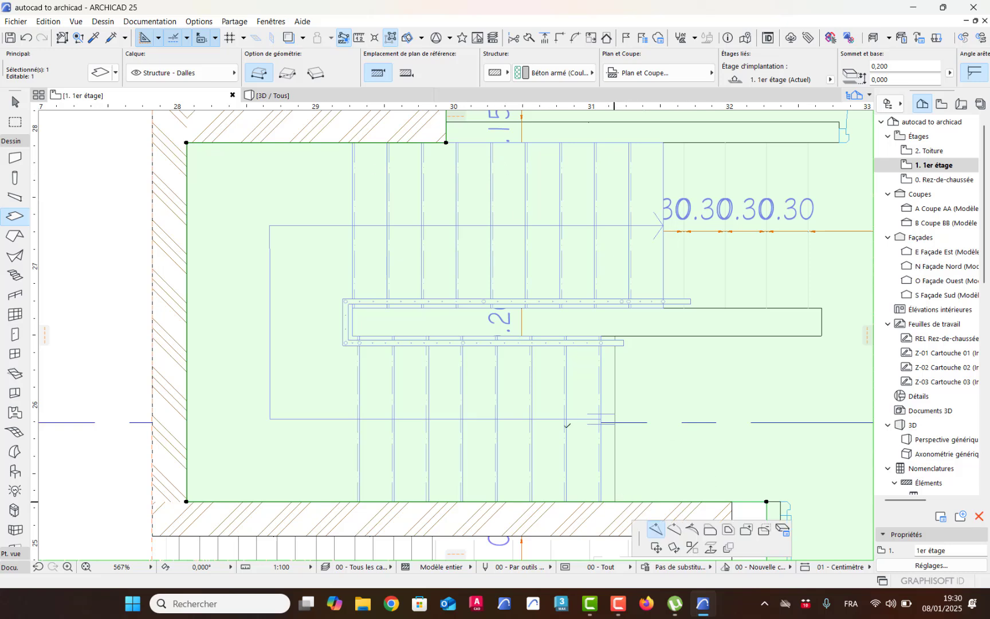
key("Escape")
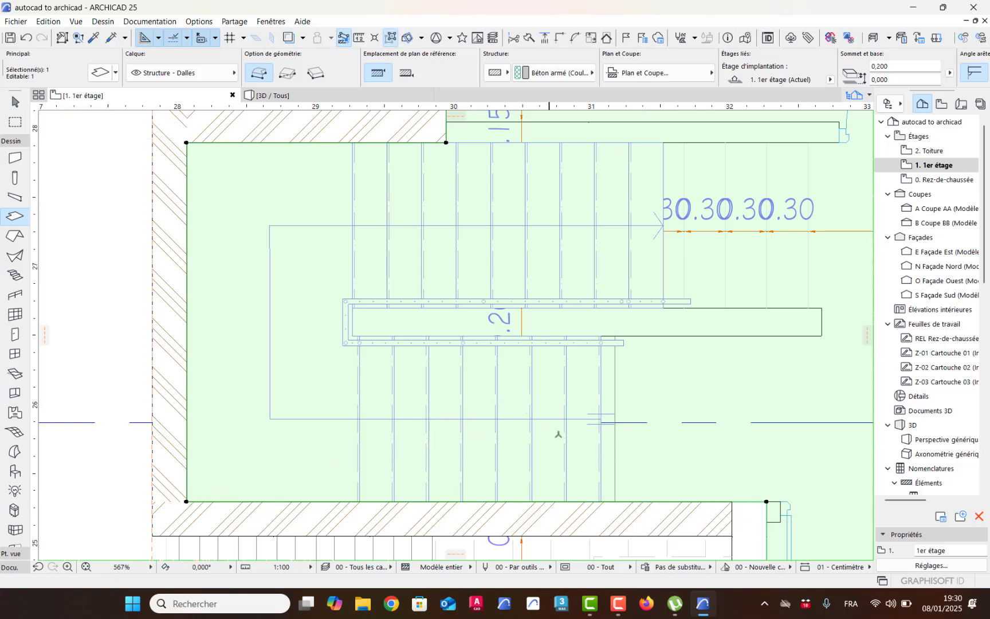
left_click(616, 501)
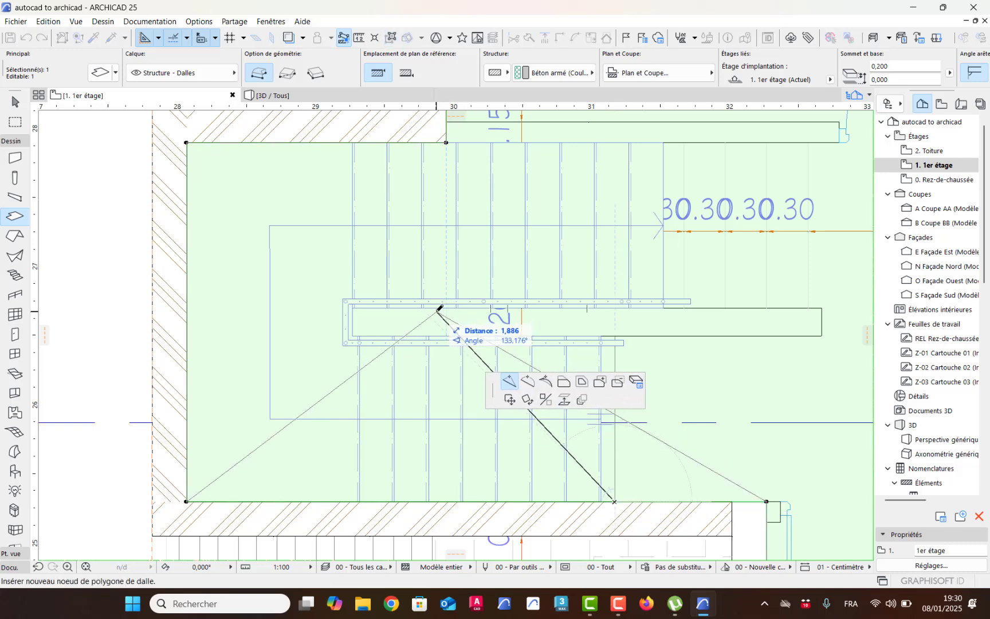
key("Escape")
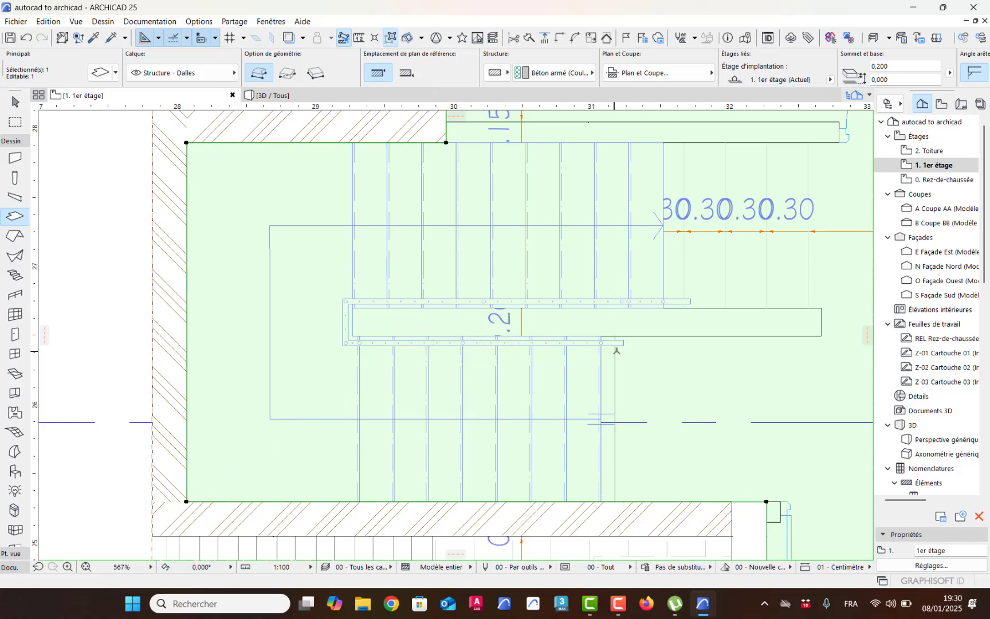
left_click(616, 344)
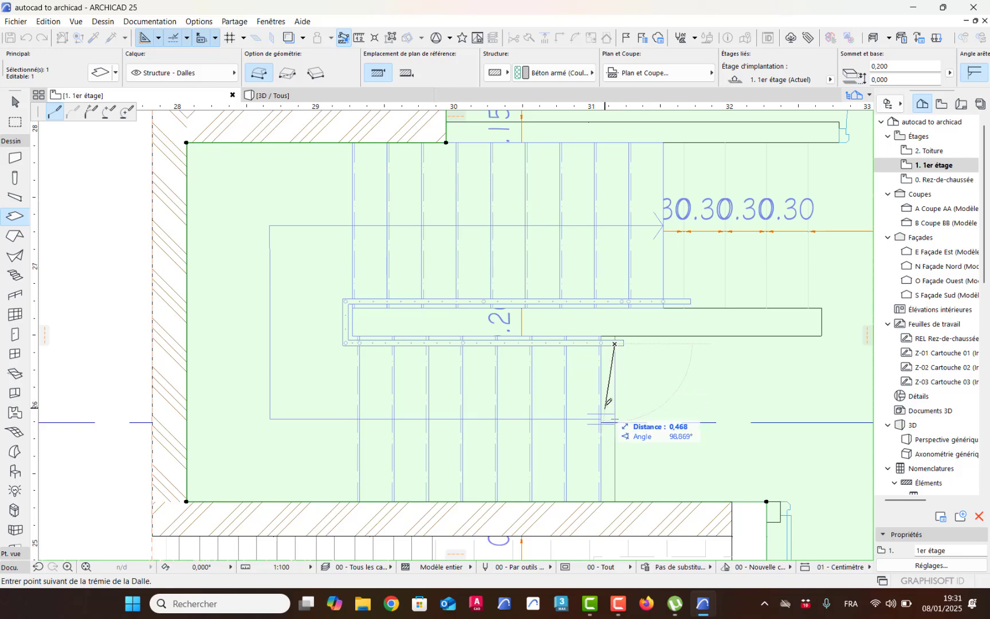
key("Escape")
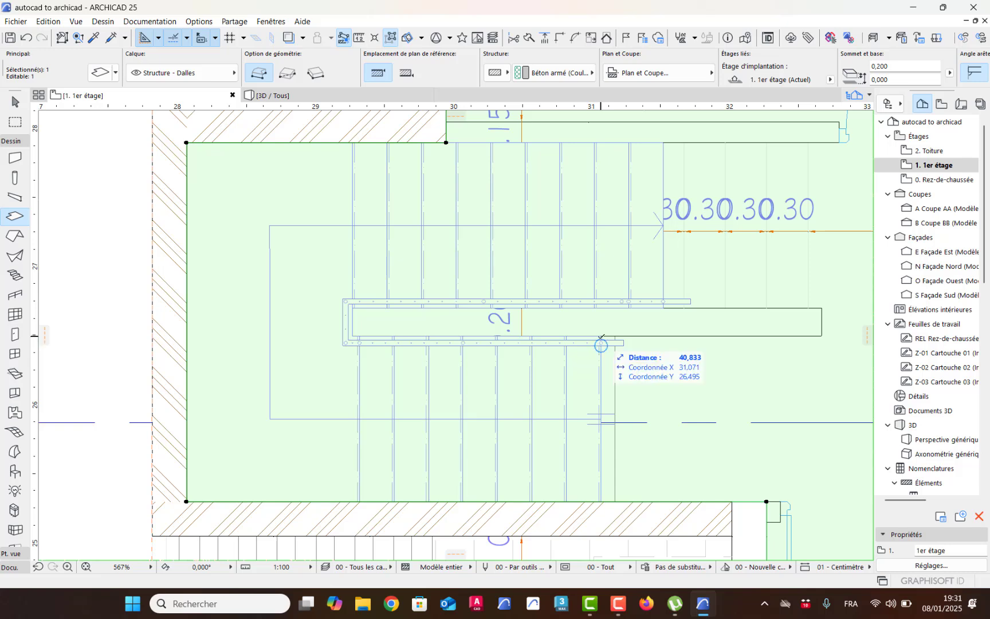
Cut a stairwell opening in the first-floor slab along the outer walls and both flight ends, keeping the strip over the central wall
left_click(601, 346)
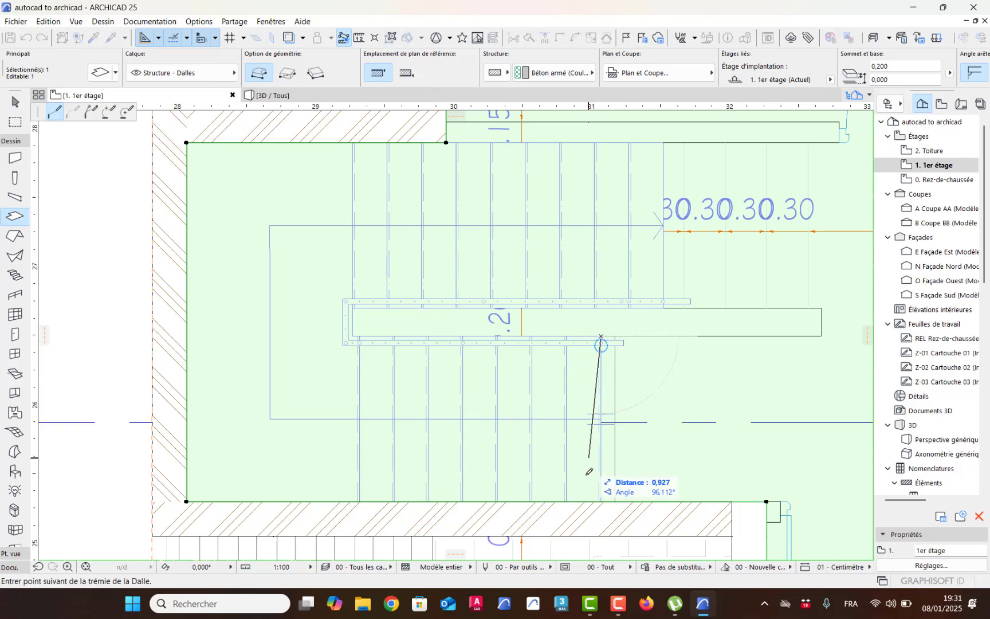
left_click(600, 502)
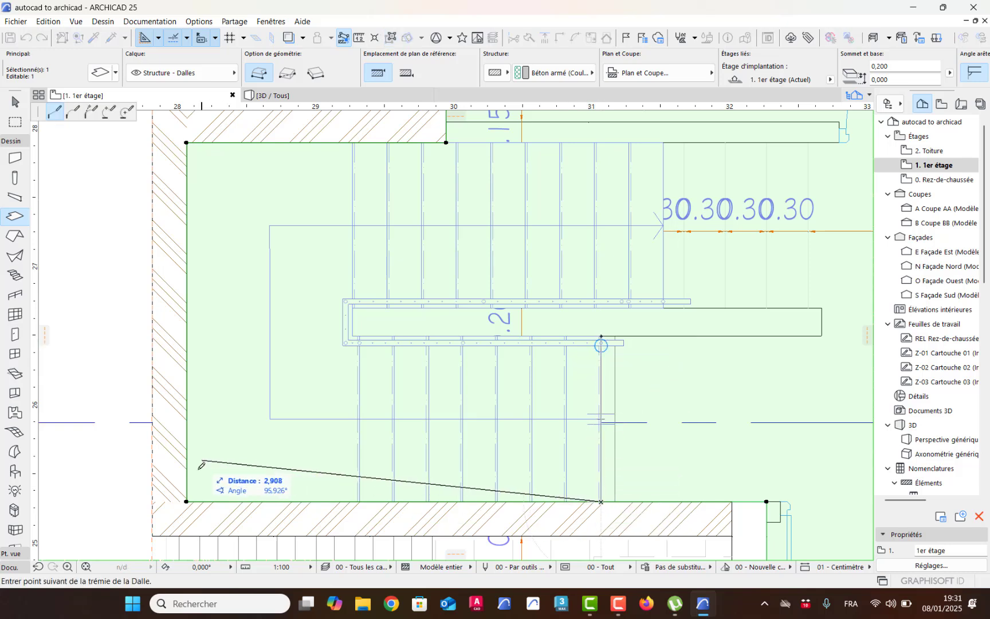
left_click(186, 502)
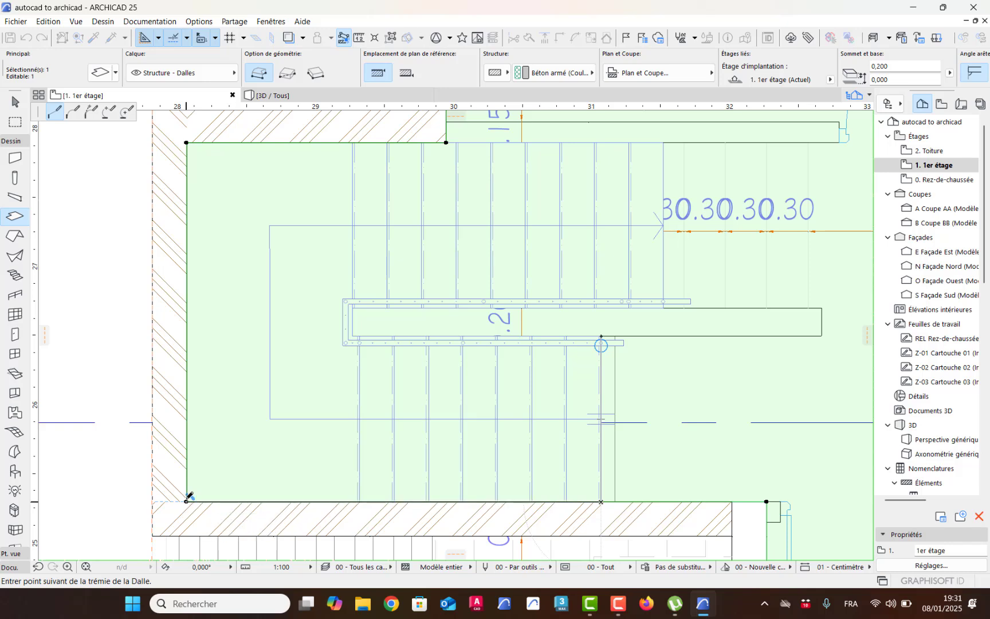
left_click(186, 143)
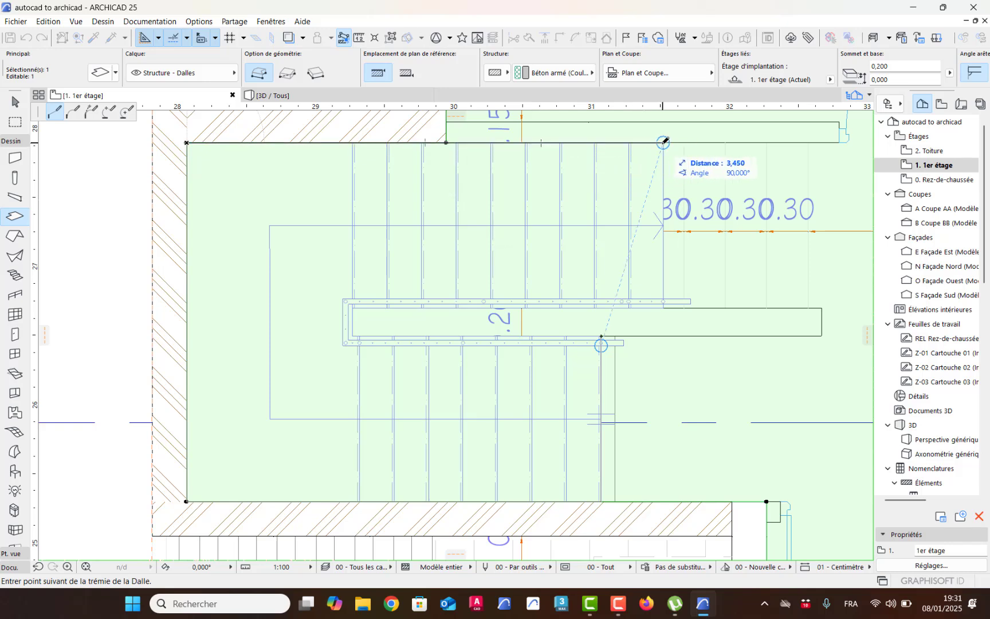
left_click(664, 308)
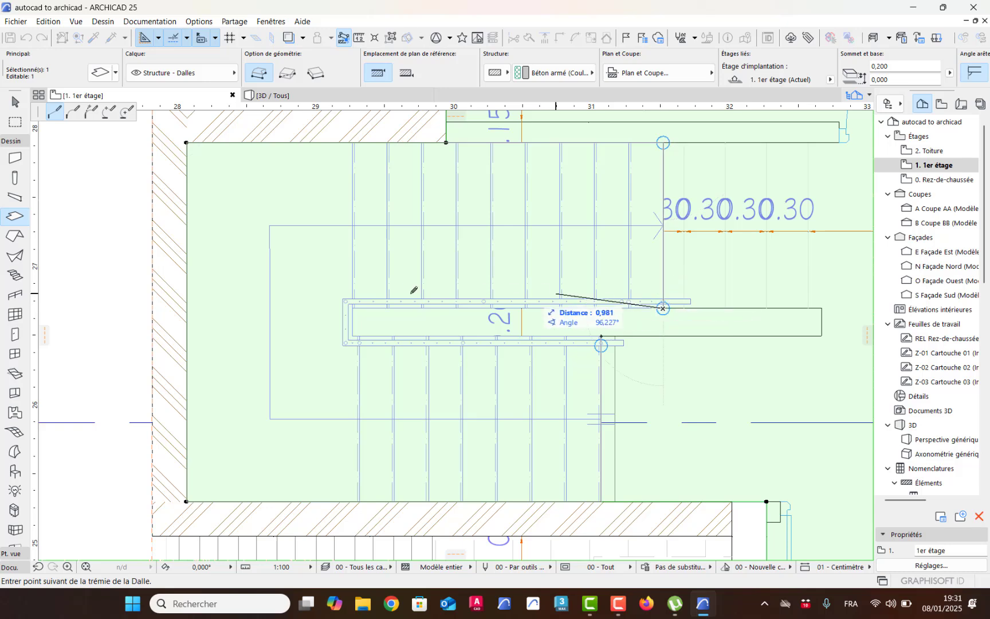
left_click(353, 308)
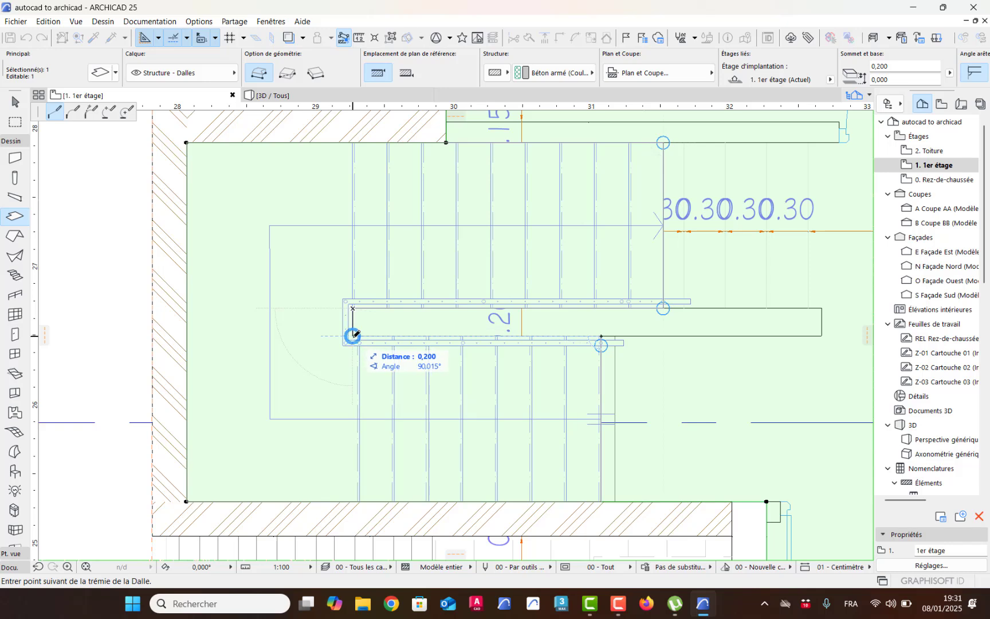
left_click(602, 336)
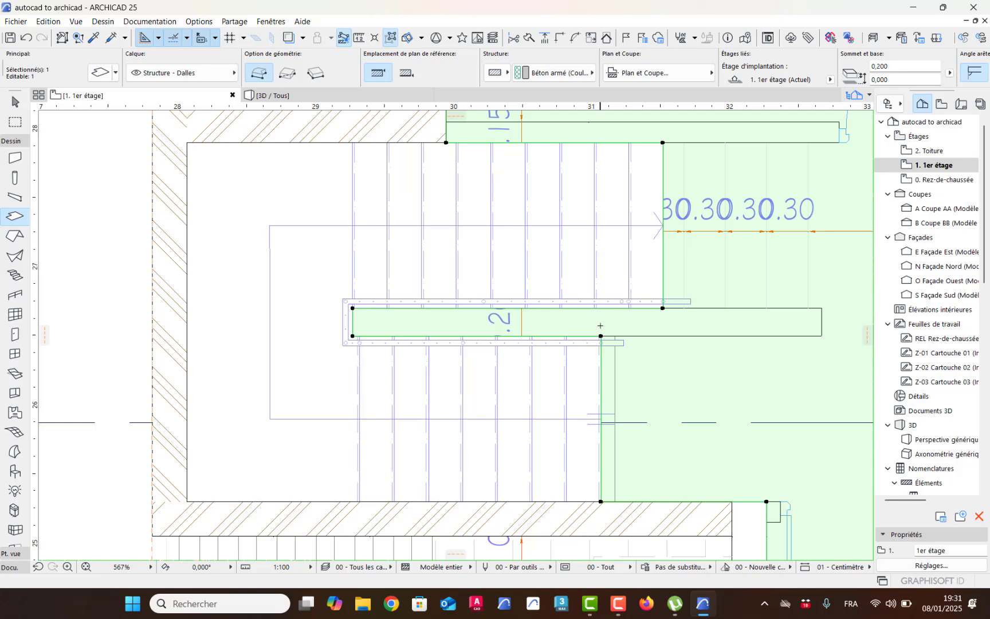
Select the staircase's inner railing in 3D and remove the balusters from its segment pattern in the railing settings
key("F3")
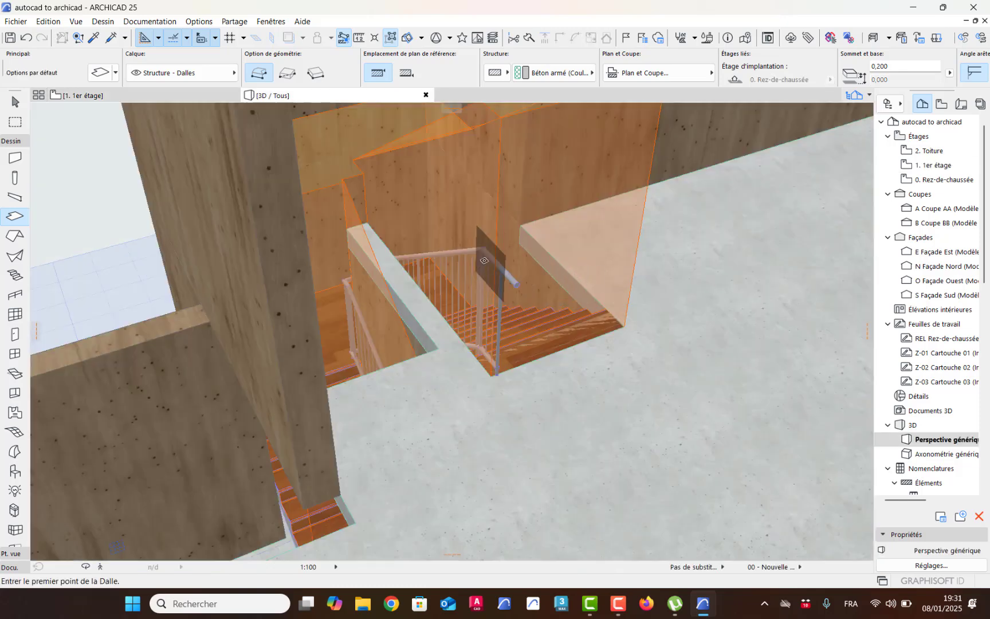
scroll(472, 301, "up", 6)
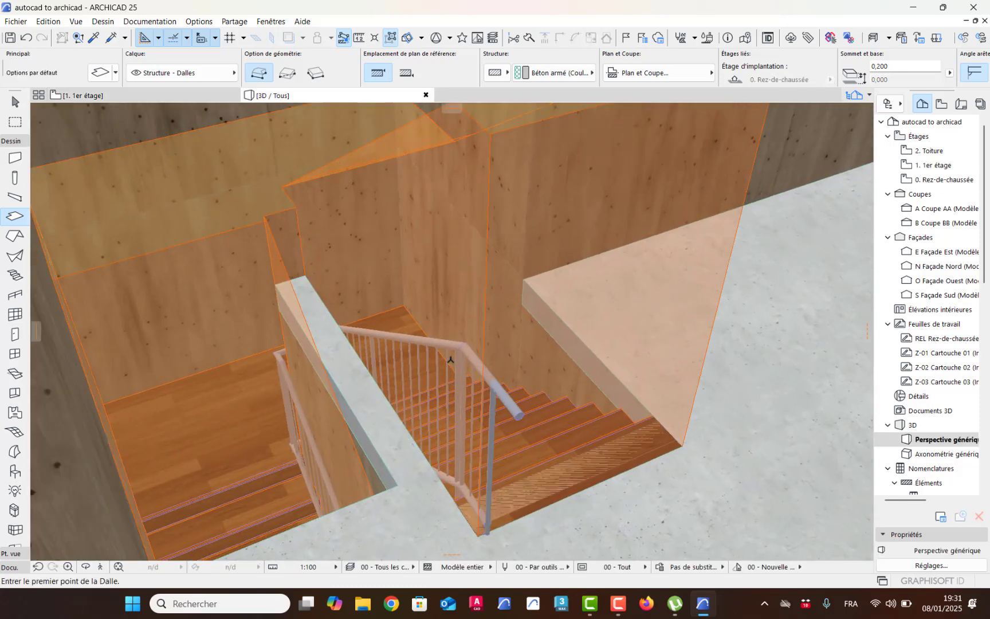
left_click(16, 104)
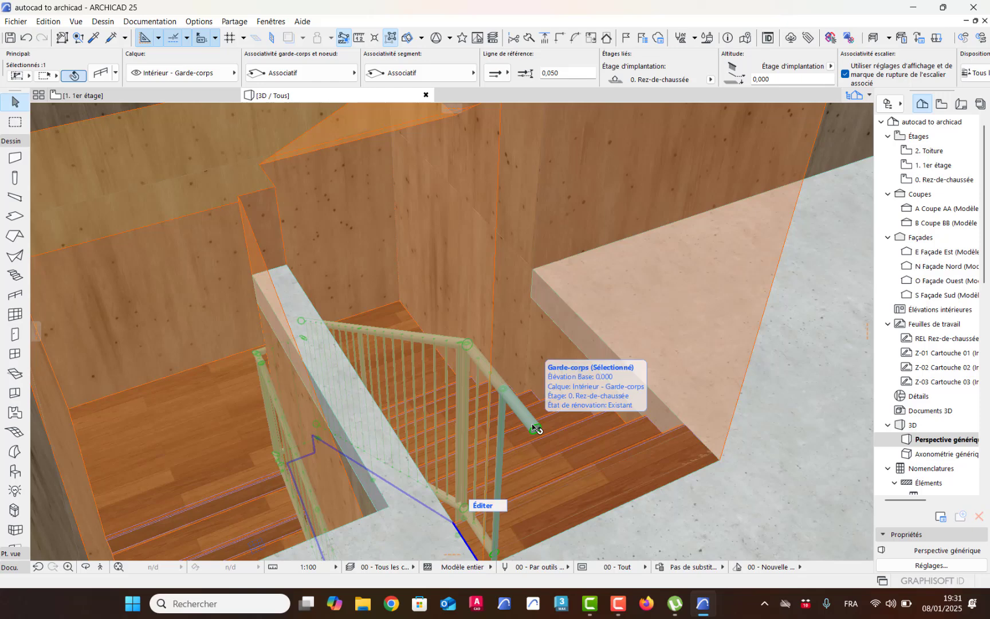
left_click(100, 73)
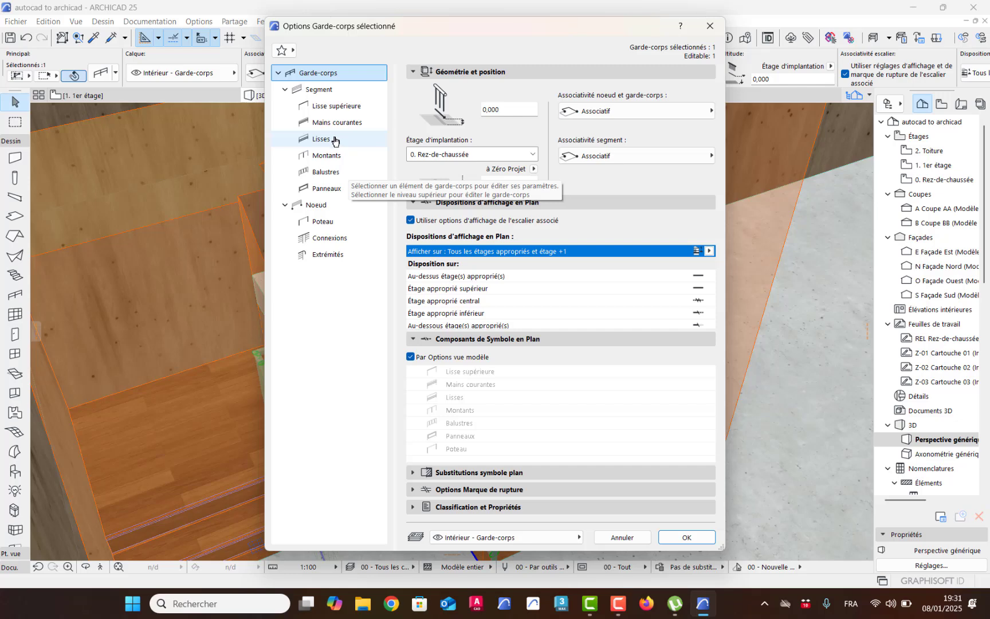
left_click(333, 160)
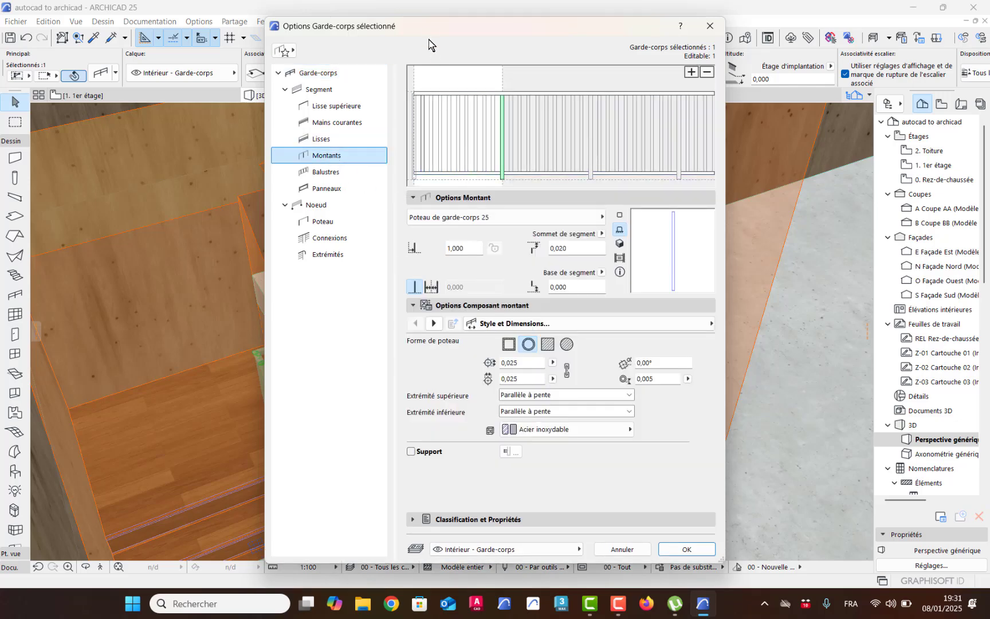
left_click_drag(448, 39, 442, 90)
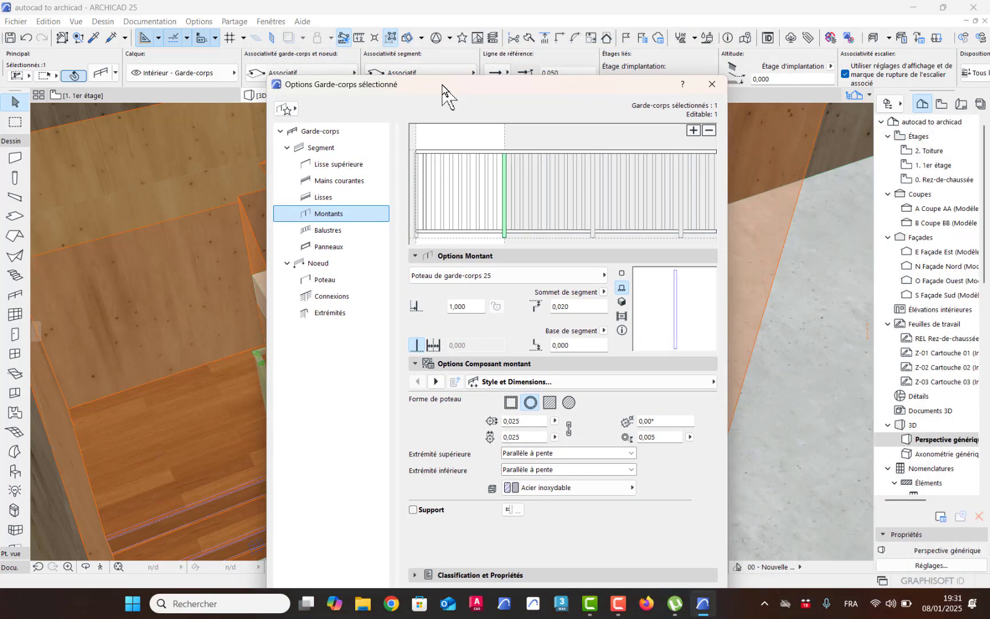
left_click(471, 190)
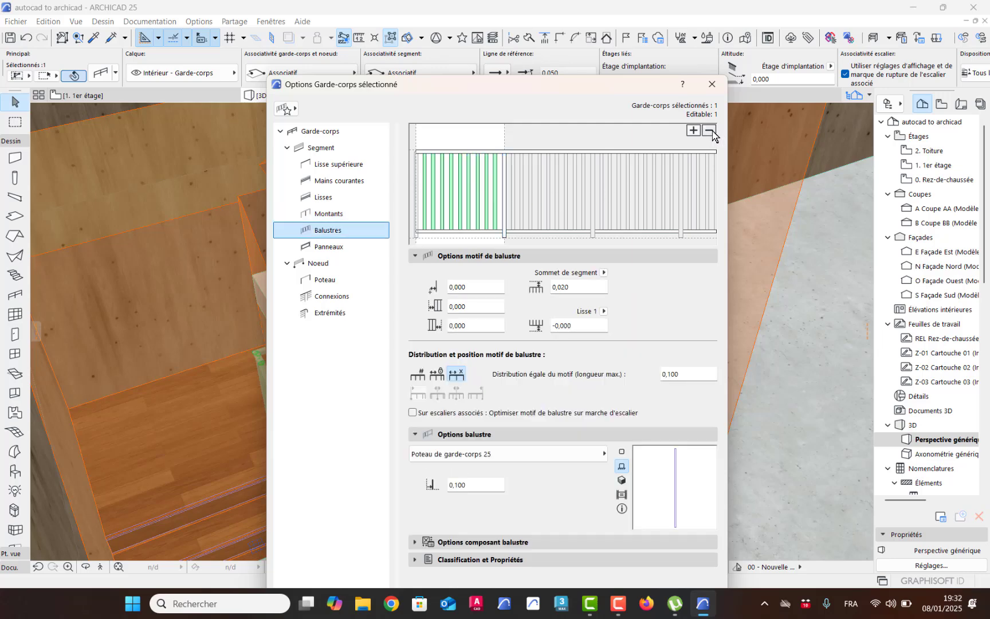
left_click(710, 133)
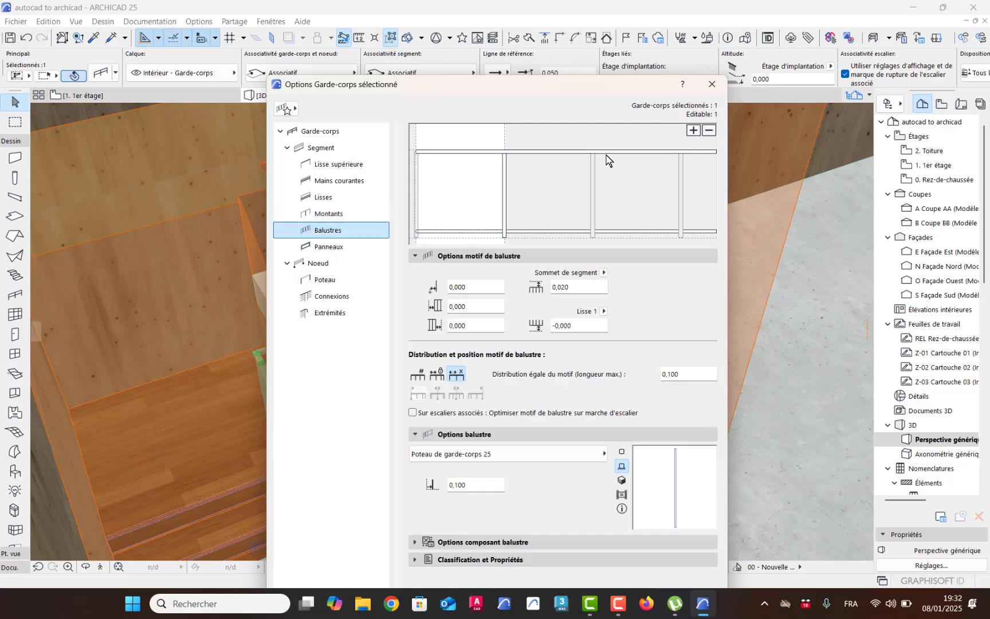
Add a Panneau de garde-corps 25 panel to the first bay of the inner railing's segment pattern and apply the railing settings
left_click(332, 247)
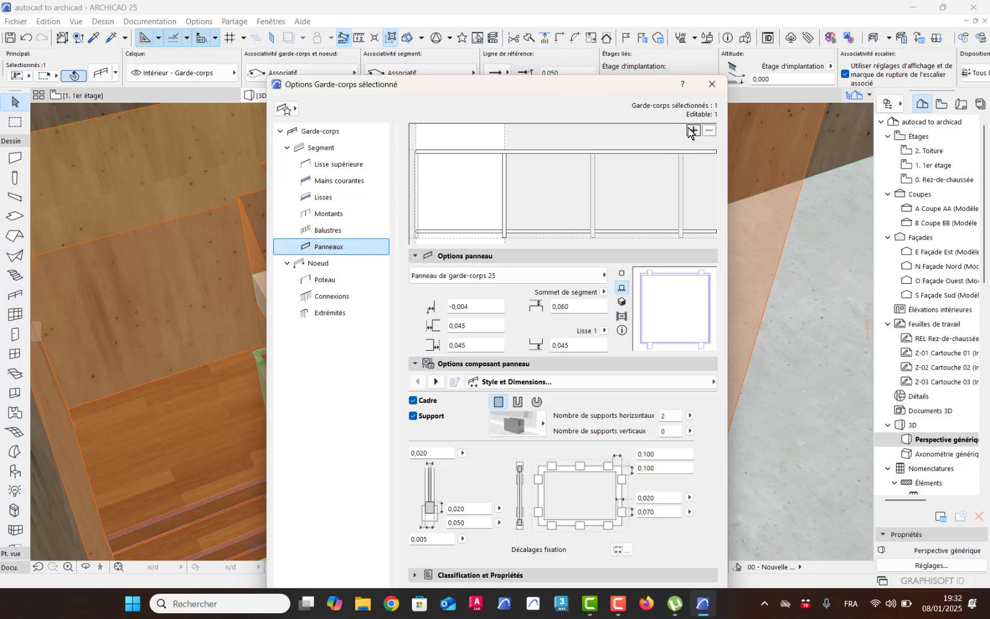
left_click(473, 187)
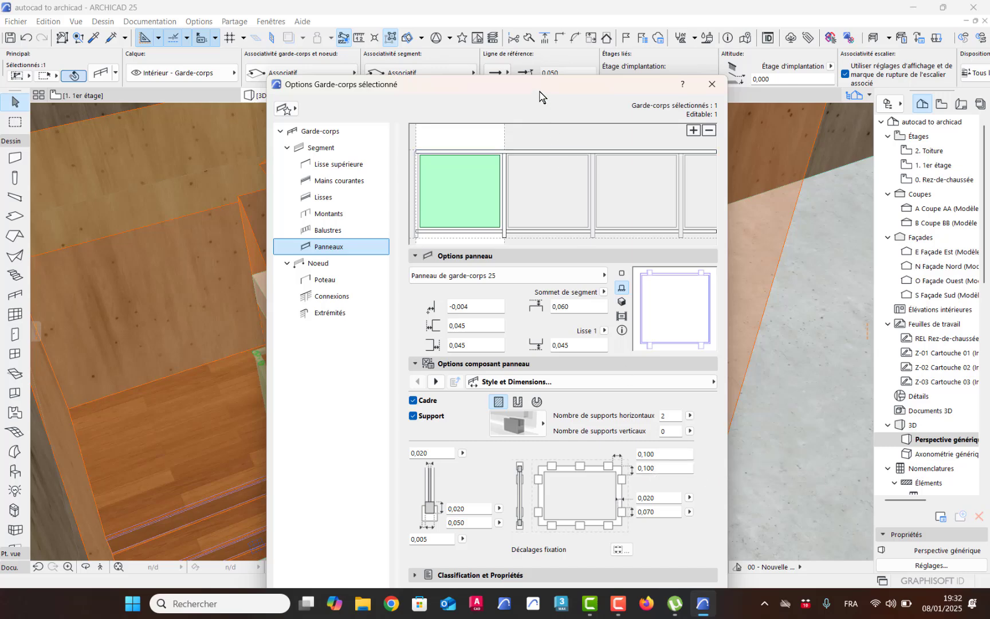
left_click_drag(539, 95, 528, 38)
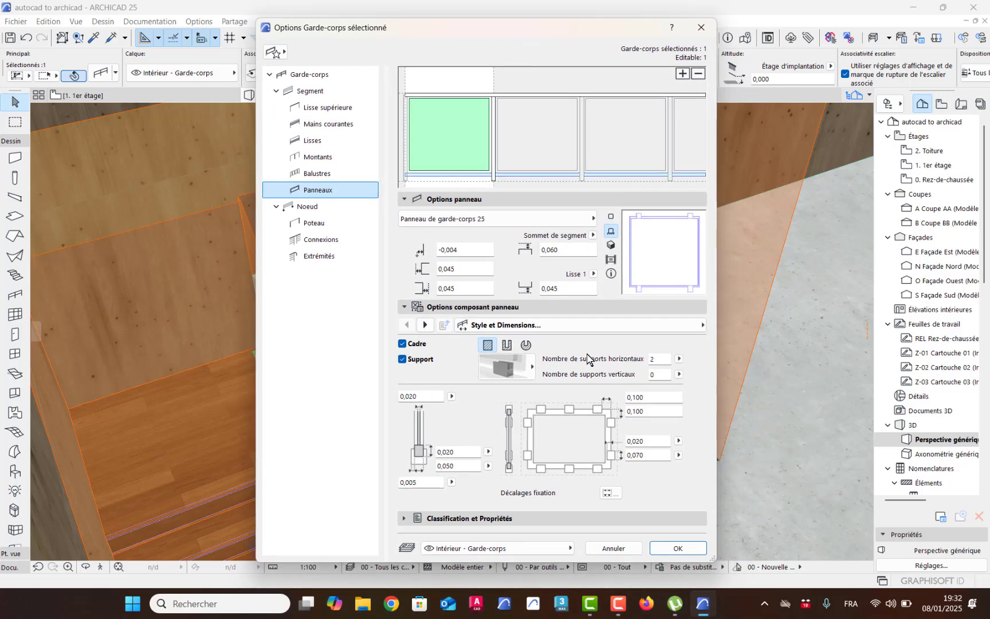
left_click(687, 551)
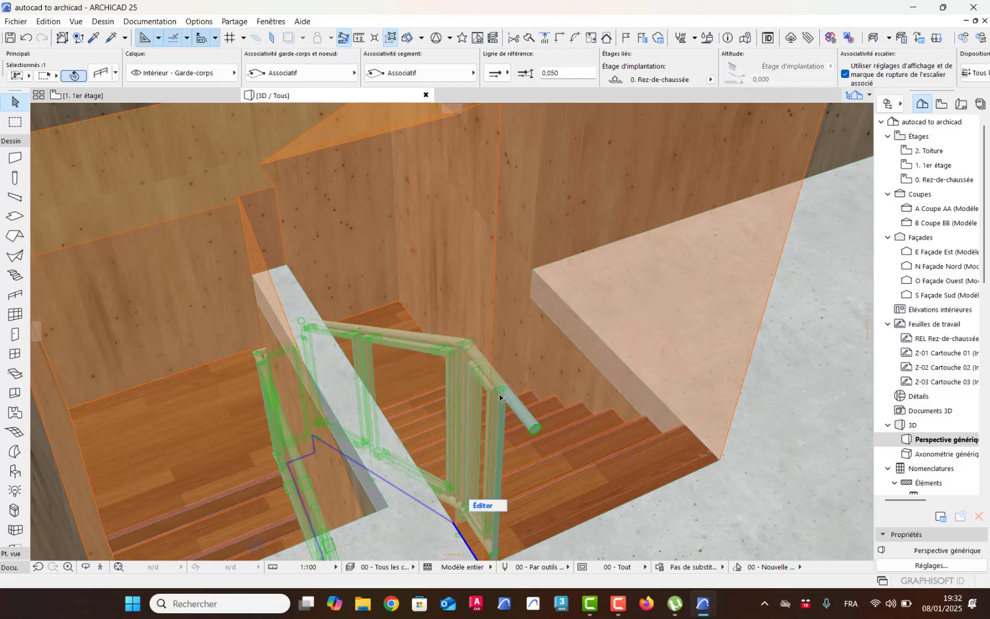
middle_click_drag(501, 394, 523, 382)
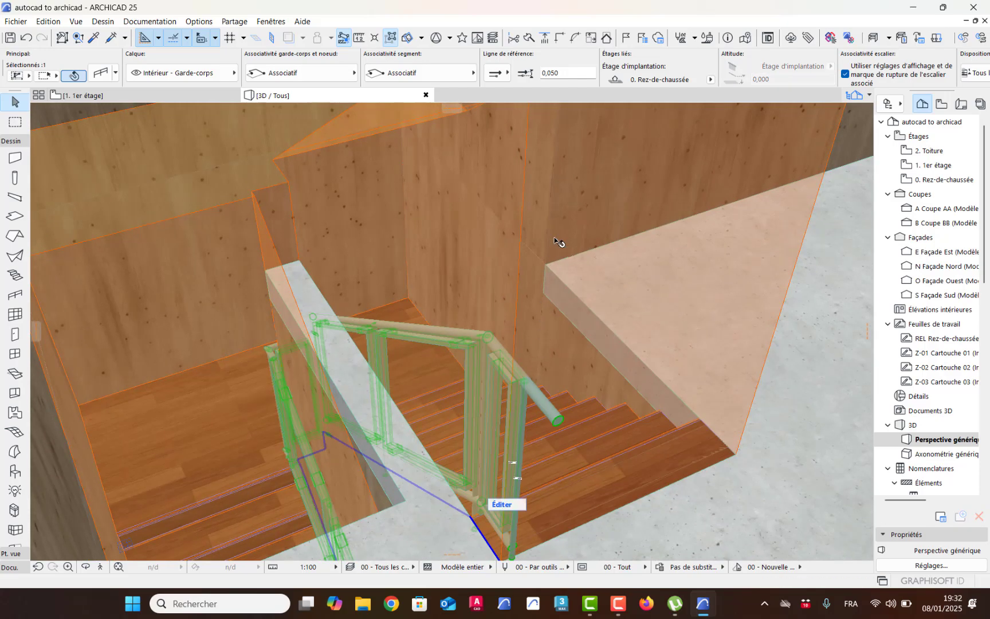
Select the staircase and turn off the Échappée (headroom) display for stairs in the model view options
scroll(571, 189, "down", 1)
scroll(574, 199, "down", 3)
middle_click_drag(575, 199, 508, 291, "shift")
left_click(511, 286)
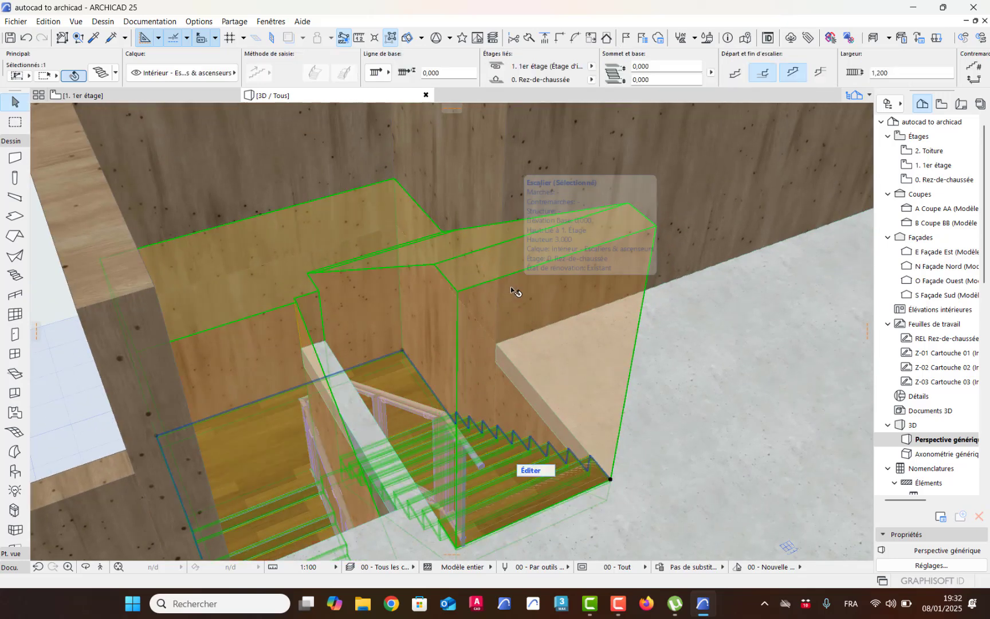
left_click(148, 21)
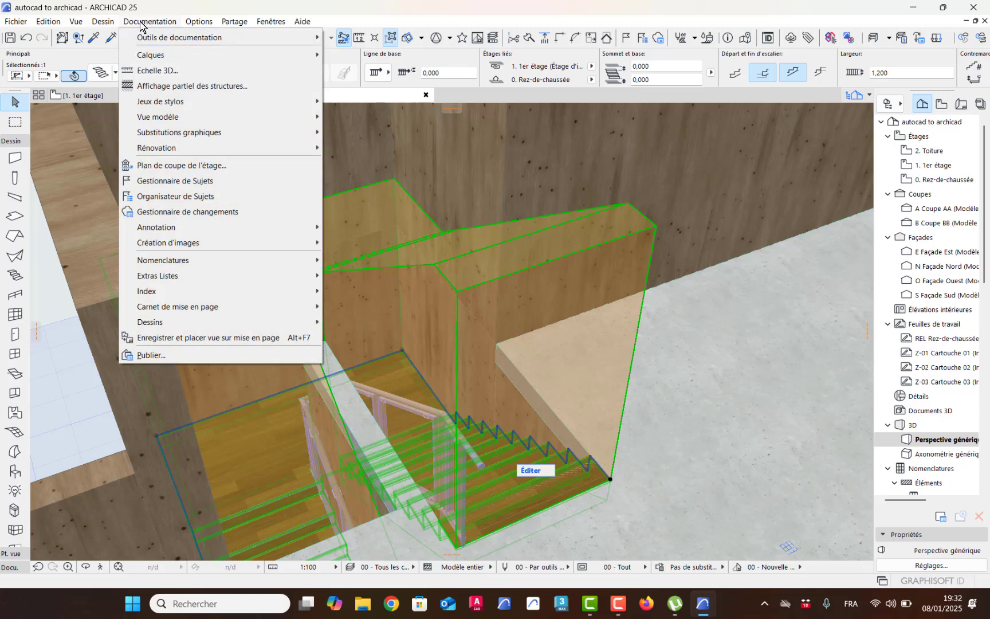
mouse_move(255, 118)
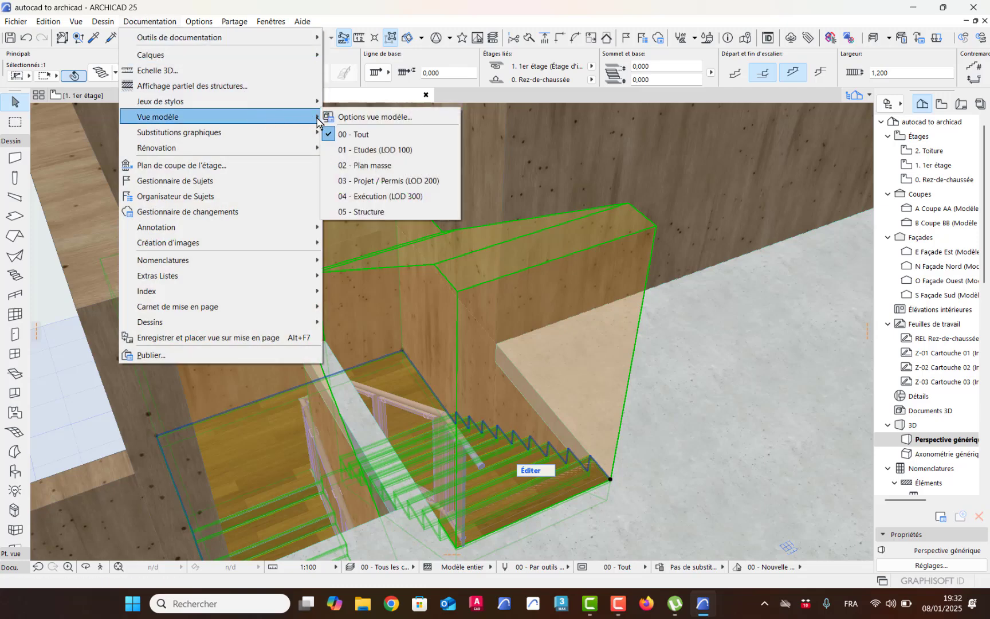
left_click(384, 118)
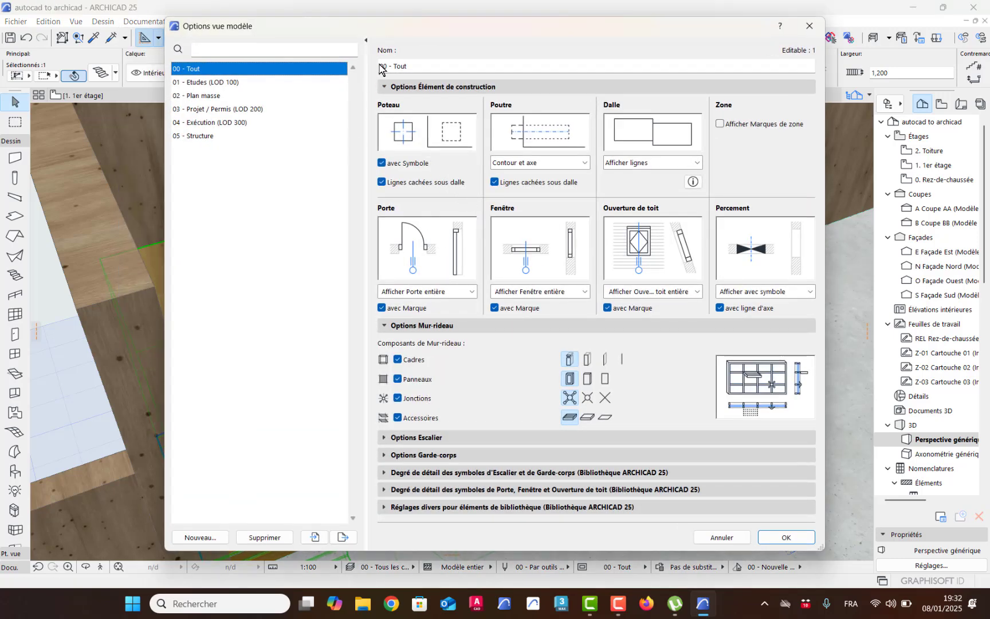
left_click_drag(388, 27, 400, 525)
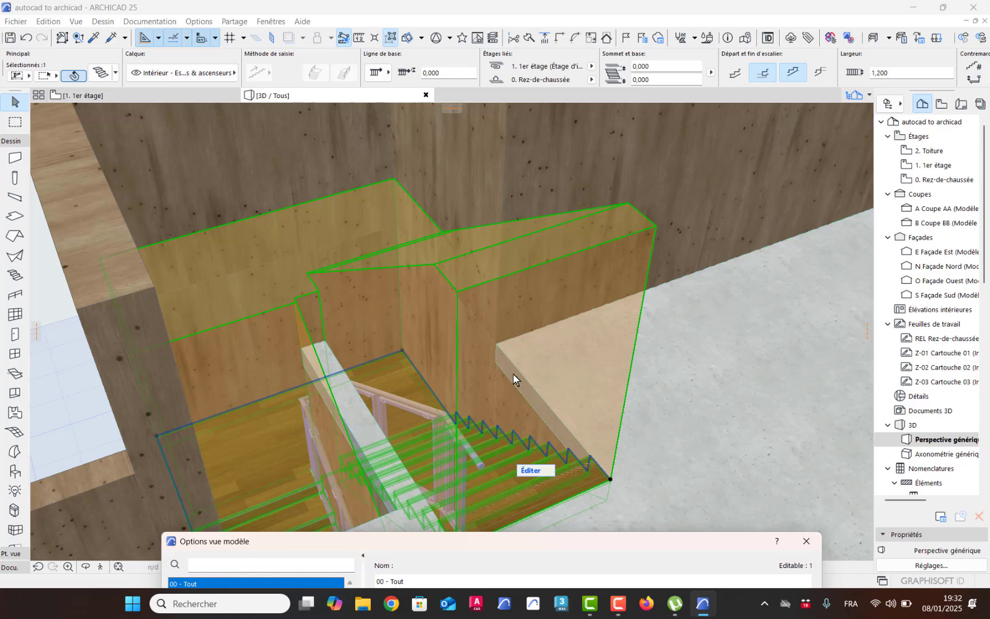
left_click_drag(523, 544, 580, 102)
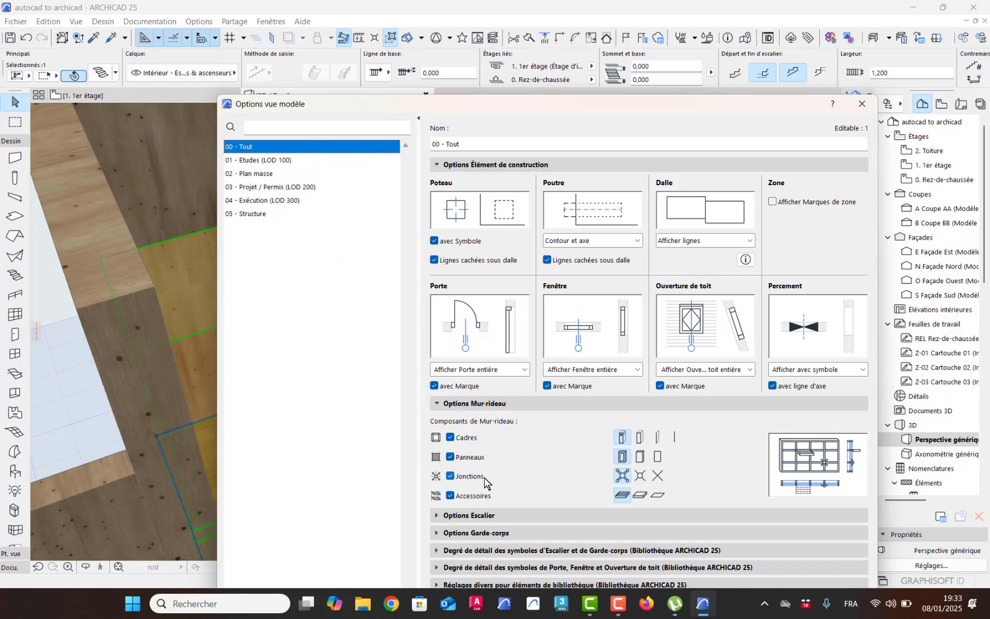
left_click(464, 516)
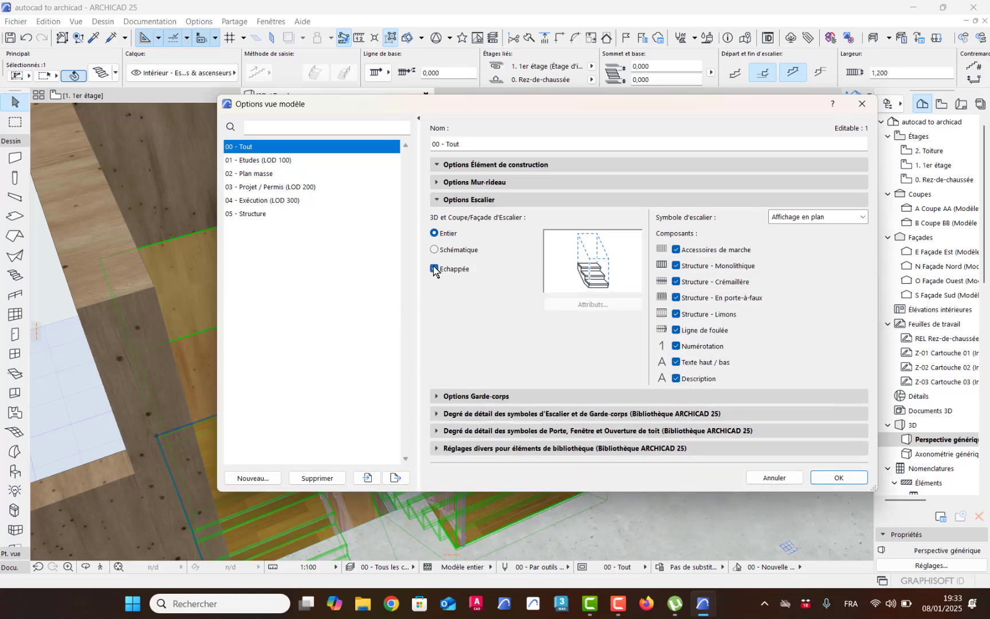
left_click(434, 269)
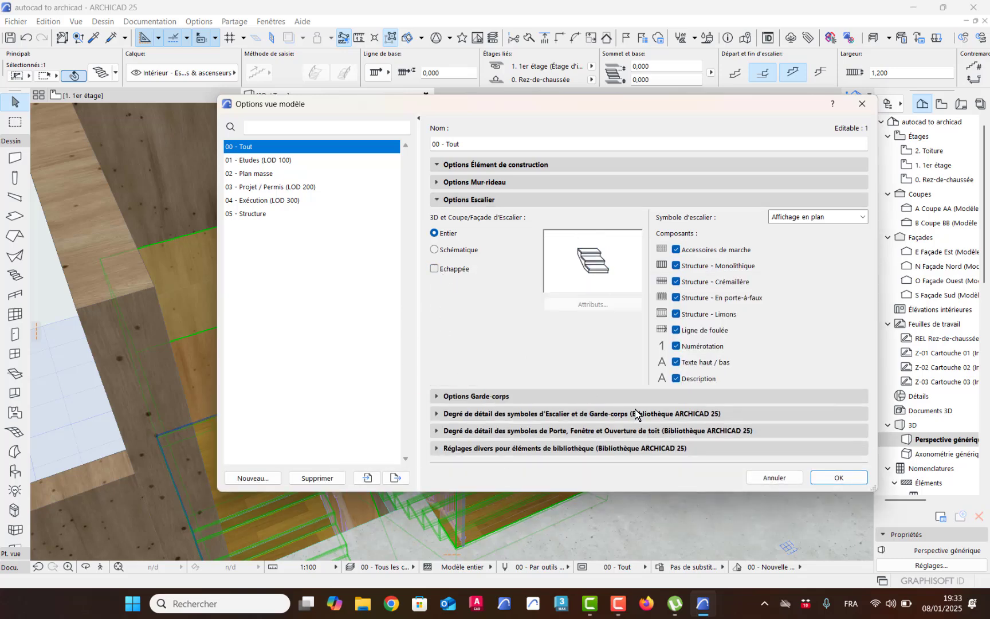
left_click(832, 478)
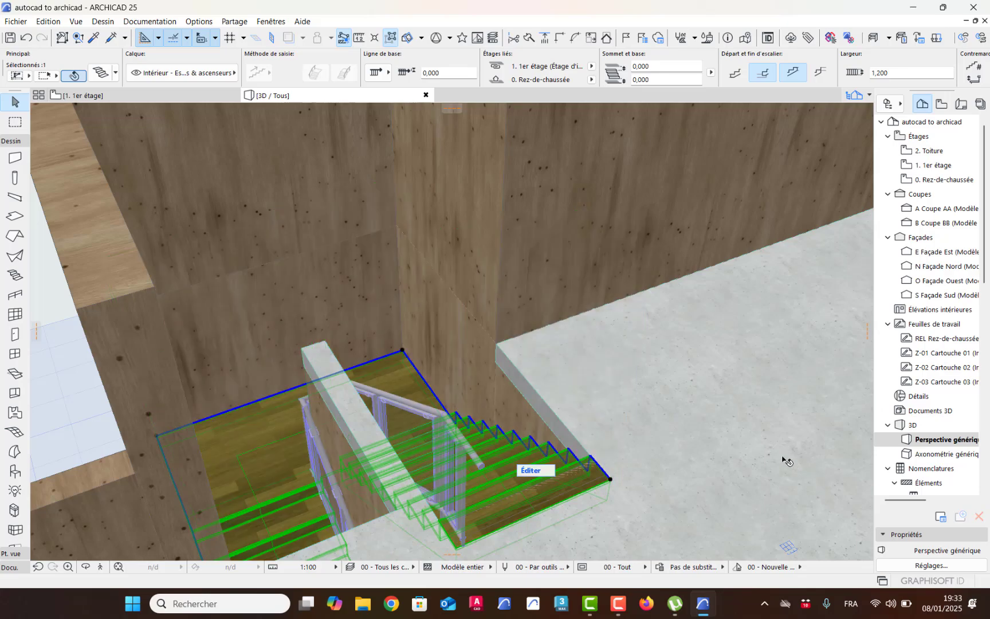
Examine the stairwell from above in 3D, deselect the staircase and select the first-floor slab
middle_click_drag(481, 403, 482, 373)
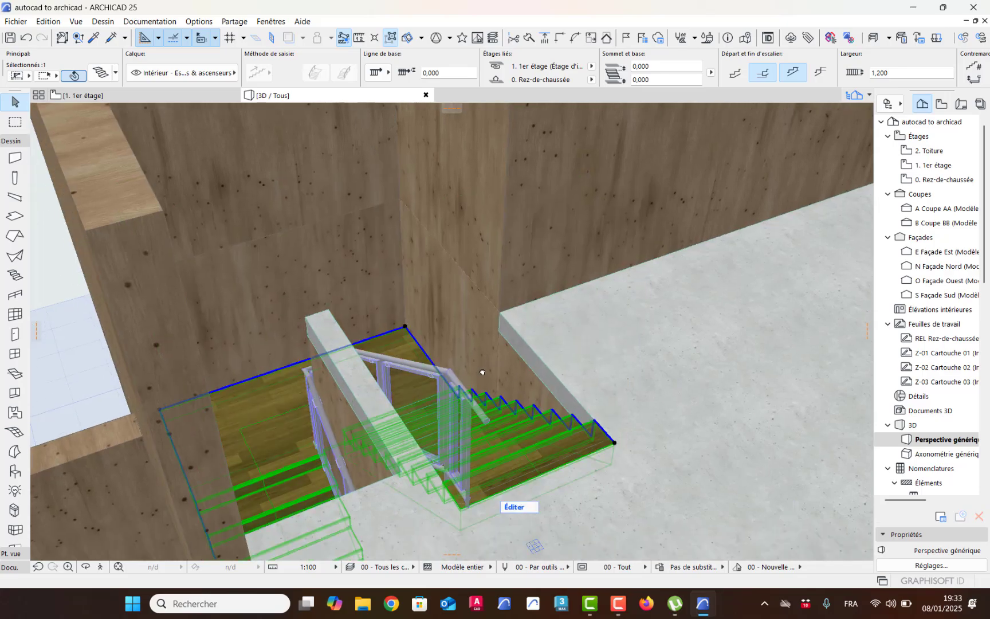
middle_click_drag(543, 395, 374, 421, "shift")
middle_click_drag(420, 490, 492, 367, "shift")
middle_click_drag(374, 338, 456, 421, "shift")
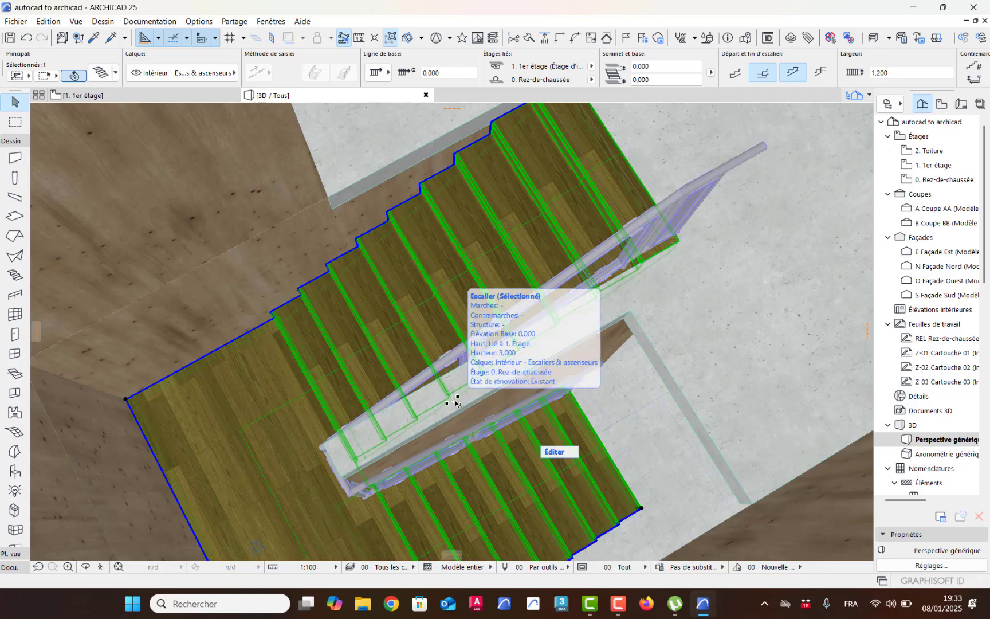
key("Escape")
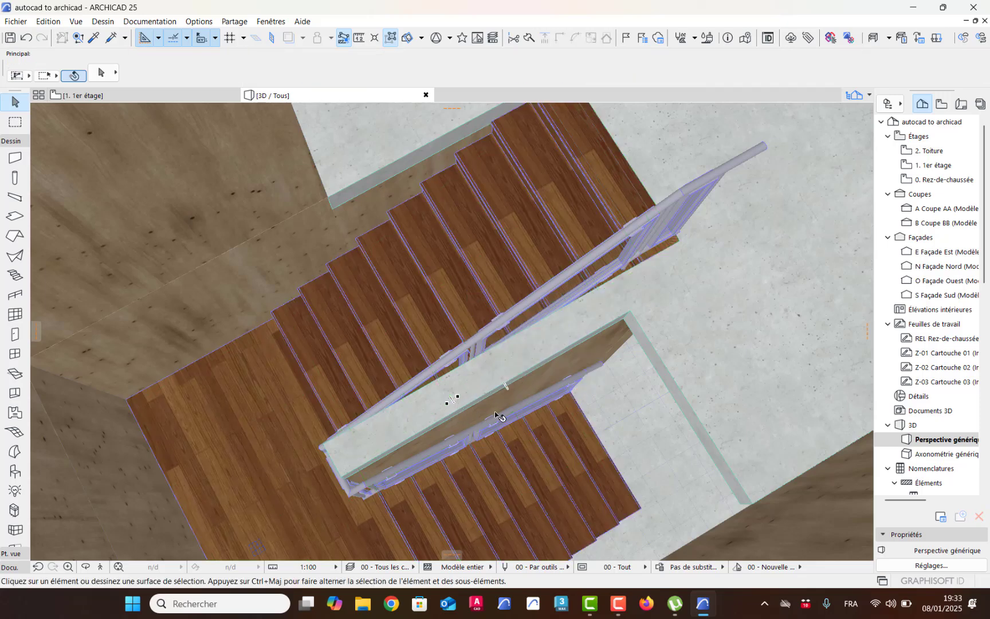
left_click(625, 324)
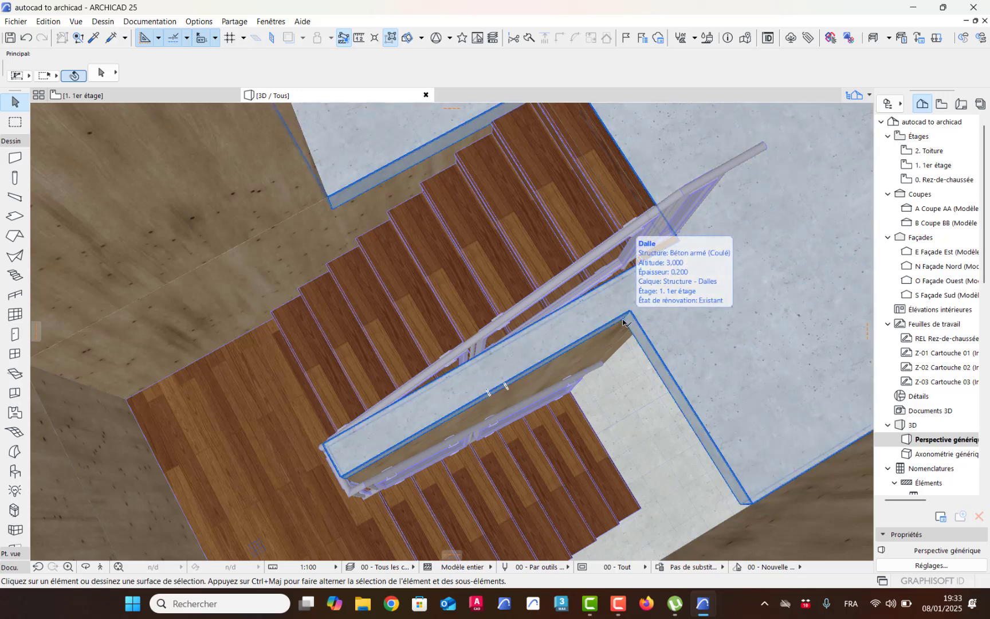
left_click(724, 377)
middle_click_drag(707, 413, 691, 303)
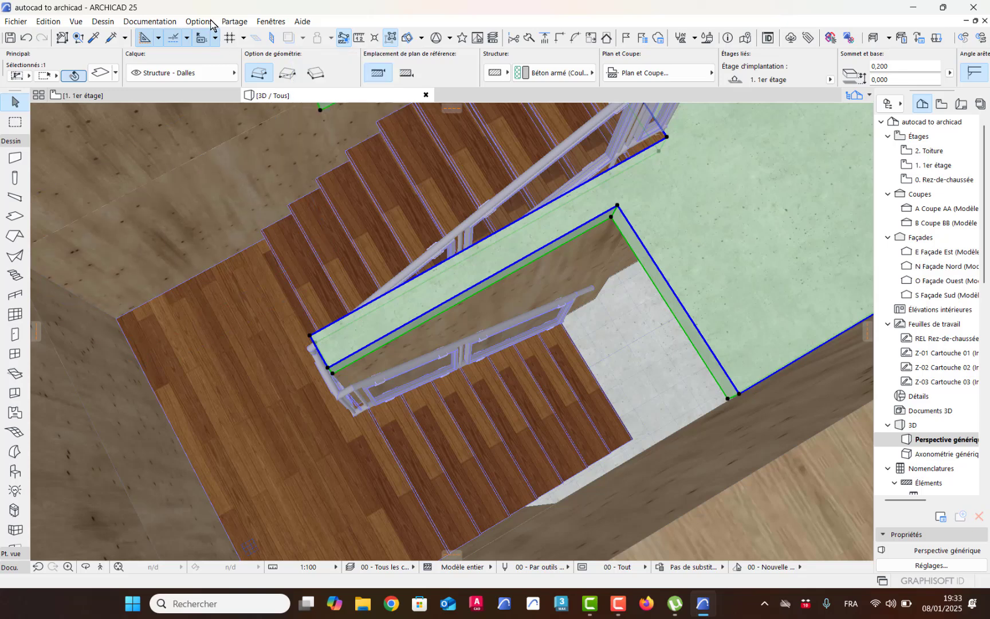
Turn the stairs' Échappée (headroom) display back on in the model view options
left_click(103, 22)
mouse_move(158, 22)
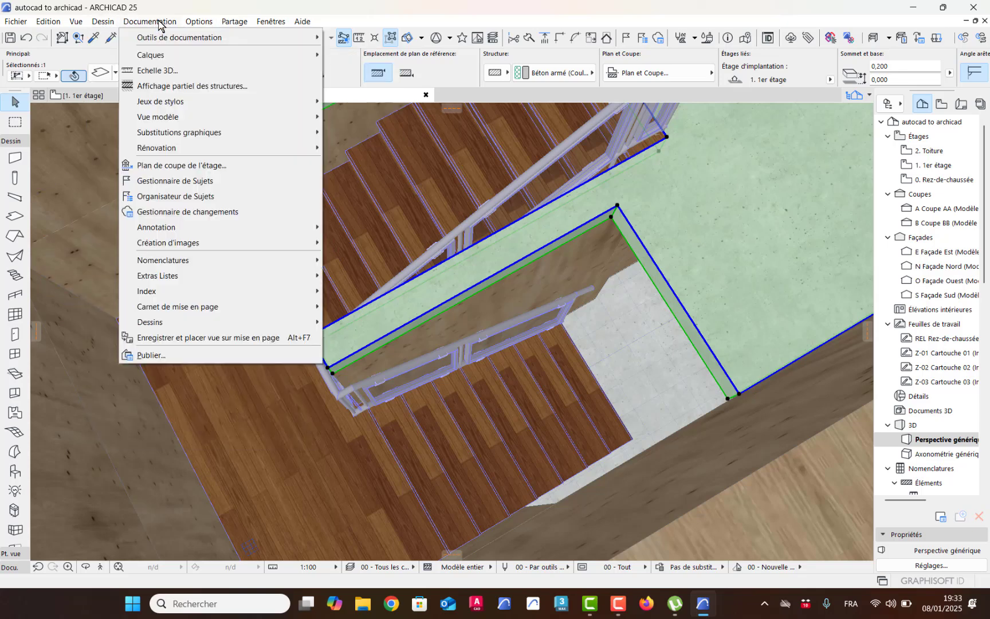
mouse_move(242, 104)
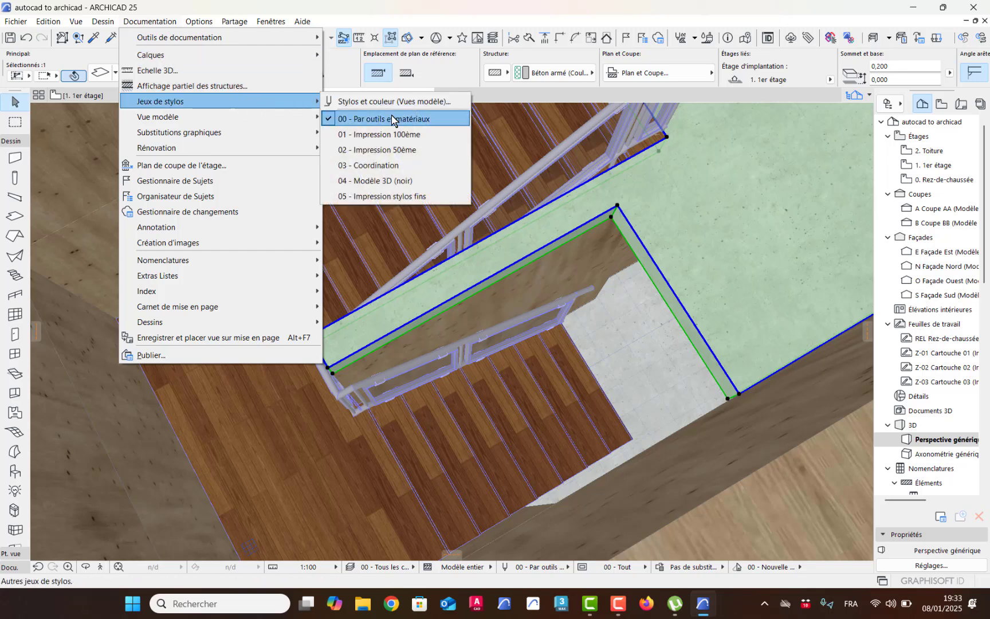
mouse_move(280, 121)
left_click(358, 118)
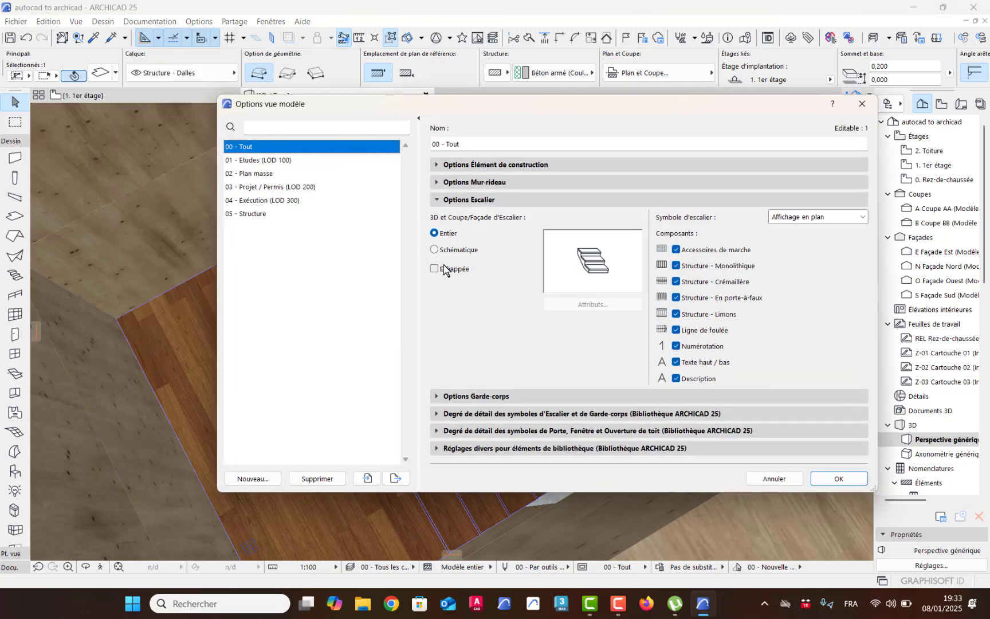
left_click(434, 268)
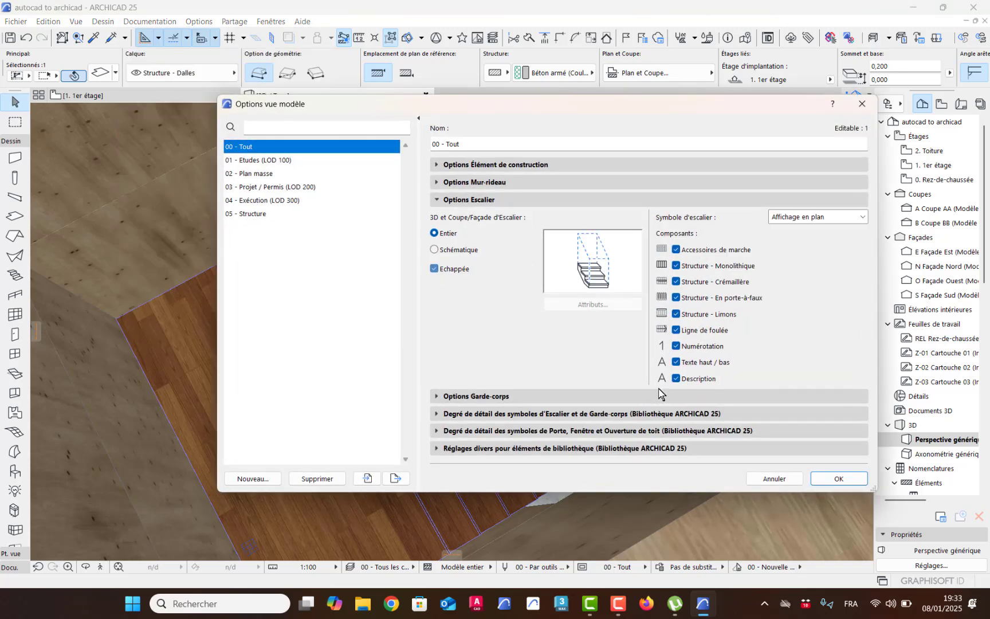
left_click(836, 479)
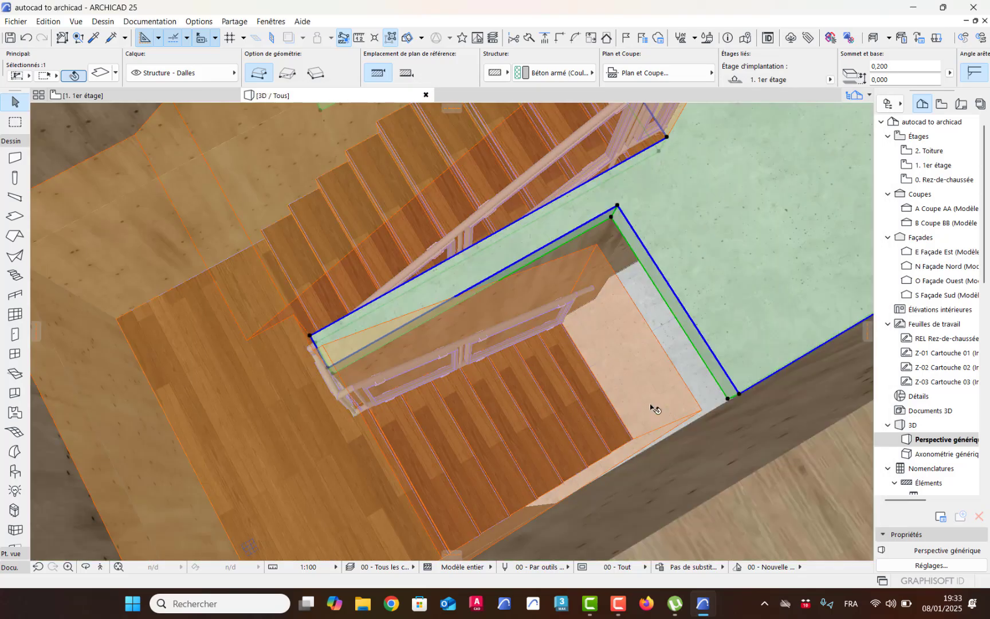
Inspect from several angles how the slab strip over the central wall meets the staircase's headroom volume
scroll(650, 407, "up", 10)
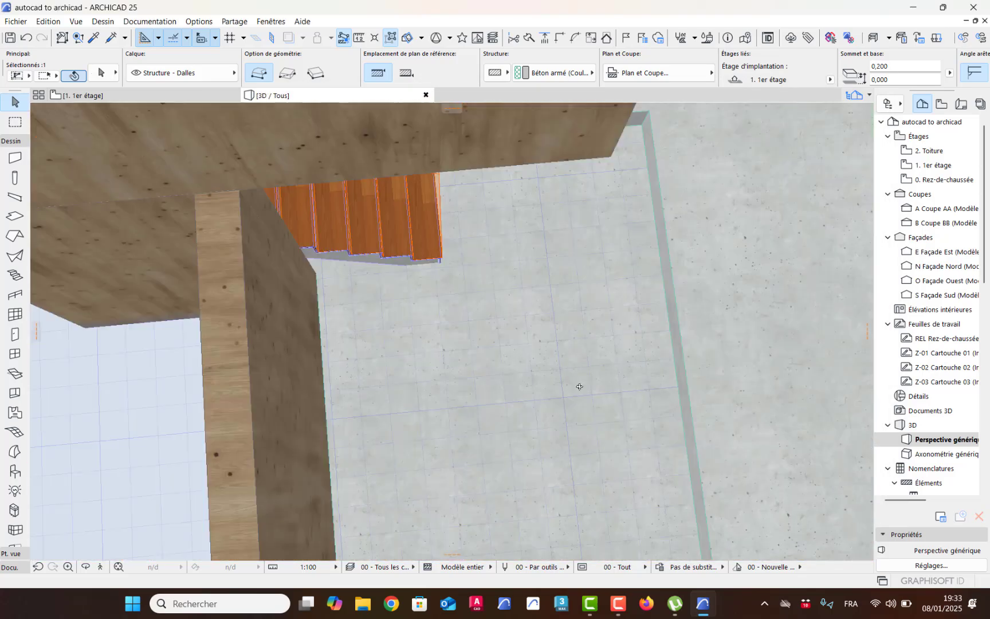
middle_click_drag(609, 383, 579, 440, "shift")
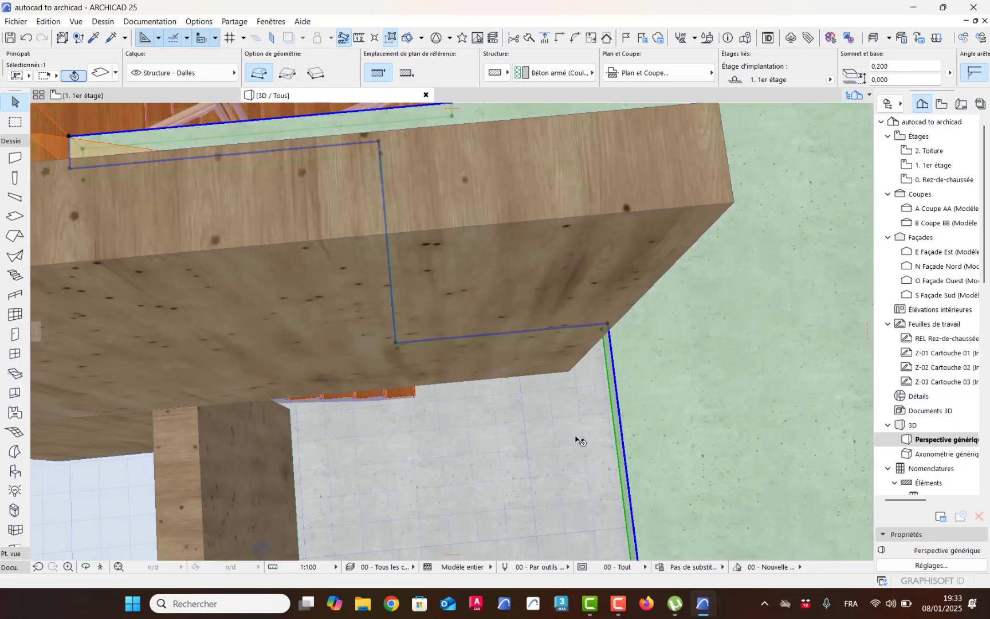
scroll(575, 440, "down", 4)
middle_click_drag(531, 321, 462, 405, "shift")
scroll(428, 408, "up", 3)
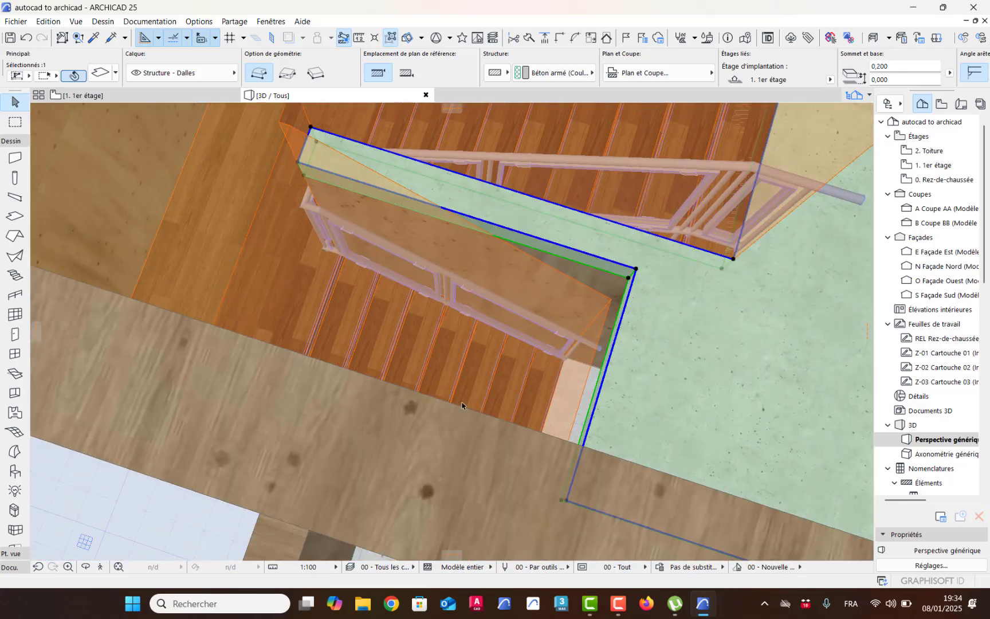
middle_click_drag(442, 369, 541, 426, "shift")
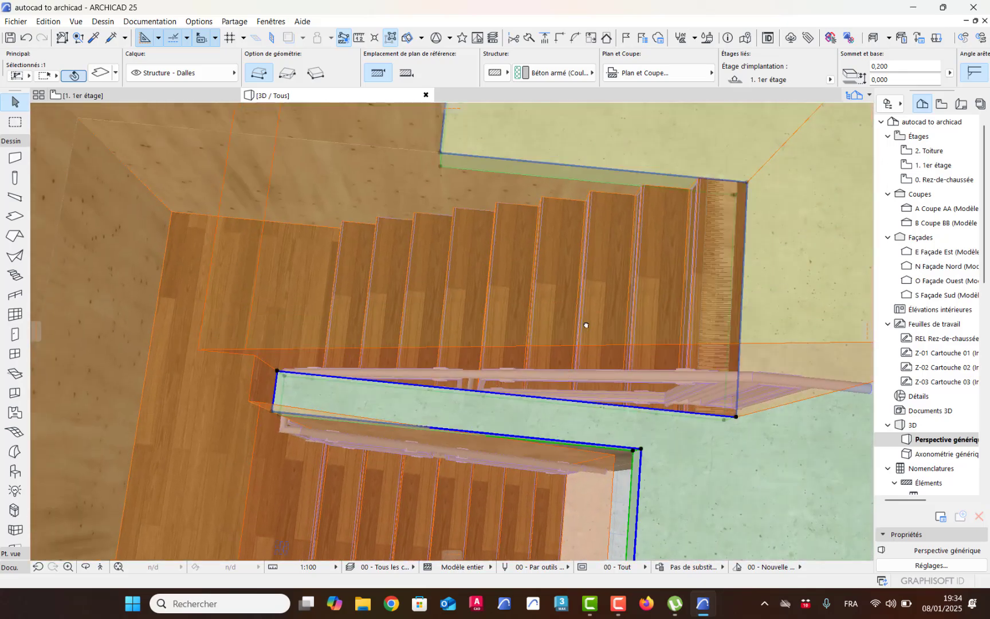
middle_click_drag(586, 326, 547, 359, "shift")
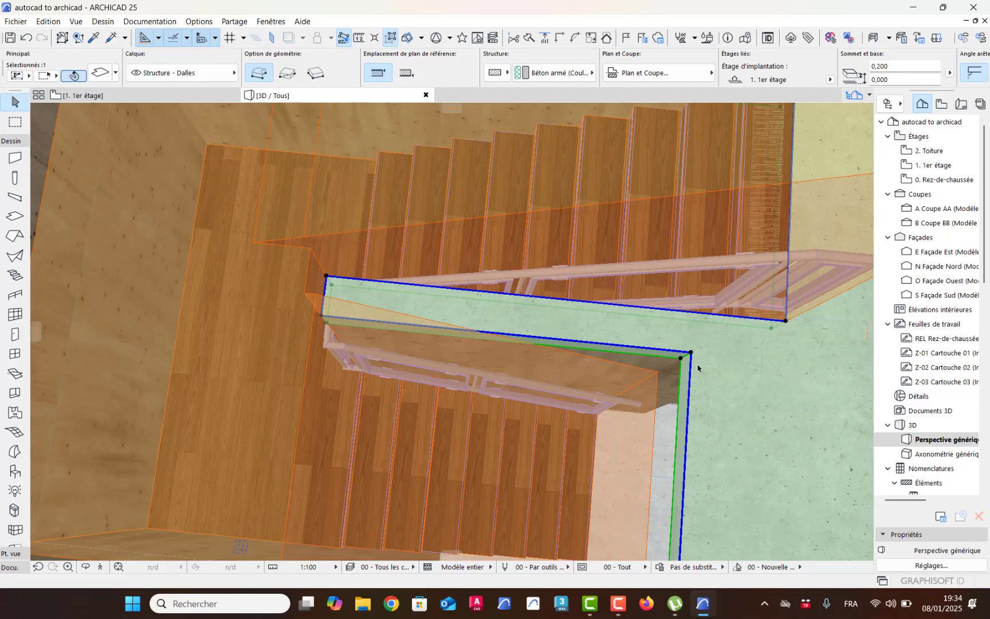
In the first-floor plan, shorten the slab strip between the flights by moving both end corners to align with the lower flight's slab edge
key("F2")
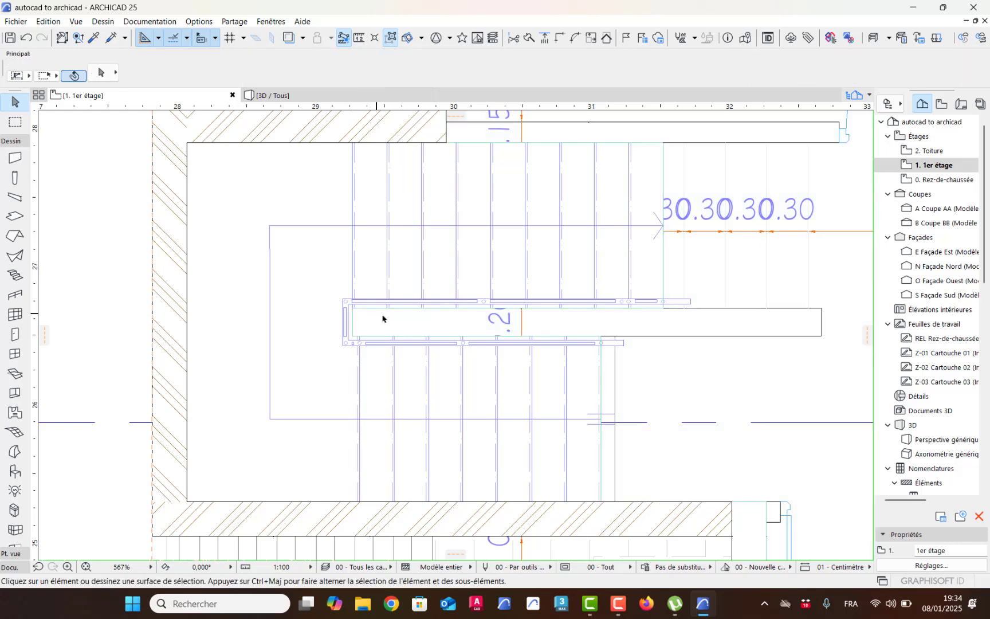
key("Escape")
left_click(388, 322)
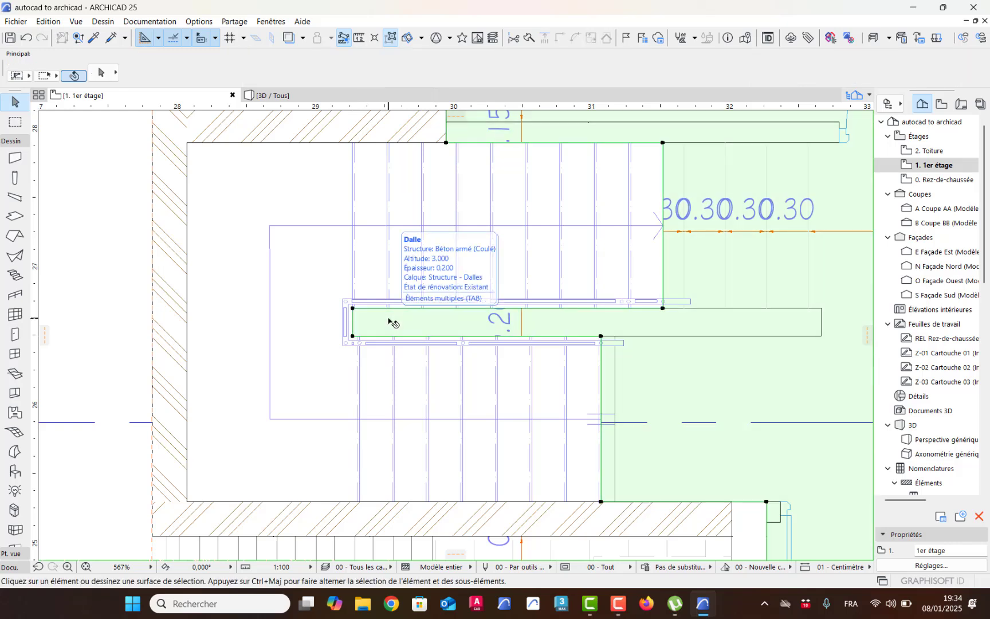
left_click(352, 308)
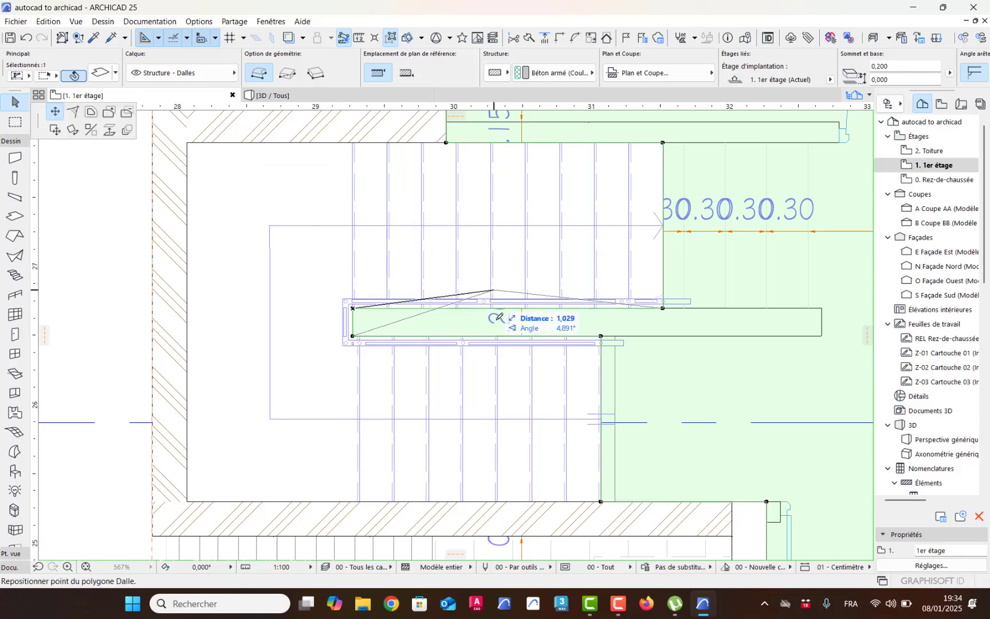
scroll(607, 309, "up", 3)
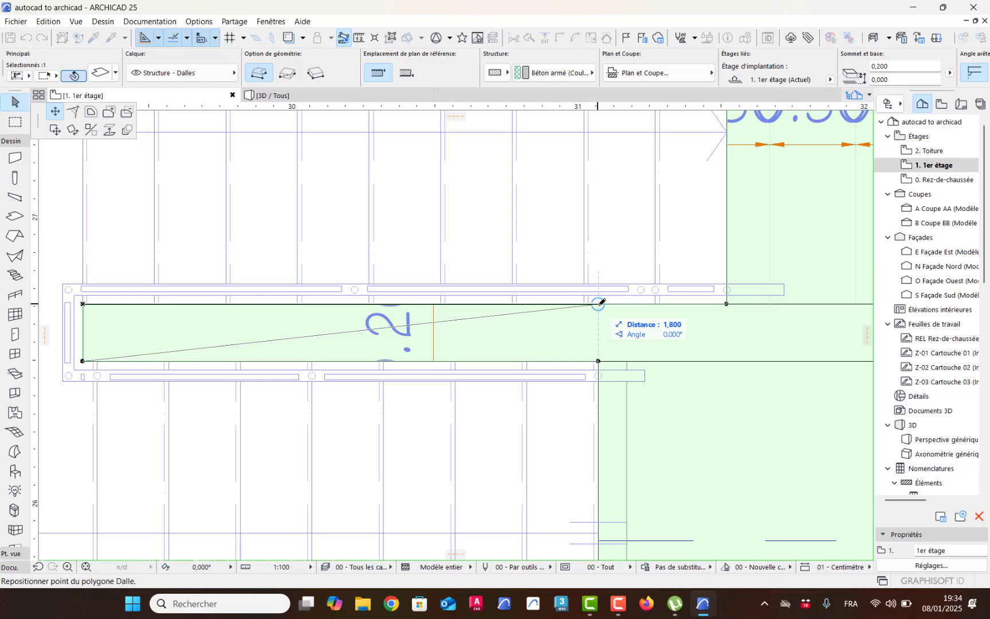
left_click(599, 303)
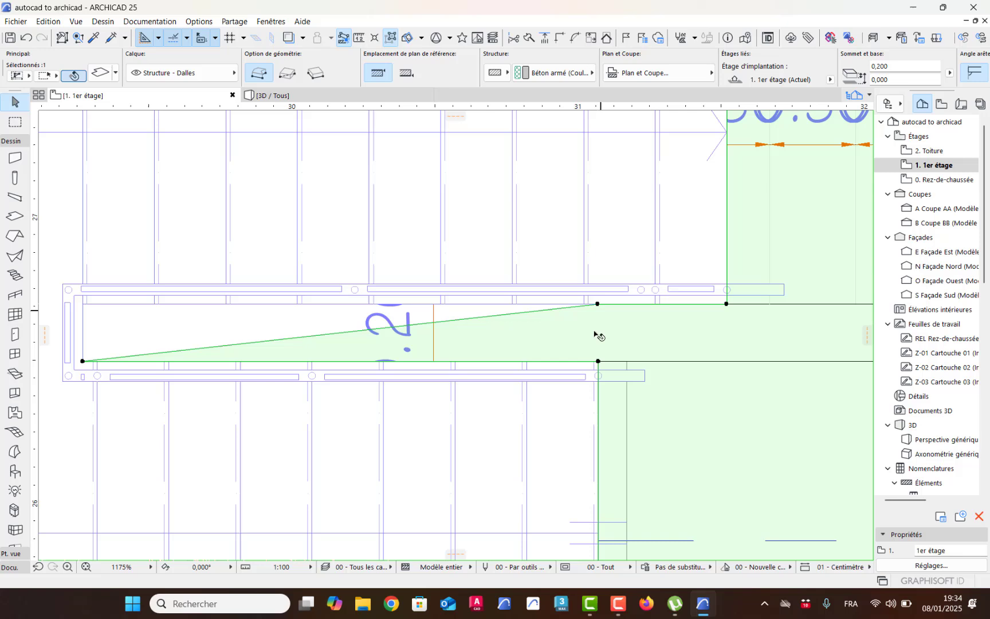
left_click(82, 362)
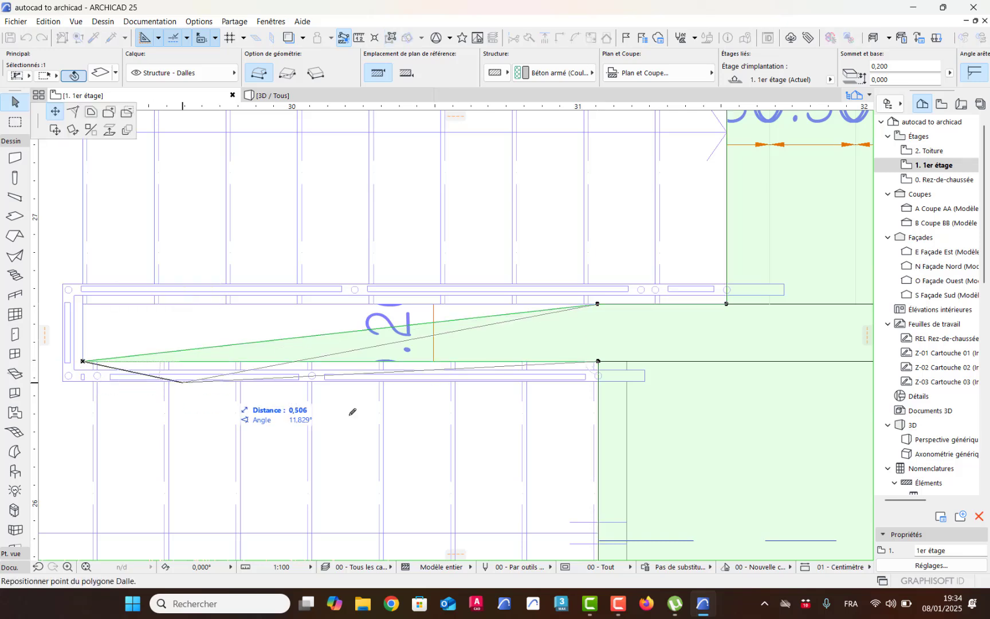
left_click(599, 361)
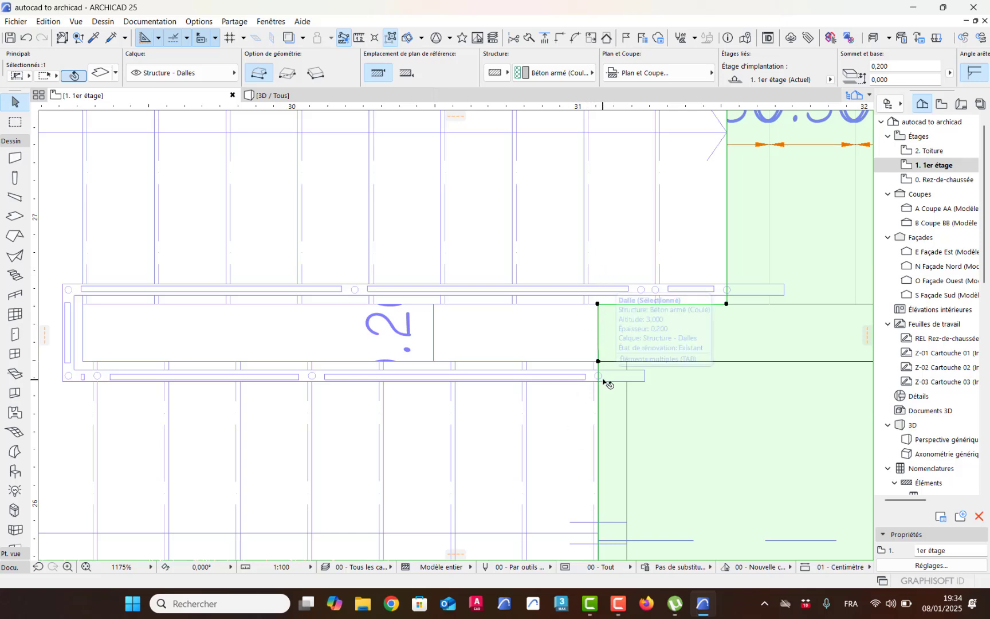
Cut the 3D model with a horizontal cutting plane at a Z coordinate of about 2.64 to expose the ground floor
key("F3")
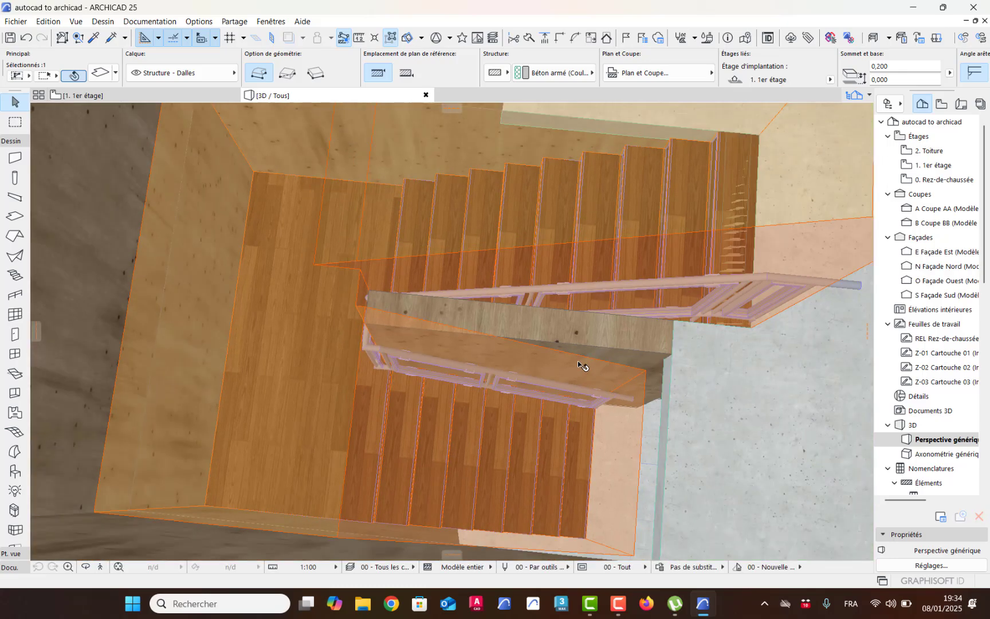
middle_click_drag(582, 366, 478, 423, "shift")
scroll(480, 422, "down", 5)
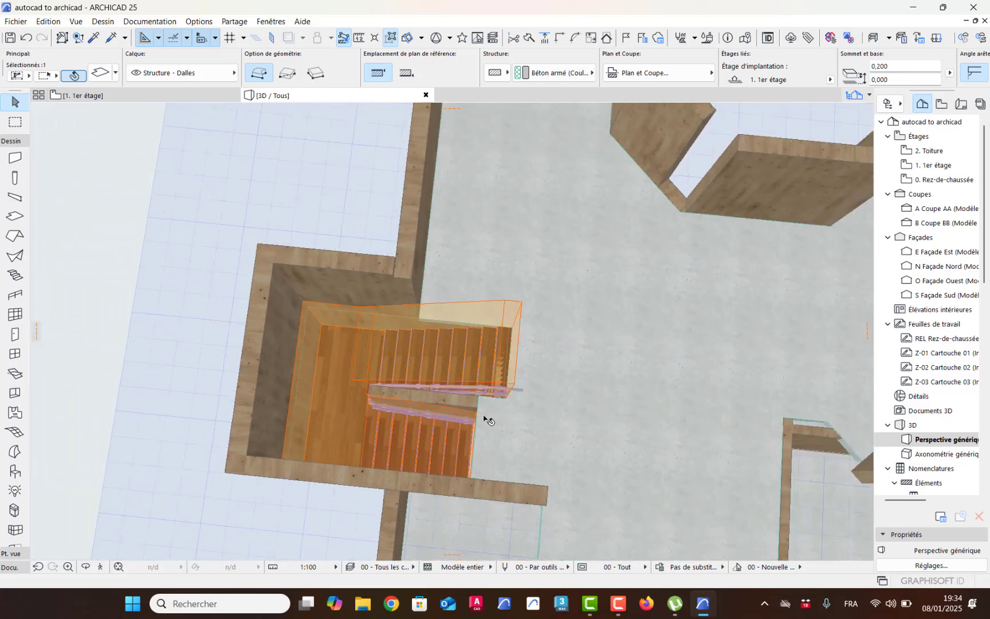
middle_click_drag(491, 434, 423, 409, "shift")
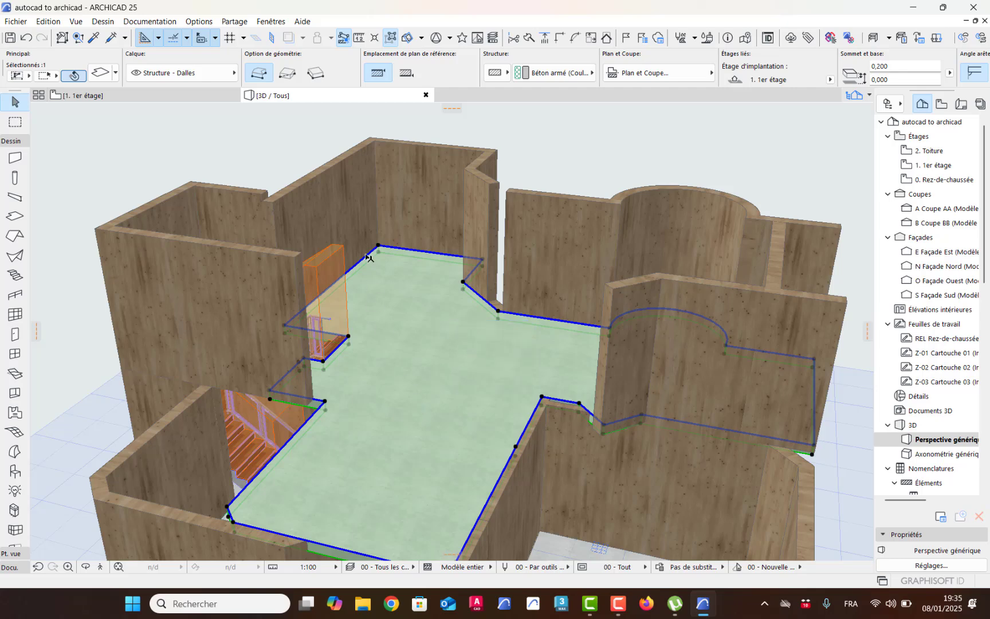
left_click(407, 39)
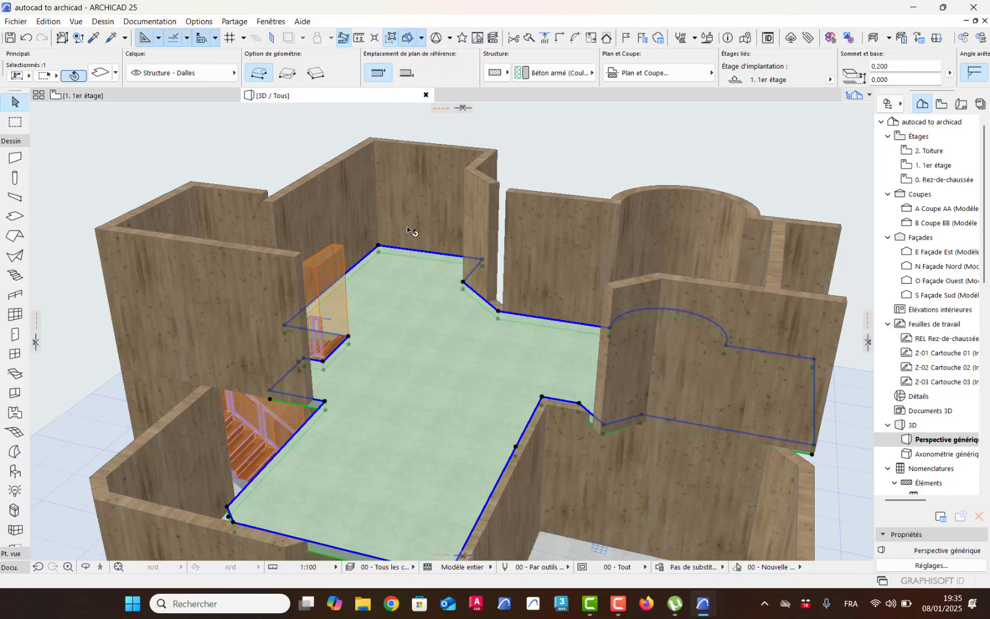
left_click(462, 111)
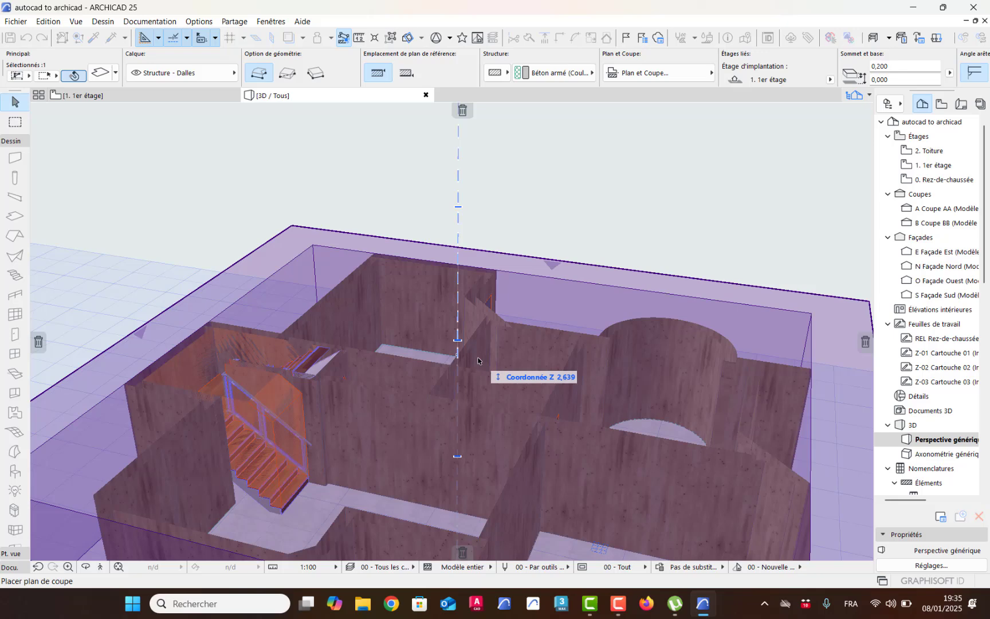
left_click(478, 361)
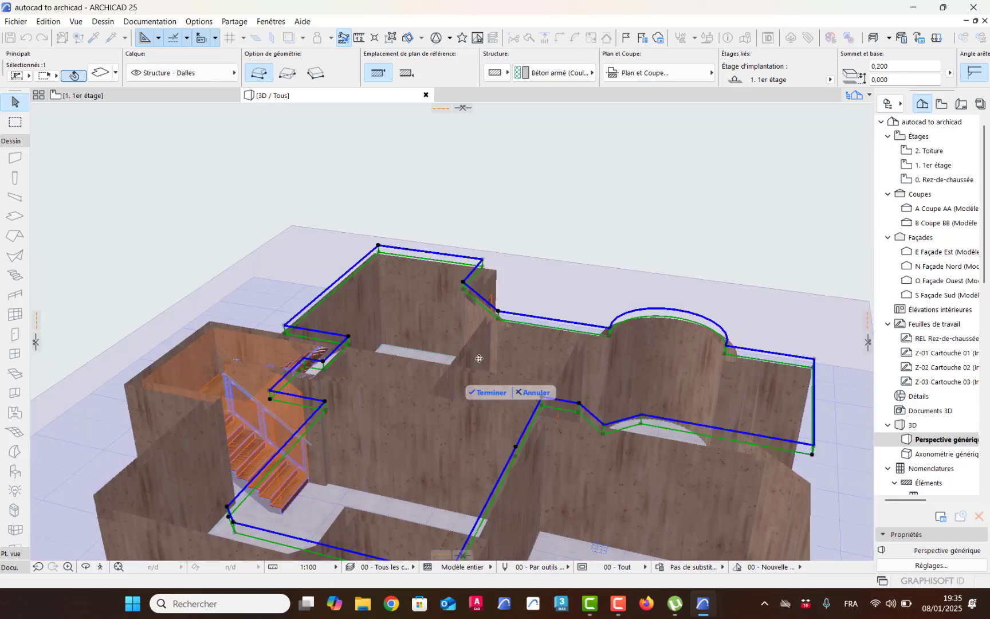
middle_click_drag(479, 359, 467, 418, "shift")
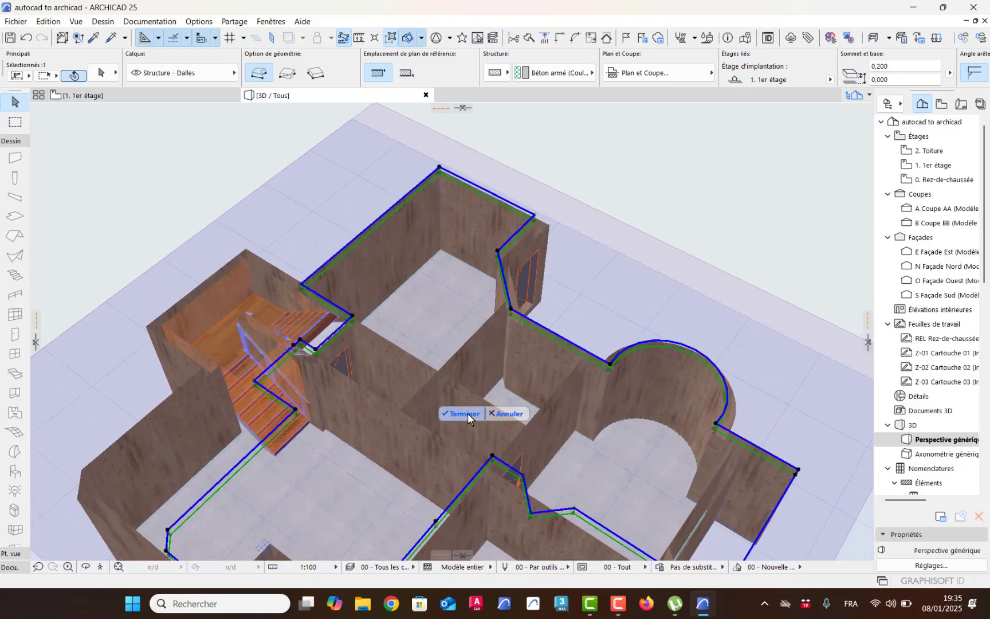
left_click(466, 414)
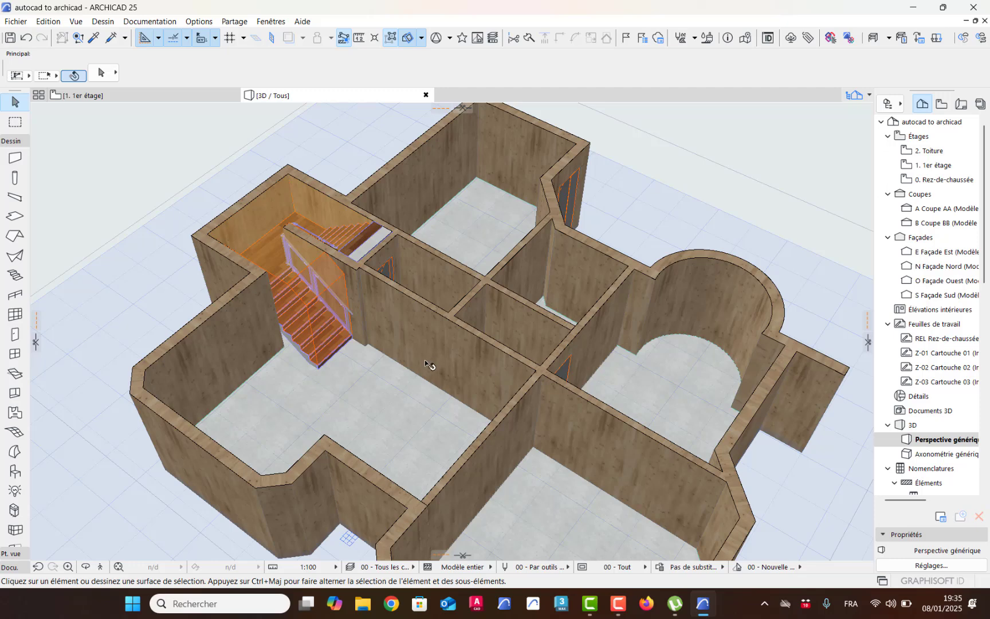
middle_click_drag(438, 331, 426, 388)
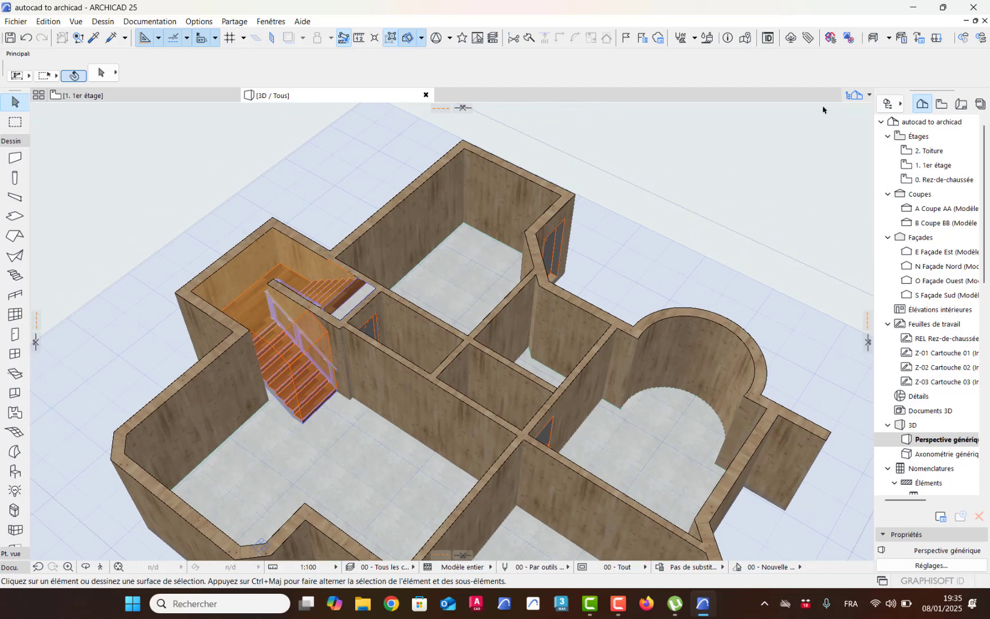
Switch to the desktop and extract the ARCHI biblio archive with 7-Zip into a folder of the same name
left_click(913, 7)
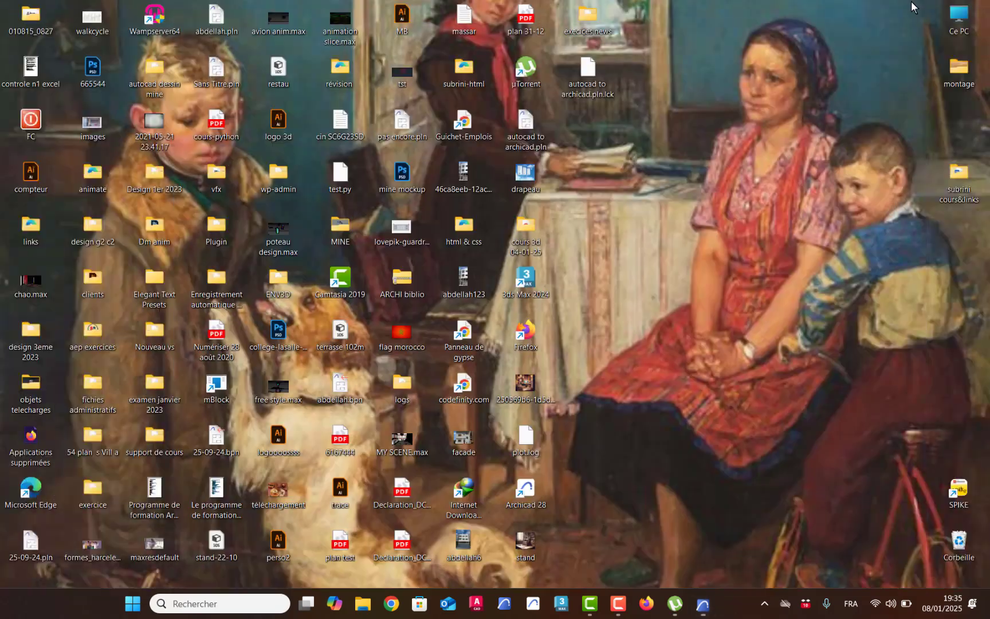
right_click(400, 285)
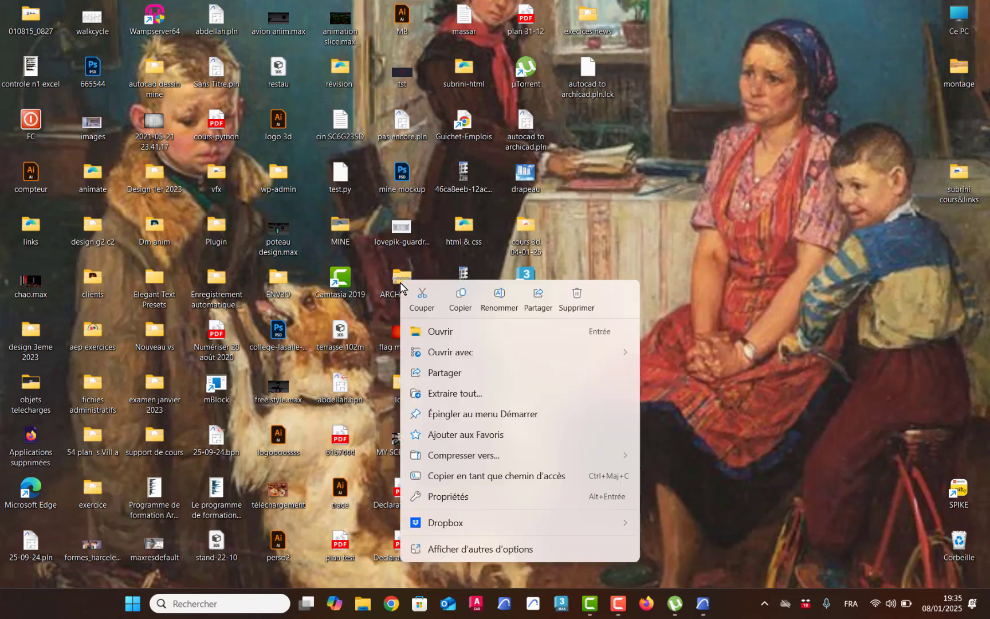
left_click(484, 550)
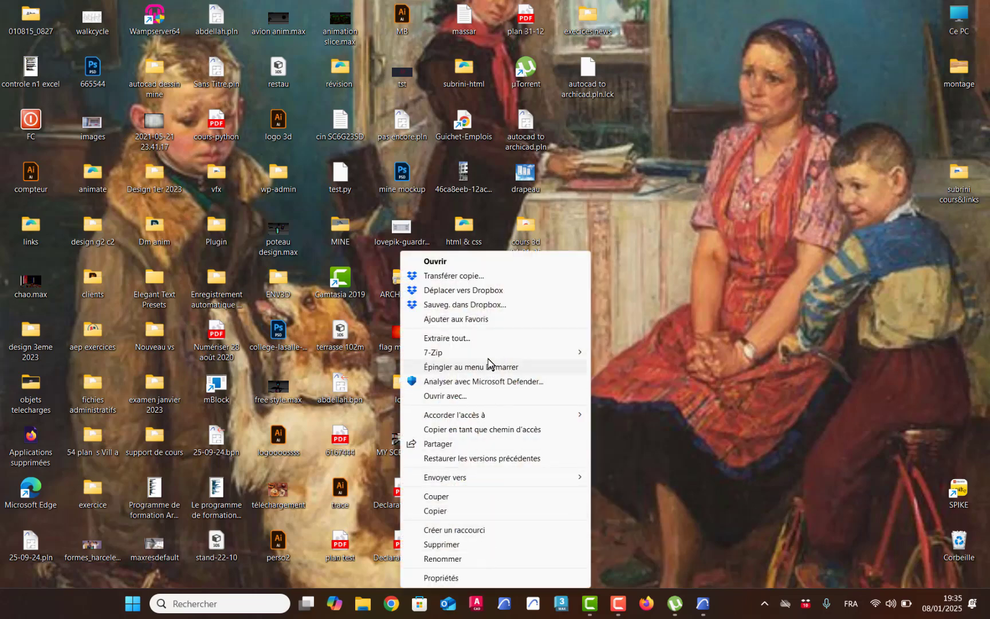
mouse_move(486, 353)
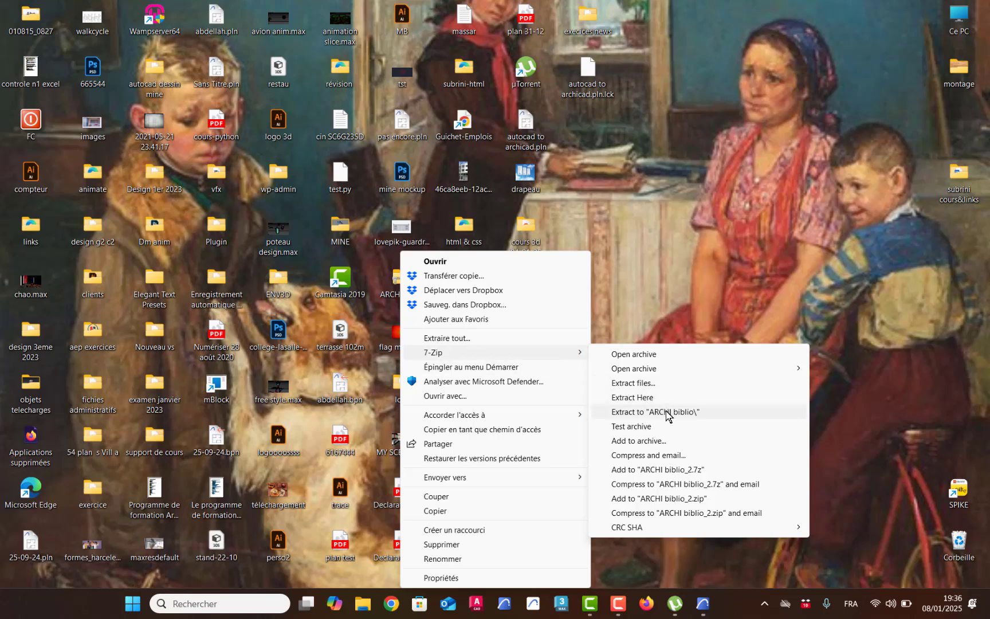
left_click(698, 414)
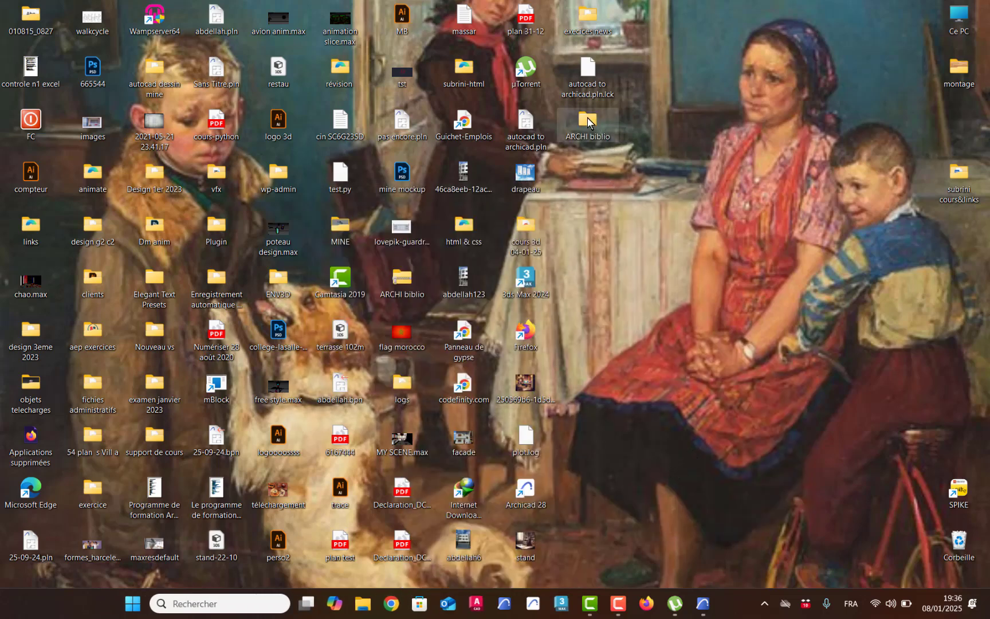
Copy the BAR, Cuisine, Salon and SDB folders from the extracted ARCHI biblio folder
double_click(585, 123)
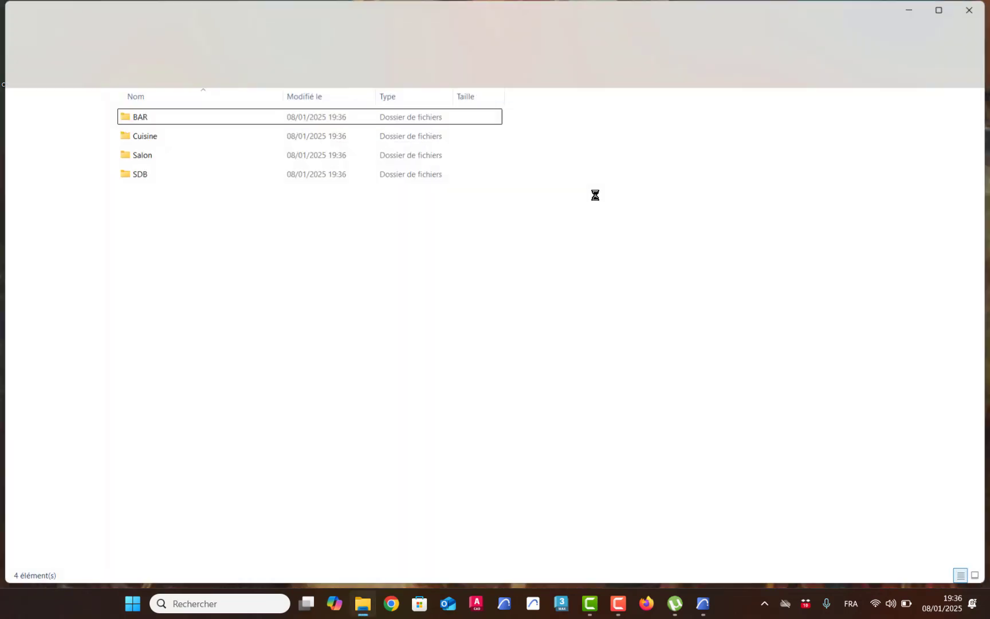
left_click_drag(216, 220, 118, 109)
key("ctrl+c")
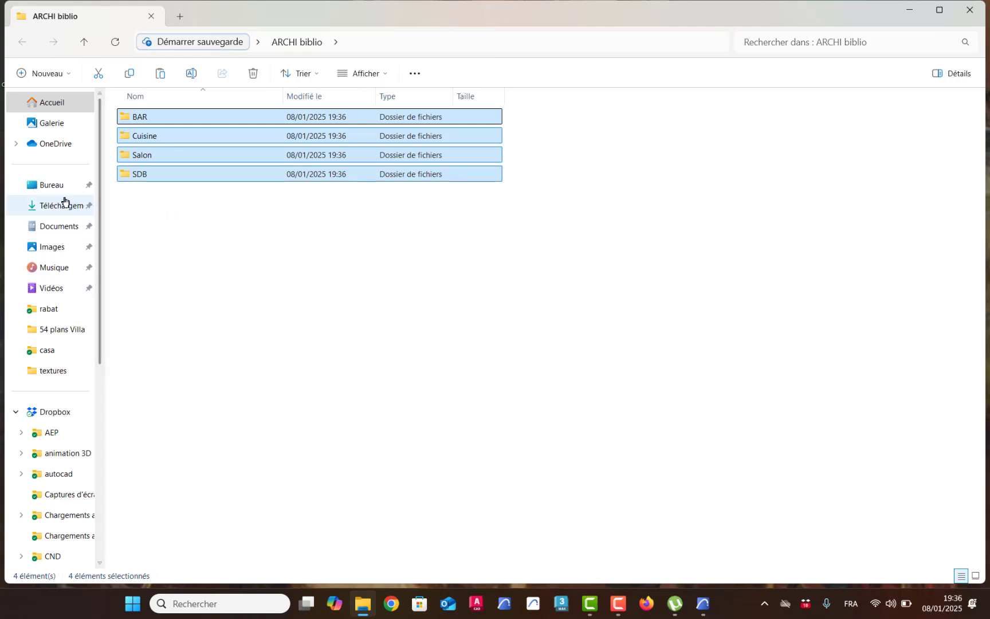
Open the Bibliothèque ARCHICAD 25 folder inside Programmes, GRAPHISOFT, ARCHICAD 25 on drive C
left_click_drag(99, 204, 106, 455)
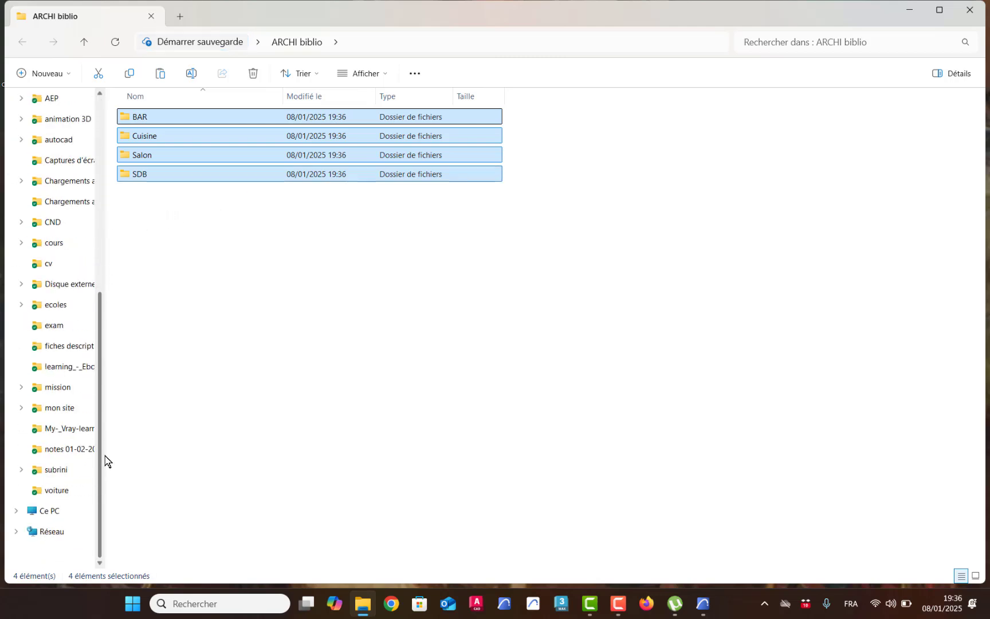
left_click(39, 511)
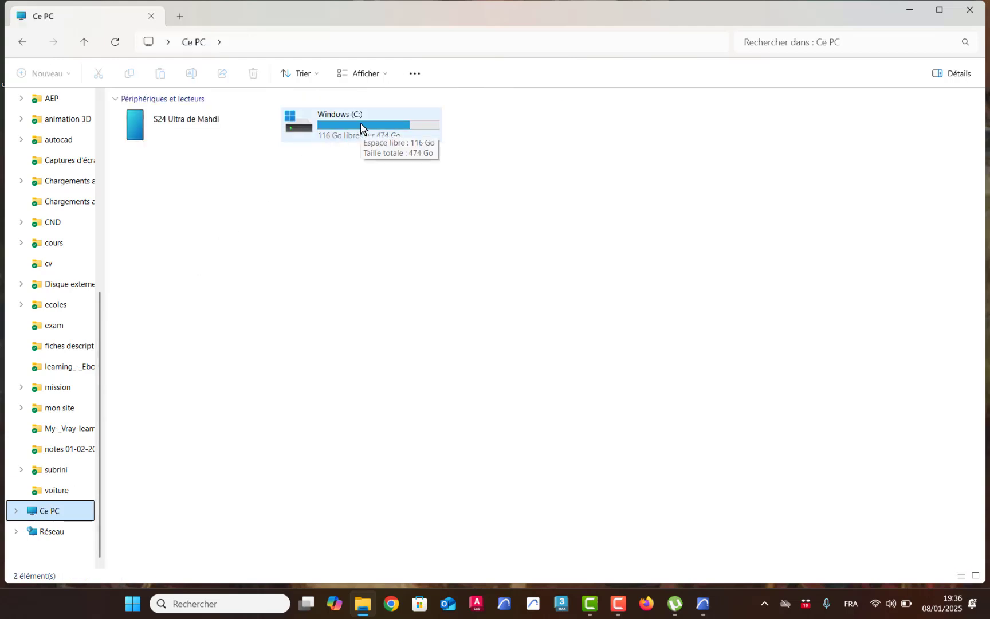
double_click(360, 123)
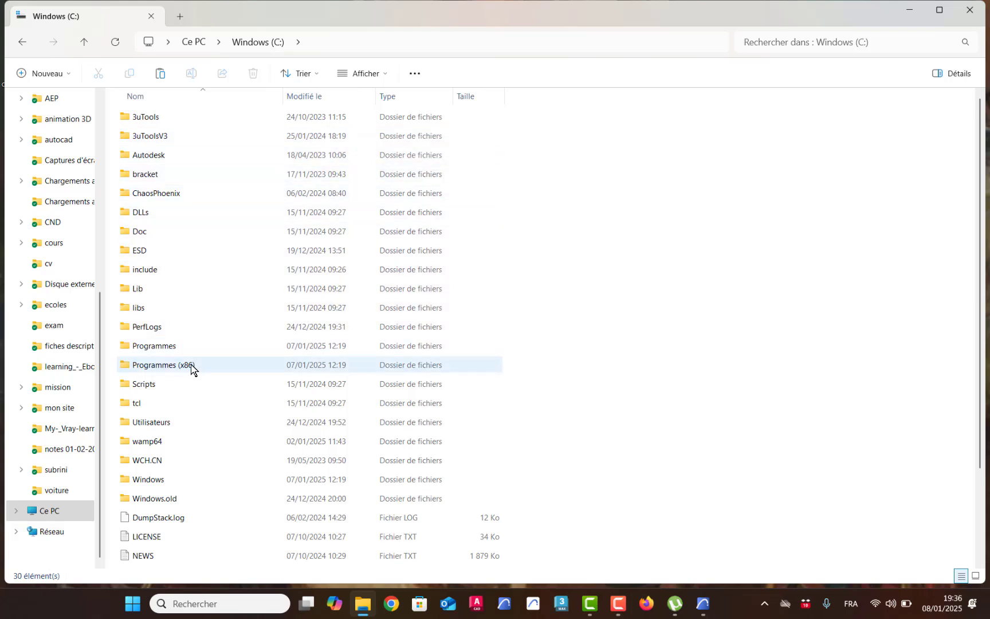
left_click(191, 348)
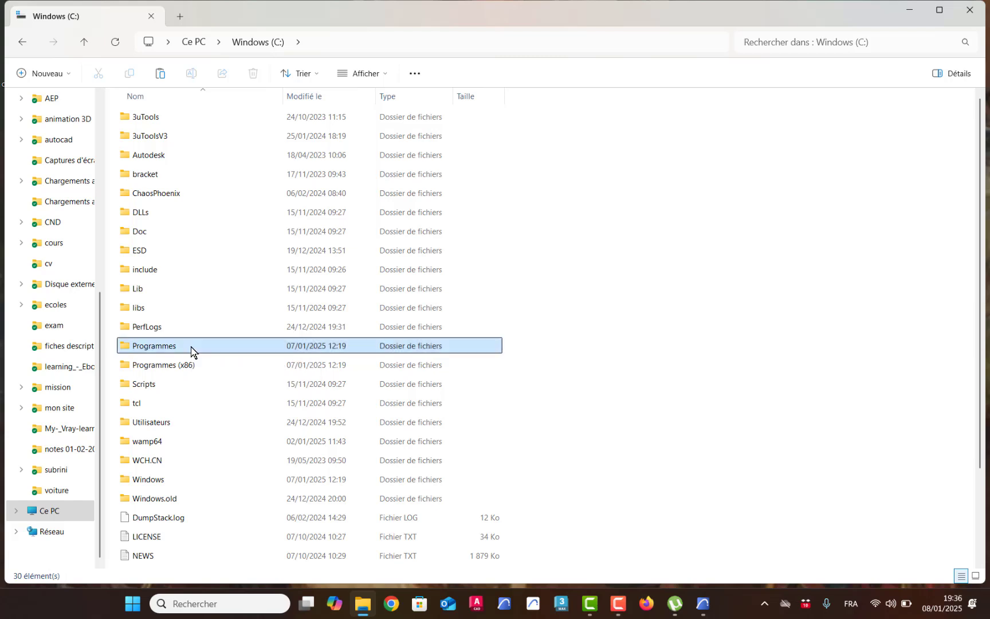
double_click(191, 348)
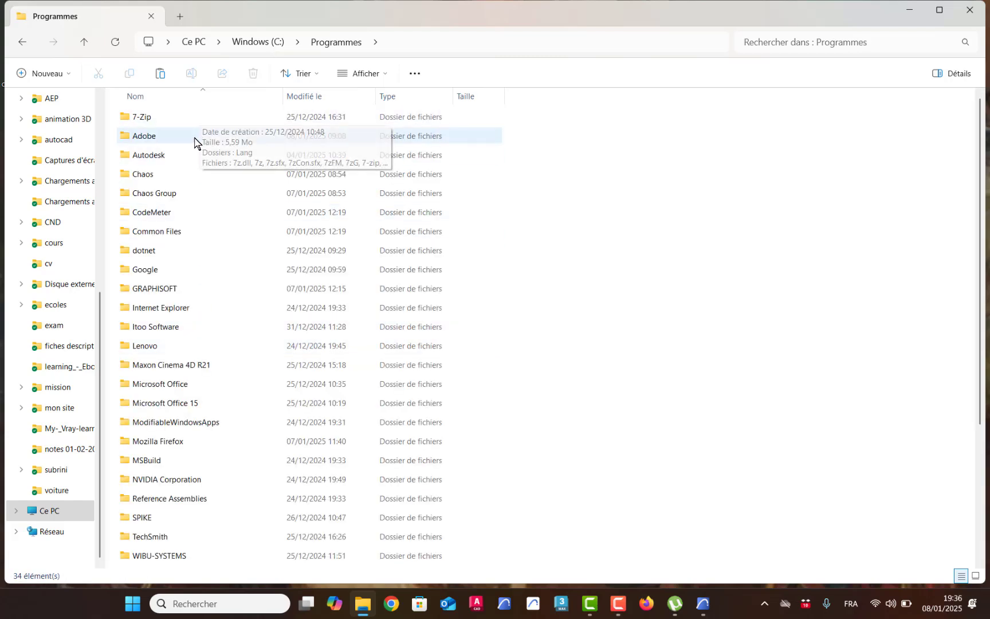
left_click(175, 230)
key("g")
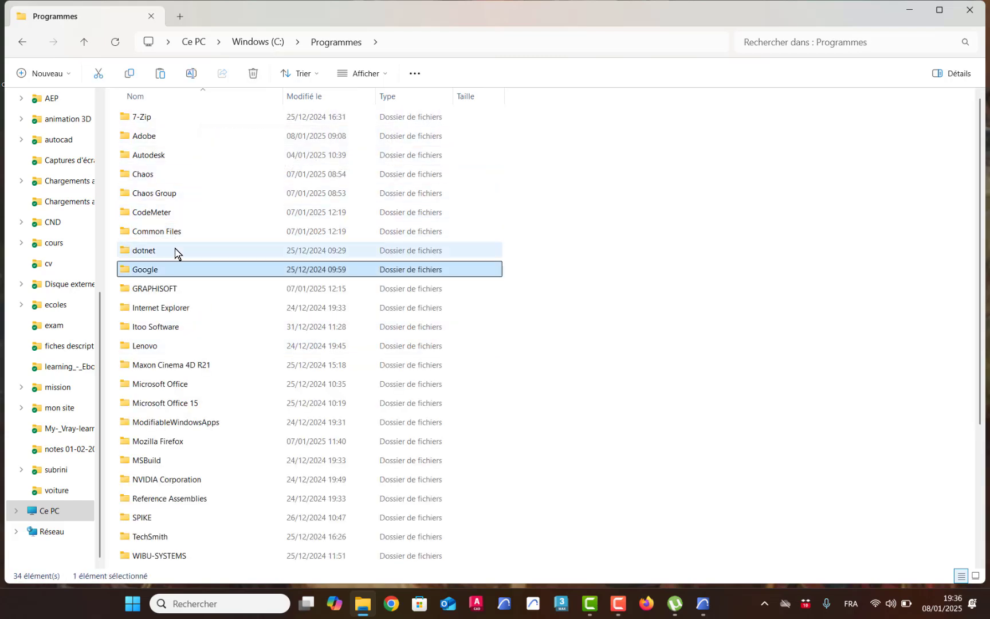
double_click(160, 286)
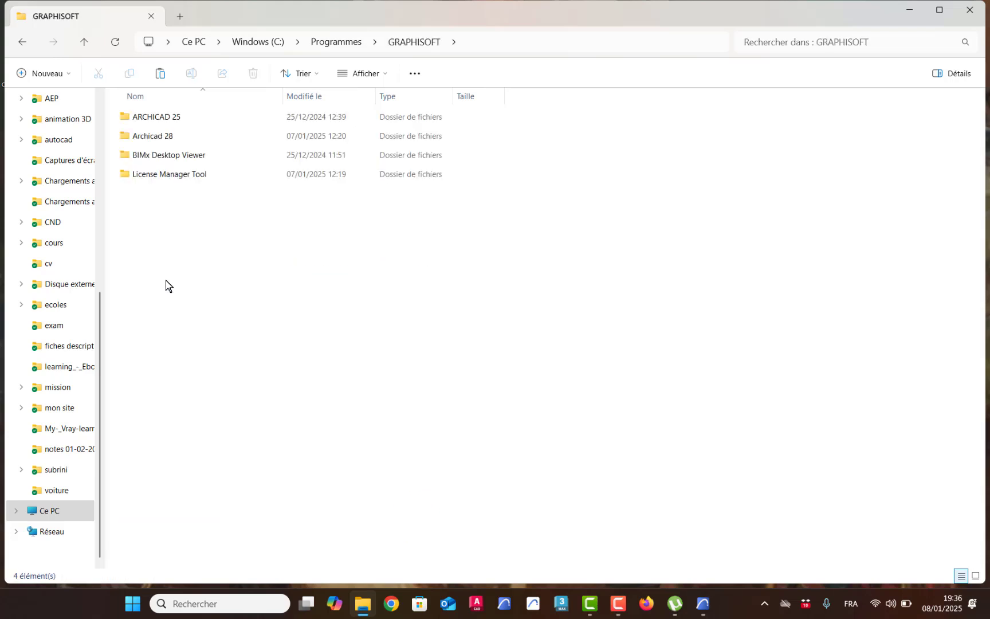
double_click(186, 120)
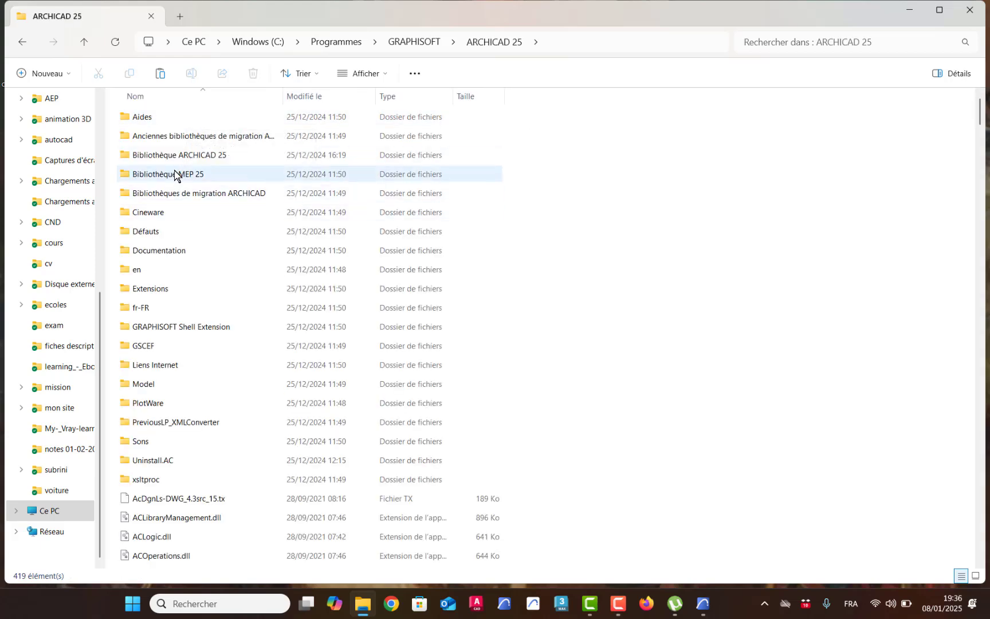
left_click(209, 157)
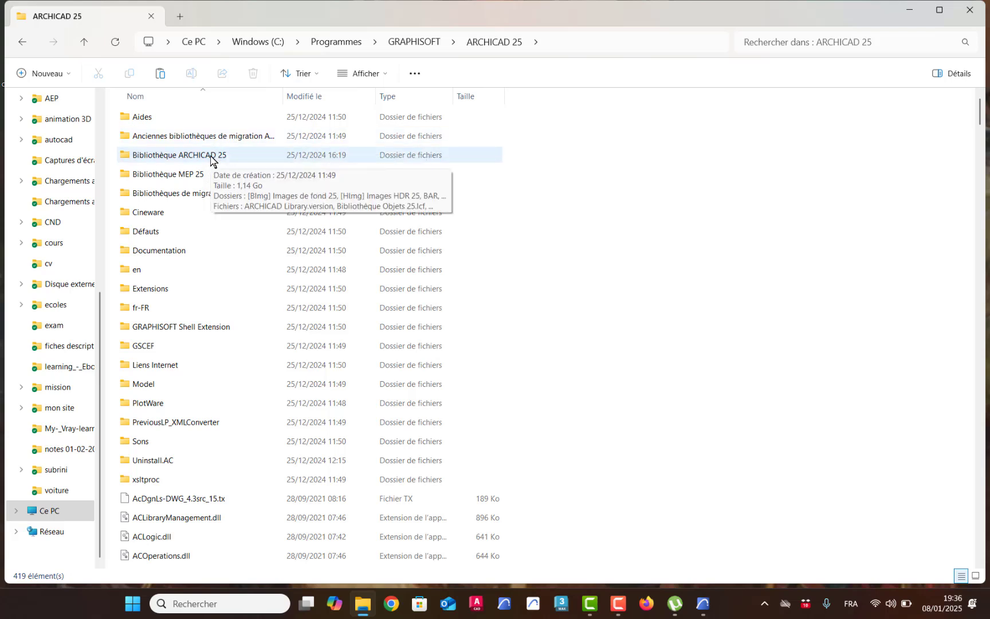
double_click(210, 157)
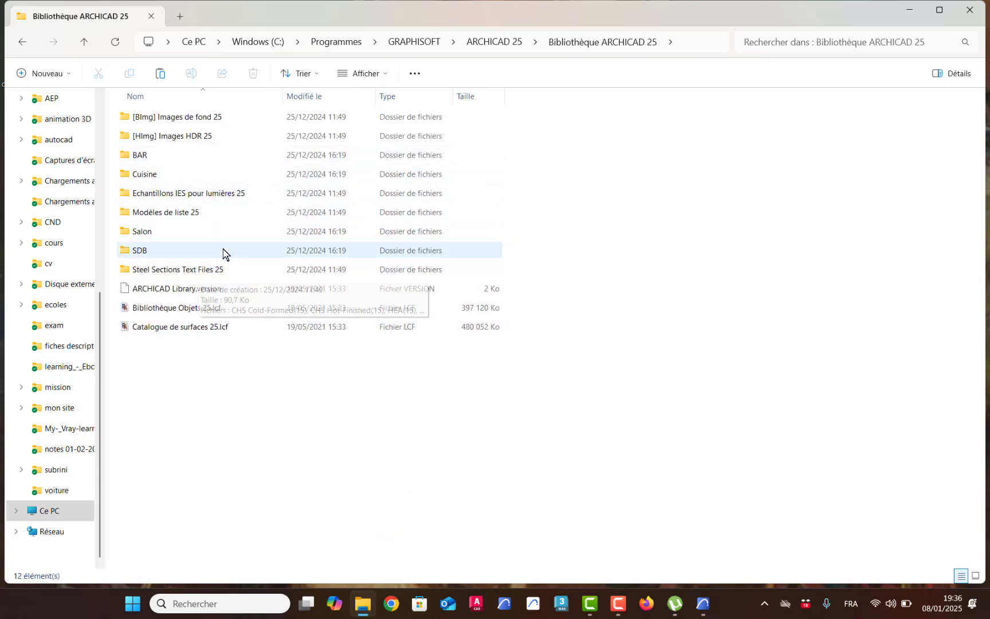
Close the library folder, switch back to ARCHICAD and open the Rez-de-chaussée floor plan at the Sejour and Hall
left_click(969, 10)
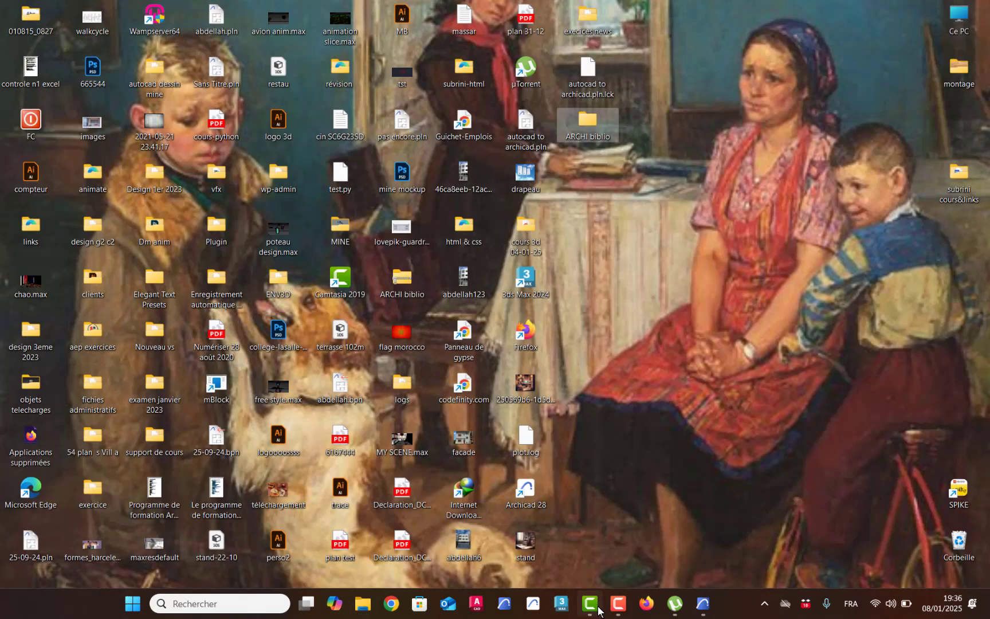
mouse_move(592, 613)
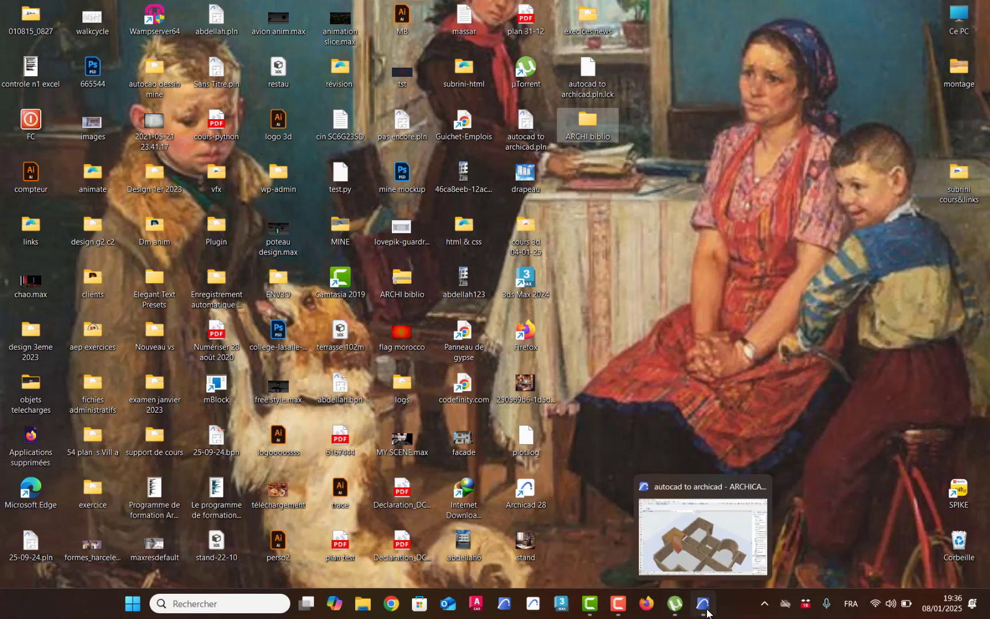
left_click(703, 603)
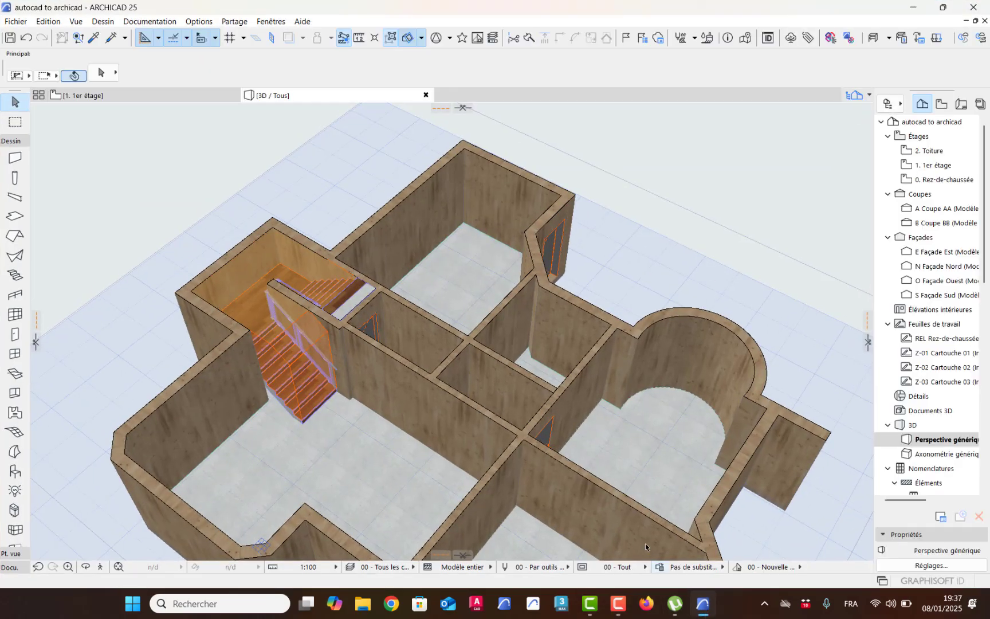
double_click(944, 179)
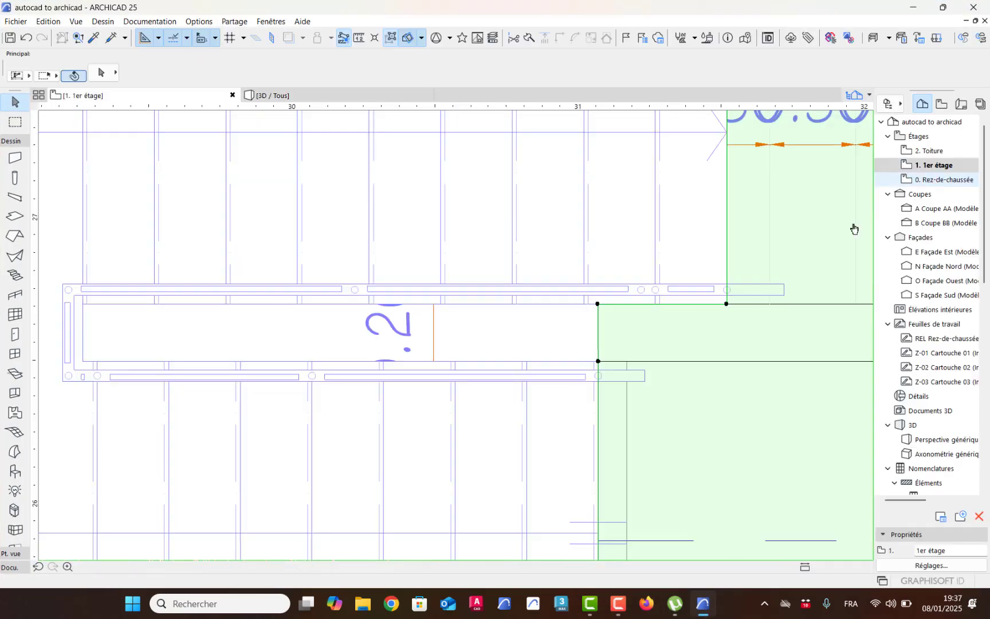
scroll(498, 327, "down", 6)
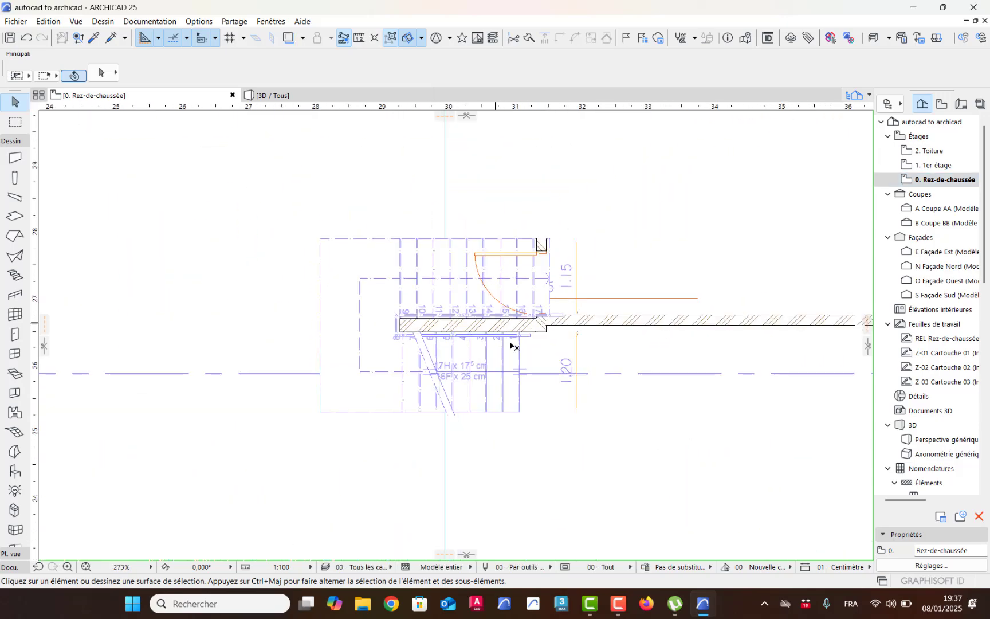
middle_click_drag(541, 366, 400, 190)
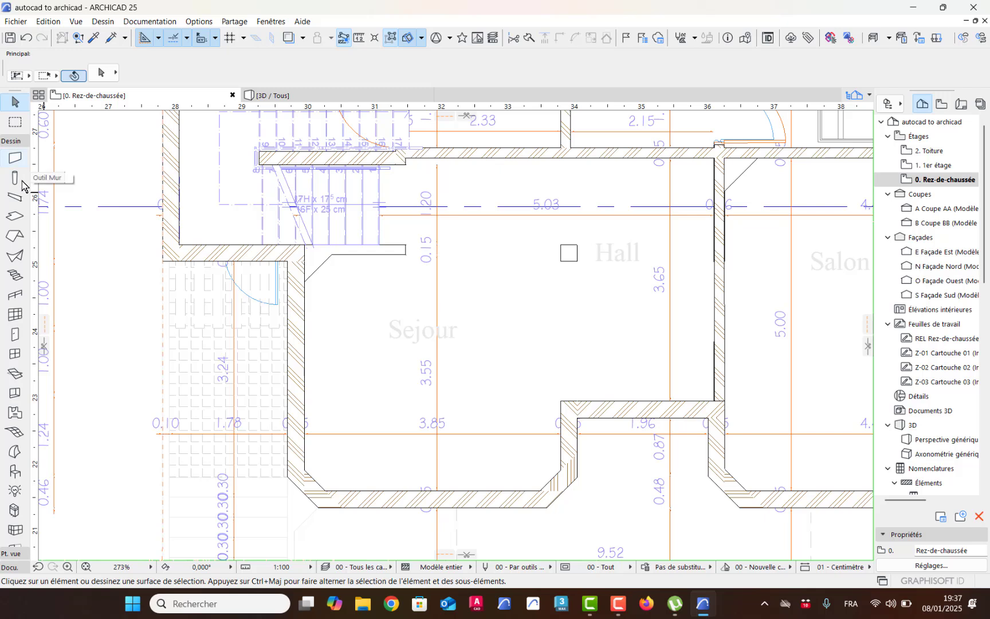
Search the object library for "sofa" and place the Sofa N050609 object between the Sejour and the Hall
left_click(14, 472)
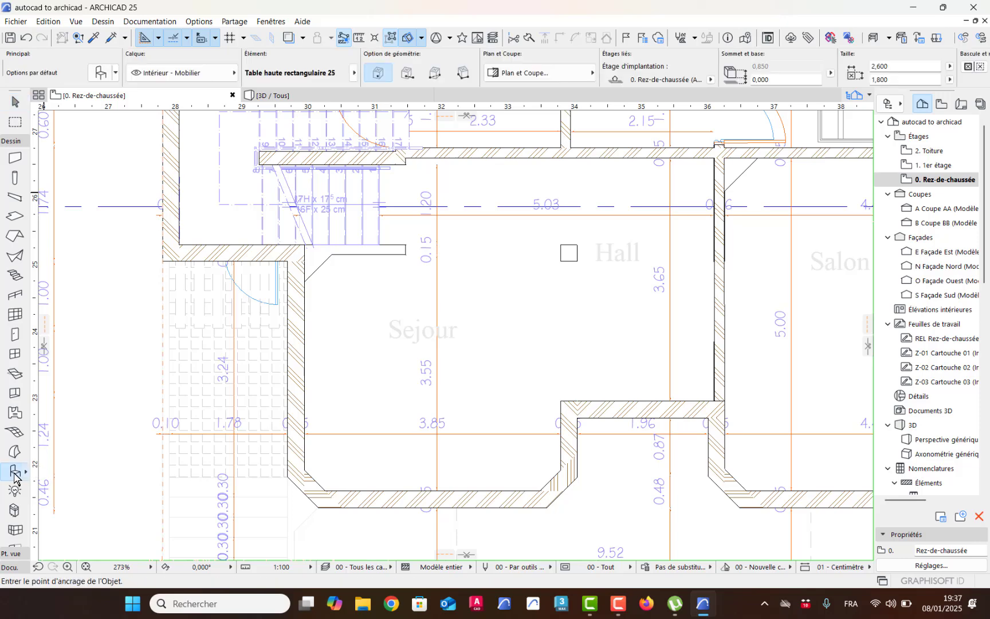
left_click(100, 73)
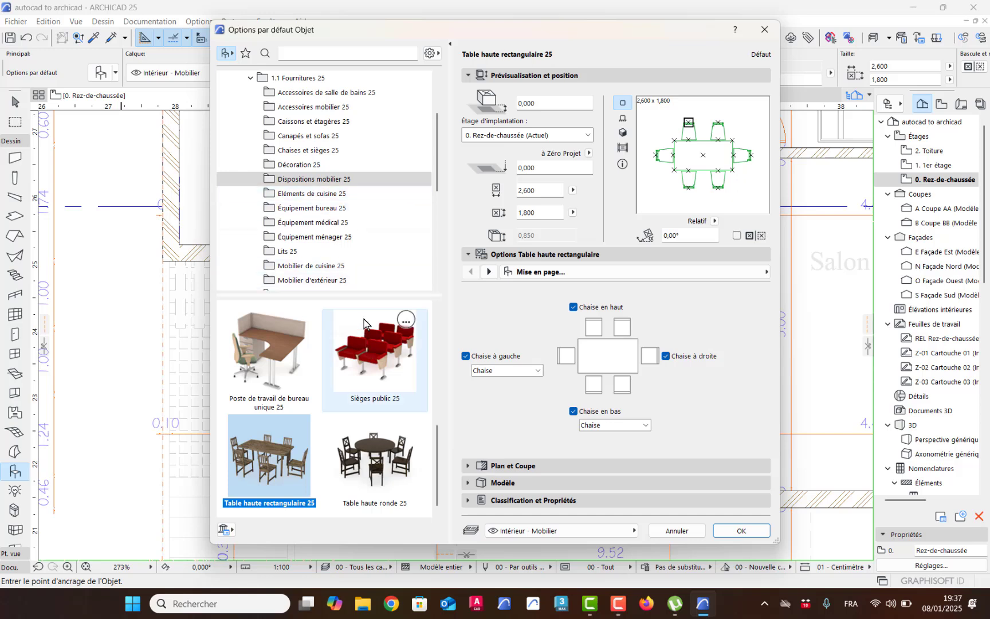
left_click(322, 54)
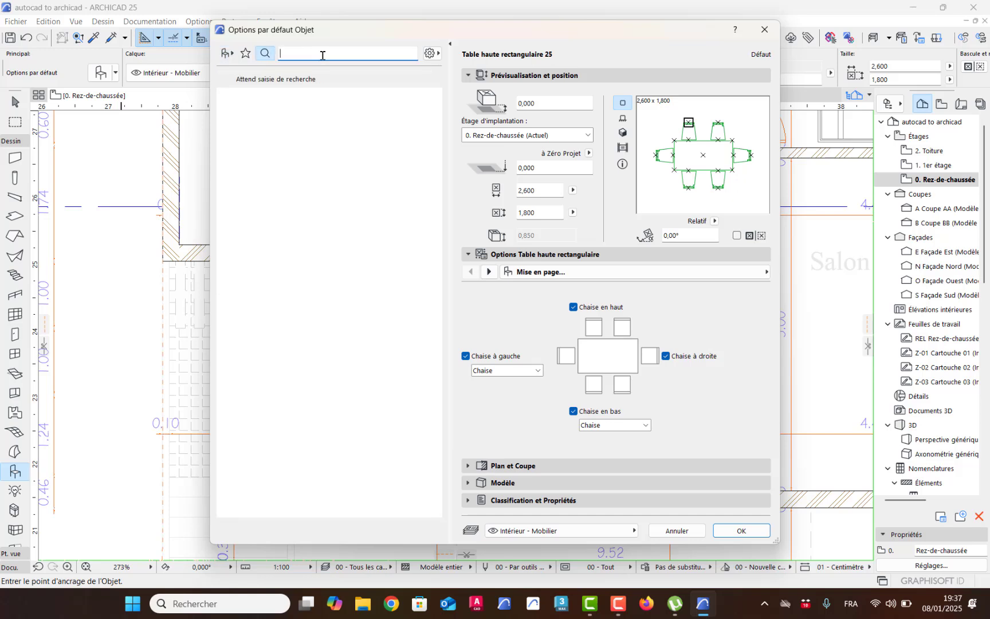
type("sofa")
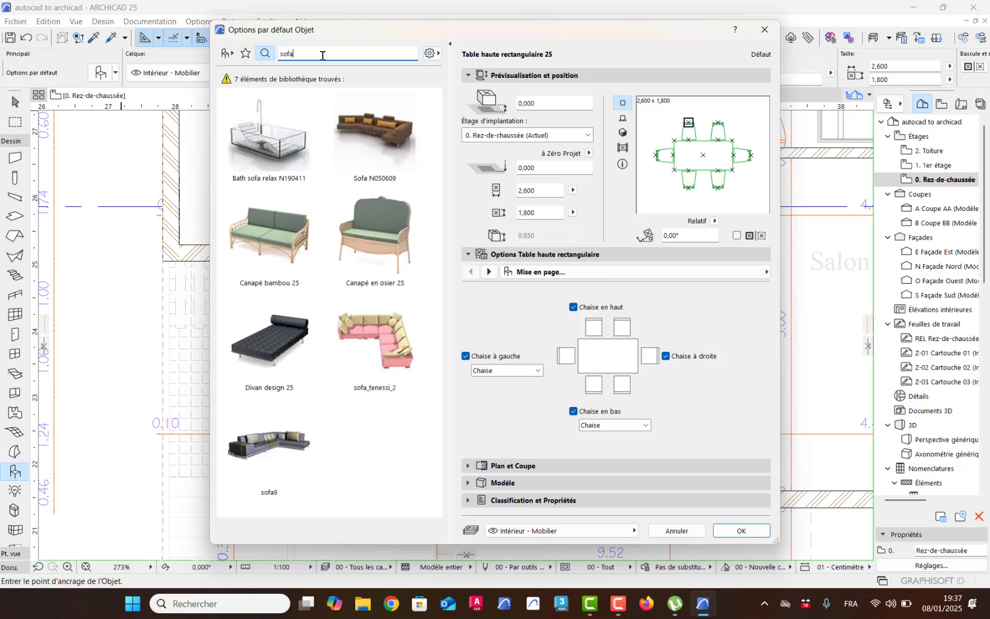
left_click(371, 118)
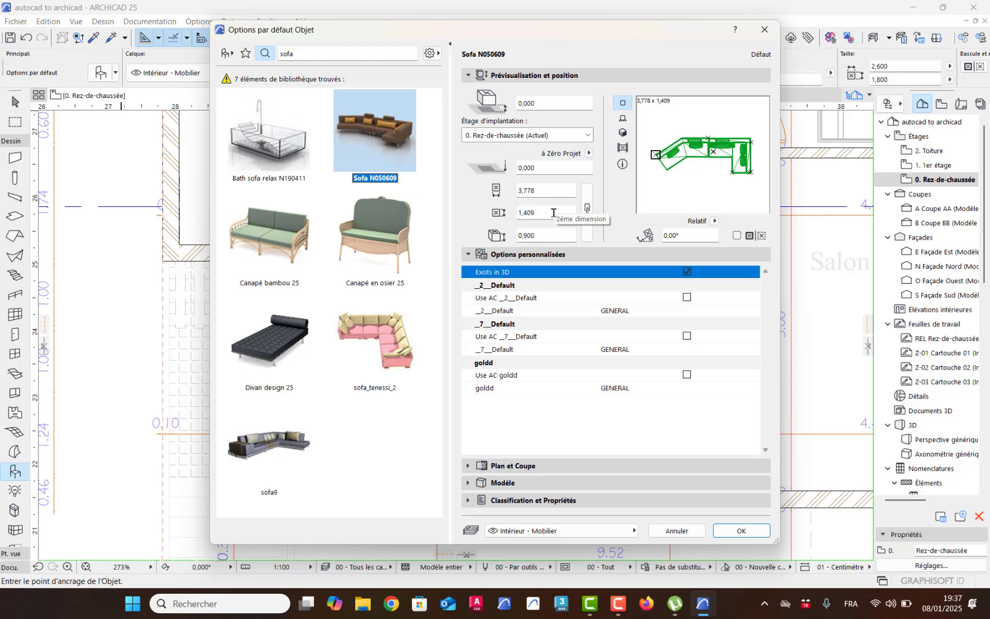
left_click(741, 531)
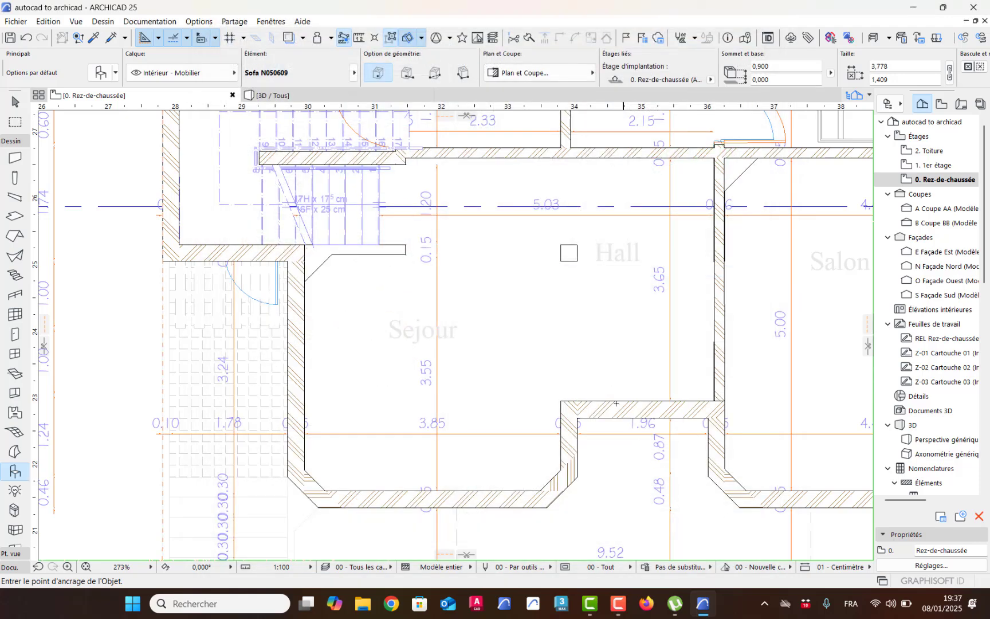
left_click(506, 312)
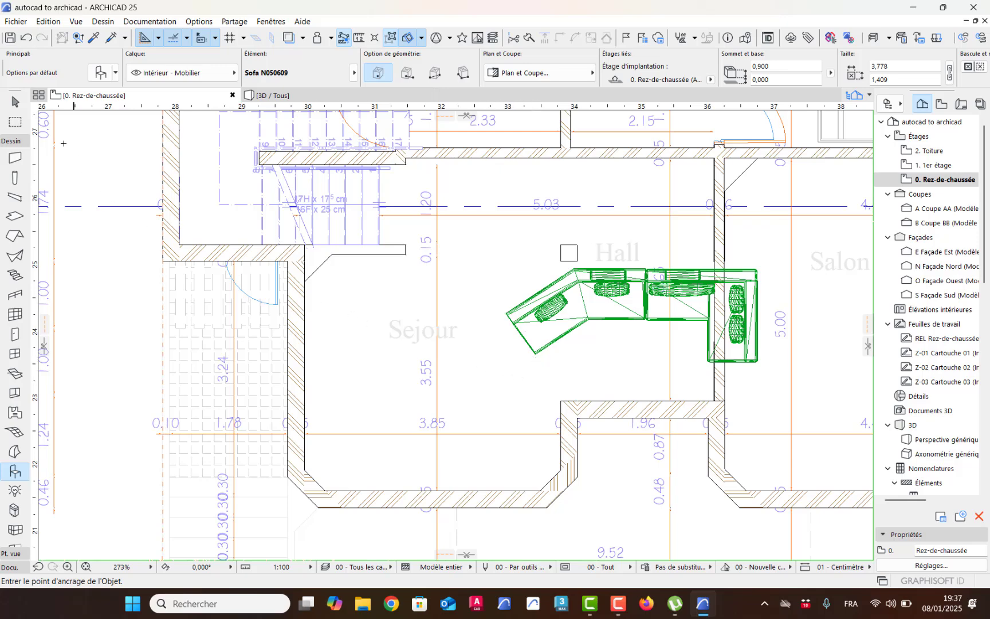
Move the sofa about 2.42 m west into the Sejour
left_click(14, 103)
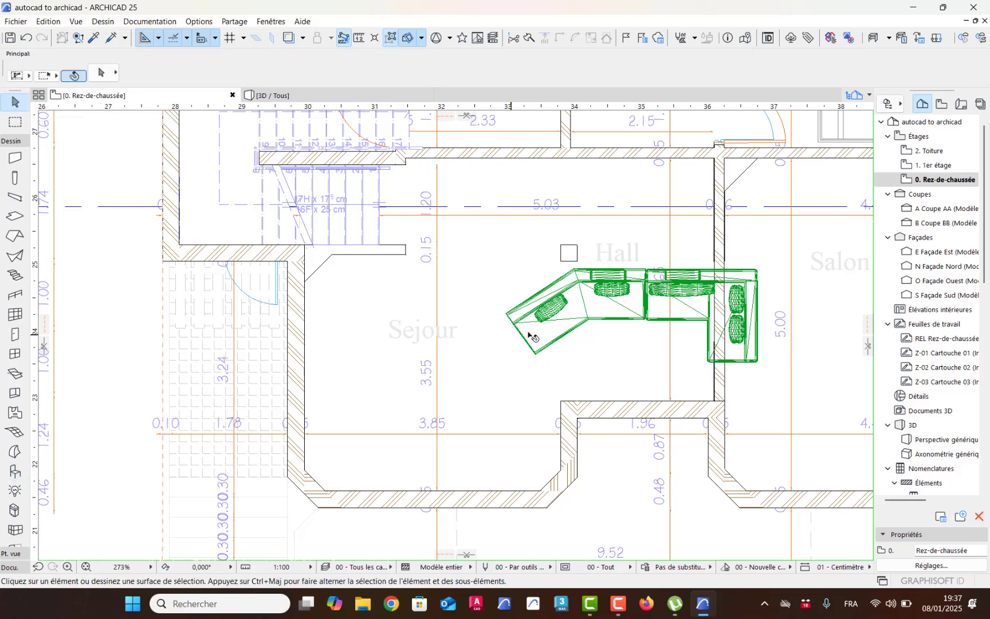
left_click(646, 289)
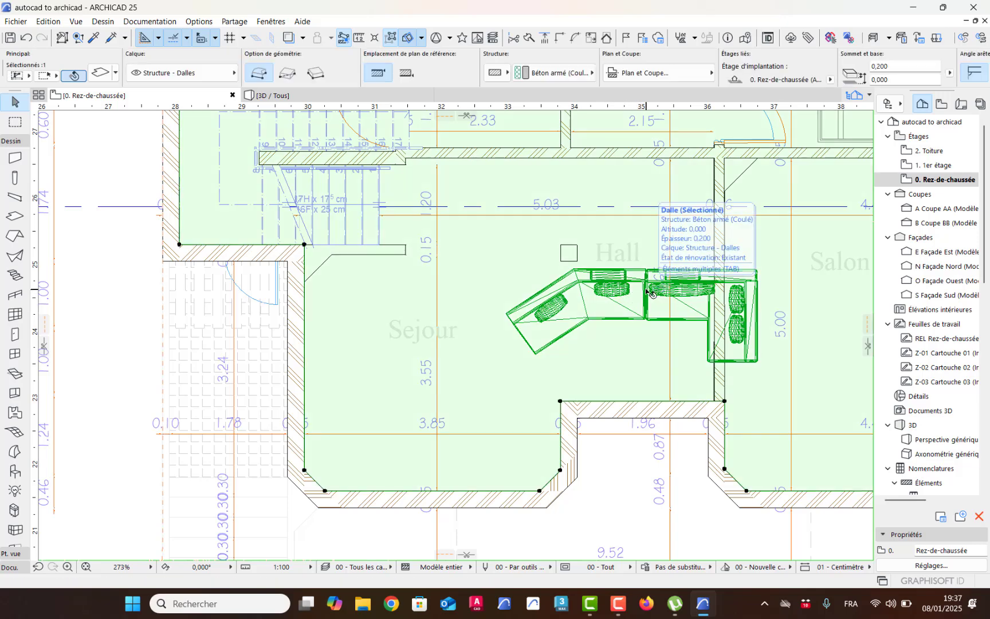
key("Escape")
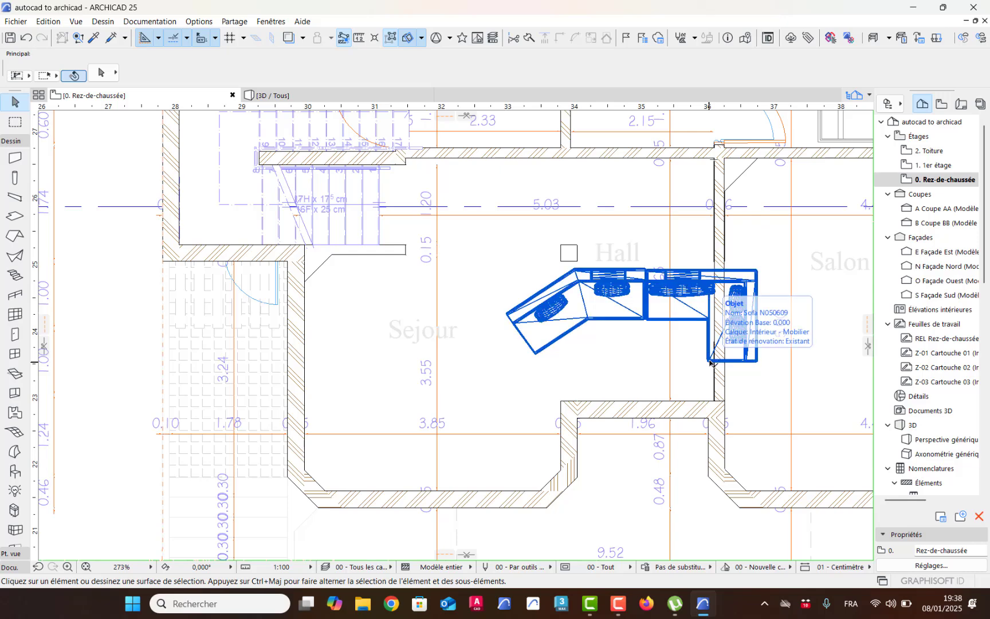
left_click(709, 363)
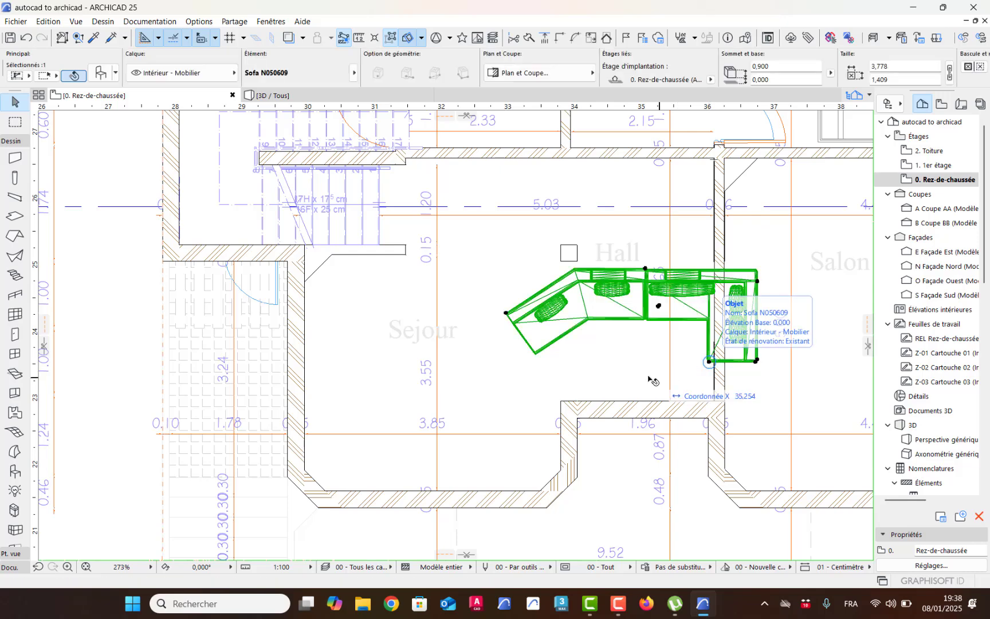
left_click(507, 314)
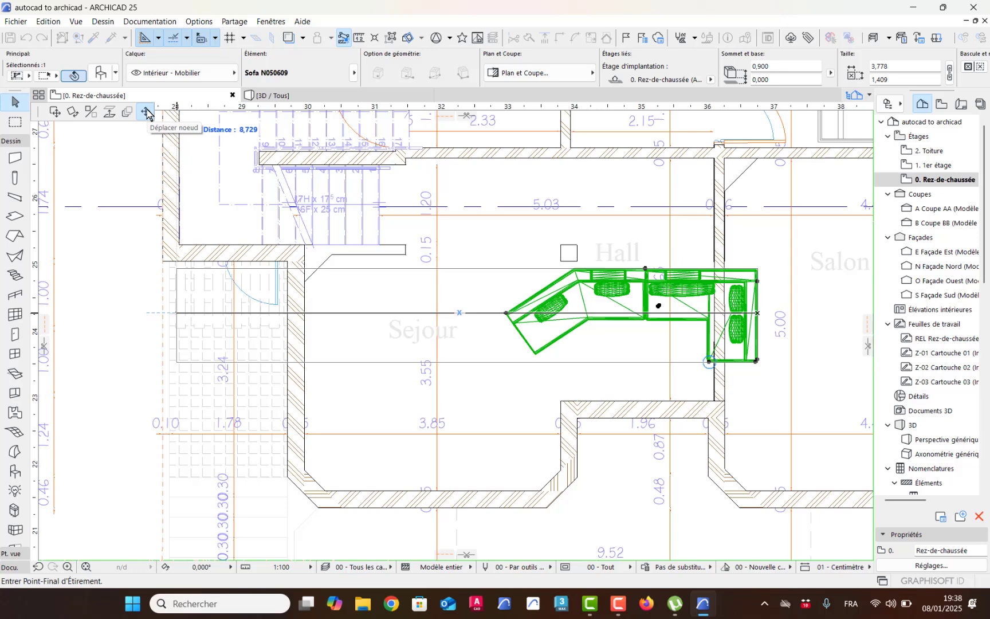
left_click(53, 113)
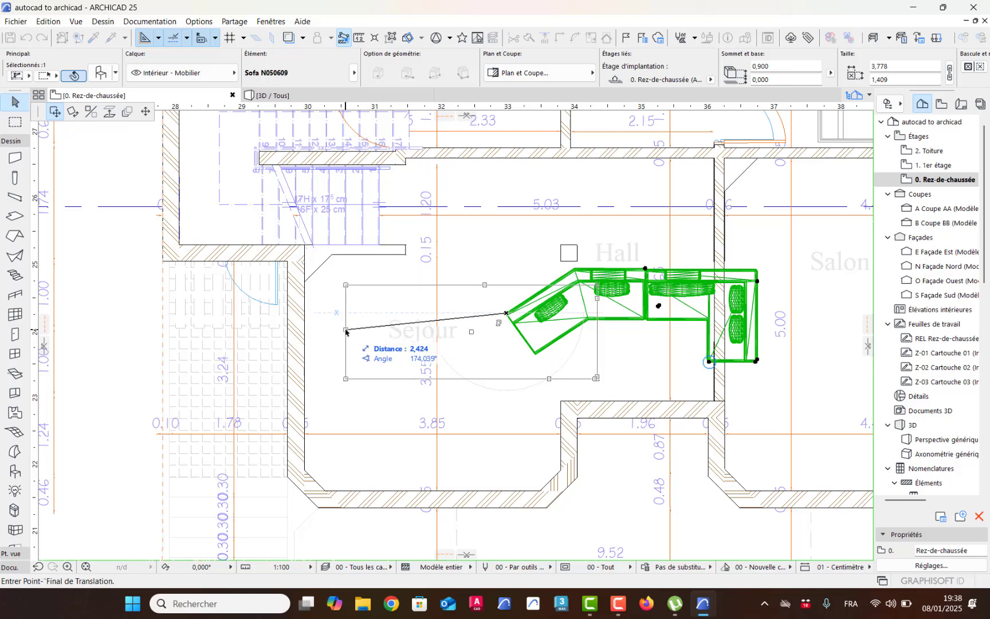
left_click(346, 331)
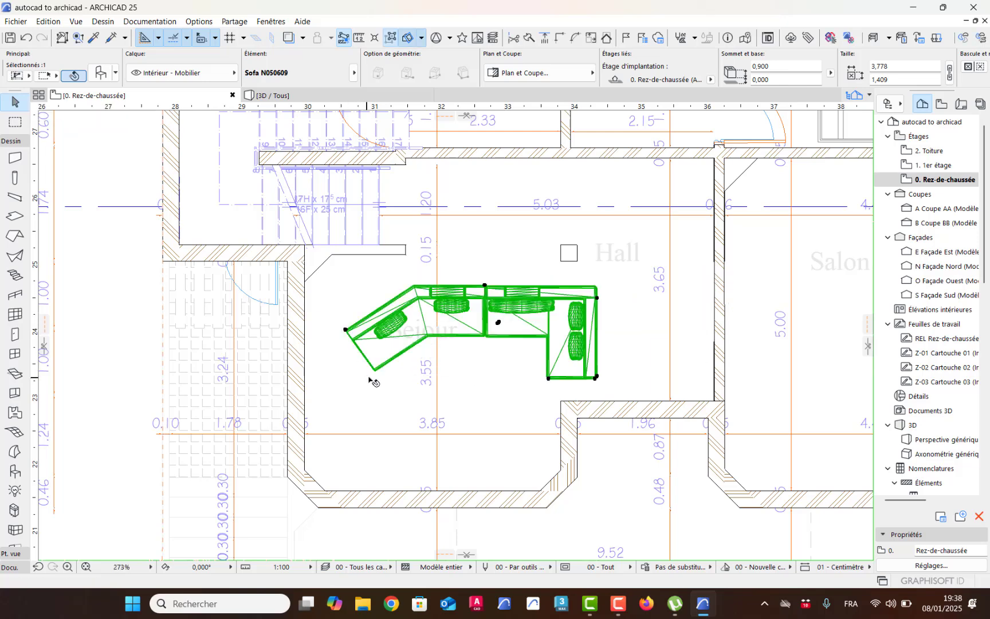
Rotate the sofa by 90° about the corner where its angled section meets the straight back
right_click(360, 343)
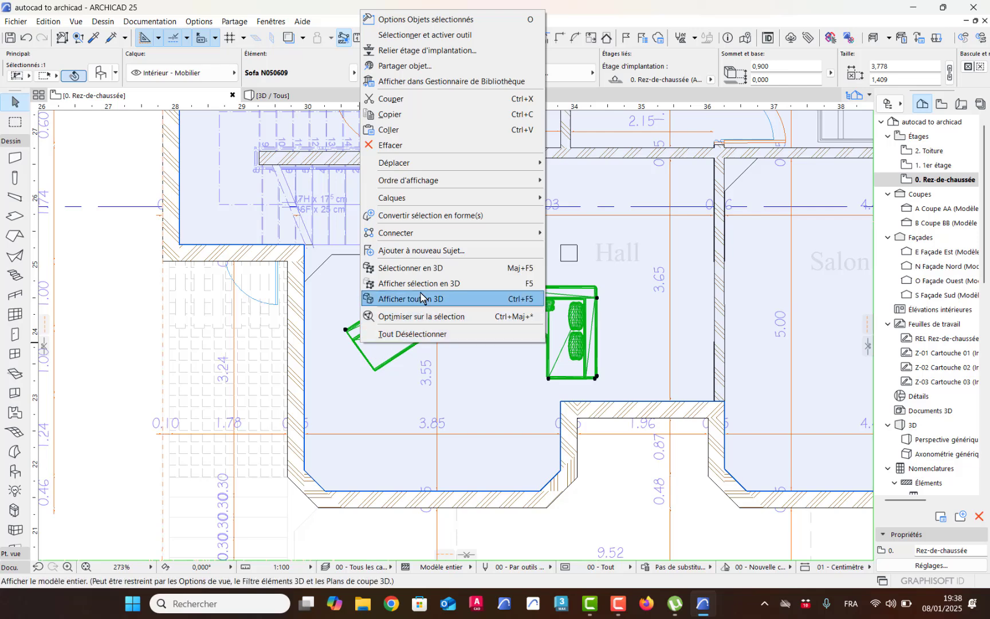
mouse_move(461, 162)
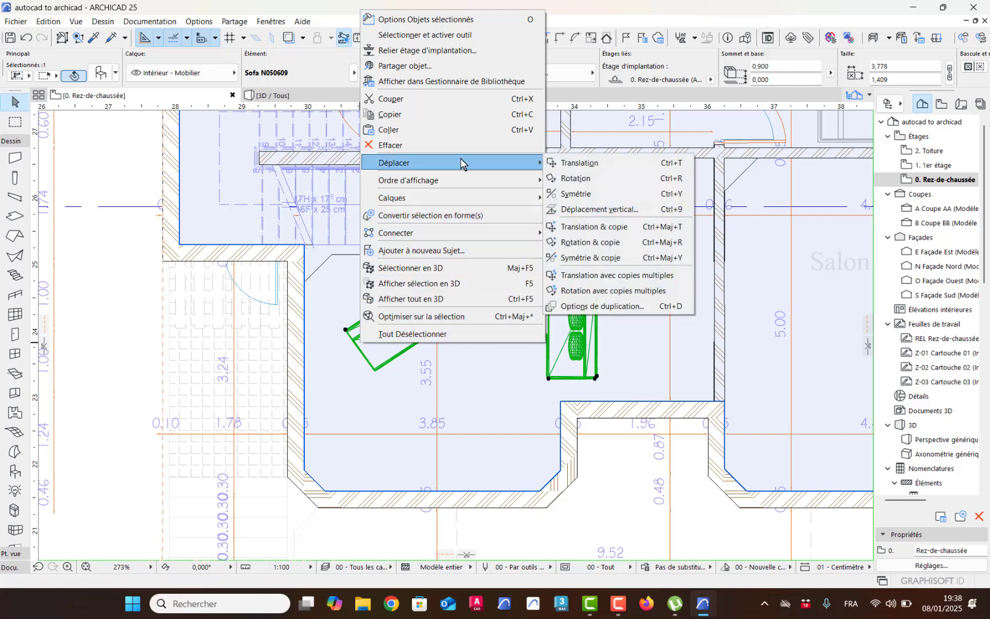
left_click(595, 179)
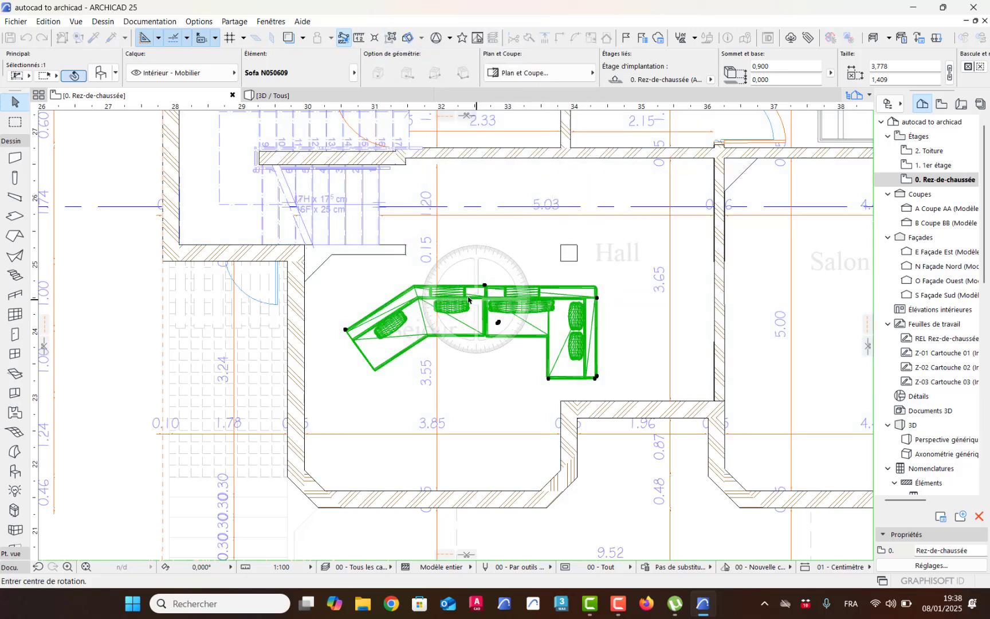
left_click(416, 285)
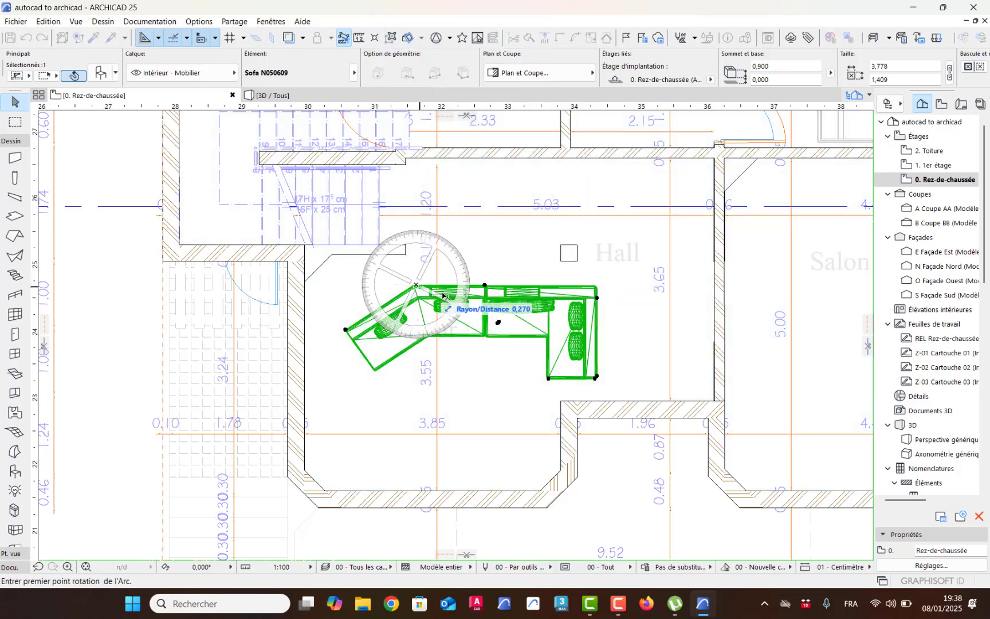
left_click(594, 288)
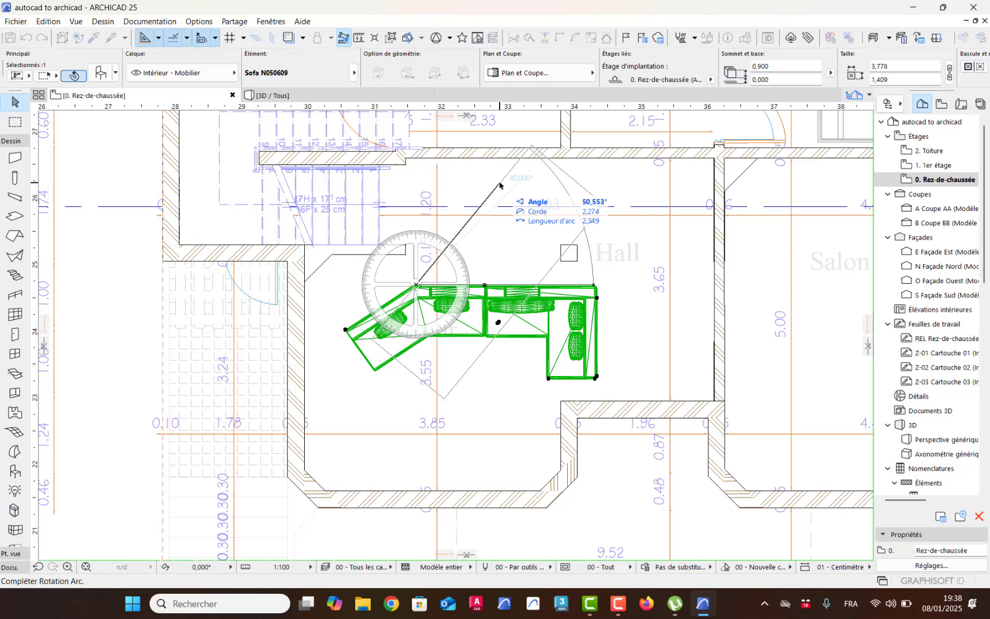
key("Tab")
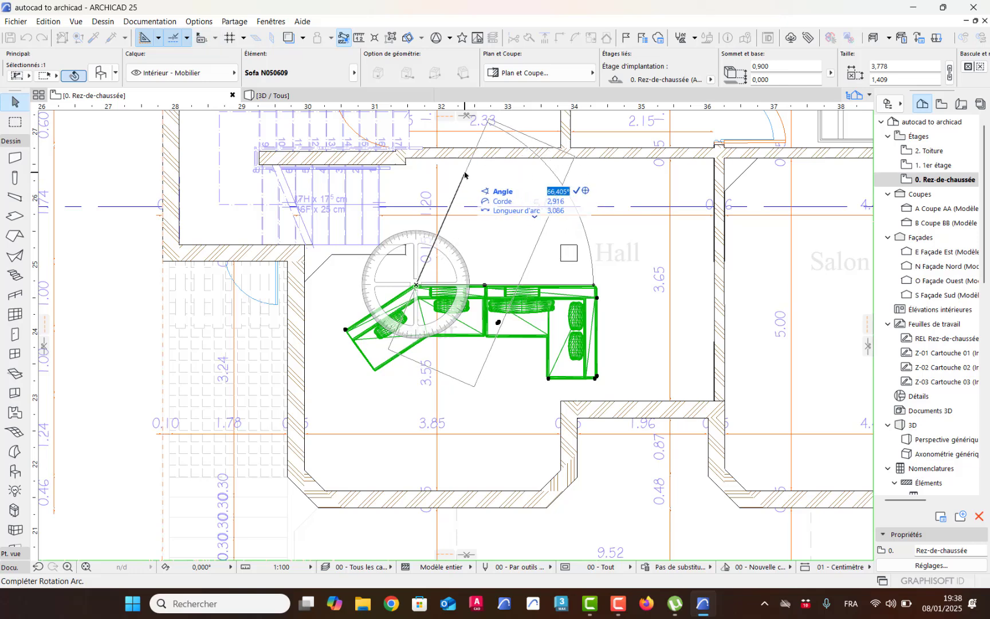
type("90")
key("Return")
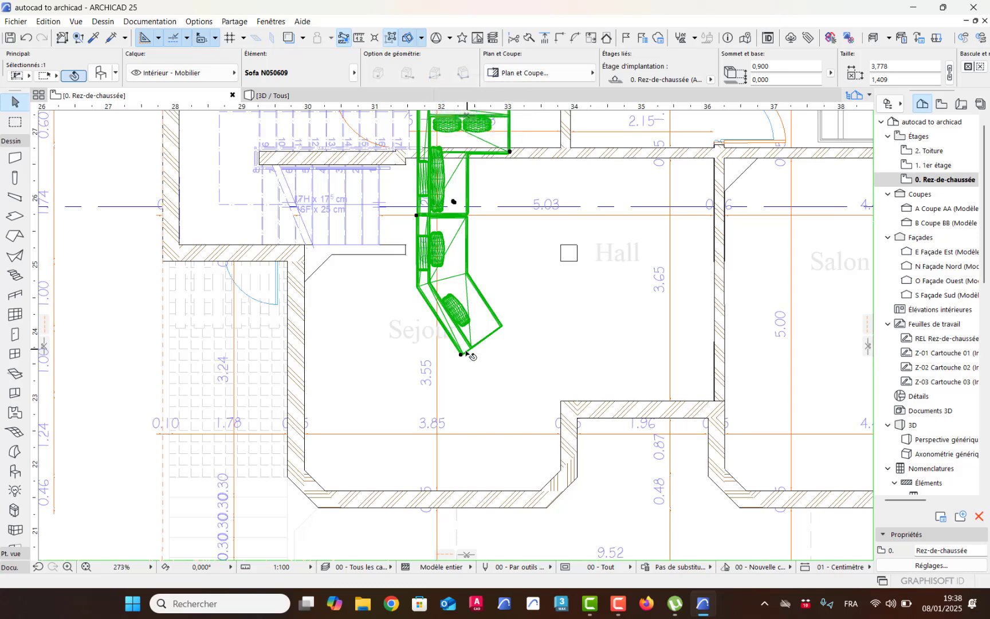
Move the sofa about 2.08 m down into the Sejour and shorten its length to about 3.29 m, clear of the staircase wall
left_click(460, 356)
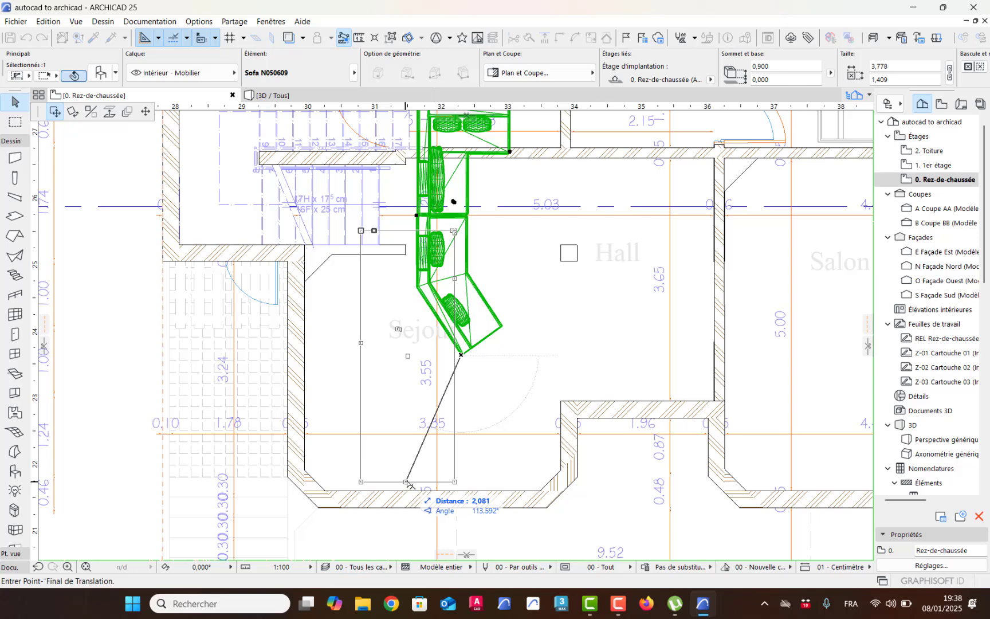
left_click(406, 482)
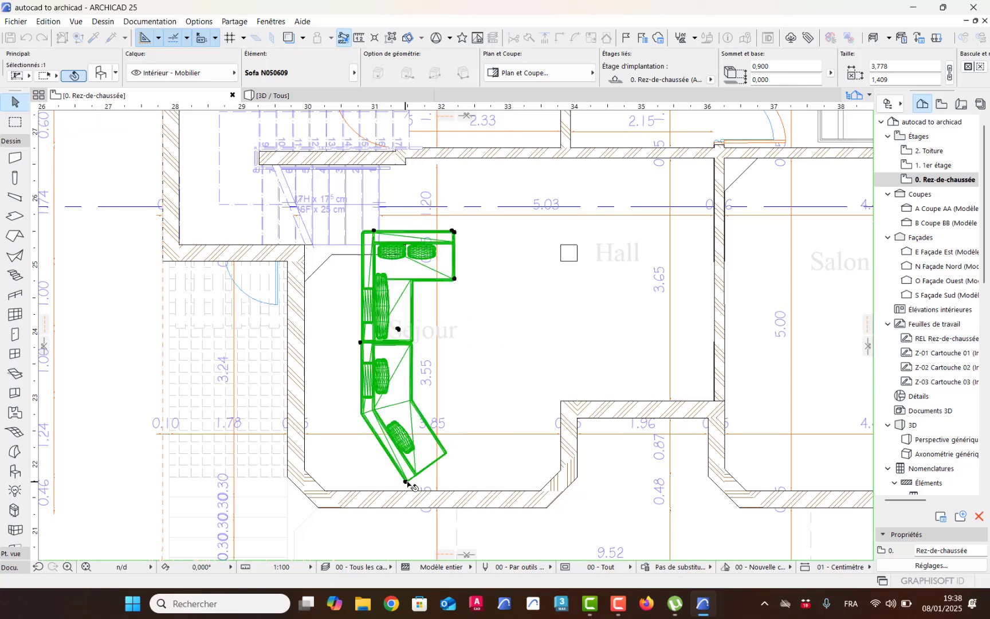
left_click(374, 232)
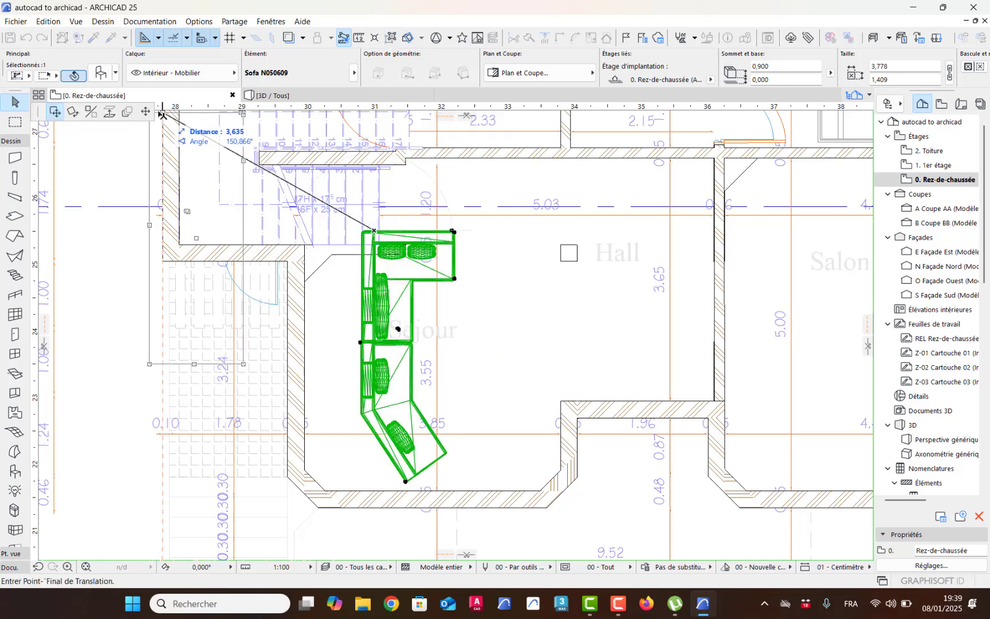
left_click(146, 111)
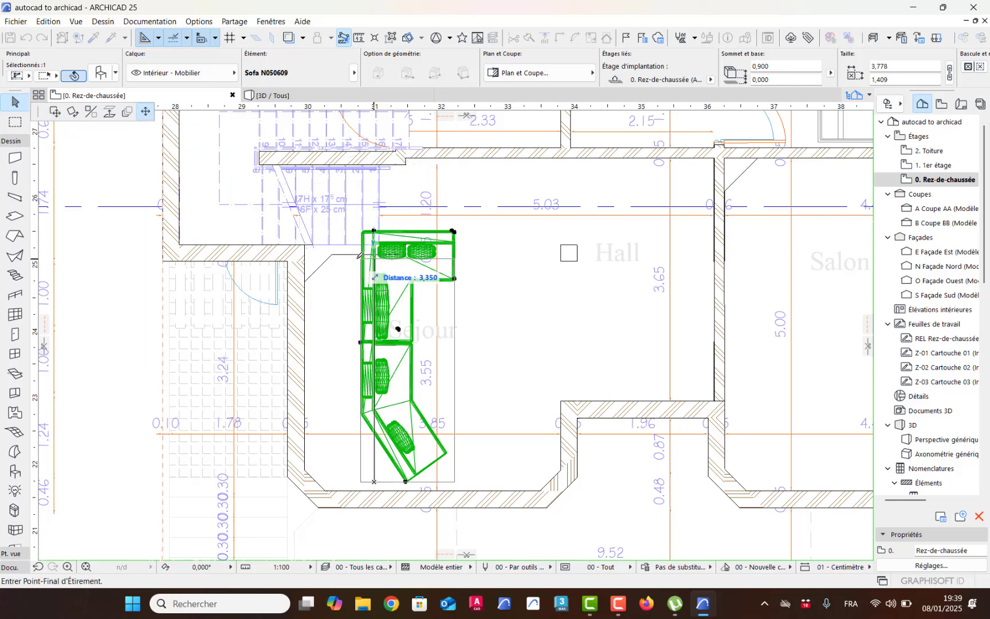
left_click(378, 263)
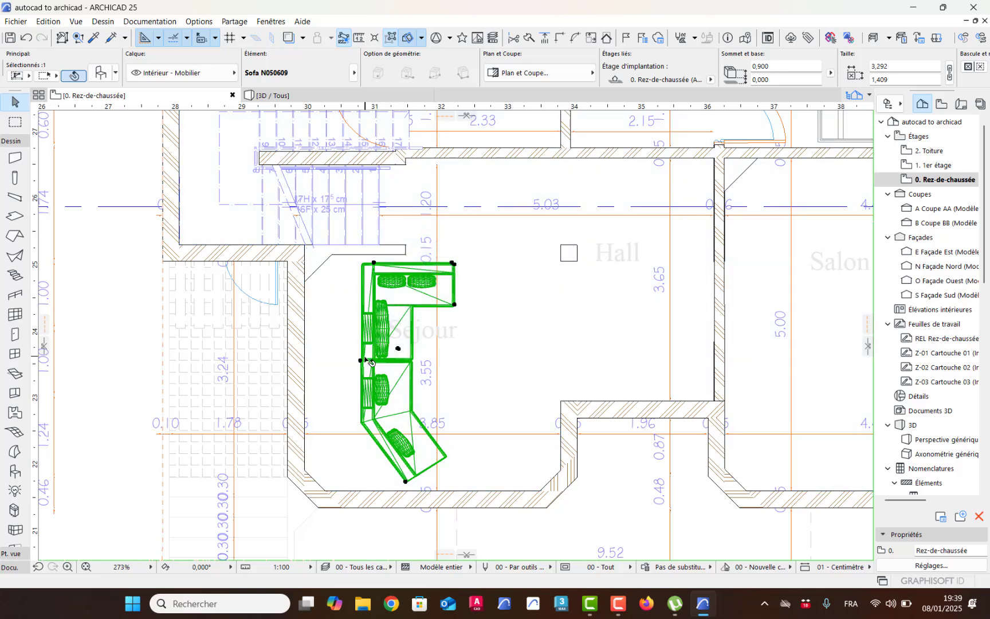
Undo a trial stretch of the sofa's width and move the sofa closer to the Sejour's west wall
left_click_drag(360, 361, 334, 361)
key("ctrl+z")
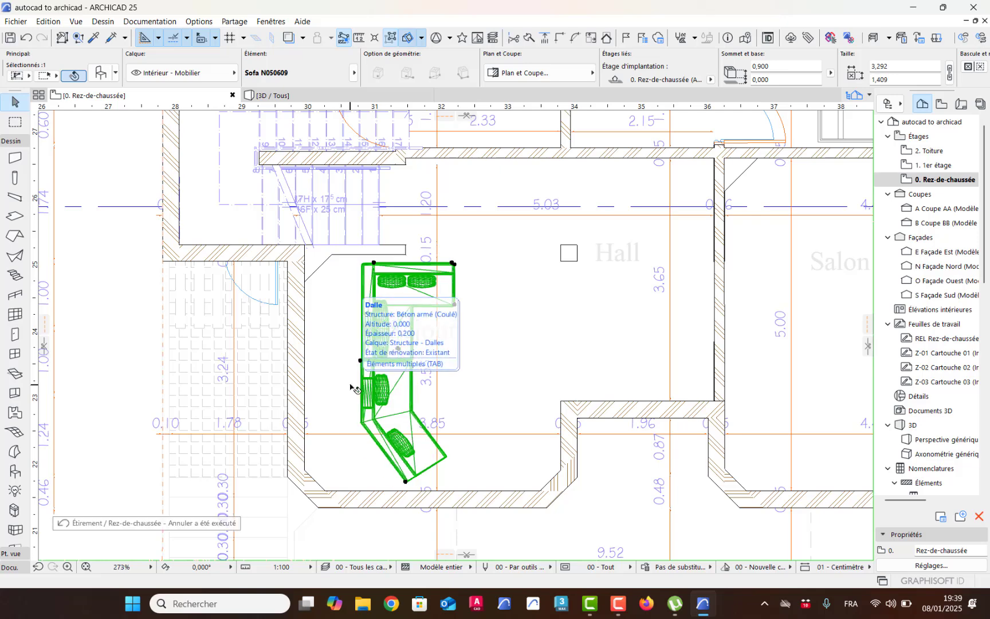
left_click(361, 361)
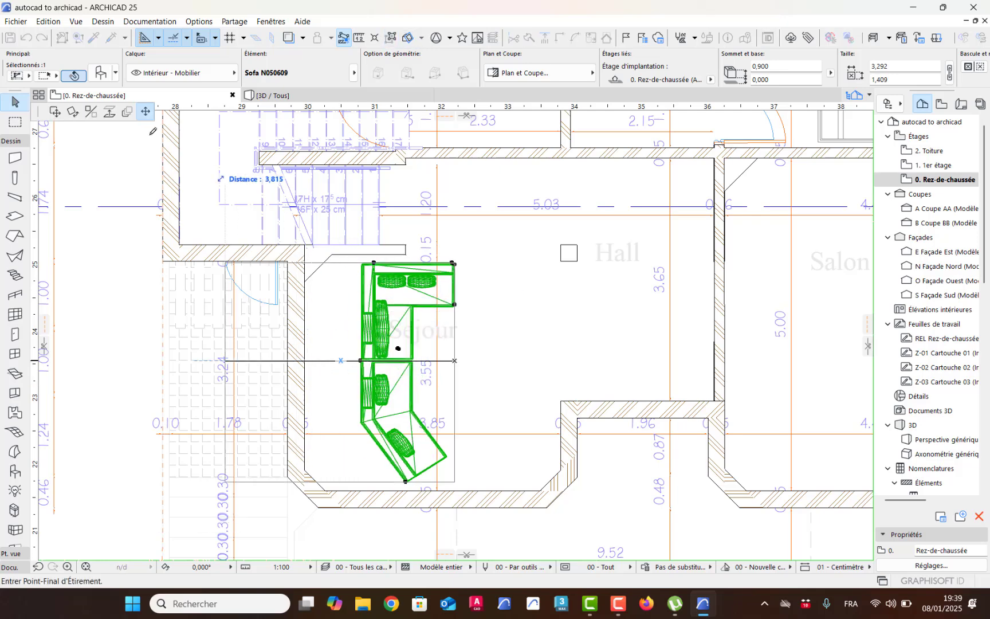
left_click(53, 114)
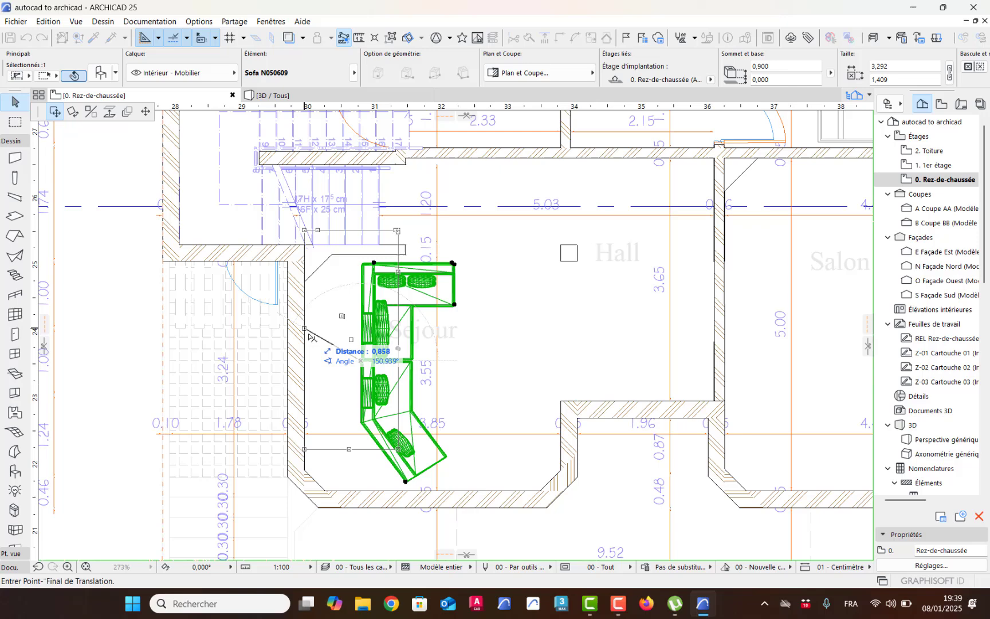
left_click(326, 362)
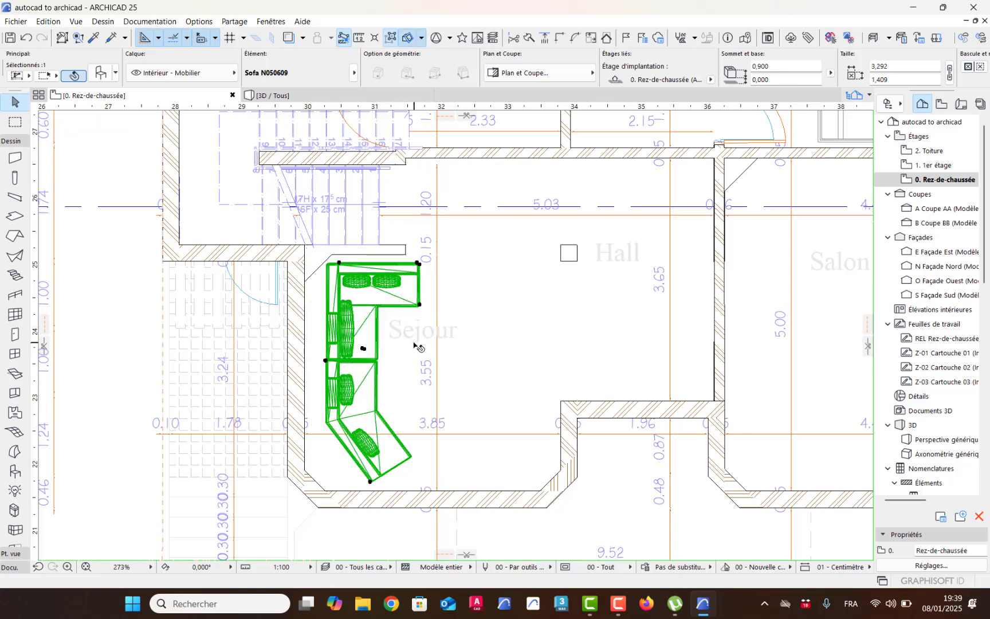
Examine the sofa's placement beside the staircase in the 3D perspective
key("F3")
middle_click_drag(360, 423, 395, 393)
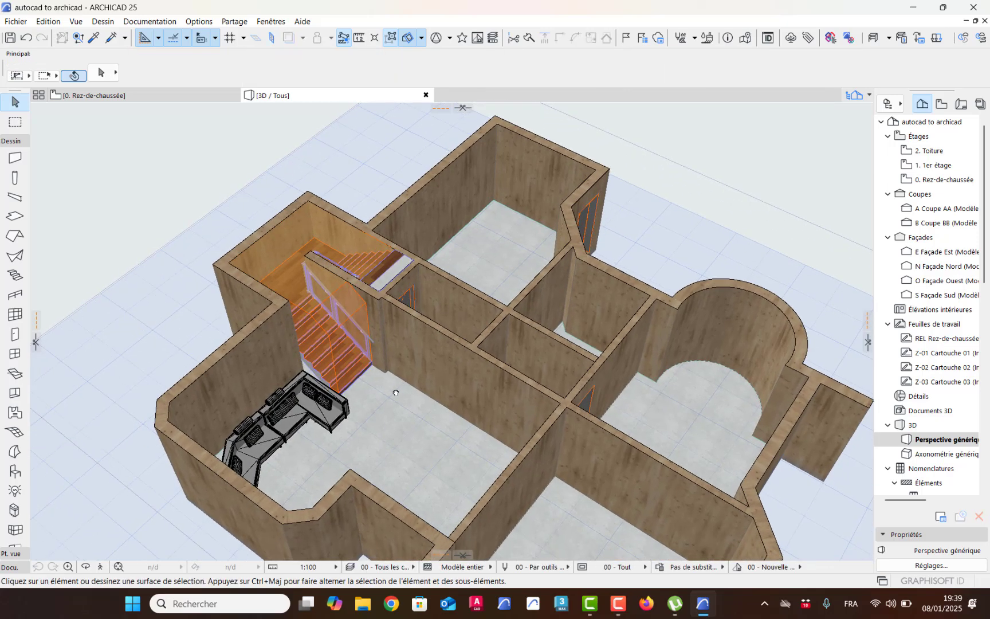
left_click(458, 365)
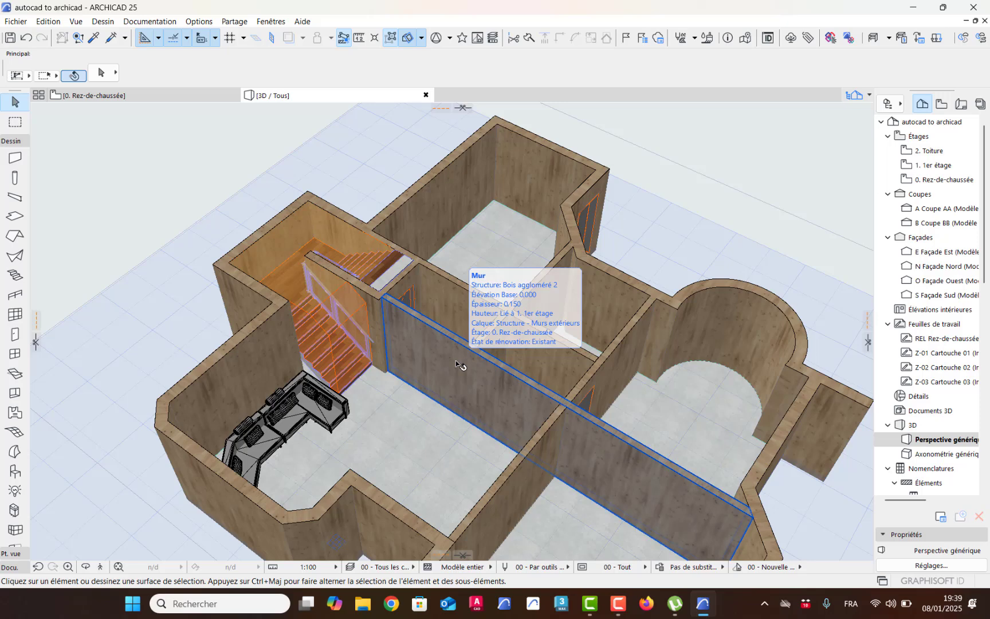
key("Escape")
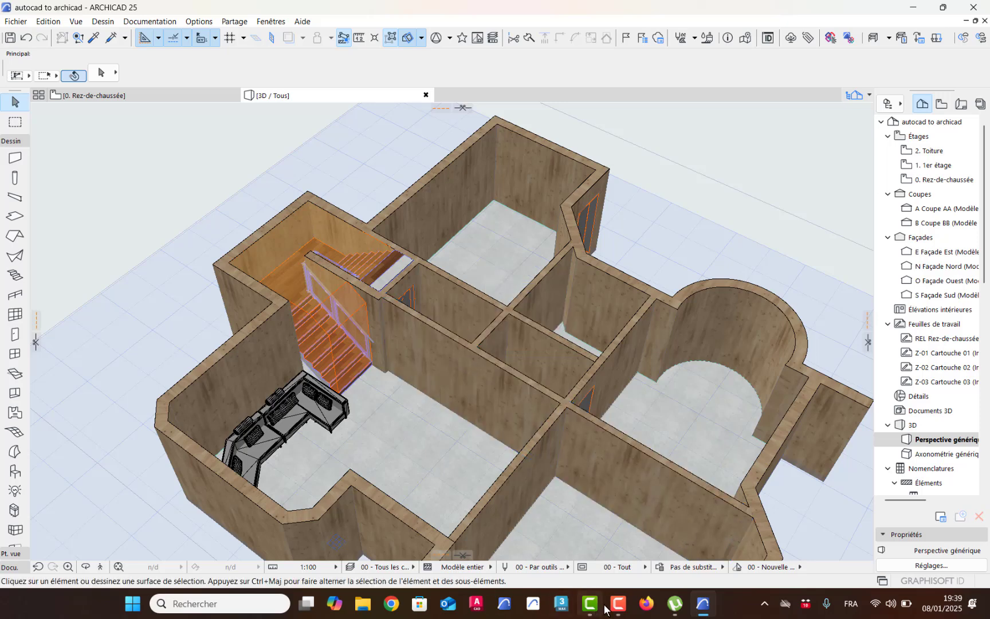